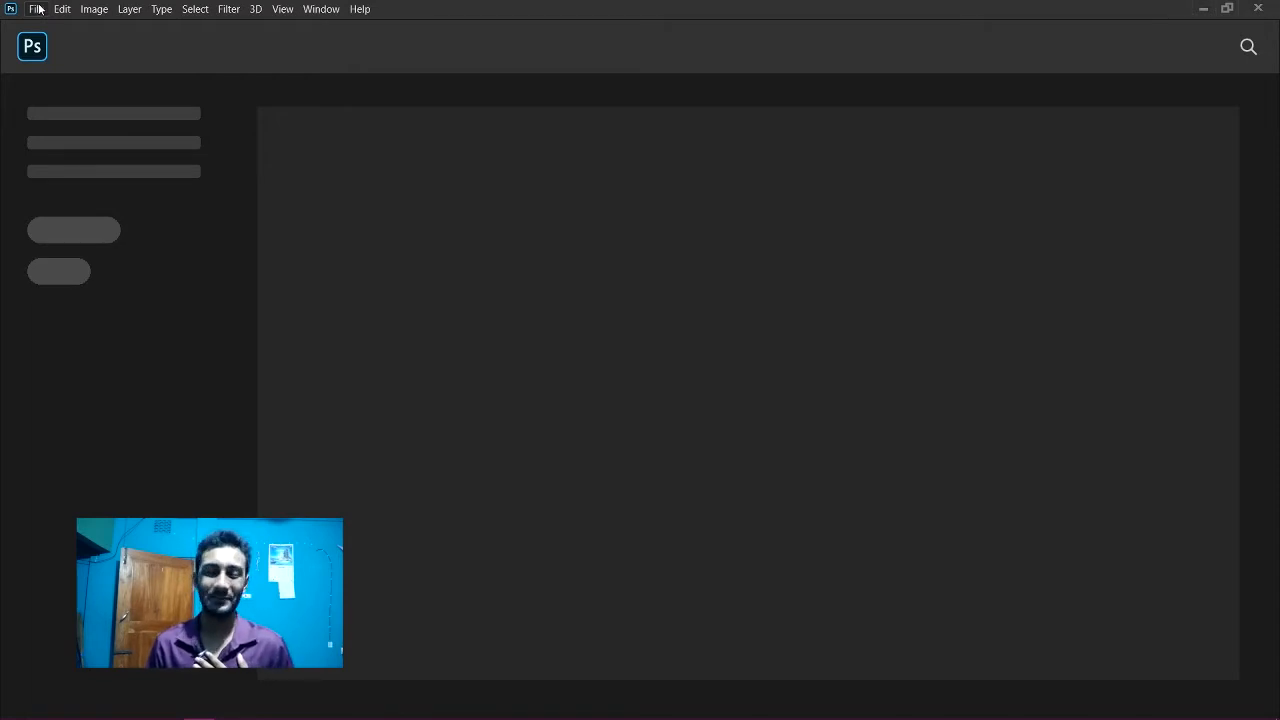
# - Create a new print document from the A4 preset, 210 x 297 mm at 300 ppi with a white background
pyautogui.click(37, 9)
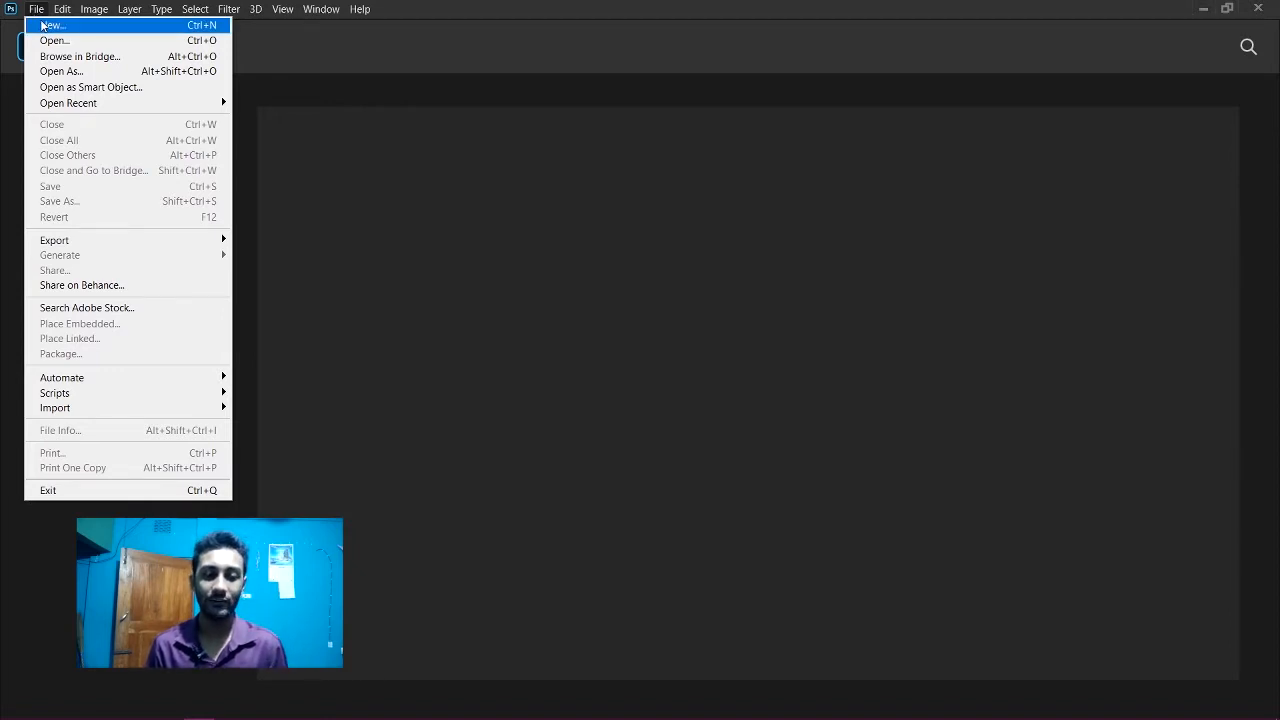
pyautogui.click(43, 25)
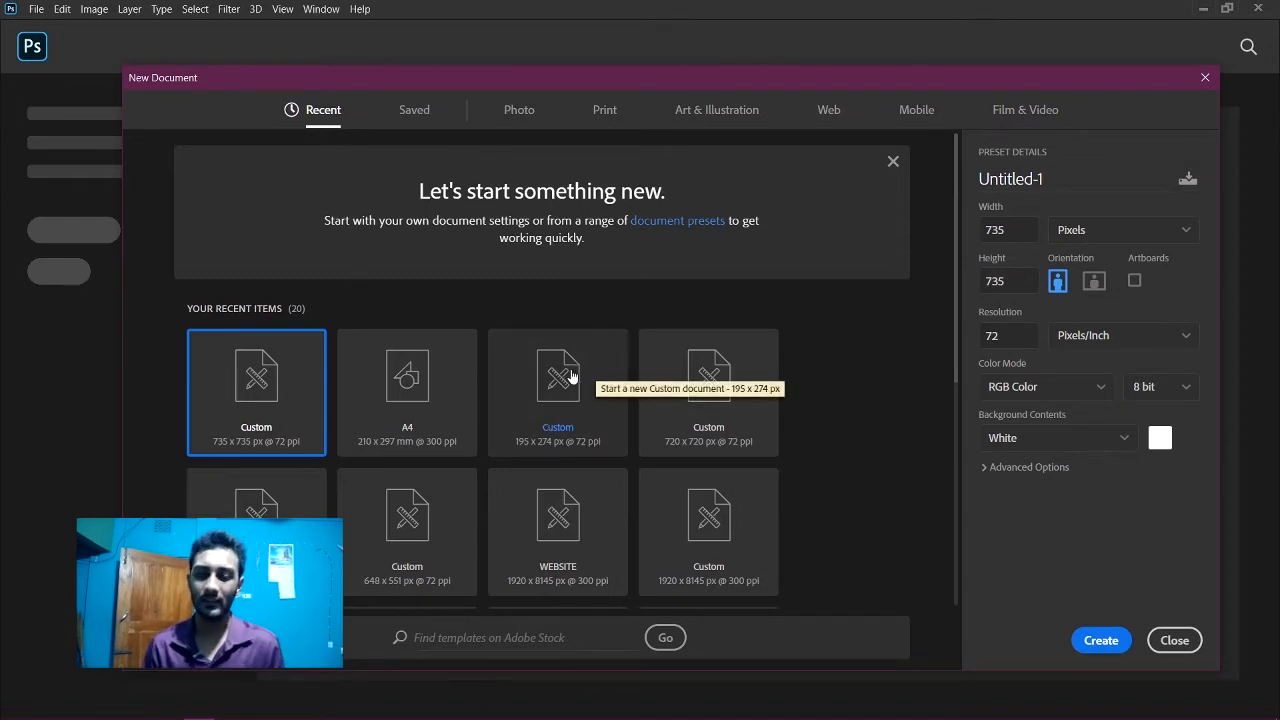
pyautogui.click(607, 112)
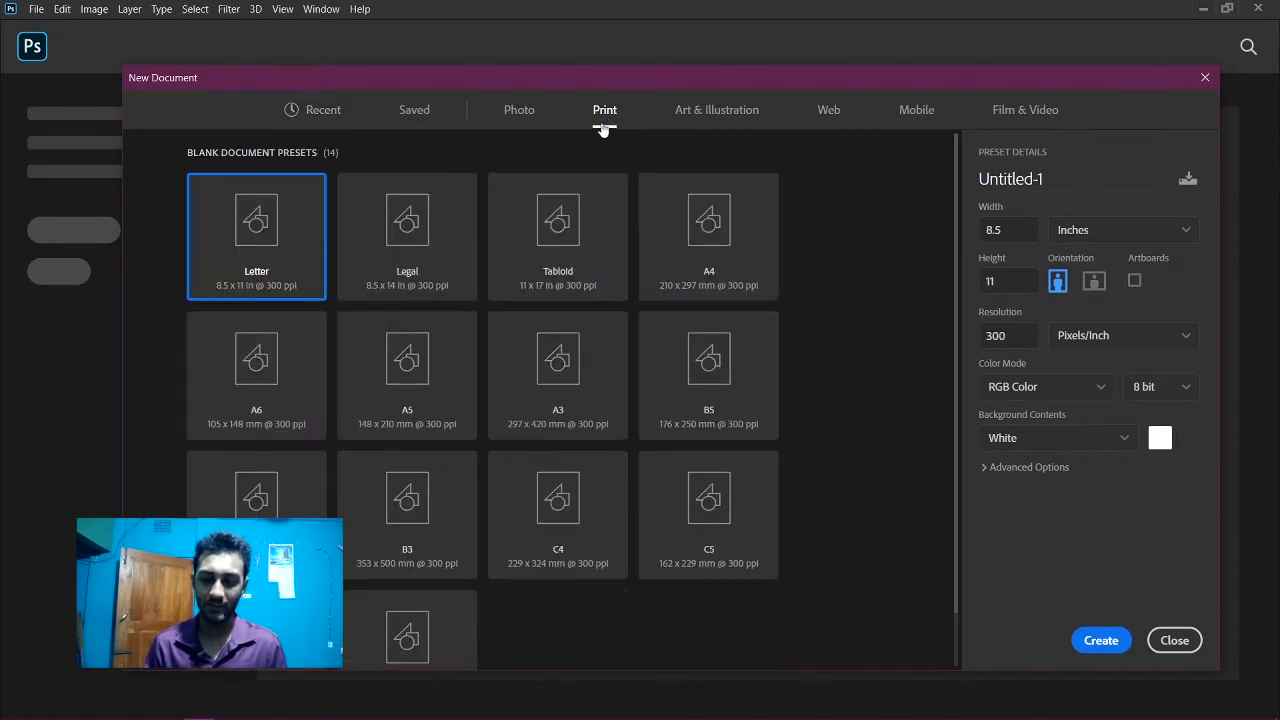
pyautogui.click(712, 266)
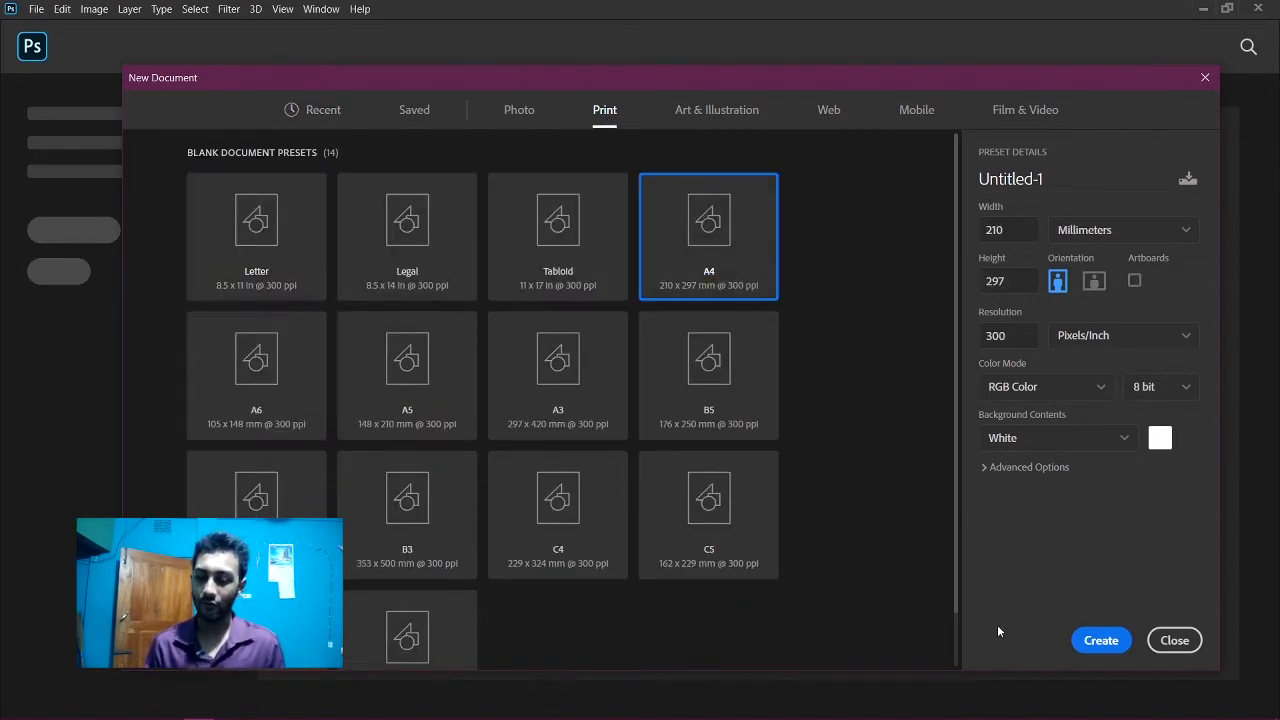
pyautogui.click(1099, 641)
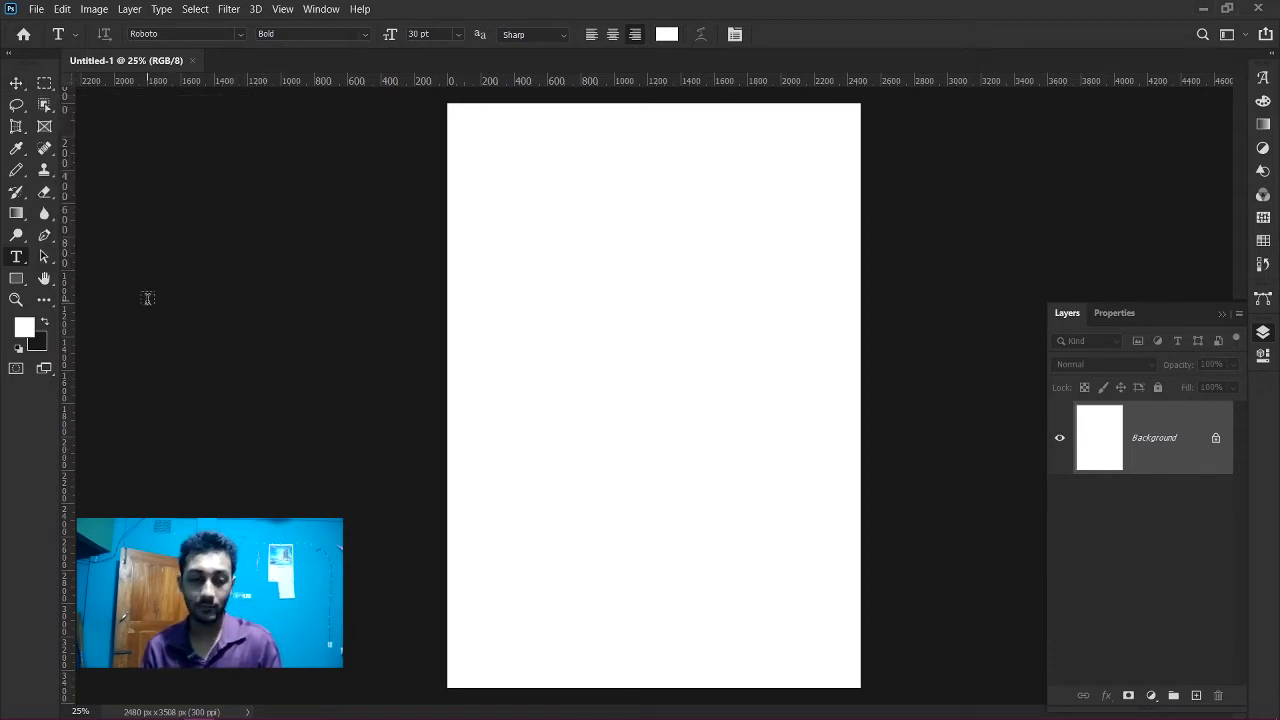
# - Draw a rectangle shape about 1078 px wide and 998 px high in the page's upper left and recolour its fill red
pyautogui.press('v')
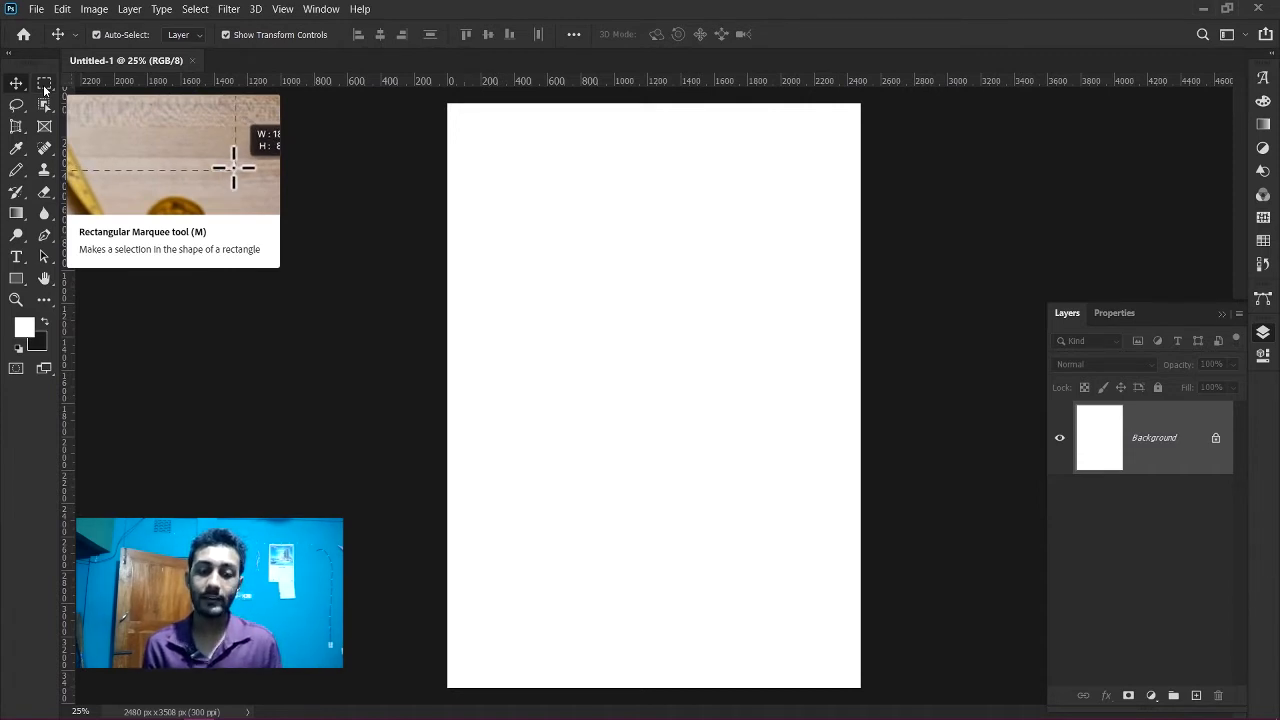
pyautogui.click(45, 89)
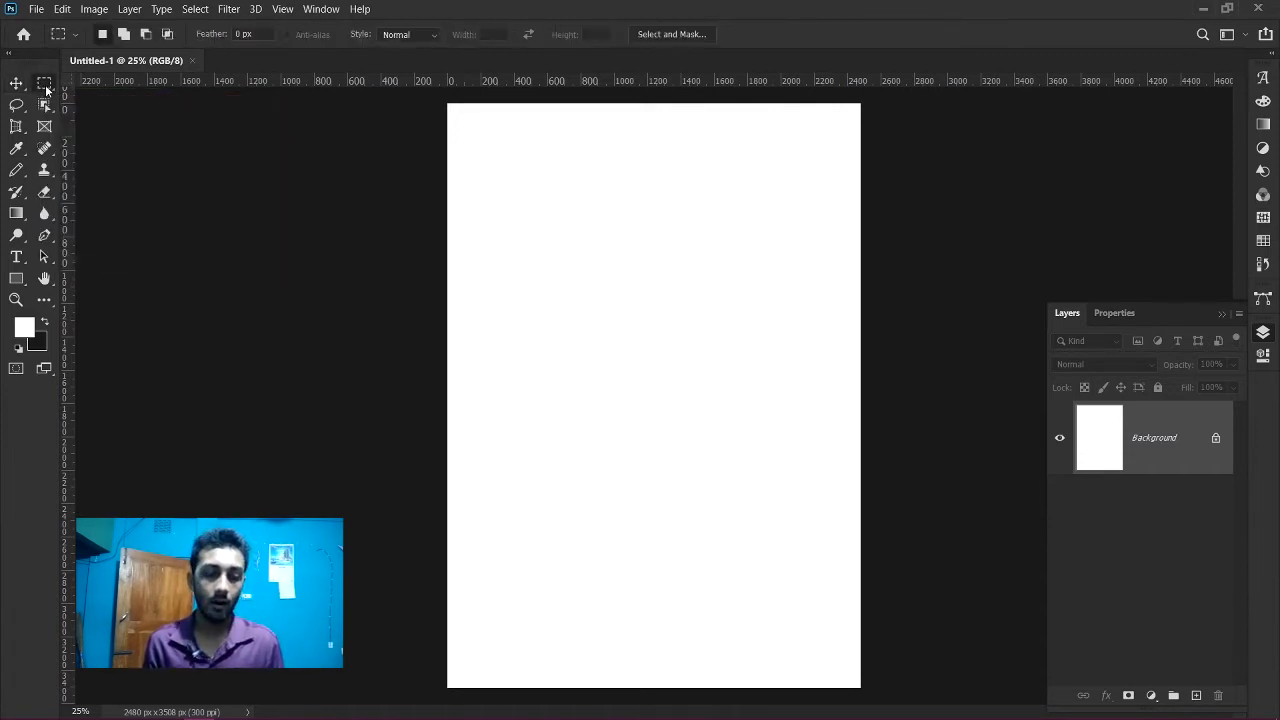
pyautogui.click(12, 279)
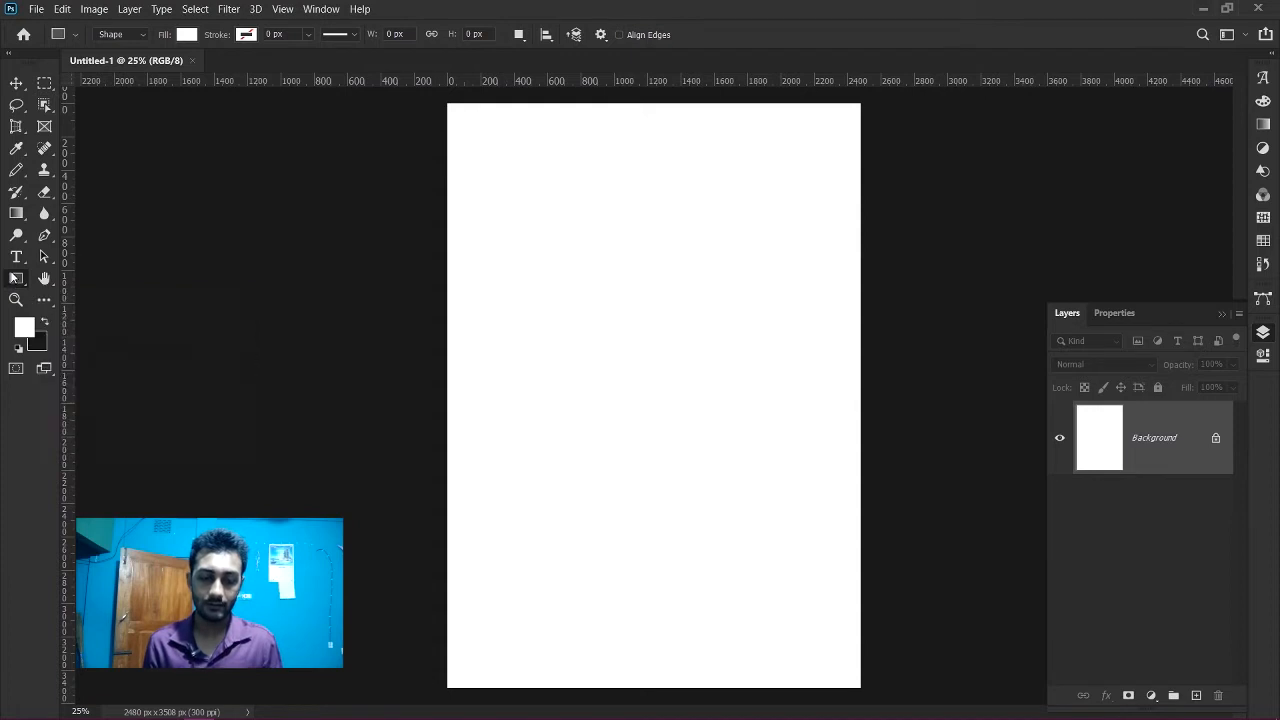
pyautogui.rightClick(16, 279)
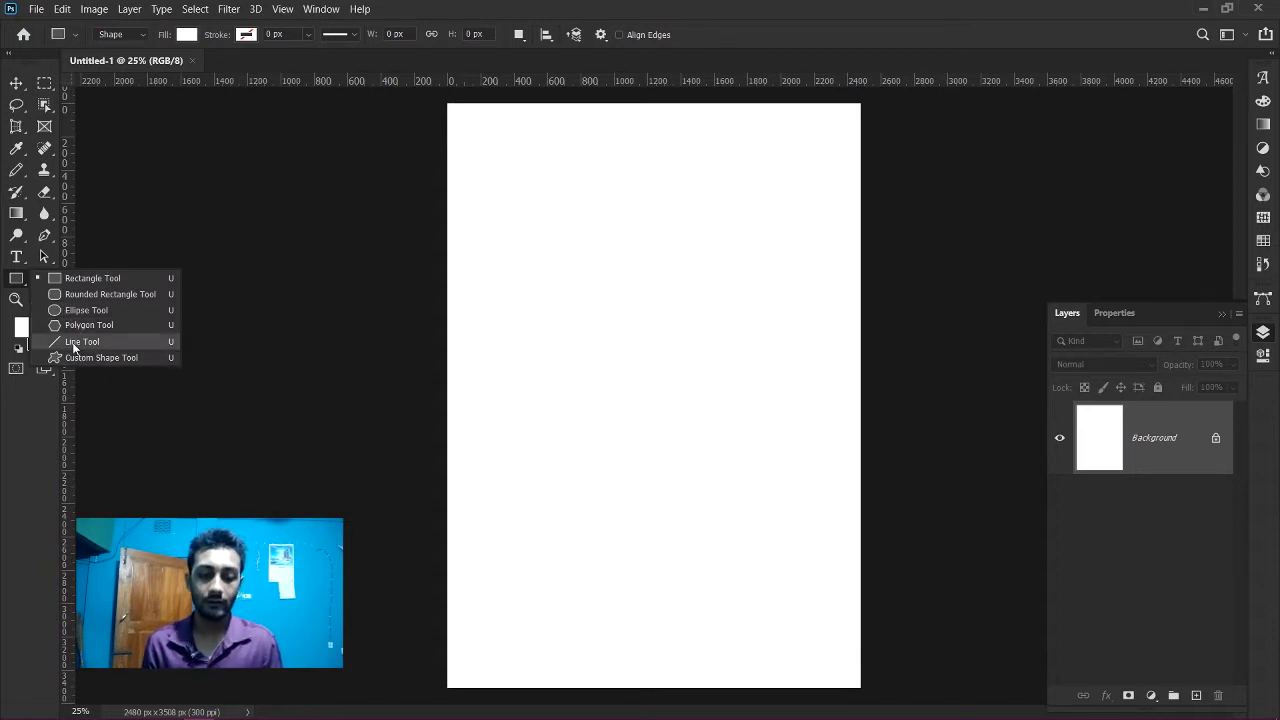
pyautogui.click(52, 279)
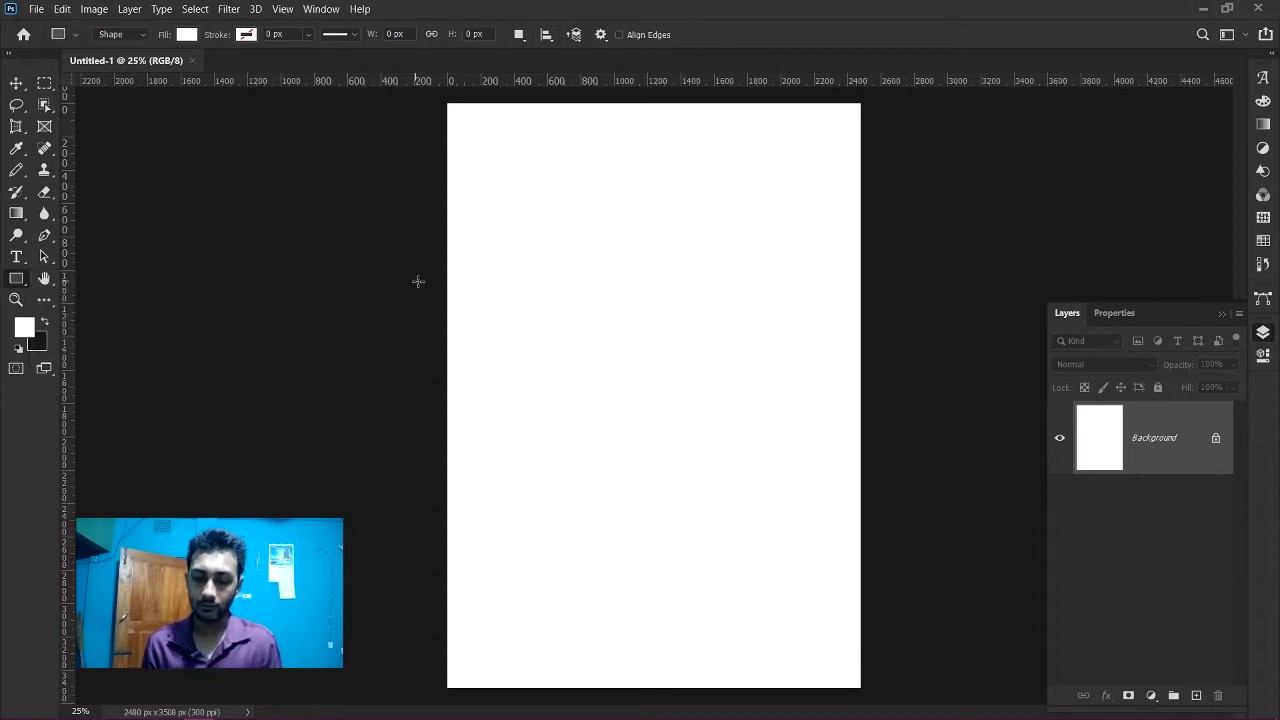
pyautogui.moveTo(568, 235); pyautogui.dragTo(655, 318)
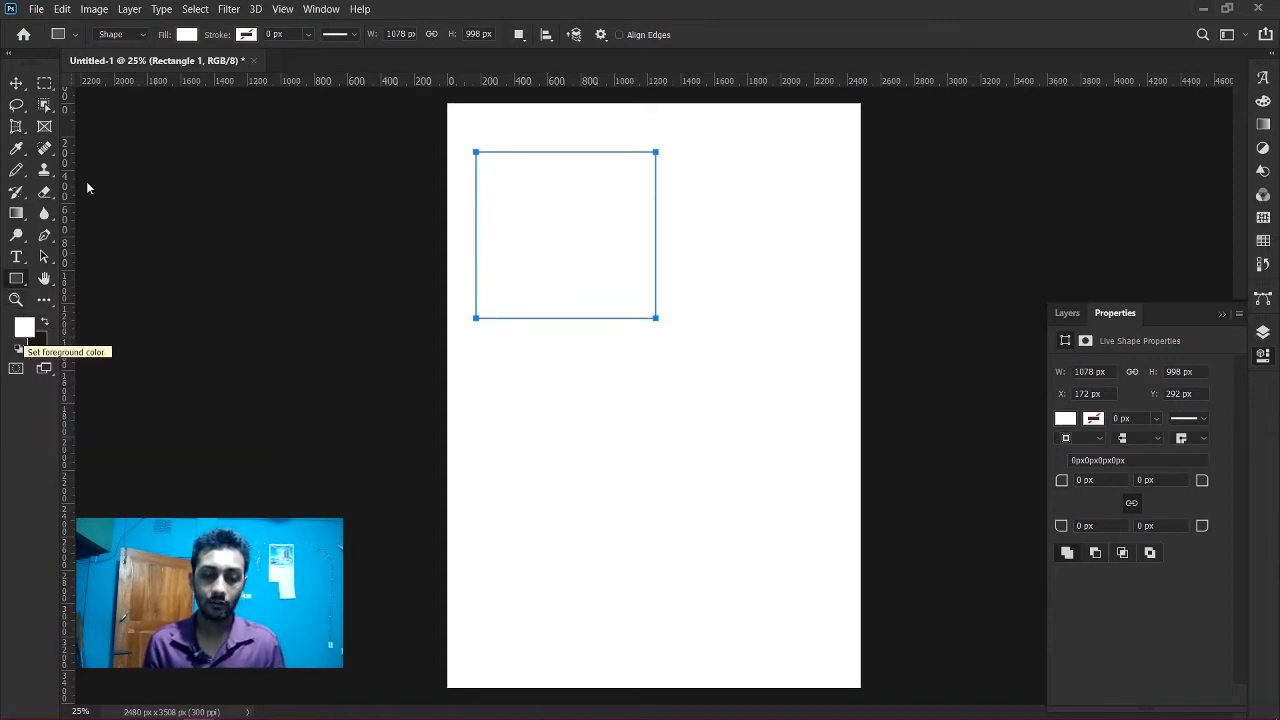
pyautogui.click(186, 35)
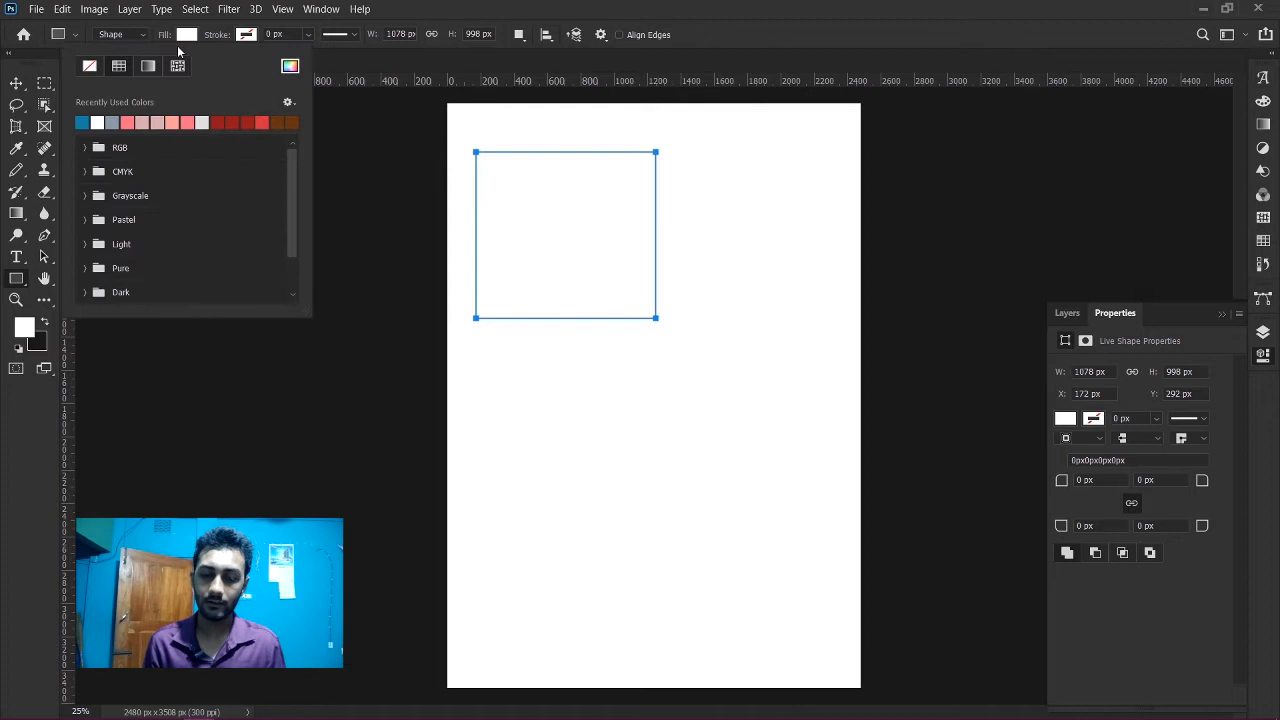
pyautogui.click(128, 122)
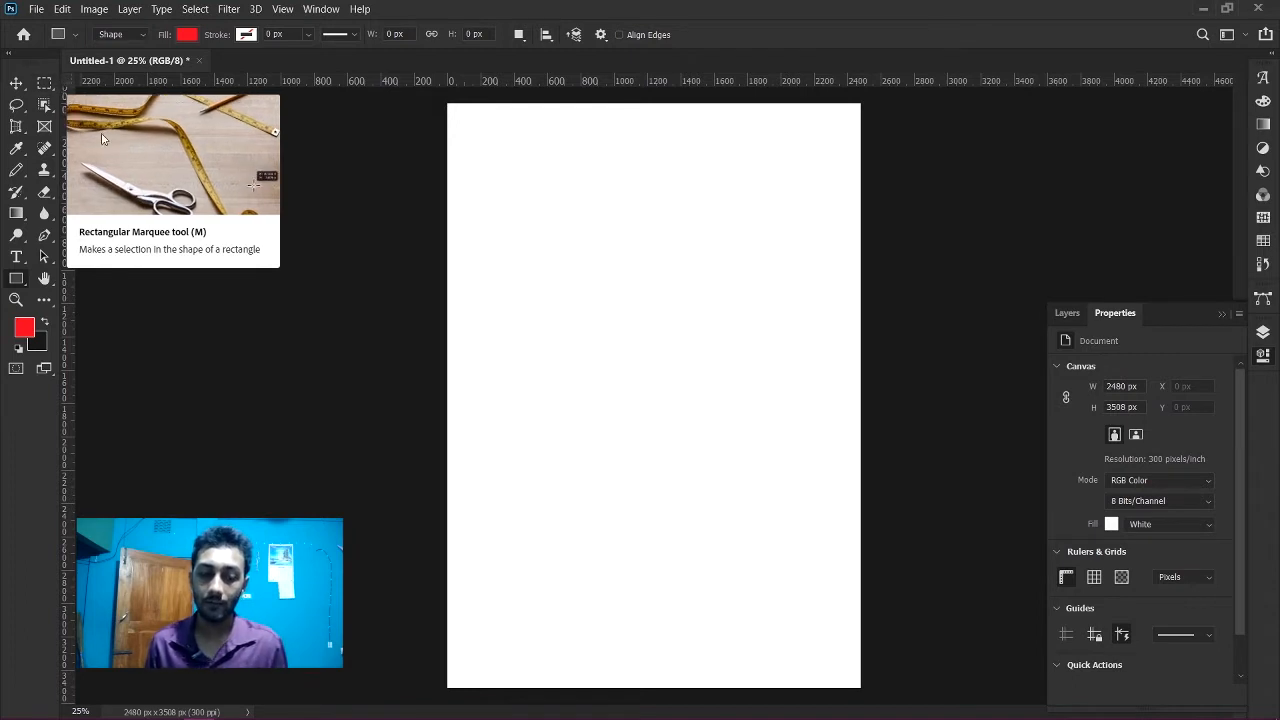
pyautogui.press('m')
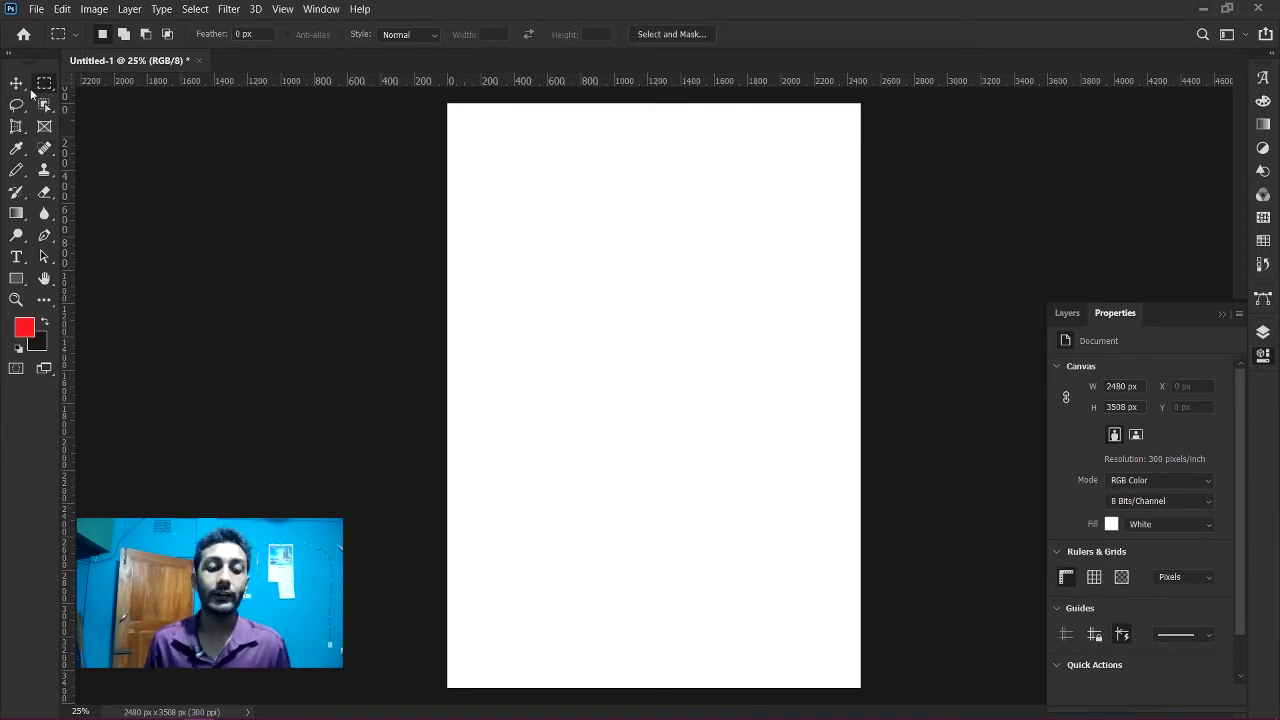
pyautogui.click(18, 85)
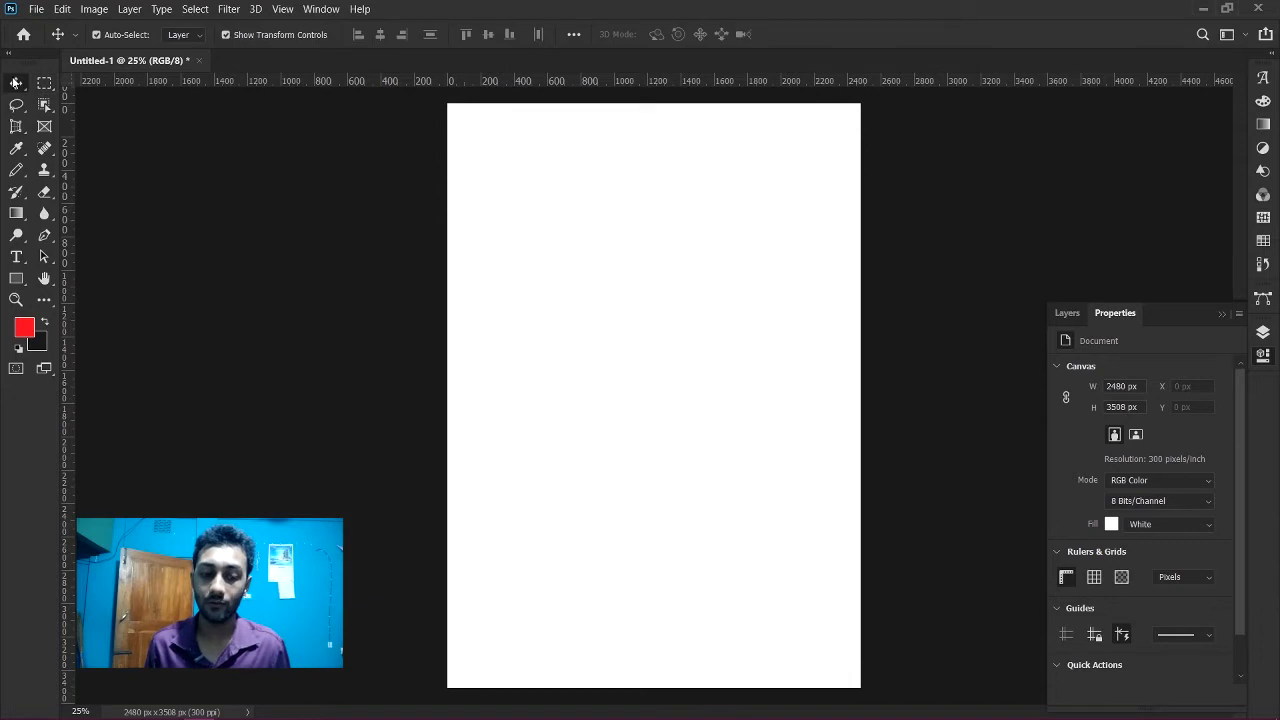
pyautogui.click(46, 81)
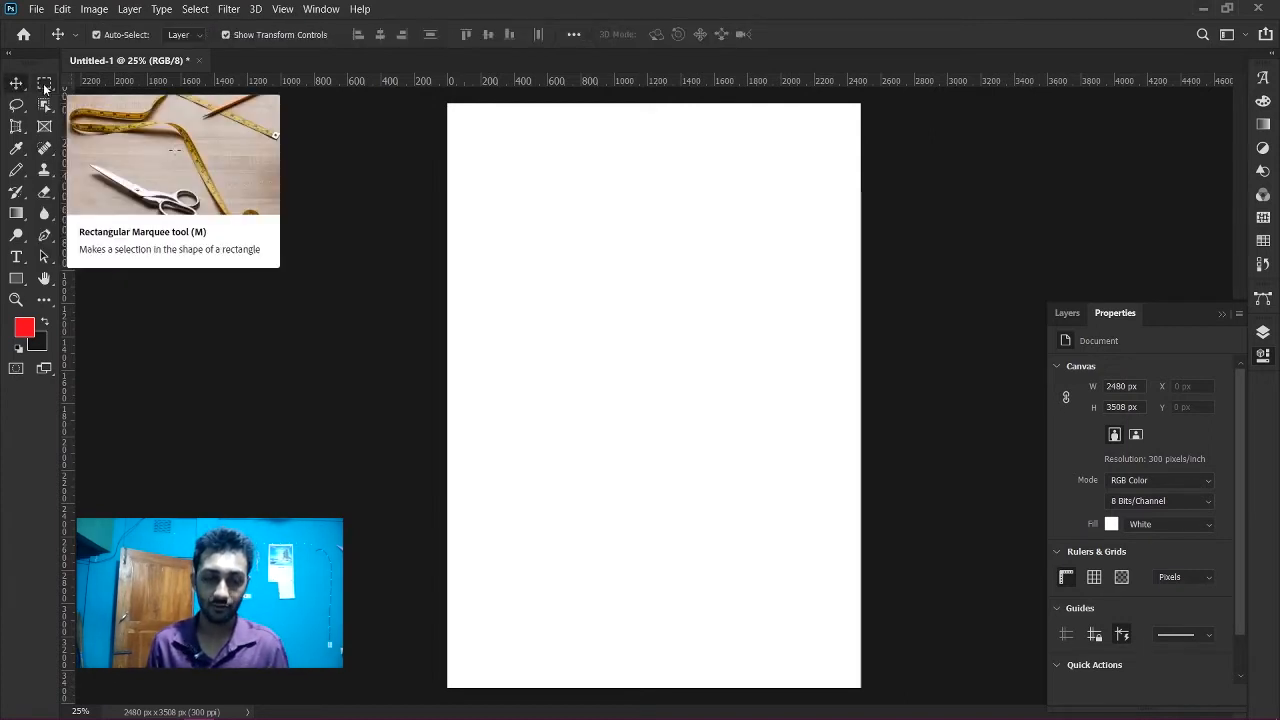
pyautogui.click(44, 84)
pyautogui.click(16, 84)
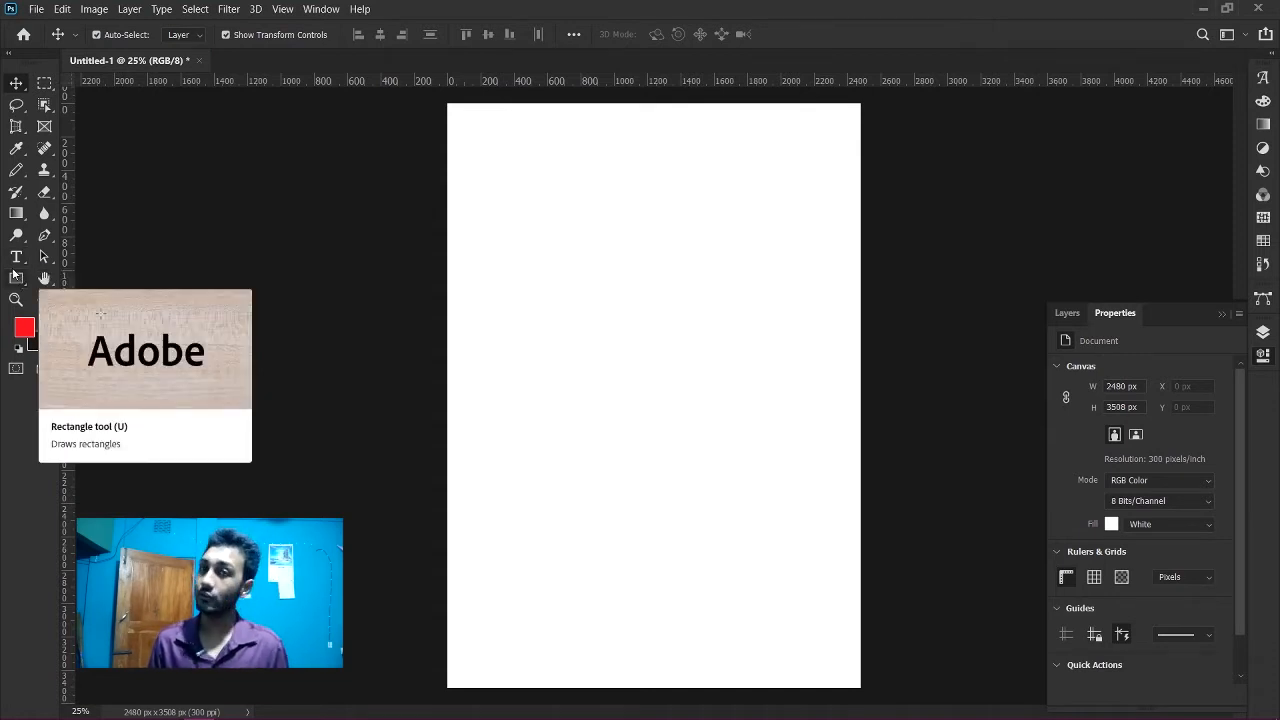
# - Draw a red rectangle shape about 848 px wide and 514 px high in the page's upper left area
pyautogui.click(15, 276)
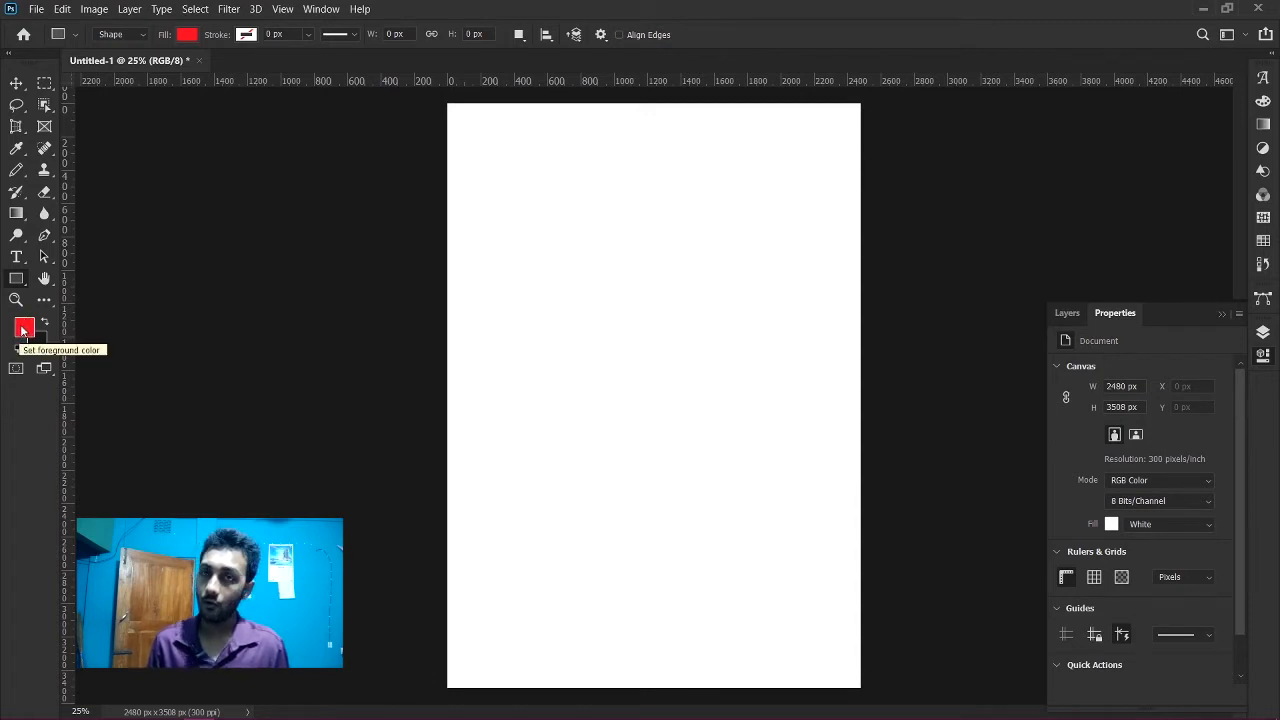
pyautogui.moveTo(532, 228); pyautogui.dragTo(602, 268)
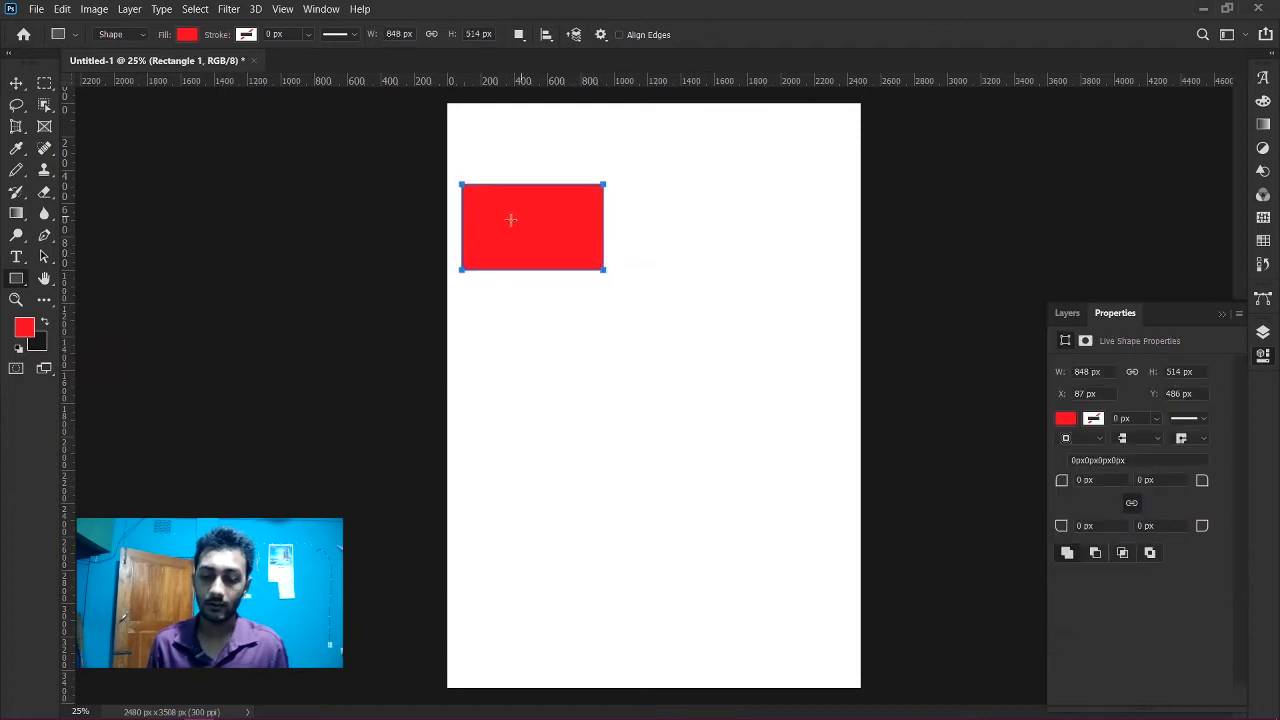
# - Try several recently used colours on the rectangle's fill, including grey, light pink and dark red
pyautogui.click(186, 36)
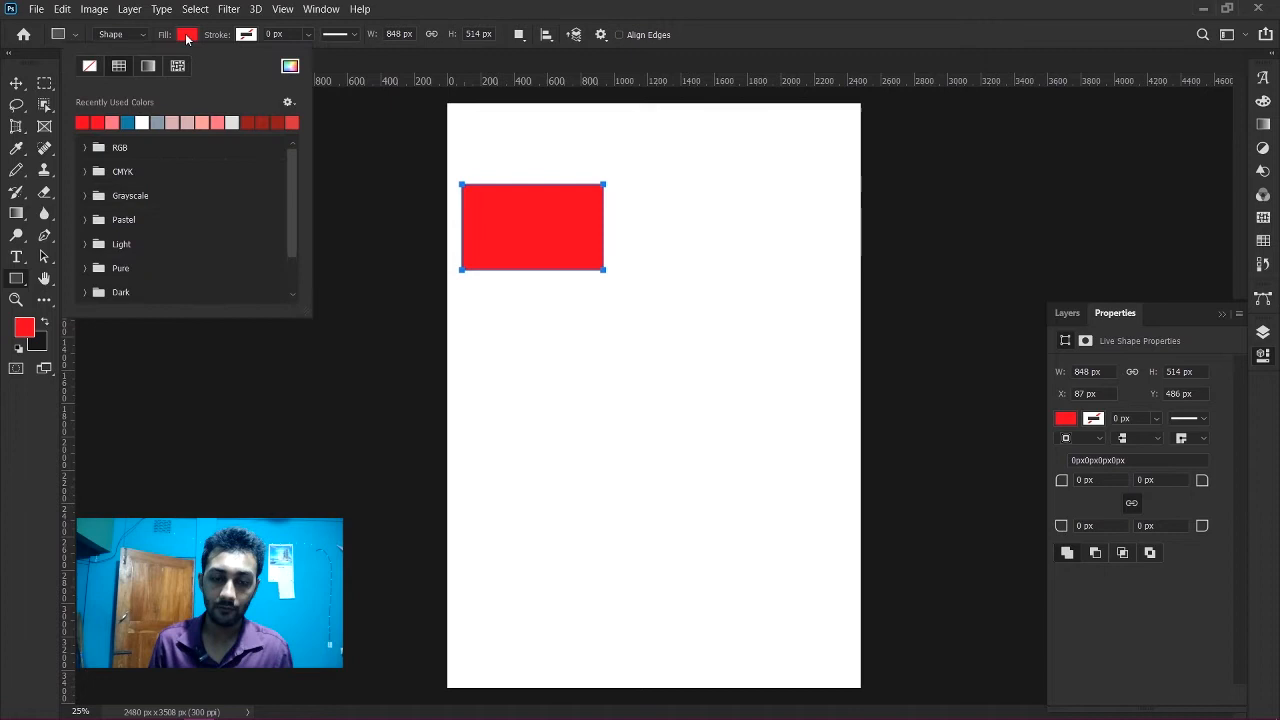
pyautogui.click(112, 122)
pyautogui.click(158, 122)
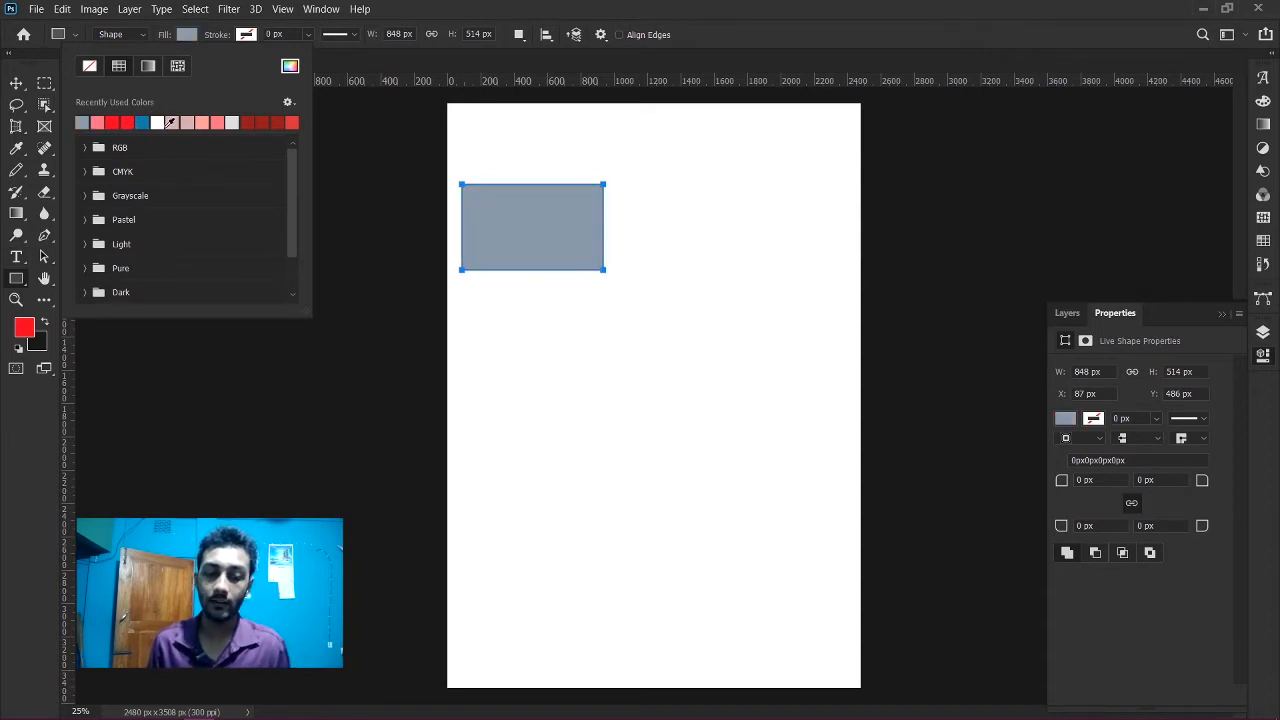
pyautogui.click(187, 122)
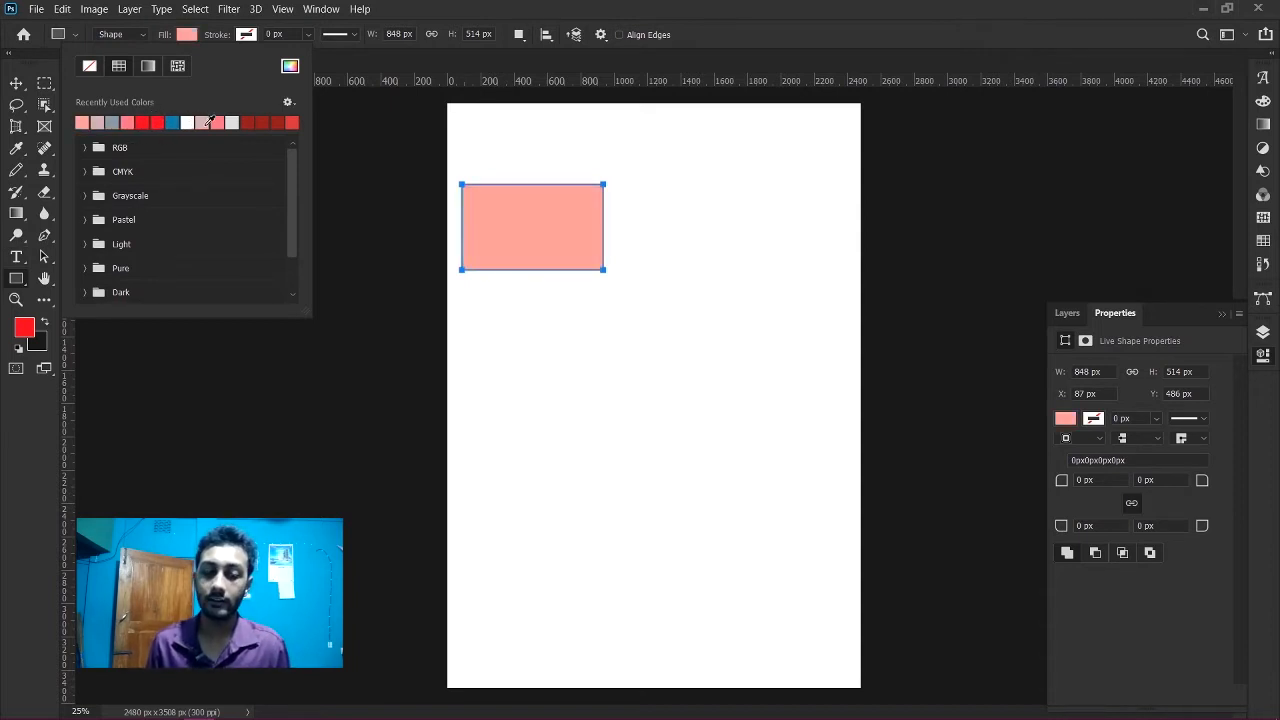
pyautogui.click(263, 122)
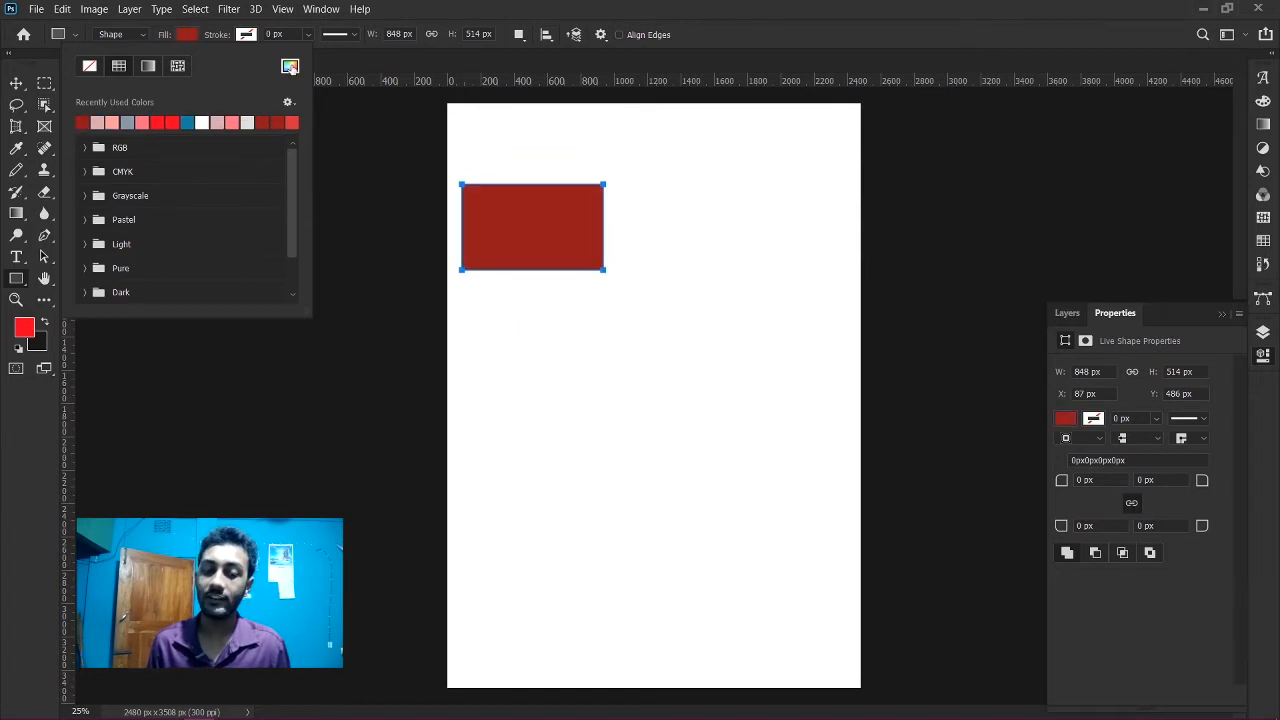
# - Set the rectangle's fill to a custom teal, #05dbb5, in the Color Picker
pyautogui.click(290, 66)
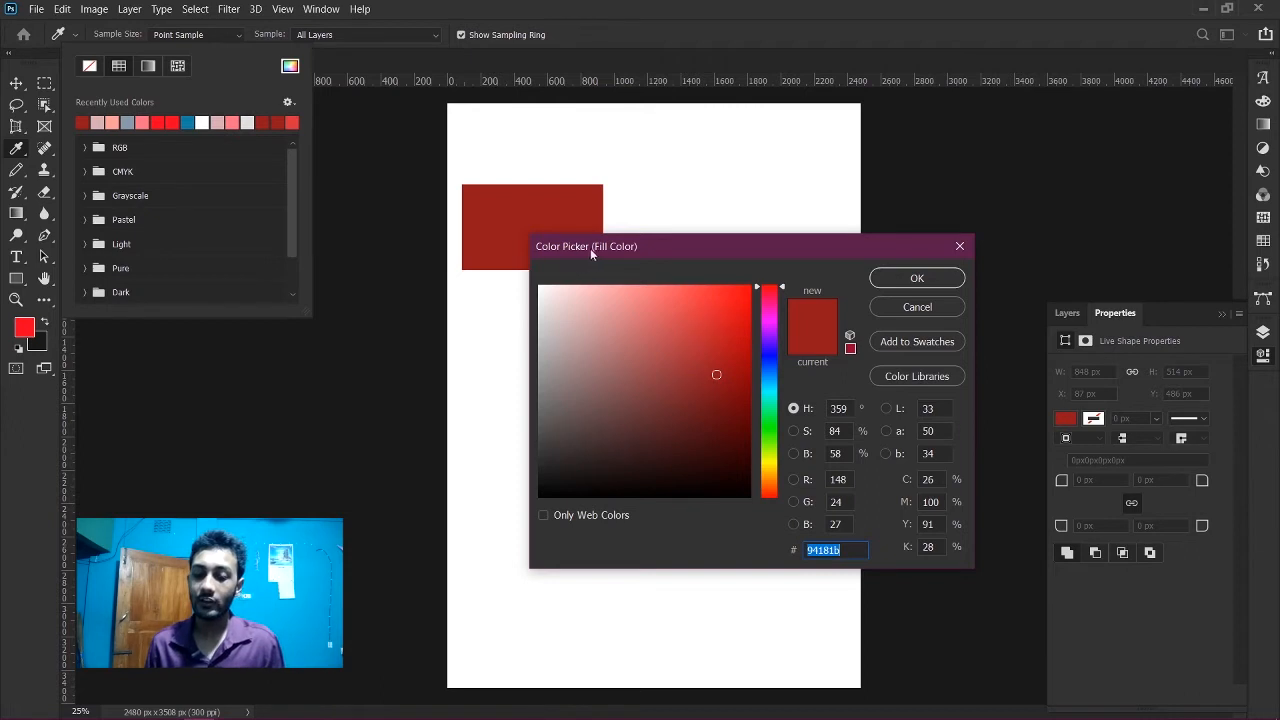
pyautogui.click(746, 315)
pyautogui.moveTo(774, 316); pyautogui.dragTo(773, 399)
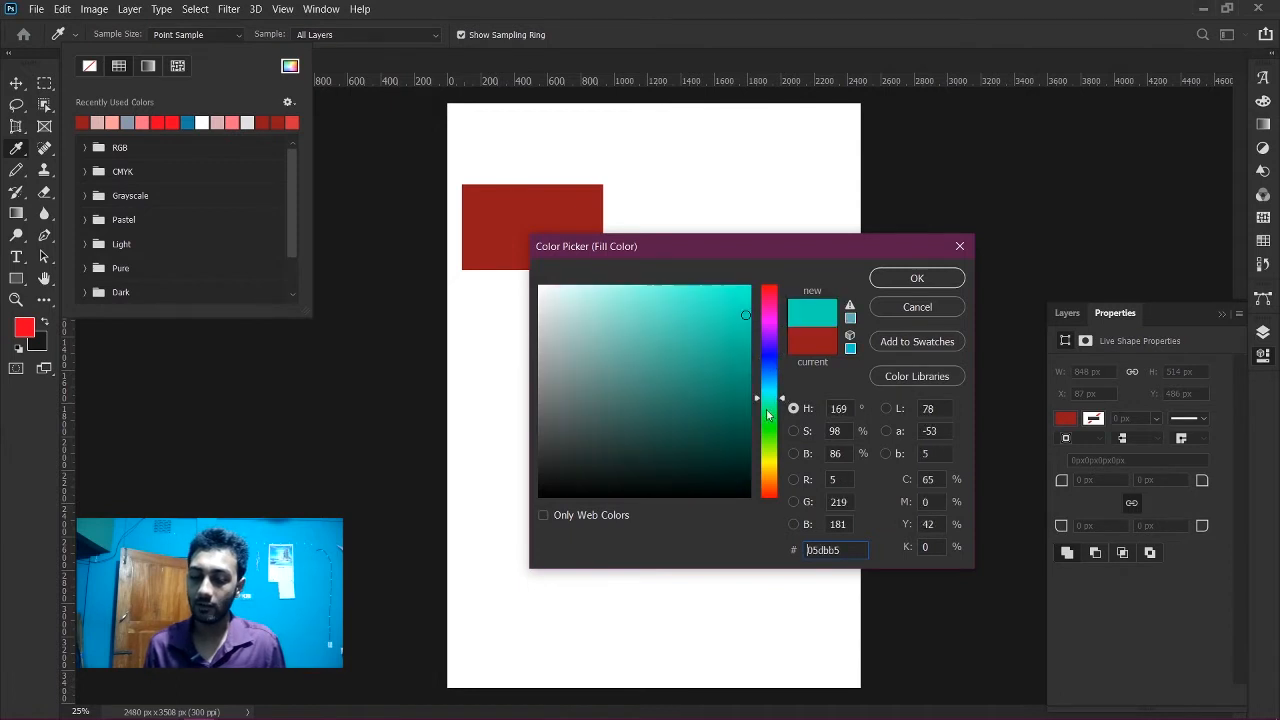
pyautogui.click(912, 282)
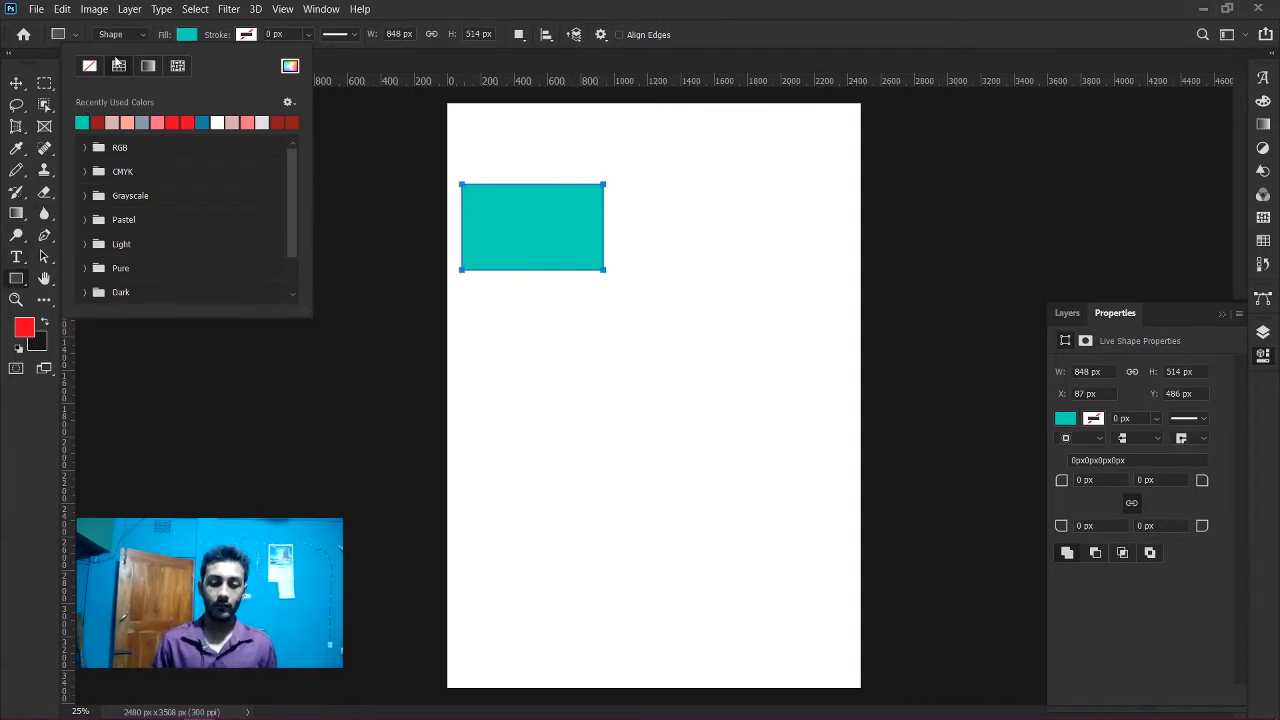
pyautogui.click(185, 28)
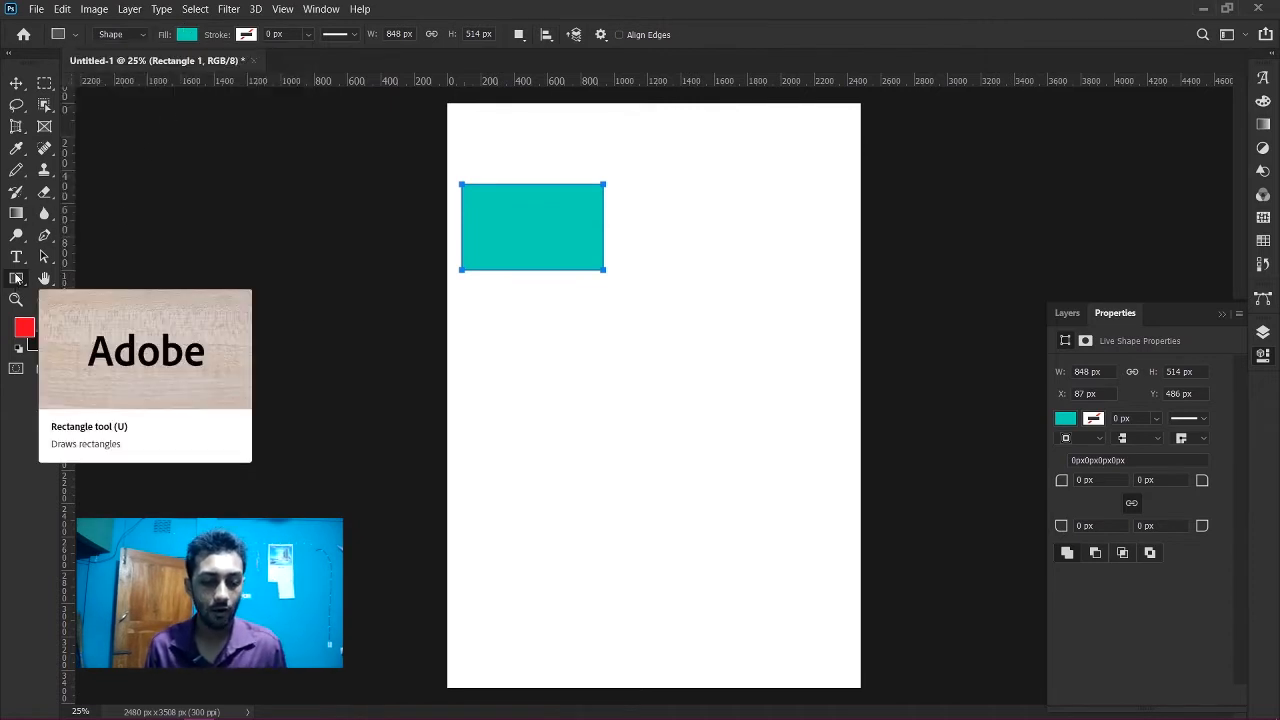
# - Move the teal rectangle down and right to the horizontal centre of the page with the Move tool
pyautogui.click(17, 85)
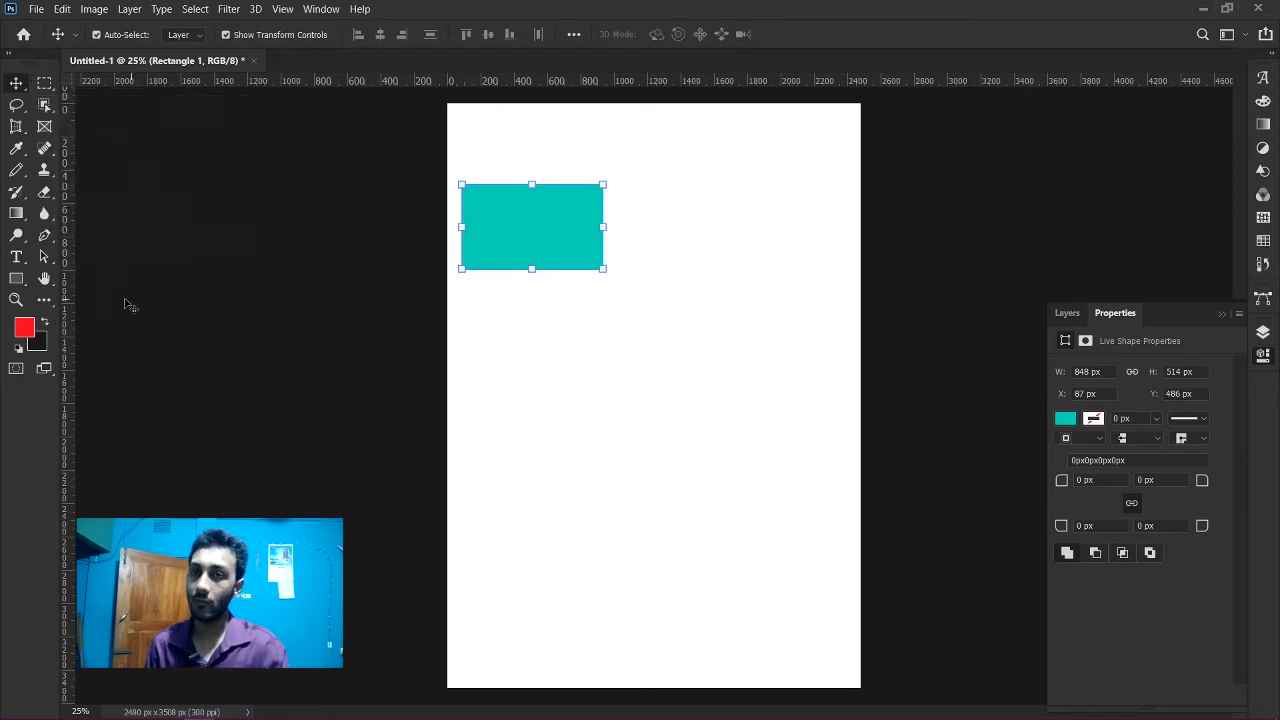
pyautogui.press('v')
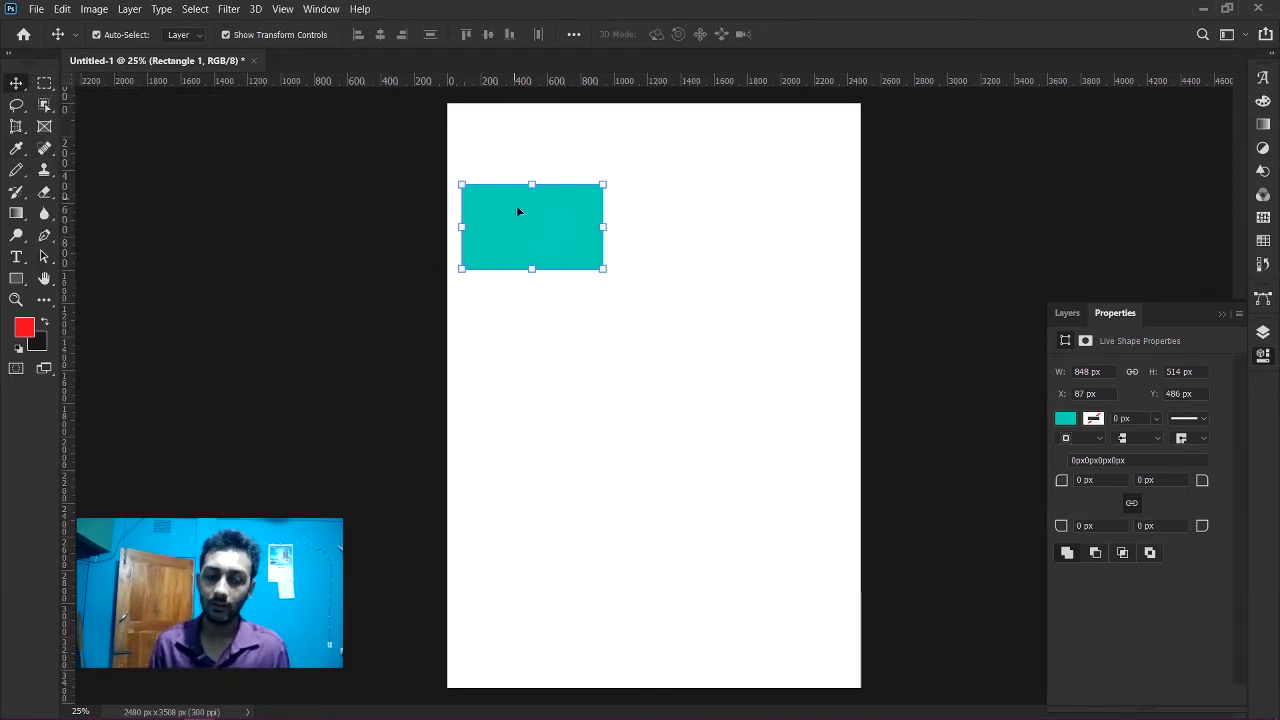
pyautogui.moveTo(518, 211); pyautogui.dragTo(669, 294)
# - Make a rectangular marquee selection just below the teal rectangle, slightly larger than it
pyautogui.press('m')
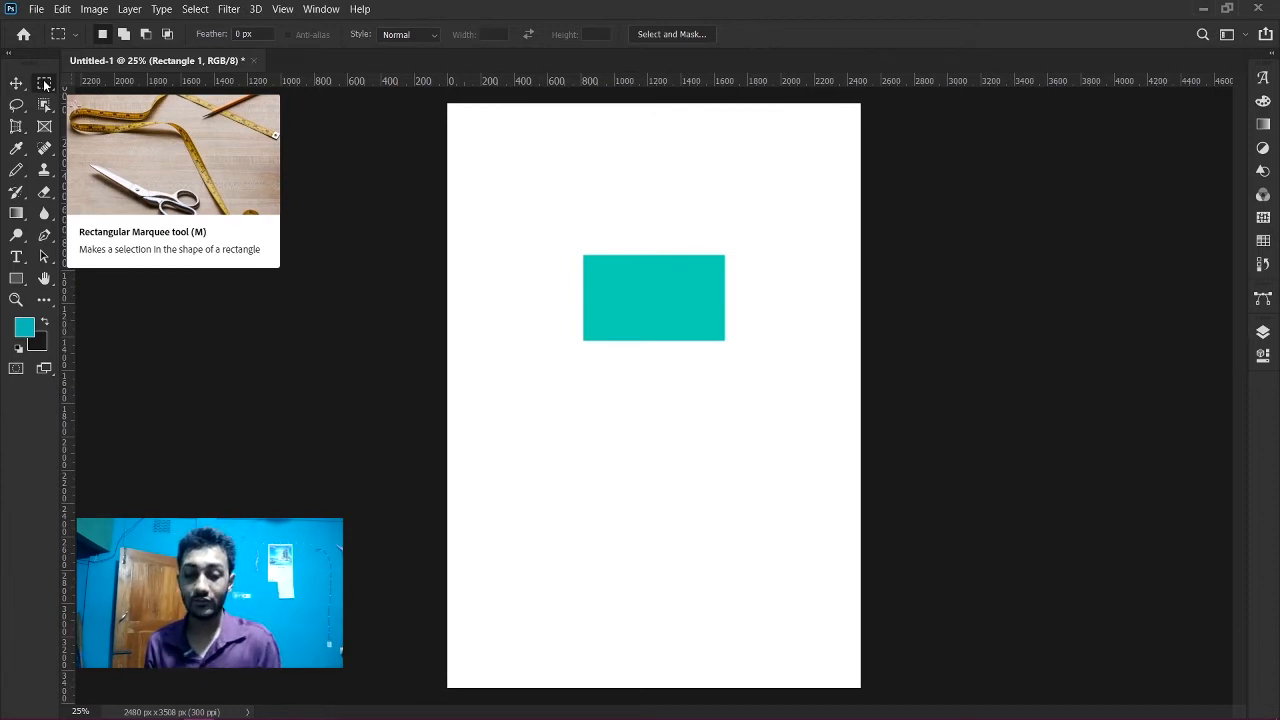
pyautogui.press('m')
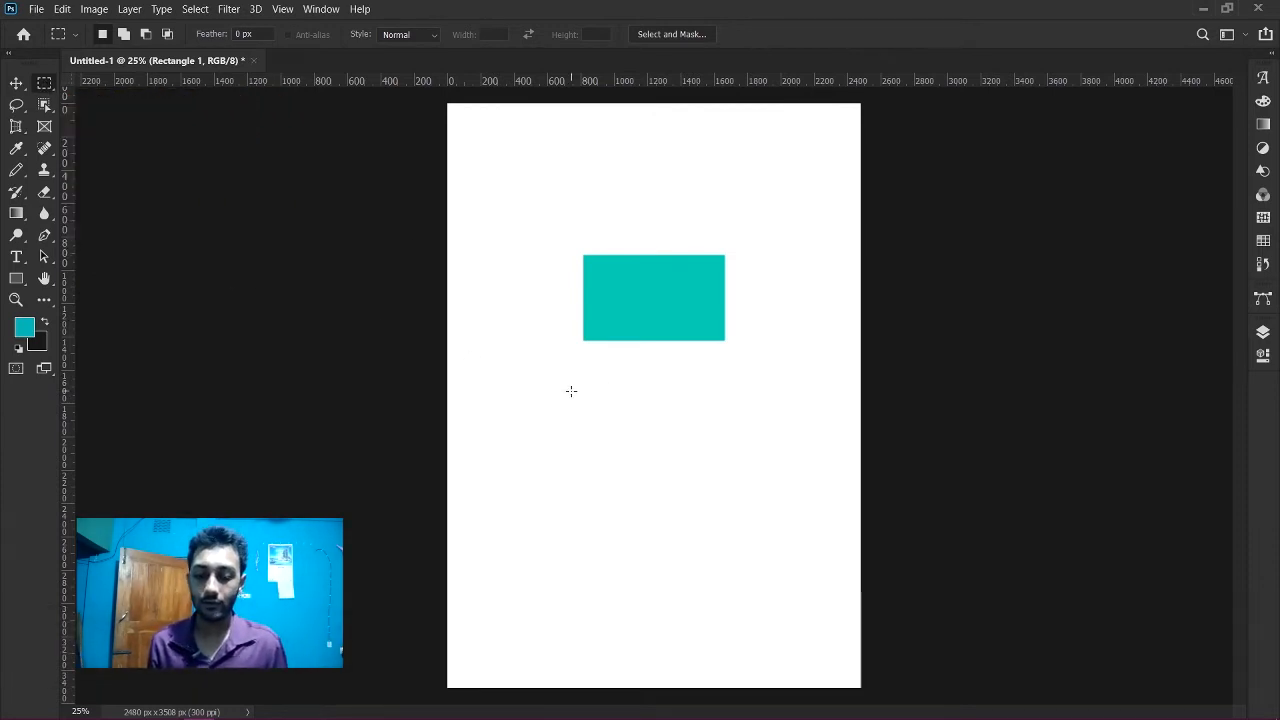
pyautogui.moveTo(548, 369); pyautogui.dragTo(734, 479)
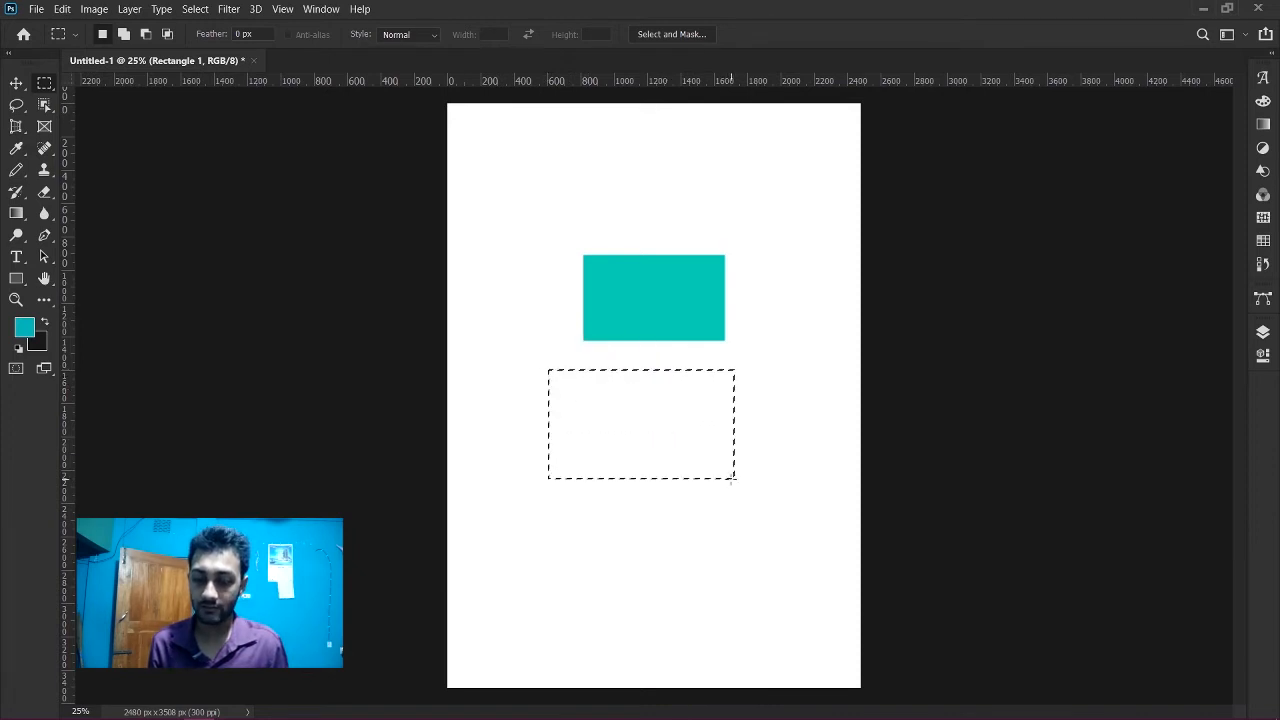
# - Add a new empty layer above the rectangle's layer and choose a teal foreground colour
pyautogui.click(1262, 332)
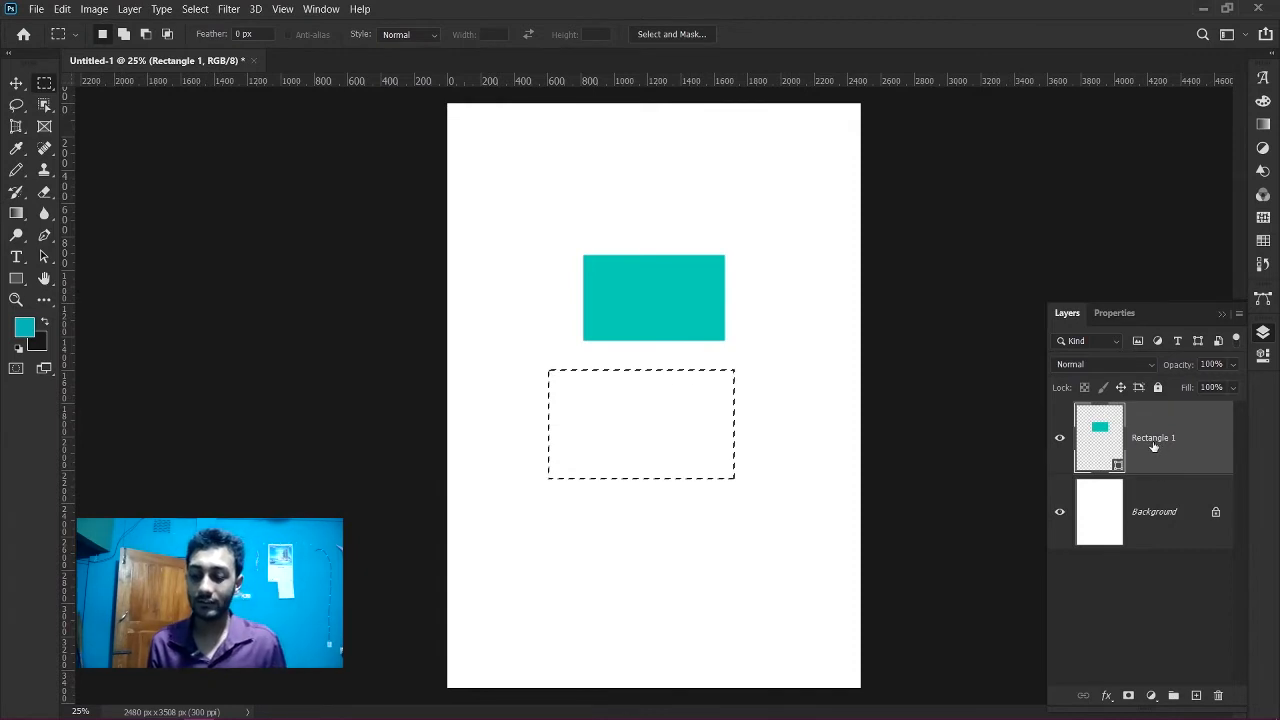
pyautogui.click(1196, 695)
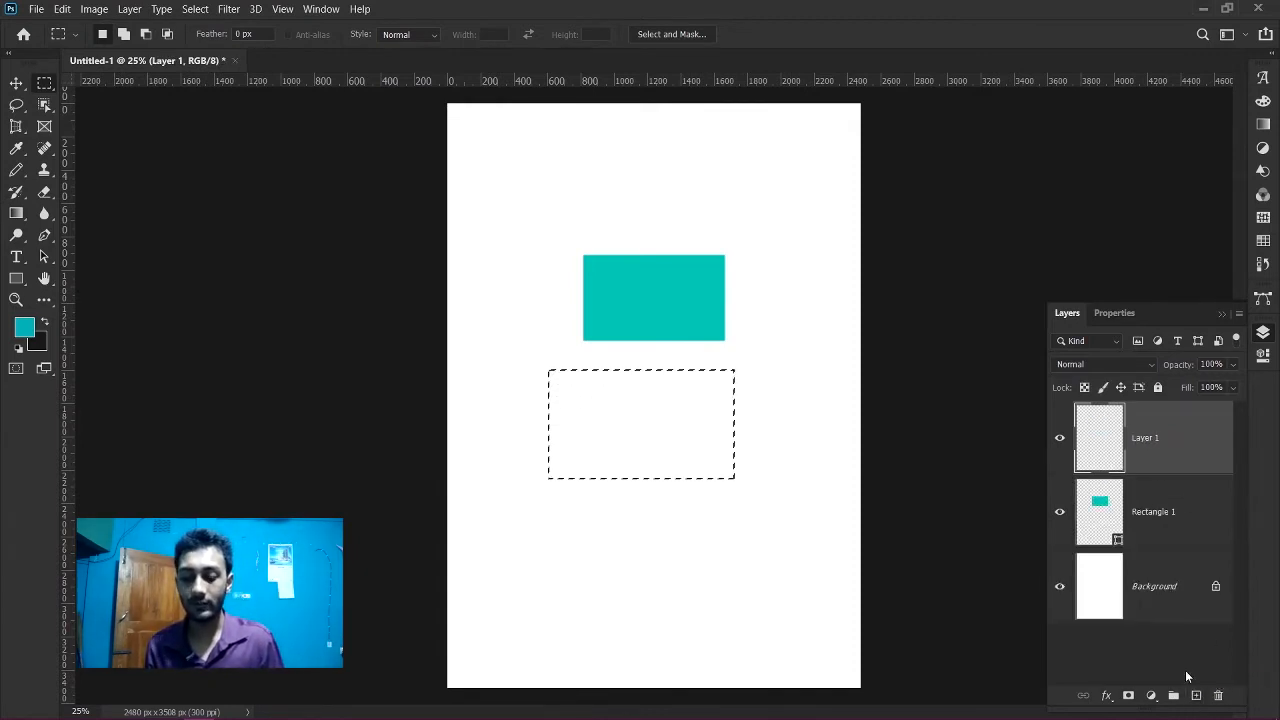
pyautogui.click(24, 328)
pyautogui.moveTo(733, 334); pyautogui.dragTo(731, 327)
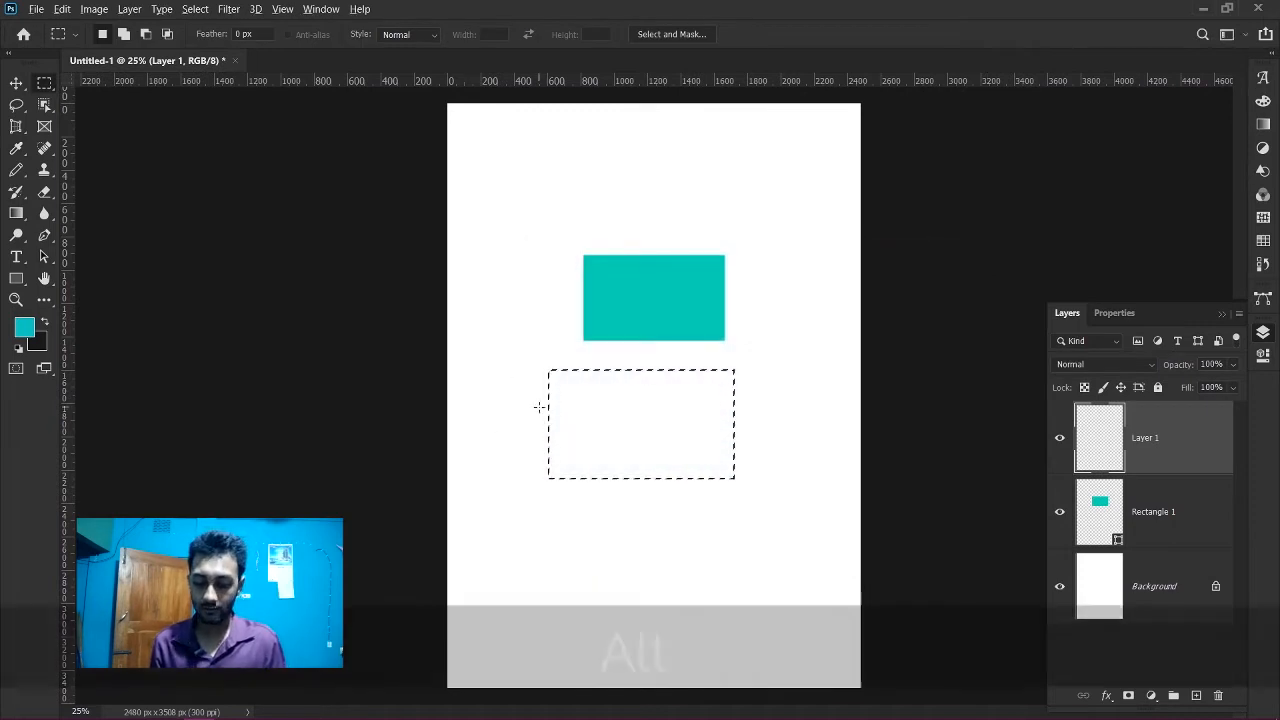
# - Fill the rectangular marquee selection on the new layer with the teal foreground colour
pyautogui.hotkey('alt', 'BackSpace')
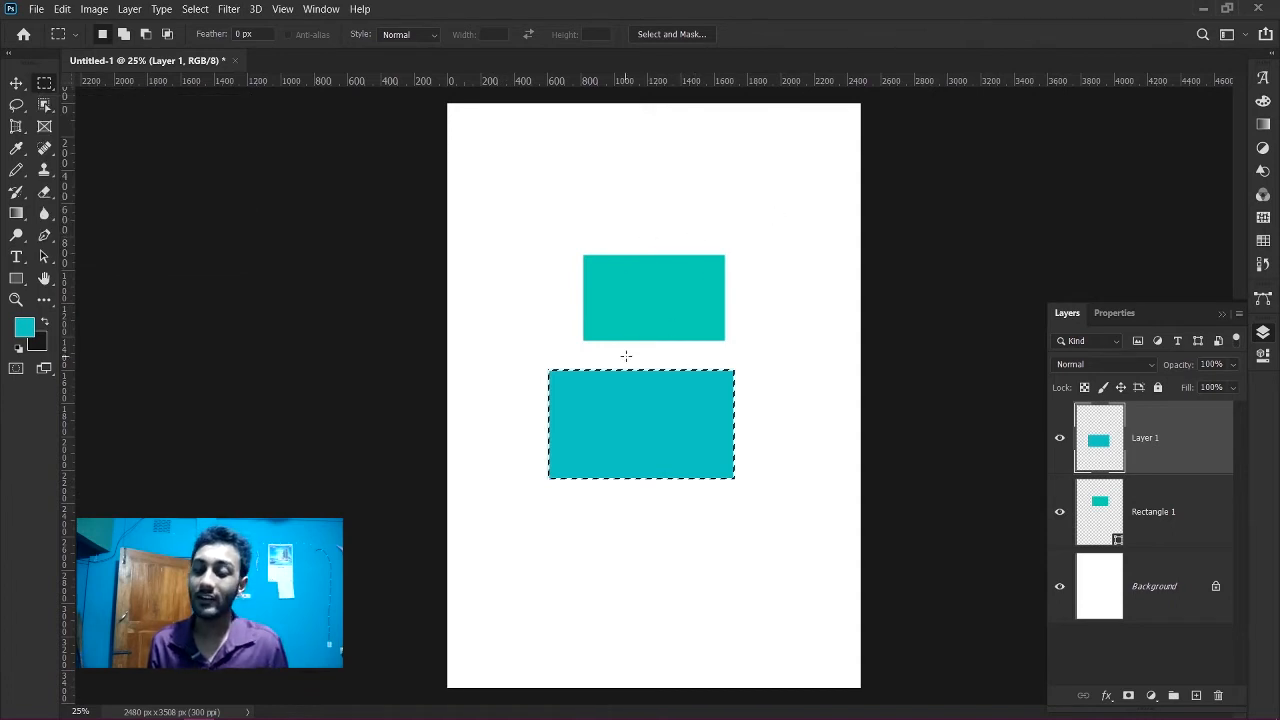
# - Try to move the upper rectangle with the Move tool while the marquee selection is still active, and undo the move
pyautogui.click(16, 83)
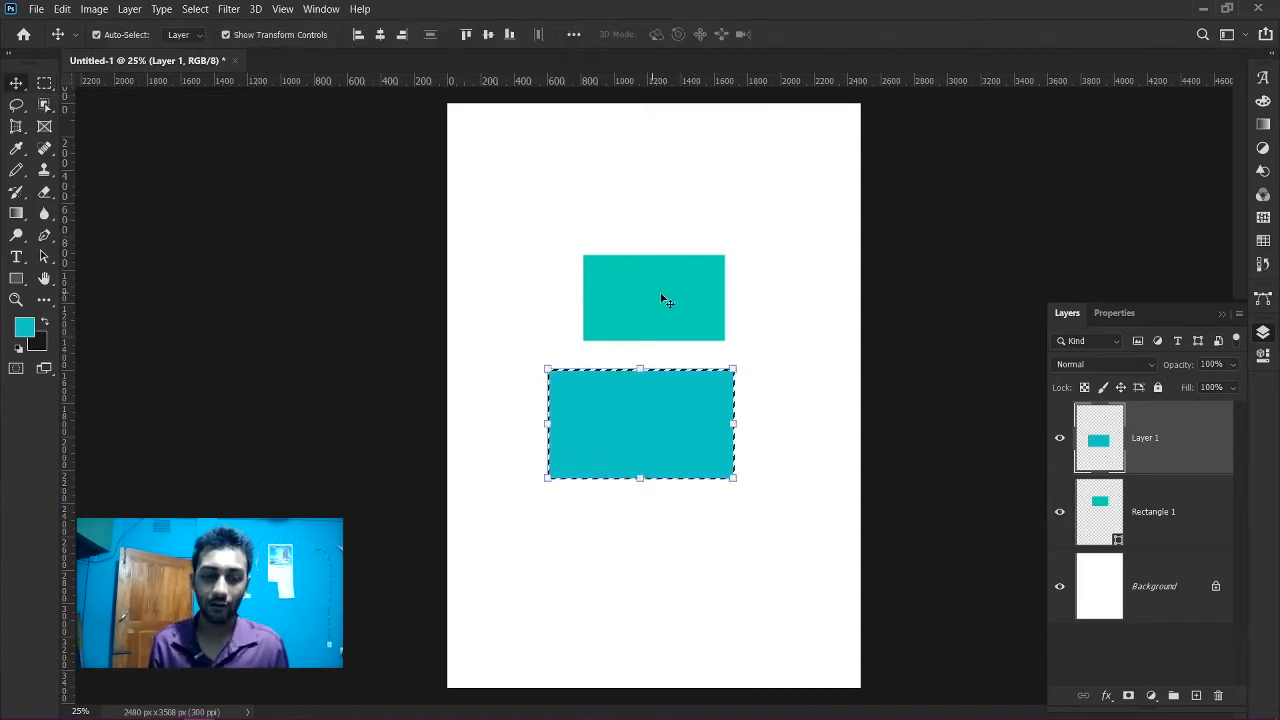
pyautogui.moveTo(666, 300); pyautogui.dragTo(645, 248)
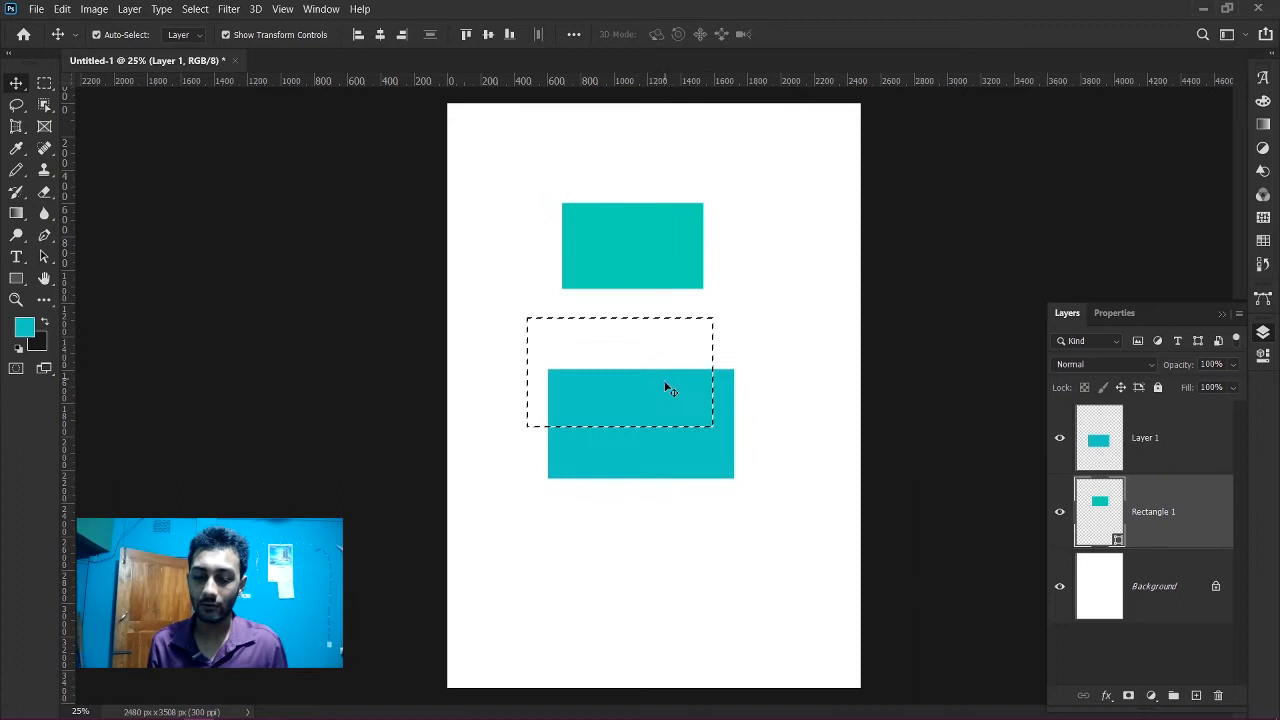
pyautogui.click(700, 455)
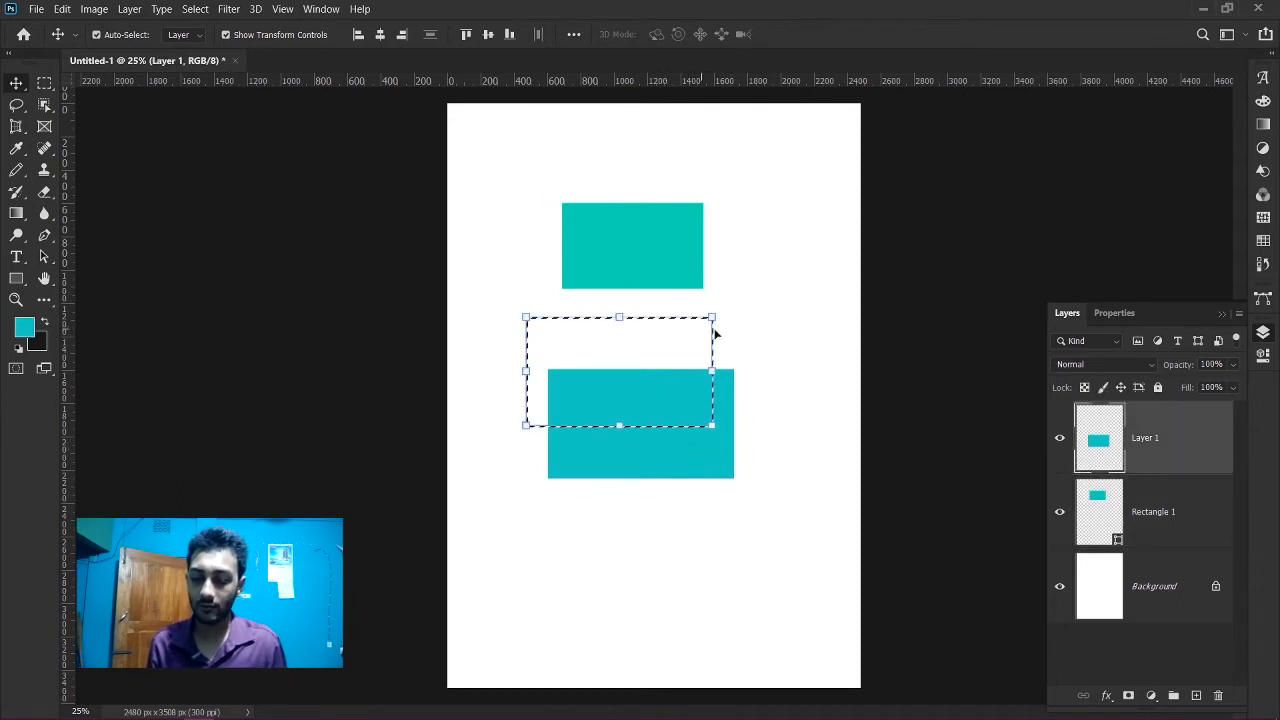
pyautogui.hotkey('ctrl', 'z')
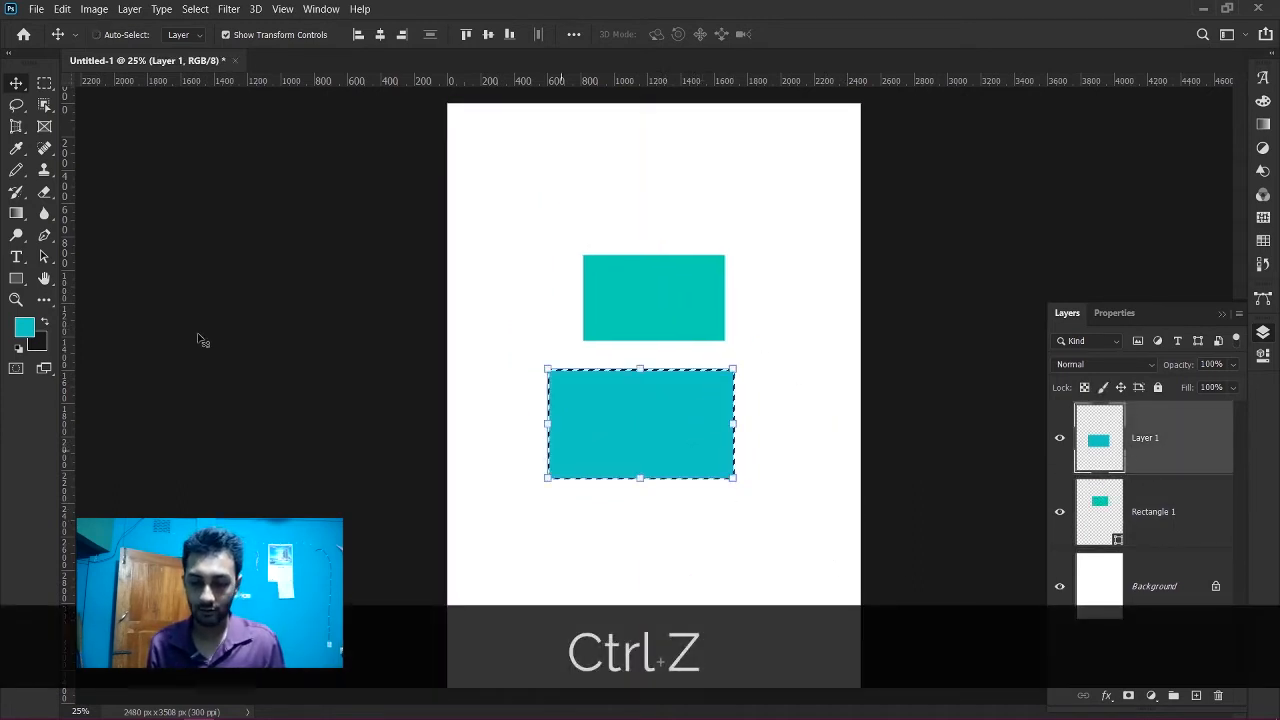
# - Deselect the marquee around the lower filled rectangle
pyautogui.click(44, 82)
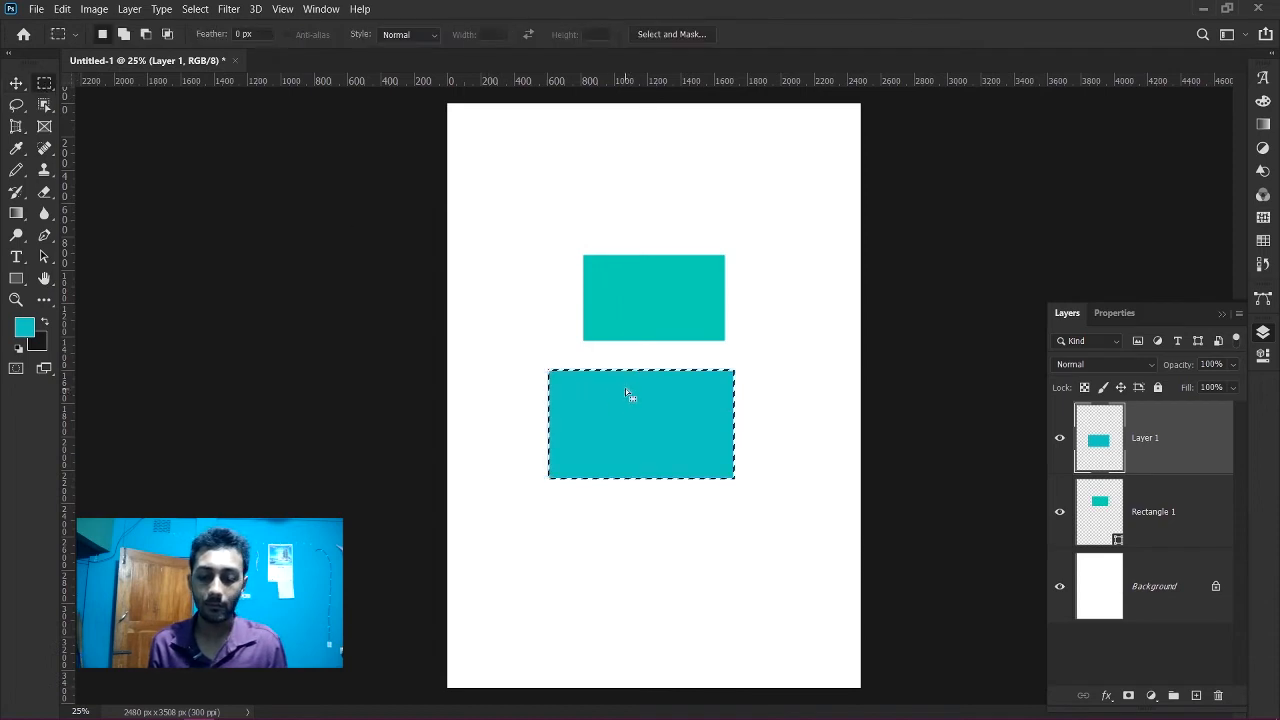
pyautogui.click(518, 322)
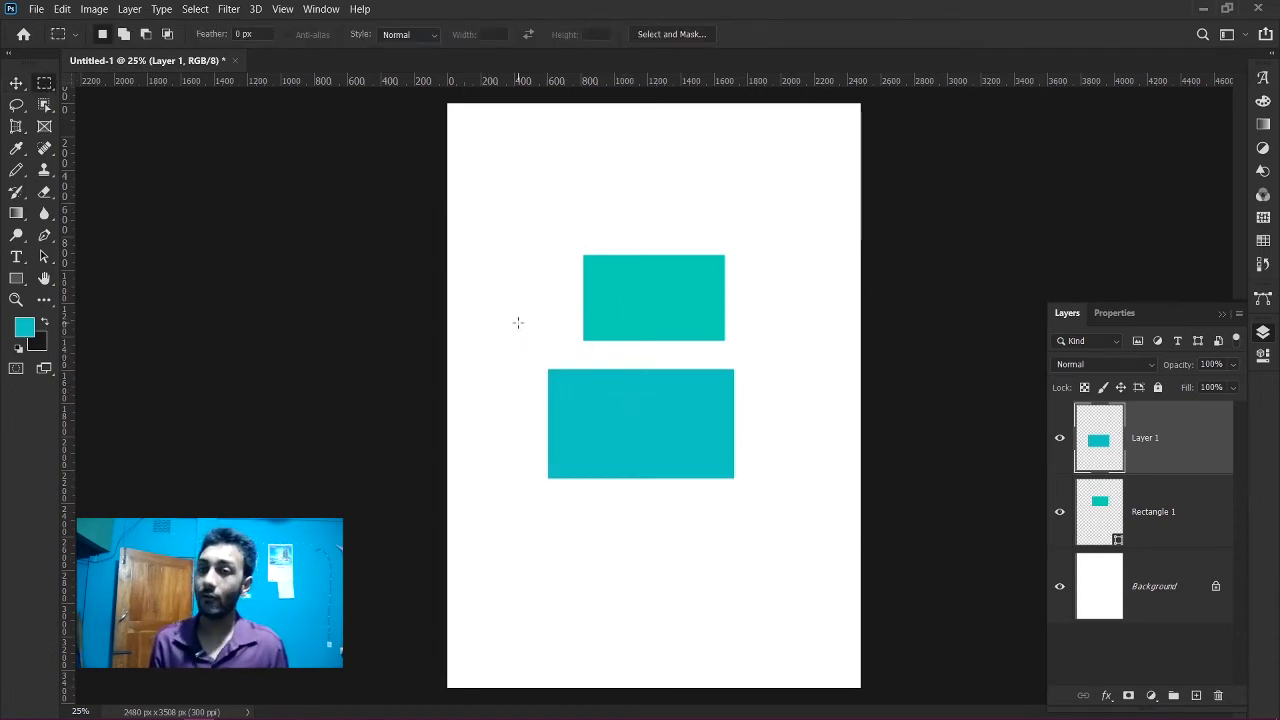
pyautogui.hotkey('ctrl', 'z')
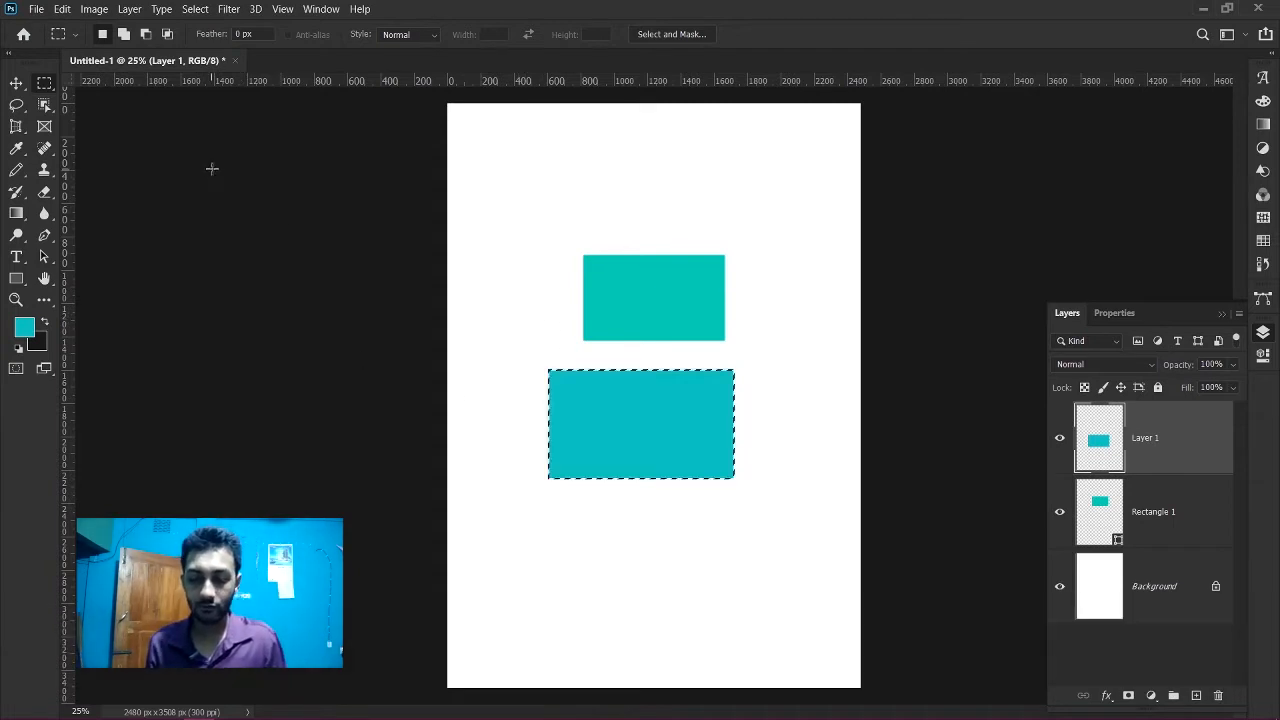
pyautogui.press('ctrl')
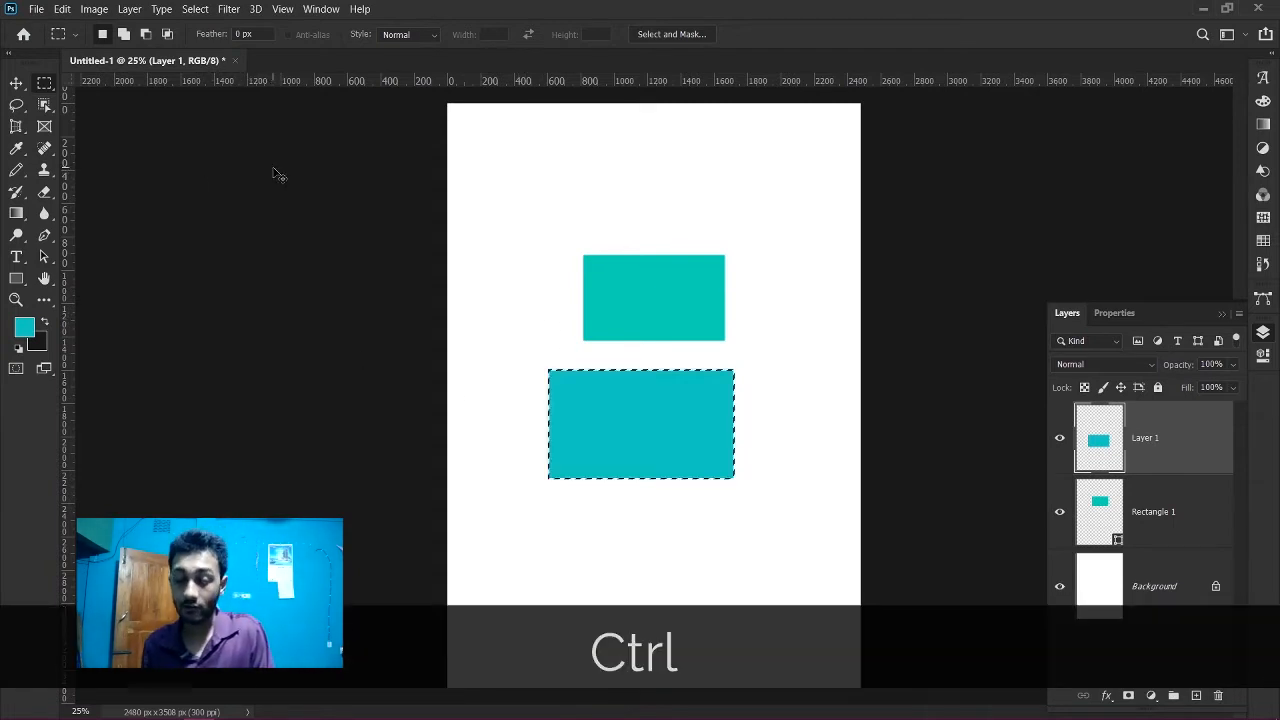
pyautogui.hotkey('ctrl', 'd')
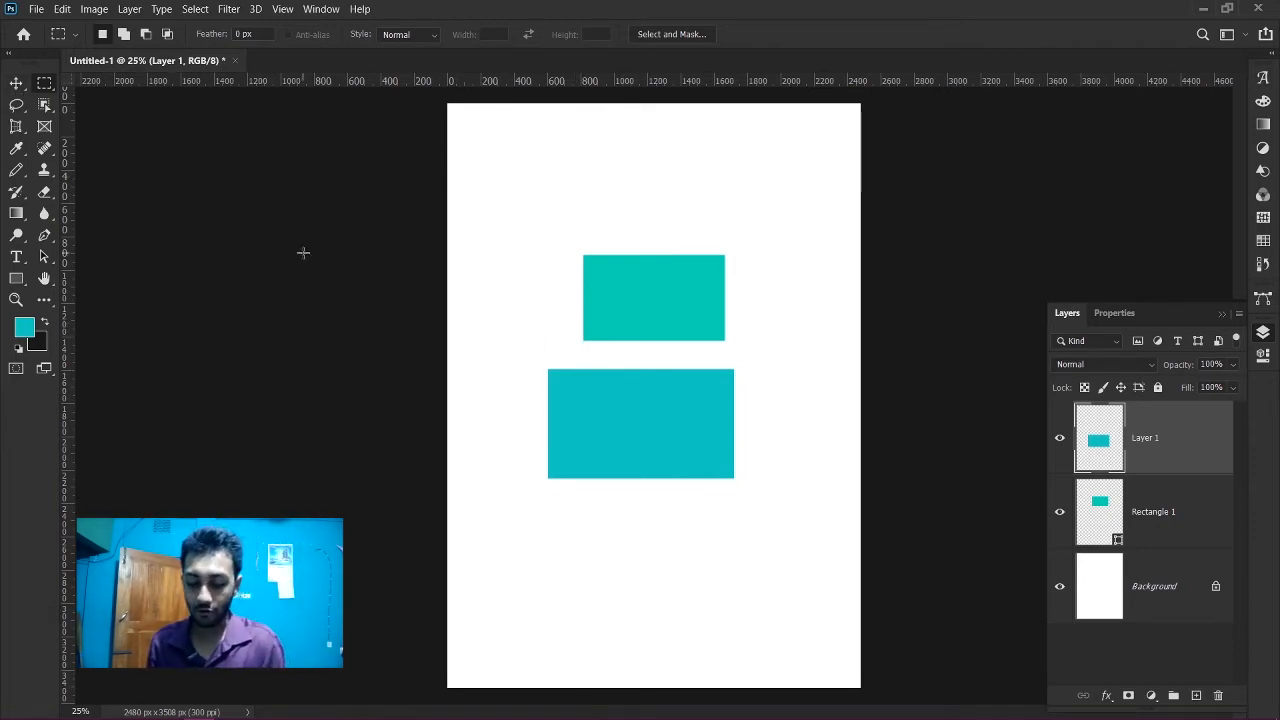
# - Reposition both rectangles with the Move tool, placing the larger one just below the smaller one with their right edges aligned
pyautogui.press('v')
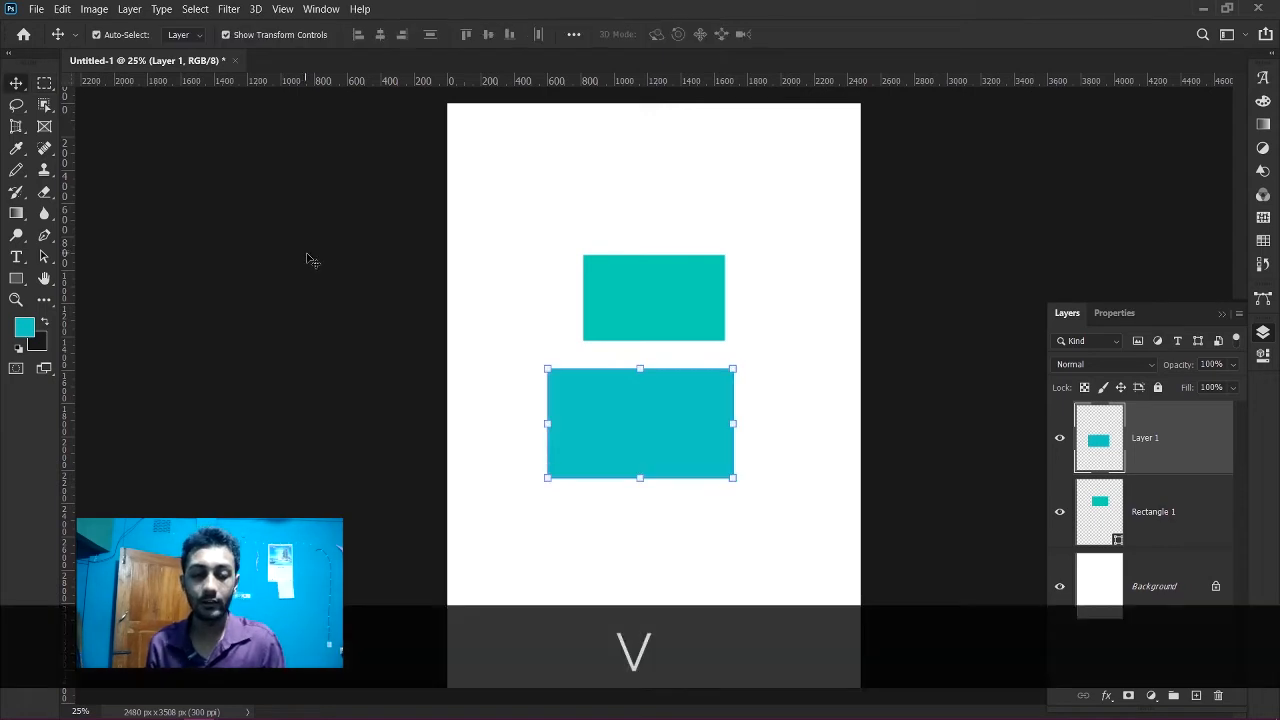
pyautogui.moveTo(638, 281); pyautogui.dragTo(652, 238)
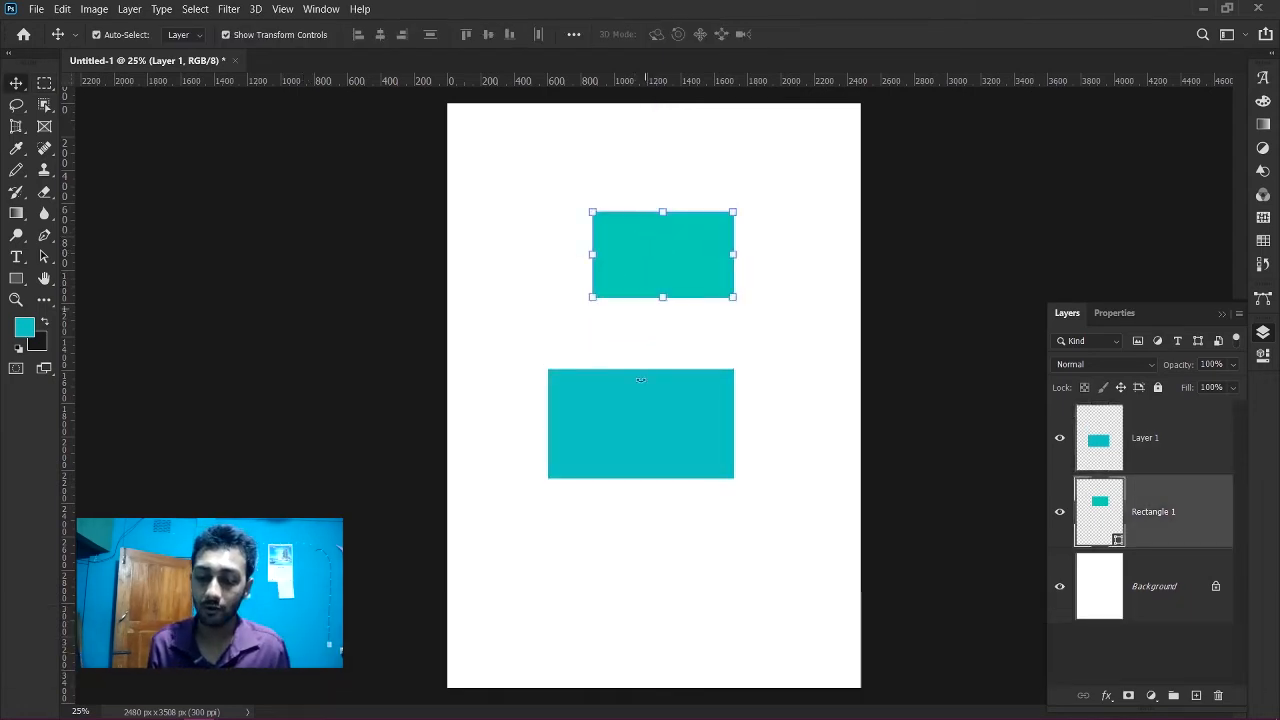
pyautogui.moveTo(646, 348); pyautogui.dragTo(645, 414)
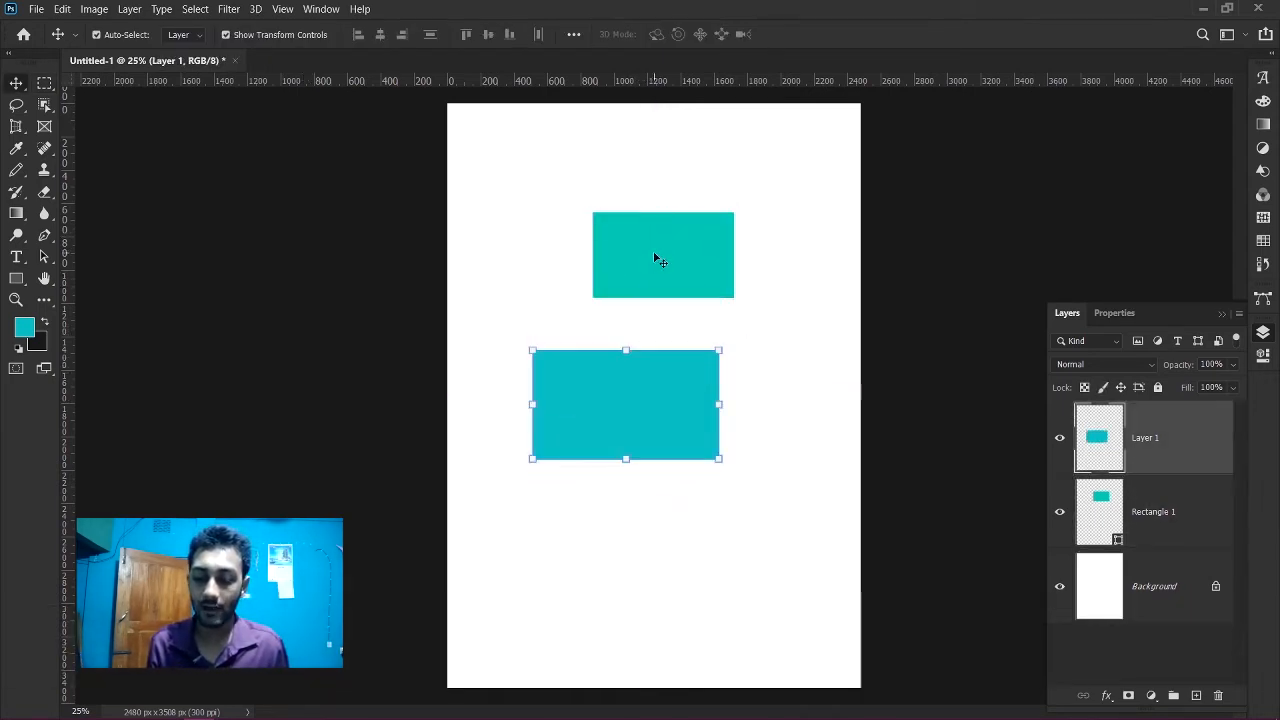
pyautogui.moveTo(657, 260); pyautogui.dragTo(578, 244)
pyautogui.moveTo(650, 385); pyautogui.dragTo(632, 397)
pyautogui.moveTo(602, 240); pyautogui.dragTo(633, 277)
pyautogui.moveTo(654, 403); pyautogui.dragTo(651, 370)
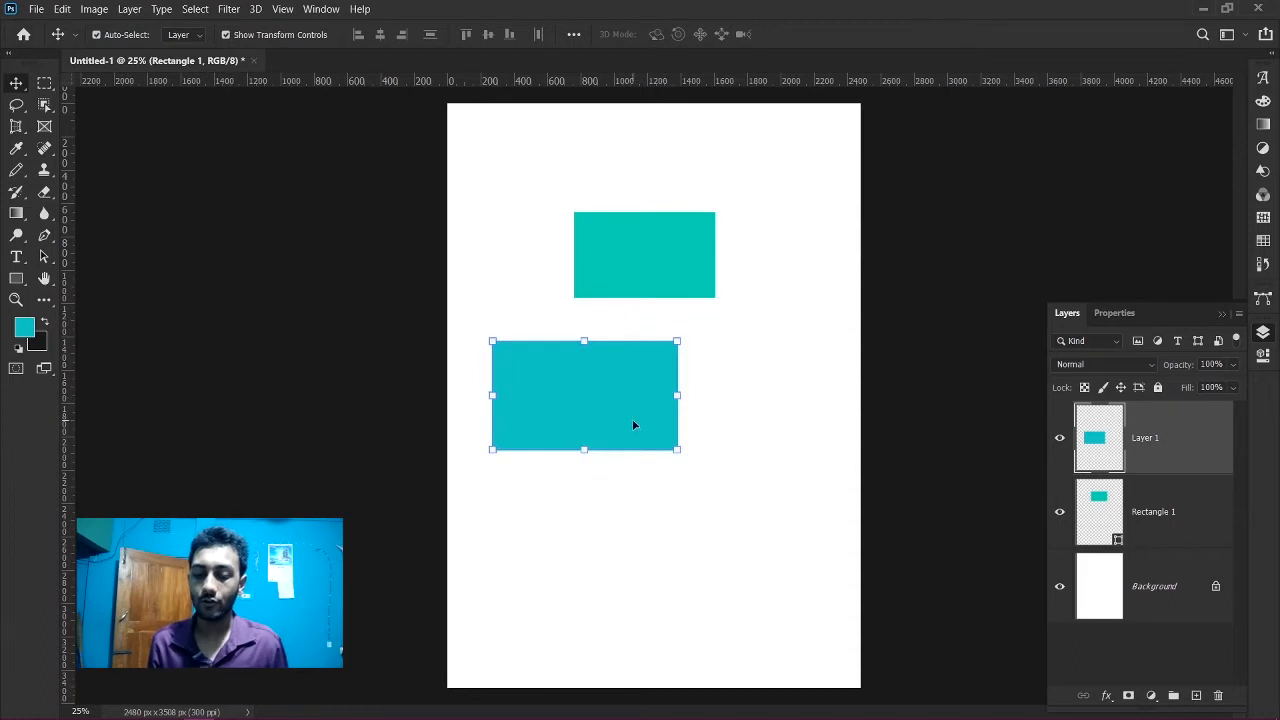
pyautogui.moveTo(633, 425); pyautogui.dragTo(668, 408)
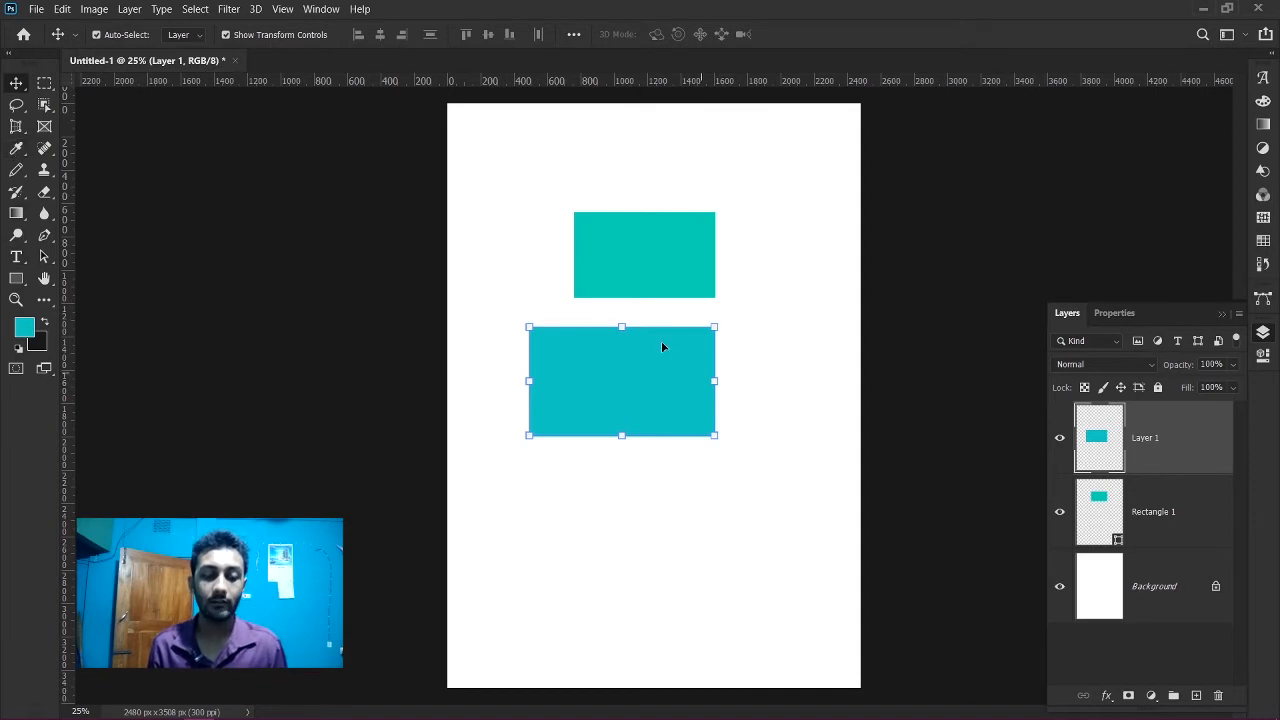
# - Draw a closed seven-point shape with the Pen tool below the rectangles, about 1144 px wide and 732 px high
pyautogui.click(44, 237)
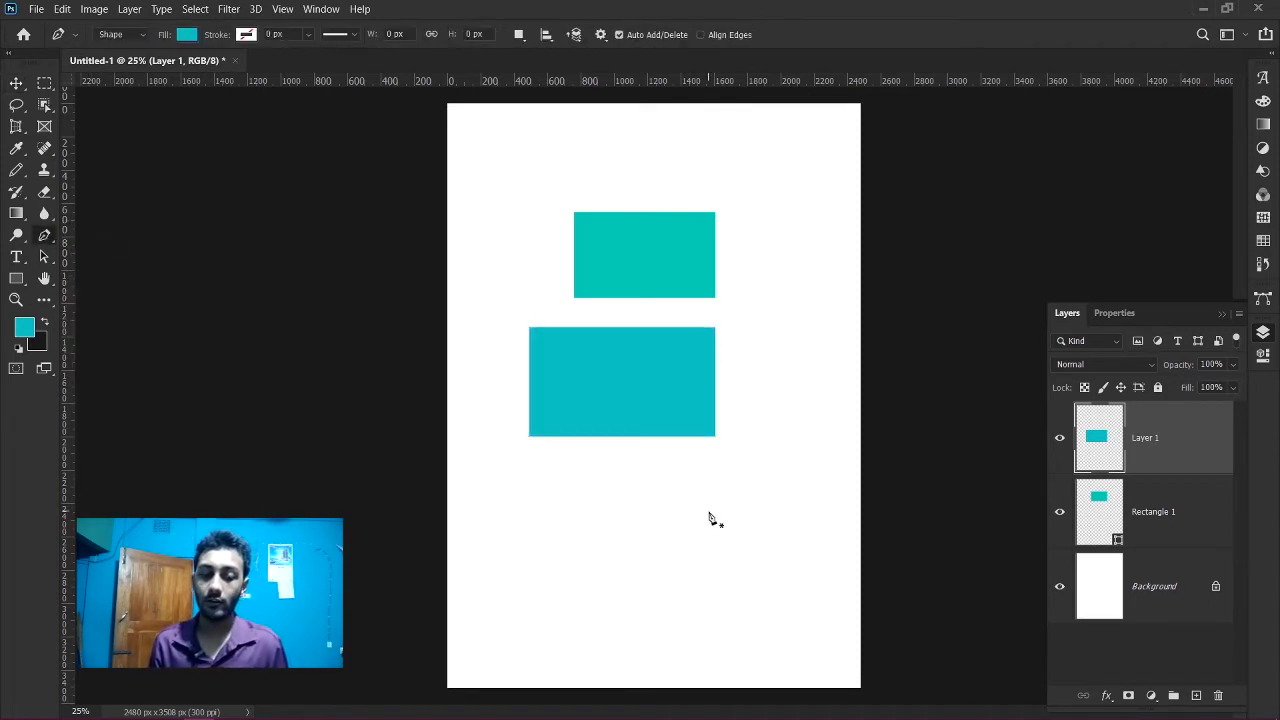
pyautogui.click(645, 494)
pyautogui.click(597, 533)
pyautogui.click(663, 614)
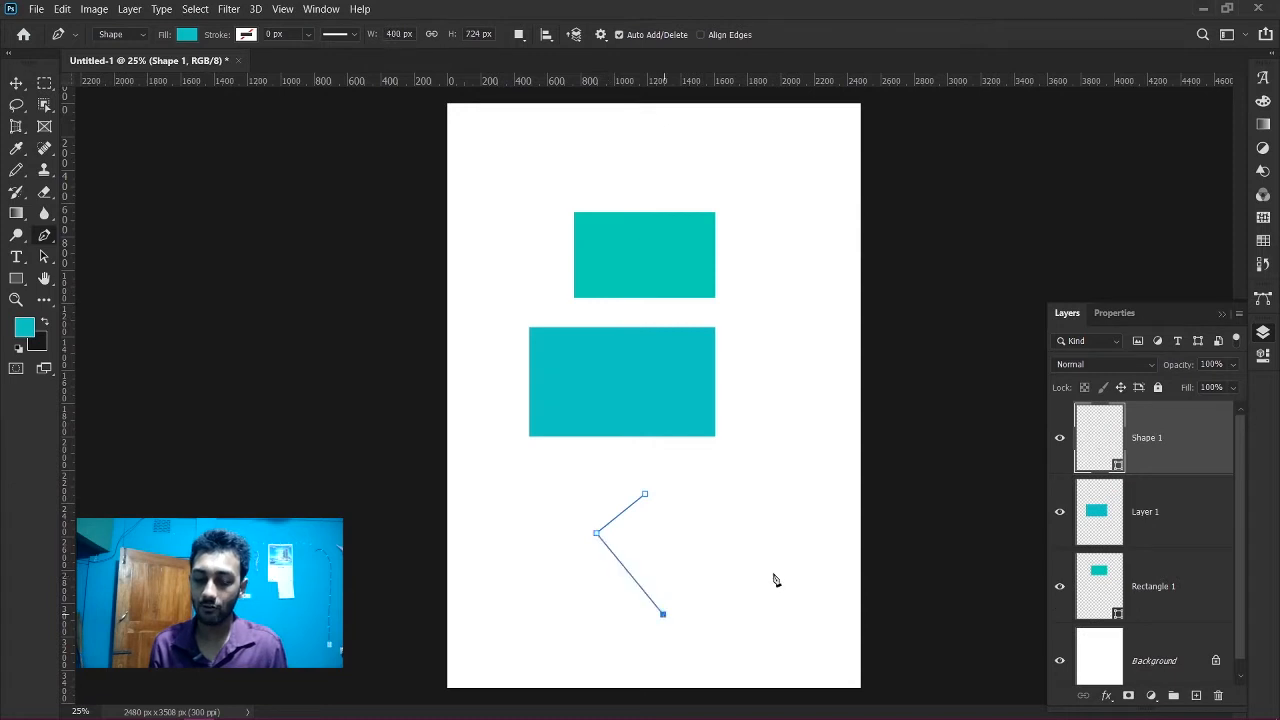
pyautogui.click(787, 558)
pyautogui.click(759, 511)
pyautogui.click(695, 525)
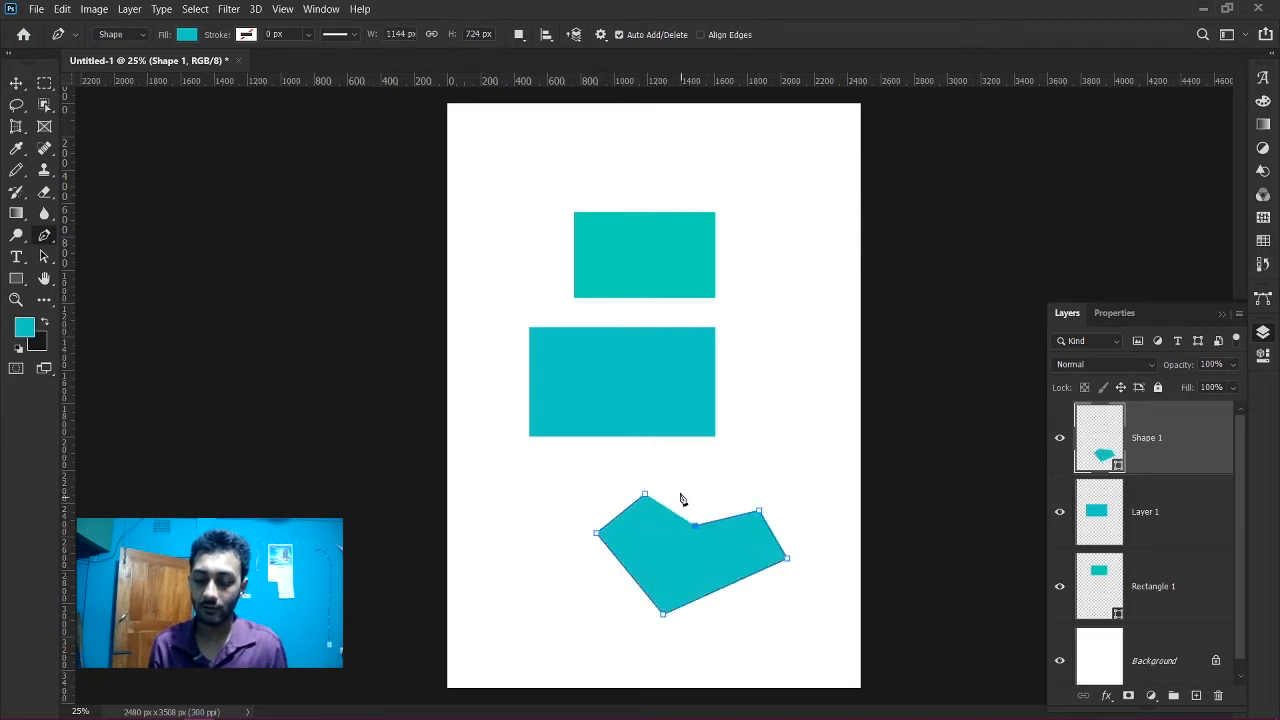
pyautogui.click(680, 493)
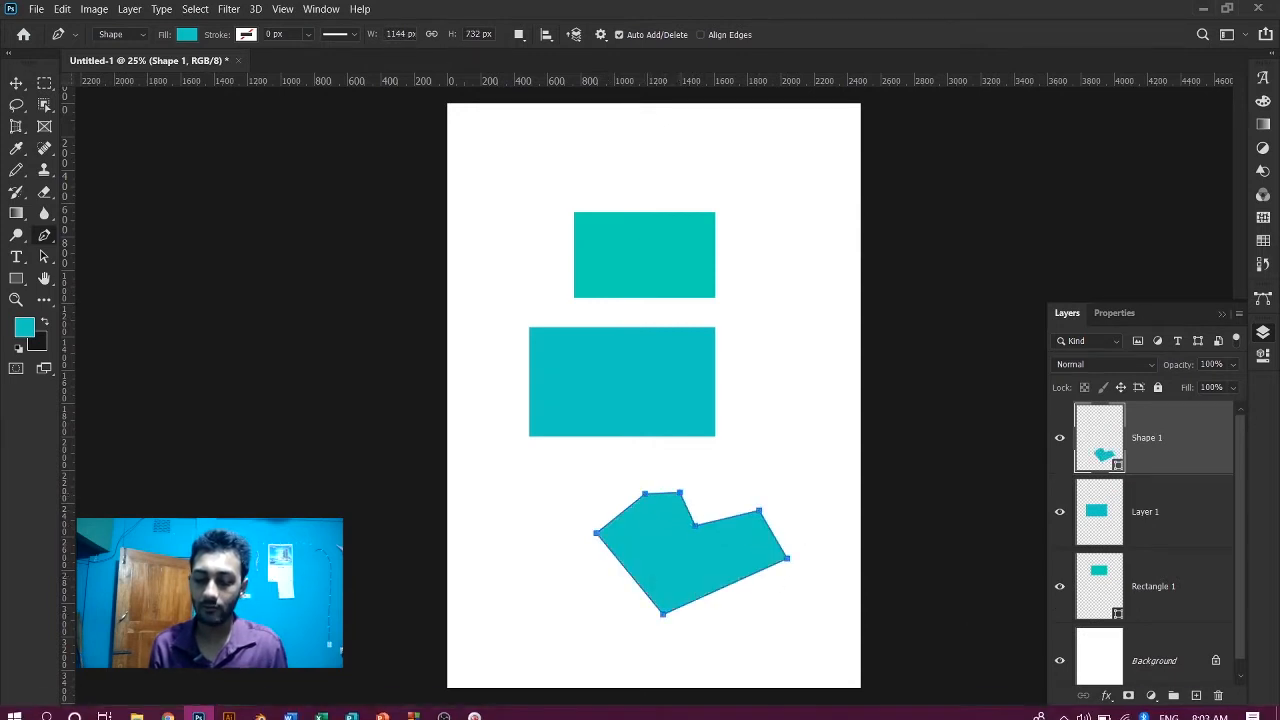
# - Draw a narrow, closed five-point pen shape beside the upper rectangle, about 316 px wide and 826 px high
pyautogui.click(771, 277)
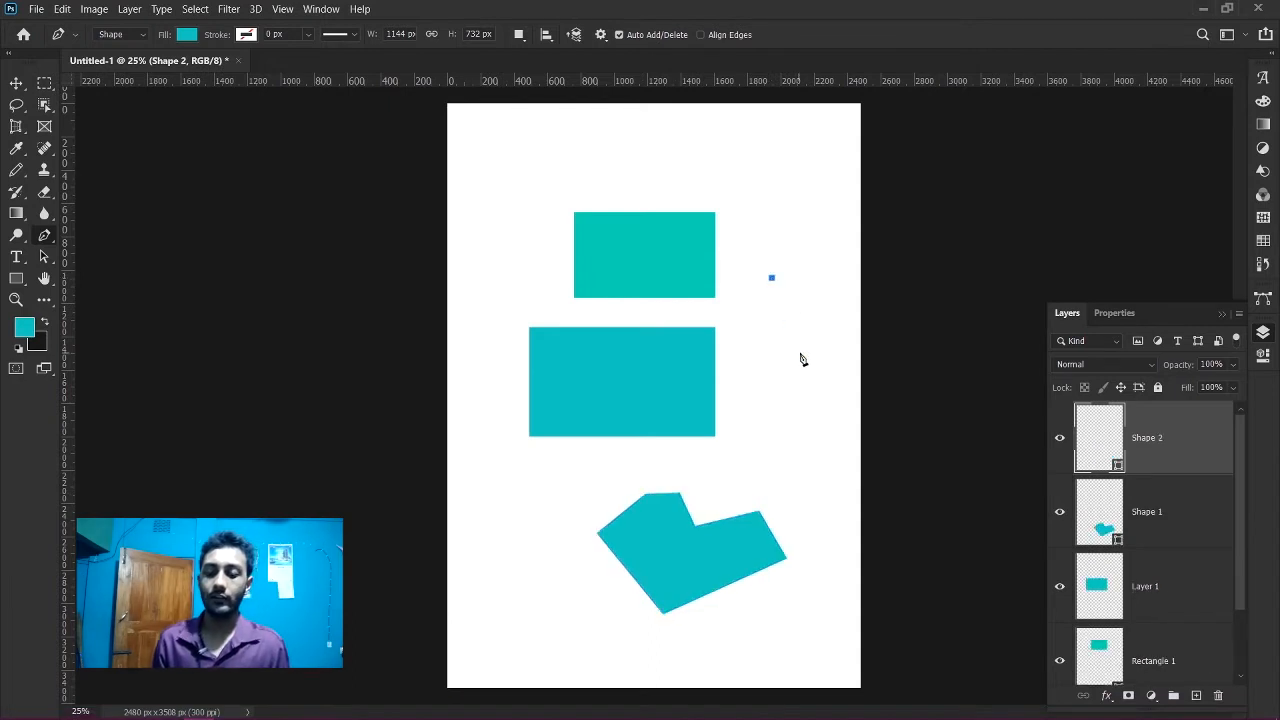
pyautogui.click(806, 347)
pyautogui.click(824, 280)
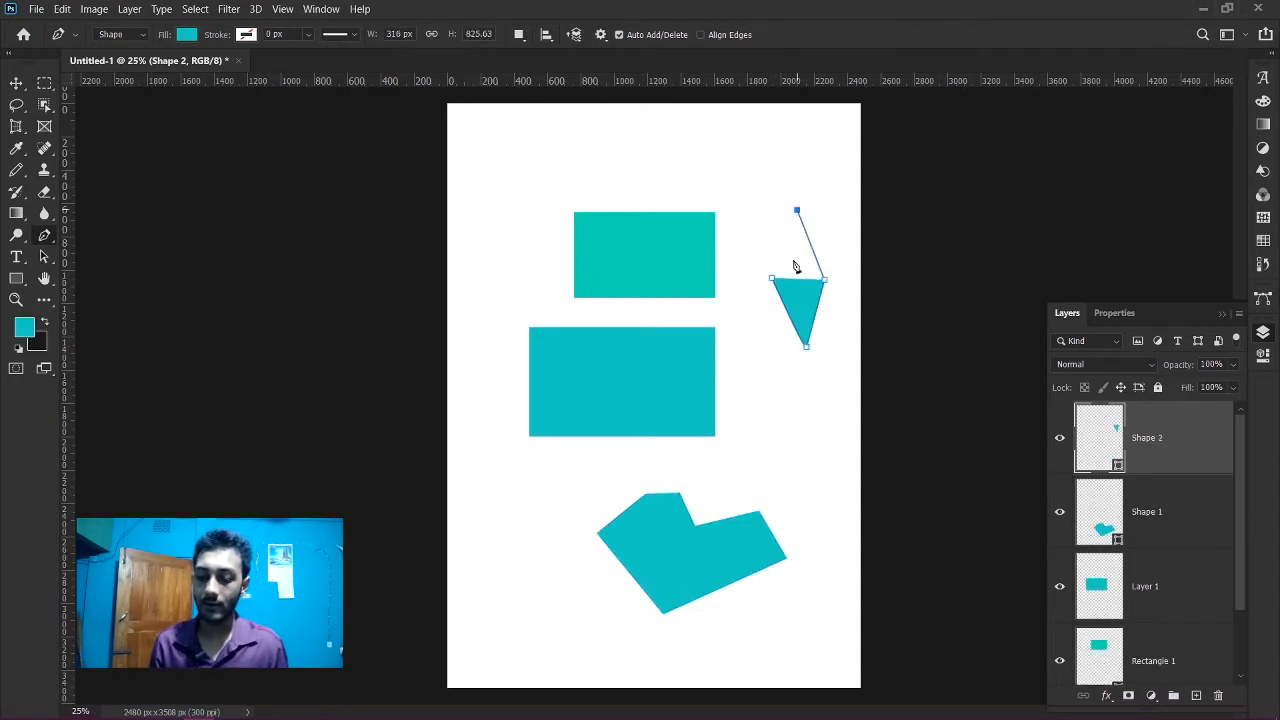
pyautogui.click(796, 211)
pyautogui.click(799, 287)
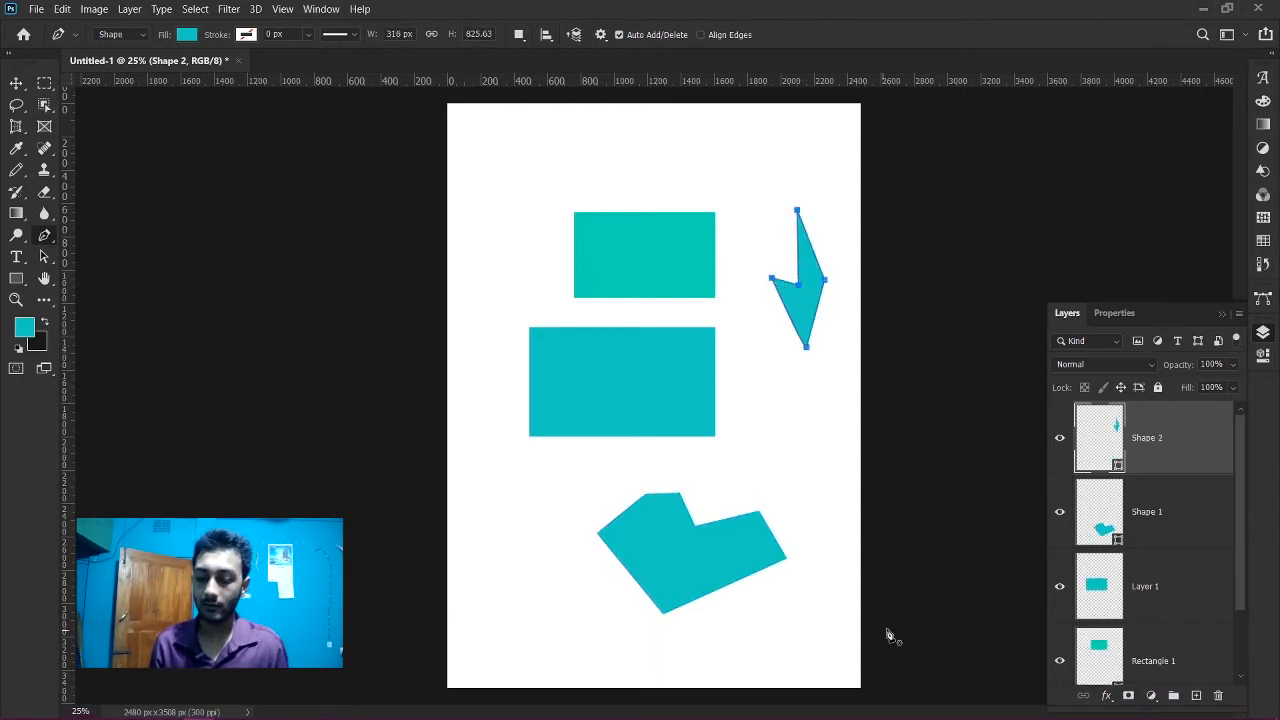
# - Draw a closed triangle with the Pen tool below the narrow shape, about 316 px wide and 256 px high
pyautogui.click(807, 400)
pyautogui.click(782, 441)
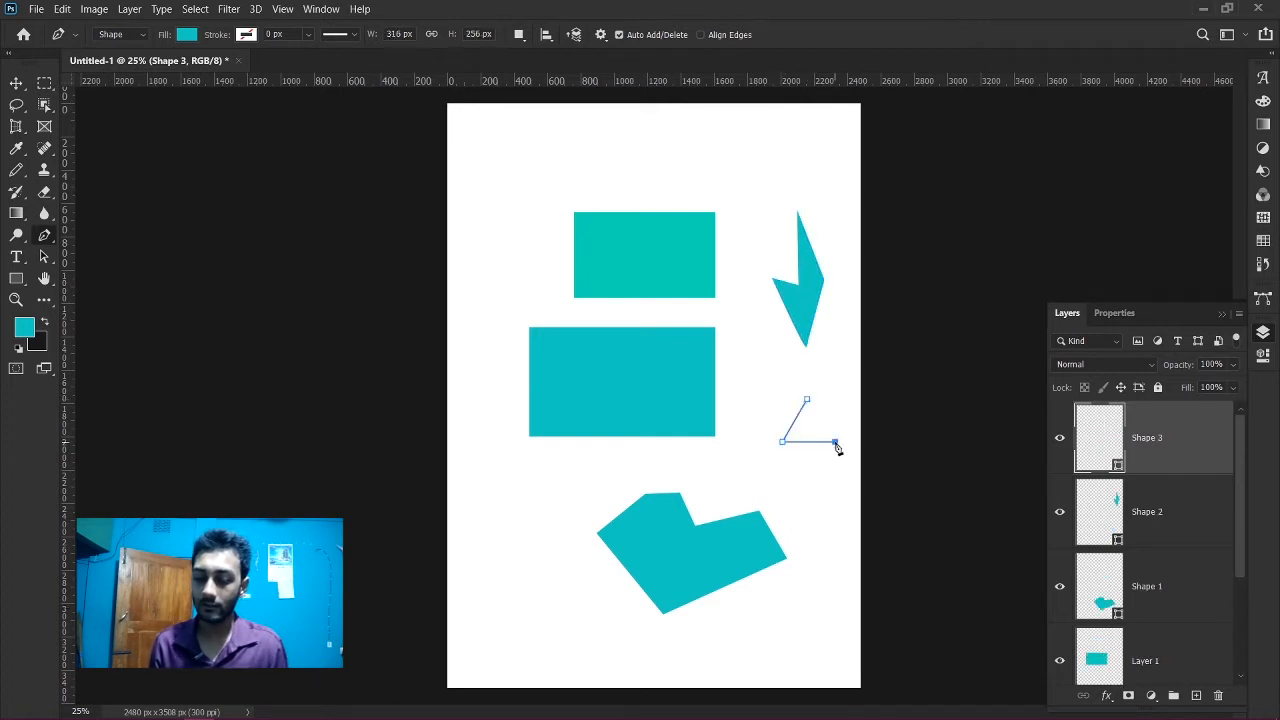
pyautogui.click(836, 441)
pyautogui.click(807, 401)
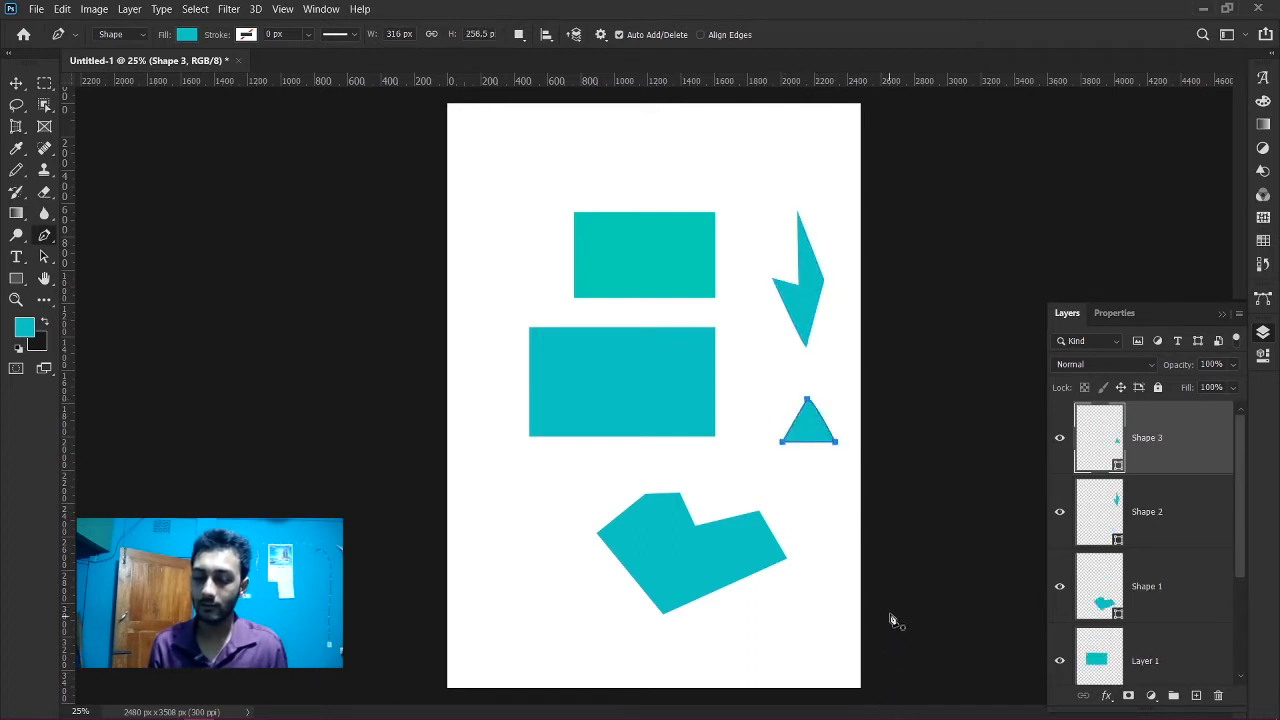
# - Undo the three pen shapes and the rectangle moves one by one, back to the active marquee selection
pyautogui.press('ctrl')
pyautogui.hotkey('ctrl', 'z')
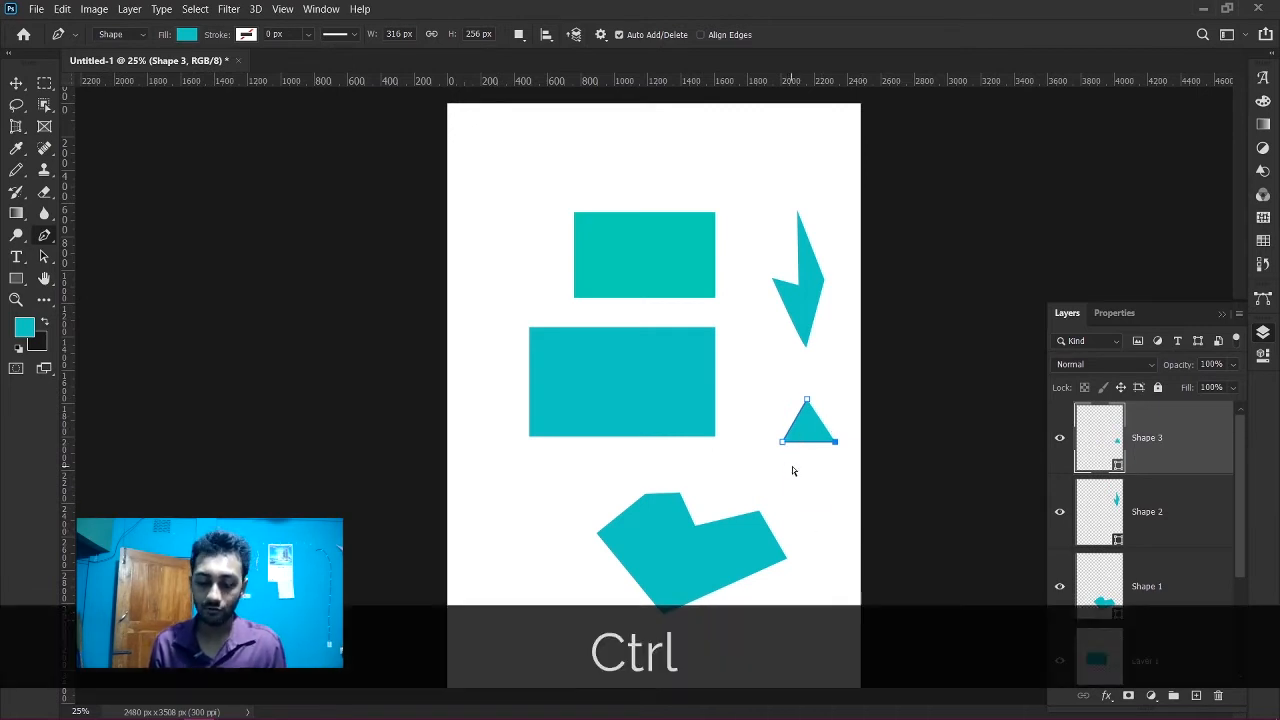
pyautogui.hotkey('ctrl', 'z')
pyautogui.hotkey('ctrl', 'z')
pyautogui.hotkey('ctrl', 'z')
pyautogui.hotkey('ctrl', 'z')
pyautogui.hotkey('ctrl', 'z')
pyautogui.hotkey('ctrl', 'z')
pyautogui.hotkey('ctrl', 'z')
pyautogui.hotkey('ctrl', 'z')
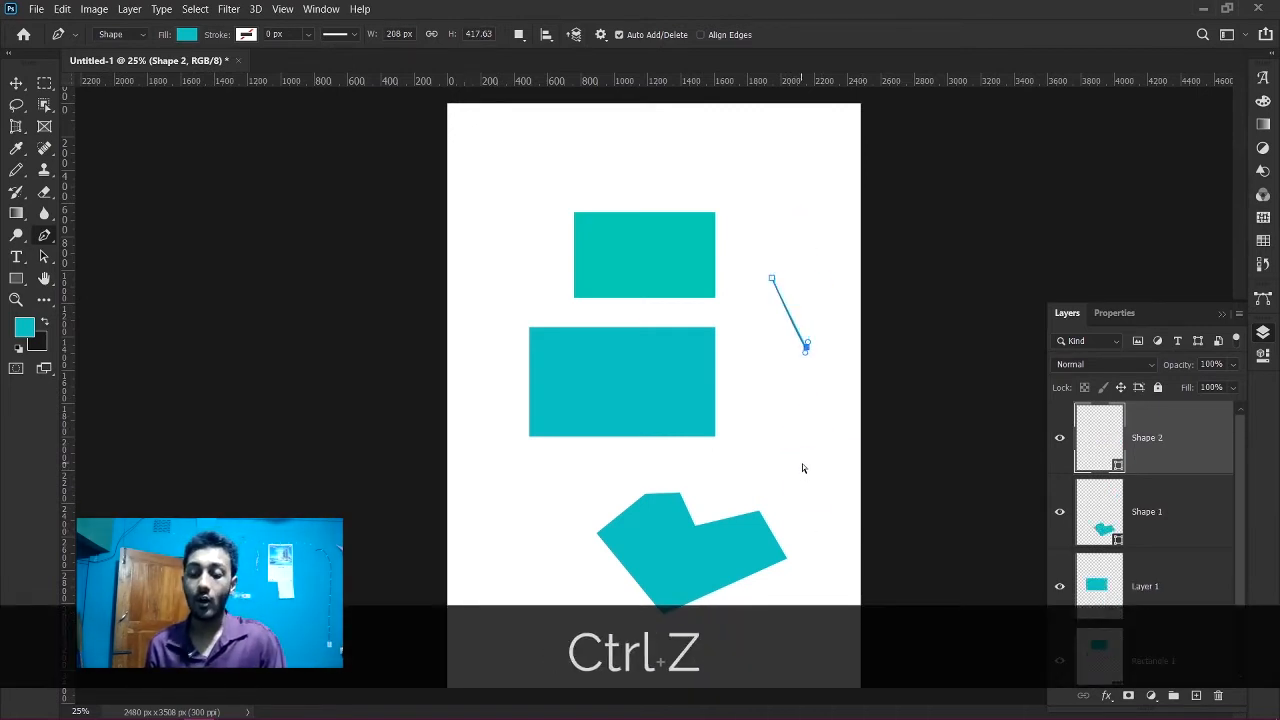
pyautogui.hotkey('ctrl', 'z')
pyautogui.hotkey('ctrl', 'z')
pyautogui.hotkey('ctrl', 'z')
pyautogui.hotkey('ctrl', 'z')
pyautogui.hotkey('ctrl', 'z')
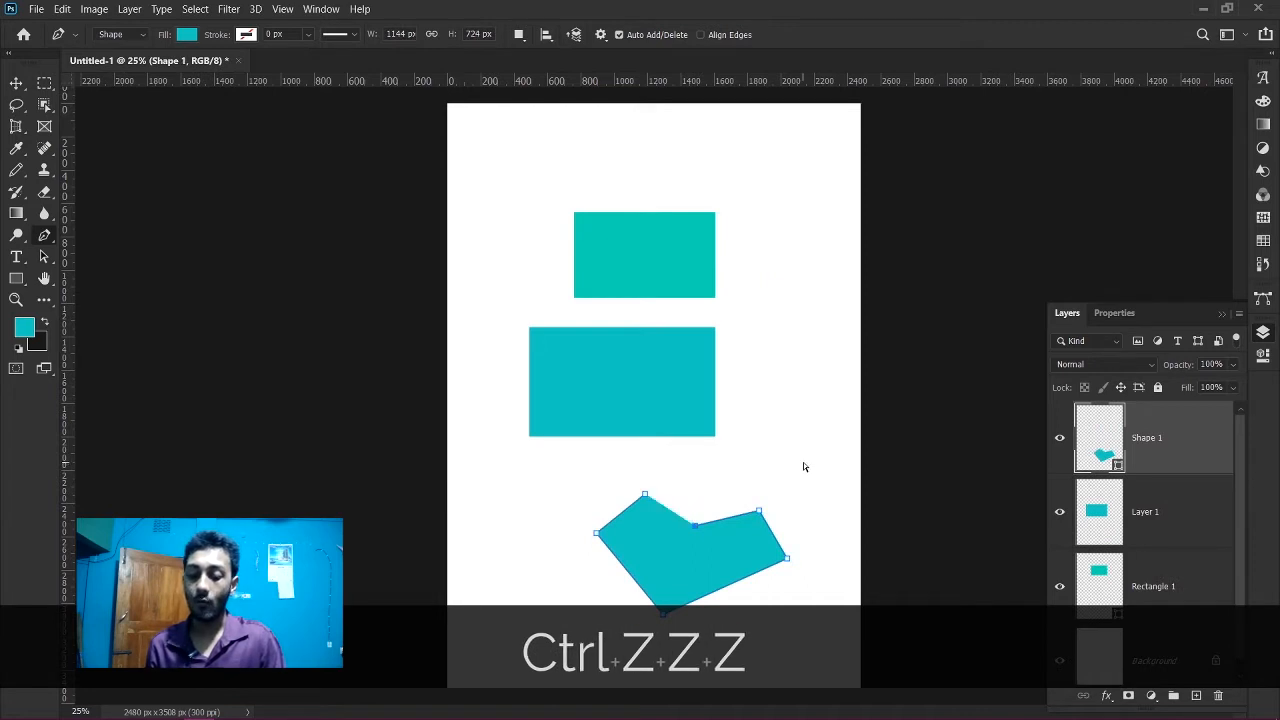
pyautogui.hotkey('ctrl', 'z')
pyautogui.hotkey('ctrl', 'z')
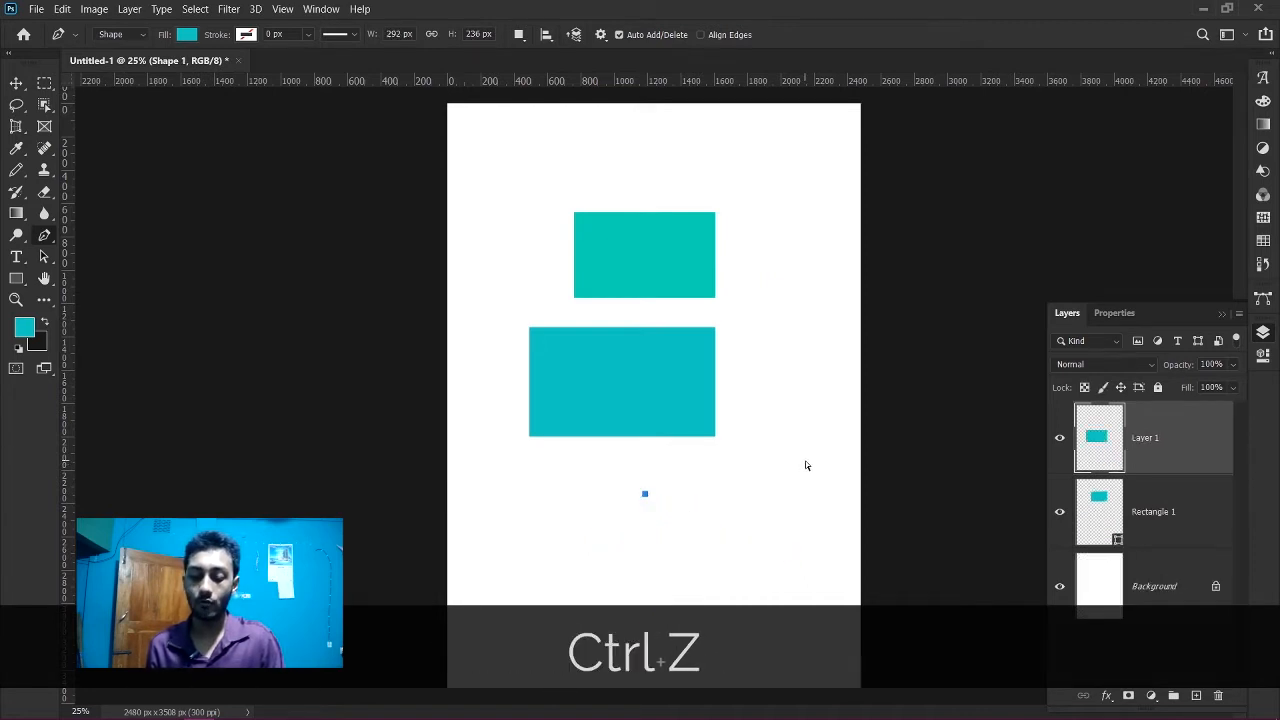
pyautogui.hotkey('ctrl', 'z')
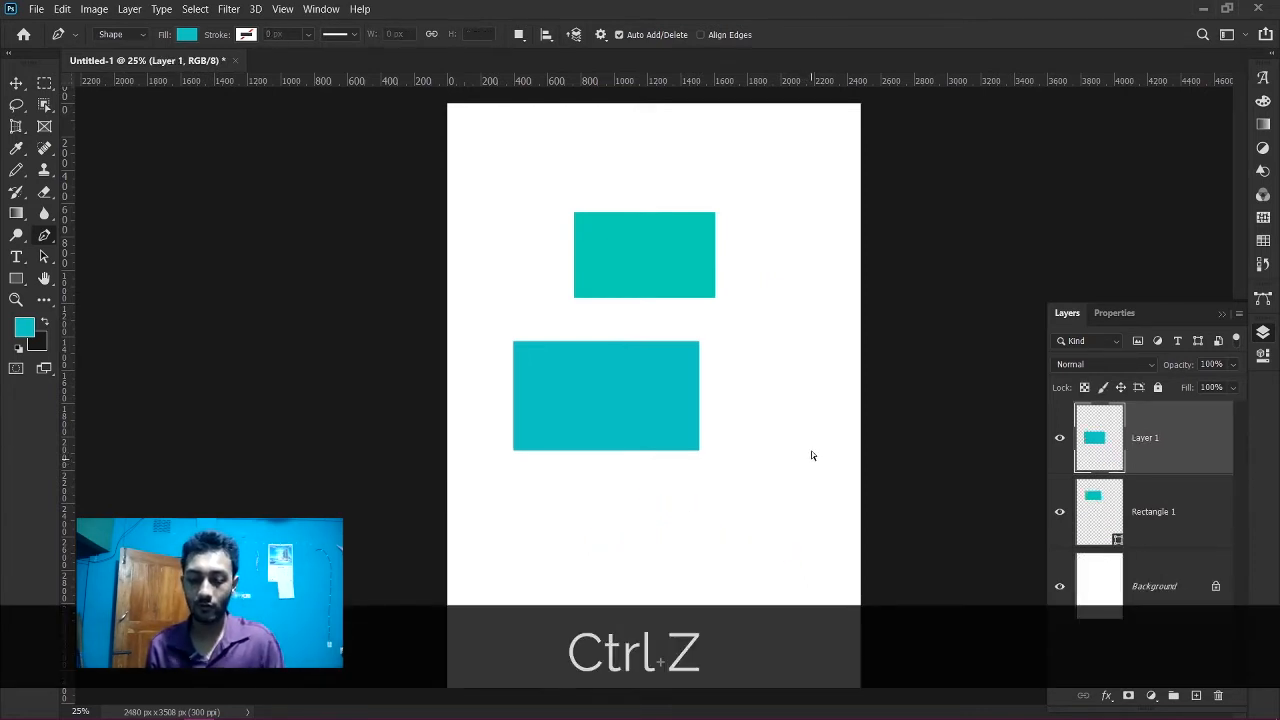
pyautogui.hotkey('ctrl', 'z')
pyautogui.hotkey('ctrl', 'z')
pyautogui.hotkey('ctrl', 'z')
pyautogui.hotkey('ctrl', 'z')
pyautogui.hotkey('ctrl', 'z')
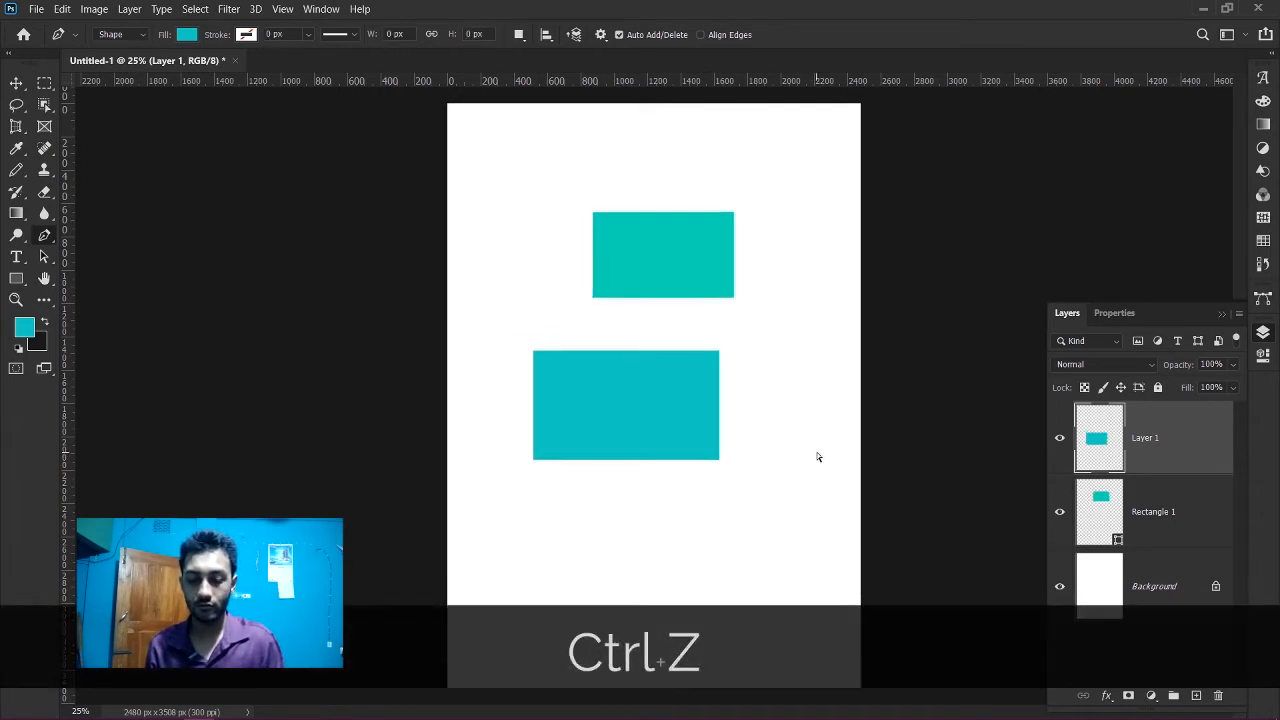
pyautogui.hotkey('ctrl', 'z')
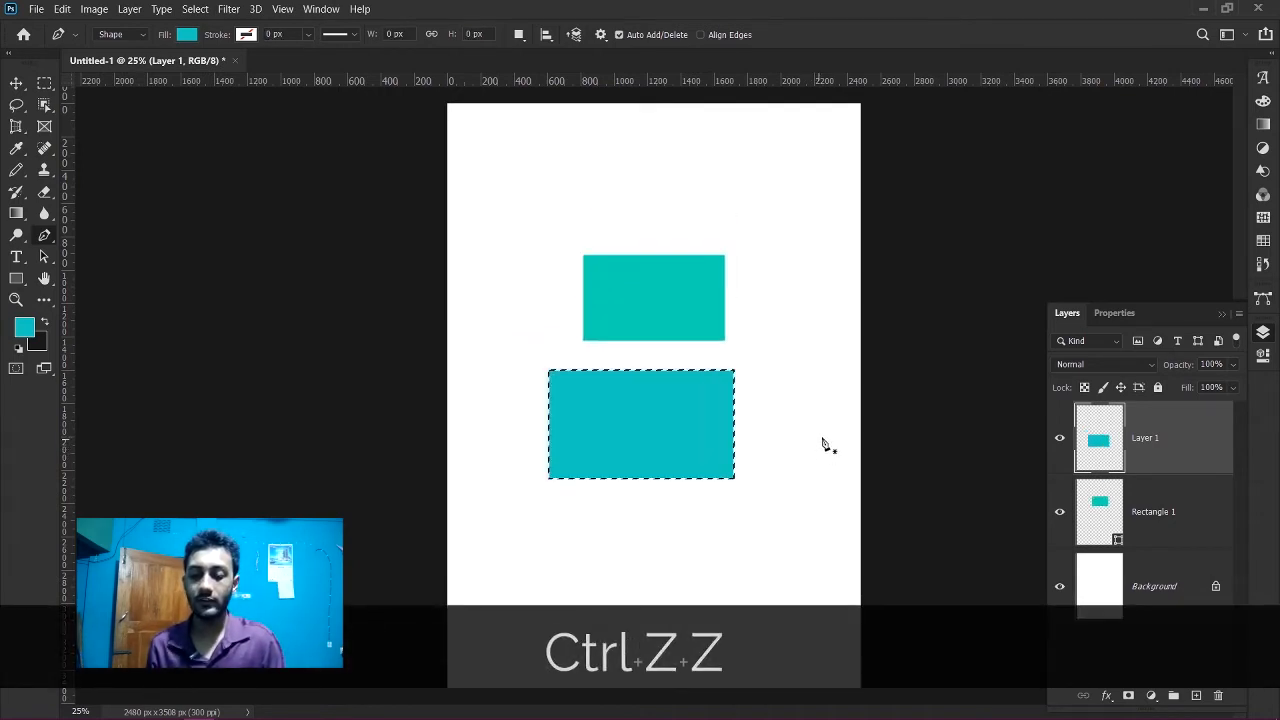
# - Redo the deselection of the marquee and the moves of the two rectangles one by one
pyautogui.hotkey('ctrl', 'shift', 'z')
pyautogui.hotkey('ctrl', 'shift', 'z')
pyautogui.hotkey('ctrl', 'shift', 'z')
pyautogui.hotkey('ctrl', 'shift', 'z')
pyautogui.hotkey('ctrl', 'shift', 'z')
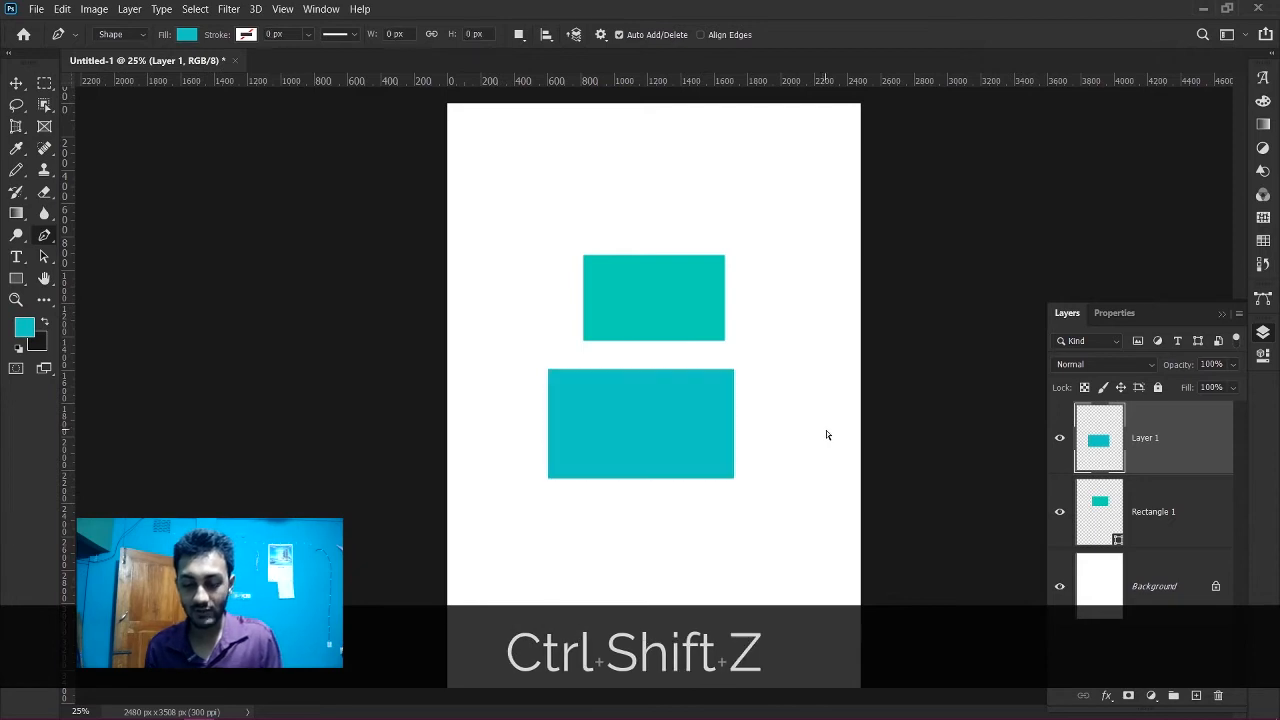
pyautogui.hotkey('ctrl', 'shift', 'z')
pyautogui.hotkey('ctrl', 'shift', 'z')
pyautogui.hotkey('ctrl', 'shift', 'z')
pyautogui.hotkey('ctrl', 'shift', 'z')
pyautogui.hotkey('ctrl', 'shift', 'z')
pyautogui.hotkey('ctrl', 'shift', 'z')
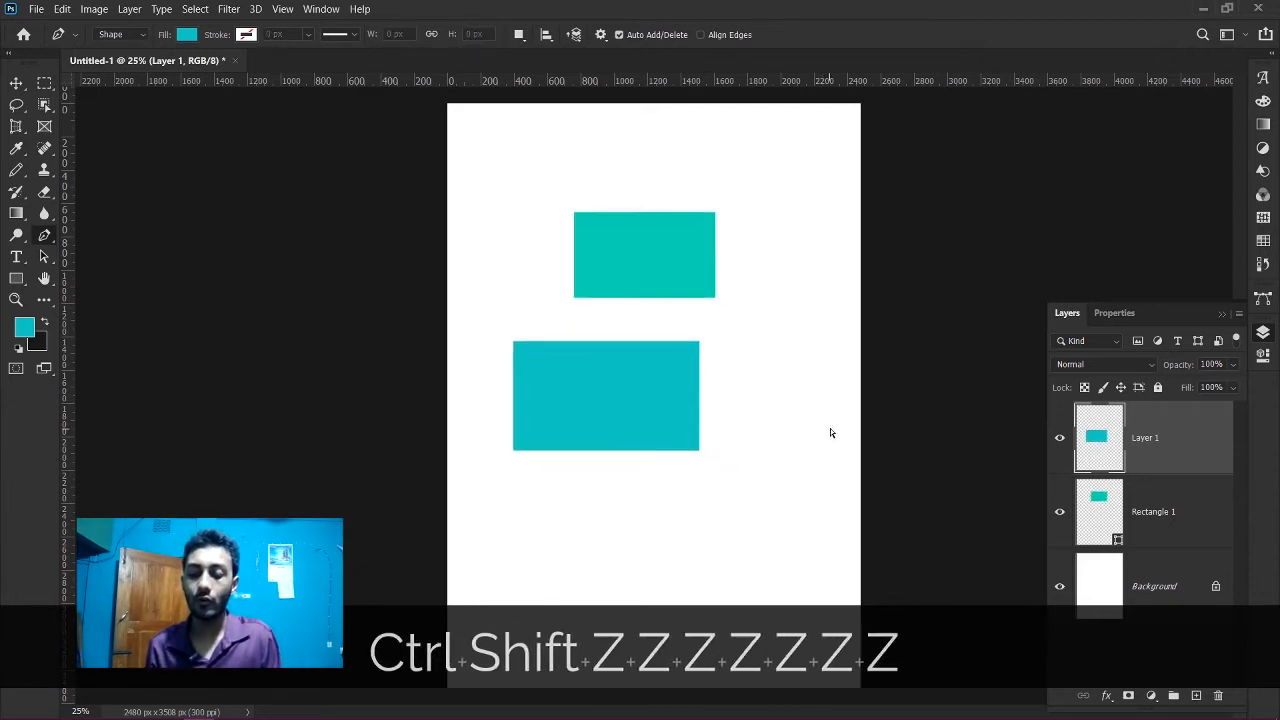
# - Redo the last rectangle move, the seven-point and narrow pen shapes, and the beginning of the triangle
pyautogui.hotkey('ctrl', 'shift', 'z')
pyautogui.hotkey('ctrl', 'shift', 'z')
pyautogui.hotkey('ctrl', 'shift', 'z')
pyautogui.hotkey('ctrl', 'shift', 'z')
pyautogui.hotkey('ctrl', 'shift', 'z')
pyautogui.hotkey('ctrl', 'shift', 'z')
pyautogui.hotkey('ctrl', 'shift', 'z')
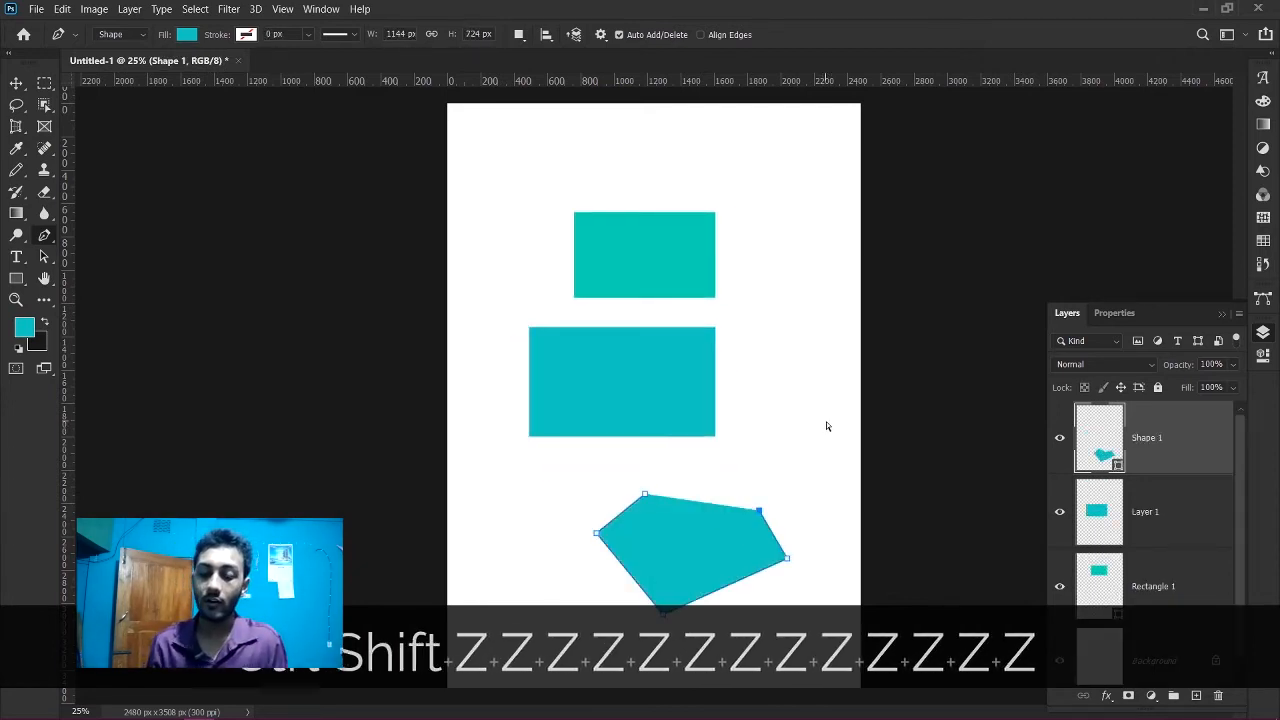
pyautogui.hotkey('ctrl', 'shift', 'z')
pyautogui.hotkey('ctrl', 'shift', 'z')
pyautogui.hotkey('ctrl', 'shift', 'z')
pyautogui.hotkey('ctrl', 'shift', 'z')
pyautogui.hotkey('ctrl', 'shift', 'z')
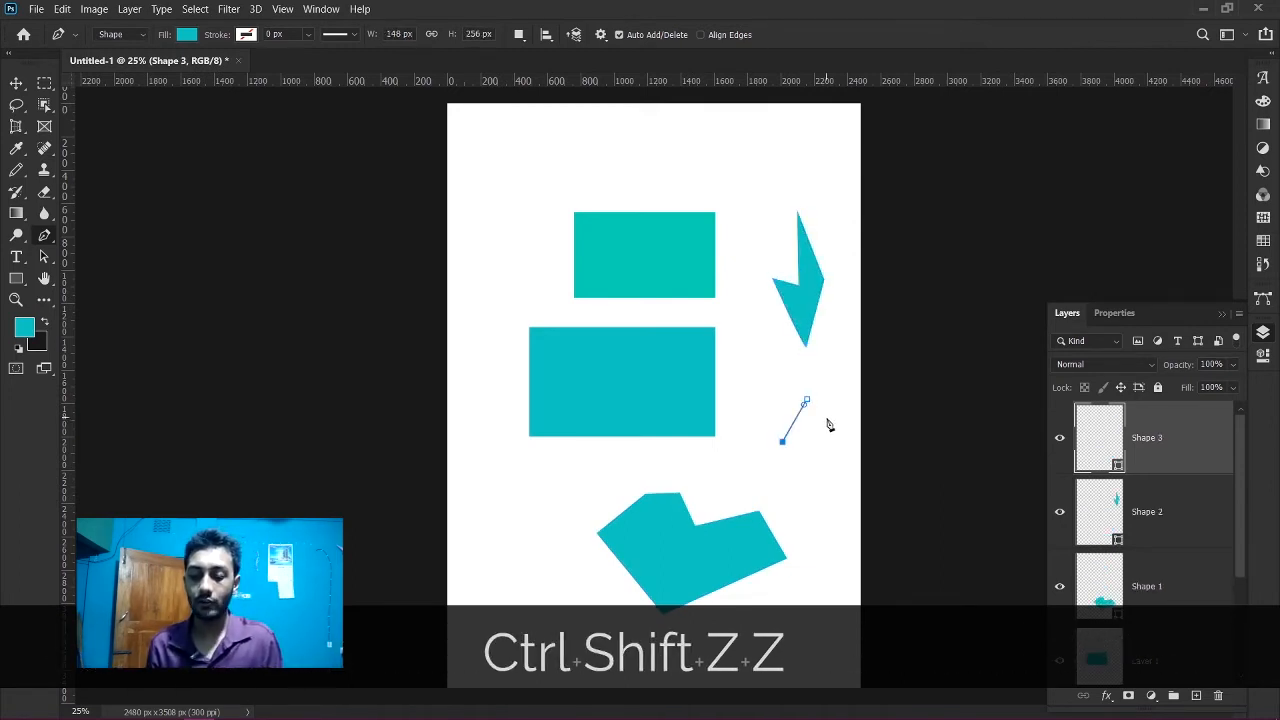
# - Undo the triangle and the narrow pen shape, back to the closed seven-point shape
pyautogui.hotkey('ctrl', 'z')
pyautogui.hotkey('ctrl', 'z')
pyautogui.hotkey('ctrl', 'z')
pyautogui.hotkey('ctrl', 'z')
pyautogui.hotkey('ctrl', 'z')
pyautogui.hotkey('ctrl', 'z')
pyautogui.hotkey('ctrl', 'z')
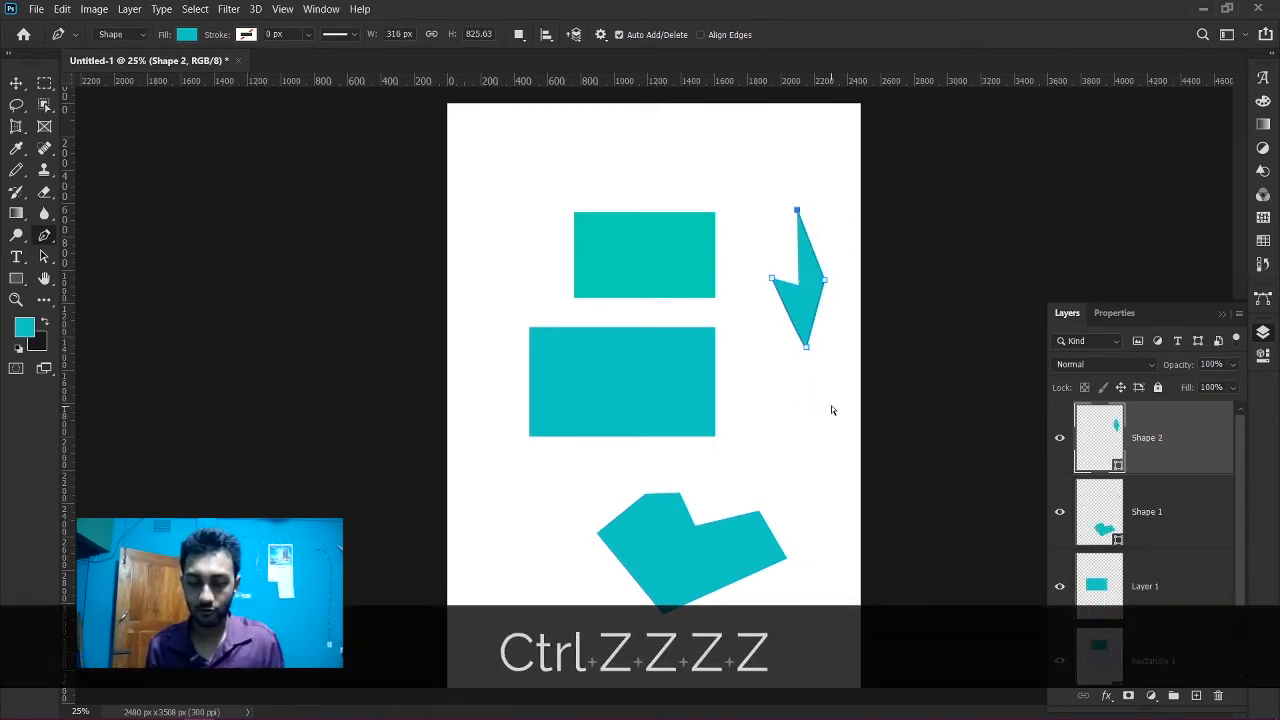
pyautogui.hotkey('ctrl', 'z')
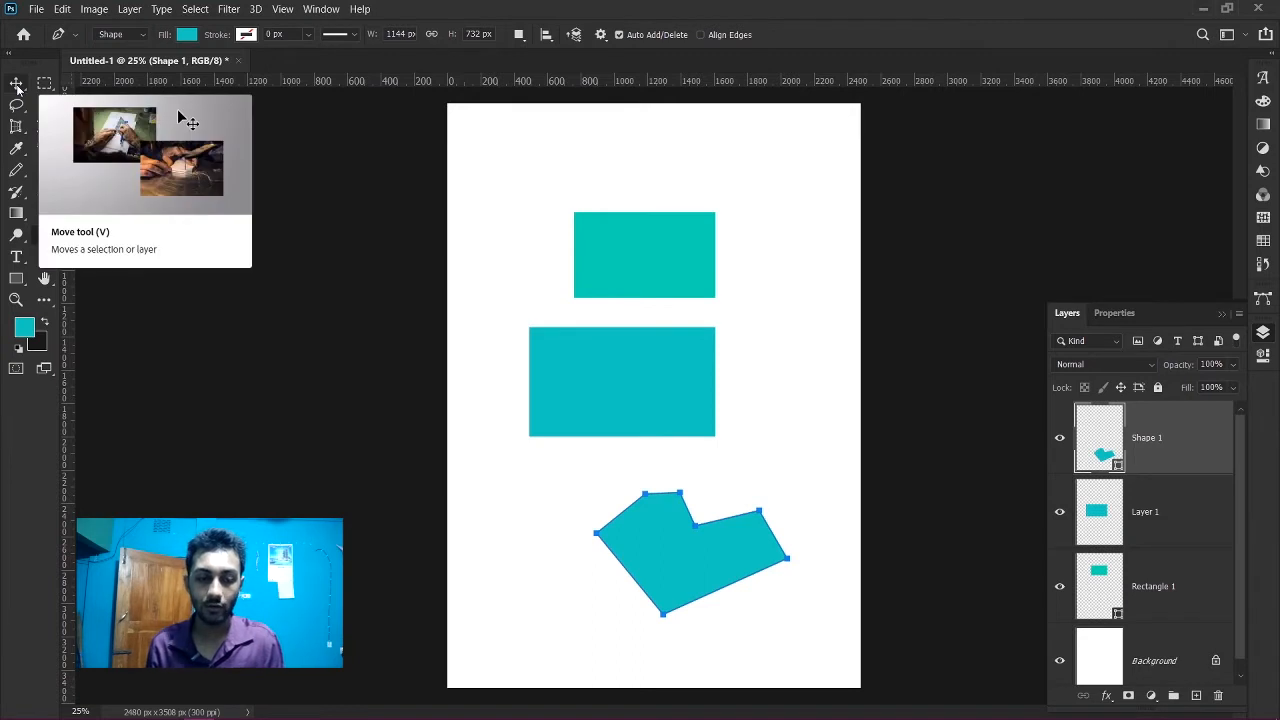
# - Delete the seven-point pen shape and both rectangles with the Move tool, leaving only the Background layer
pyautogui.press('v')
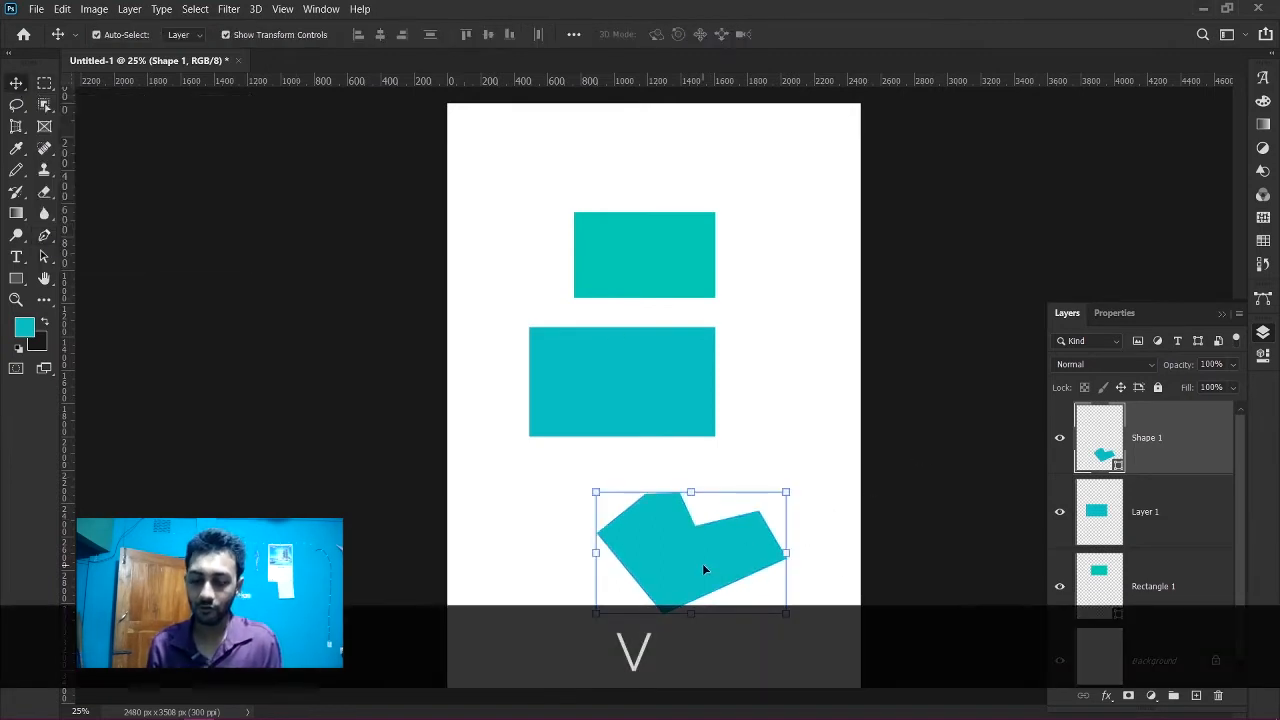
pyautogui.press('Delete')
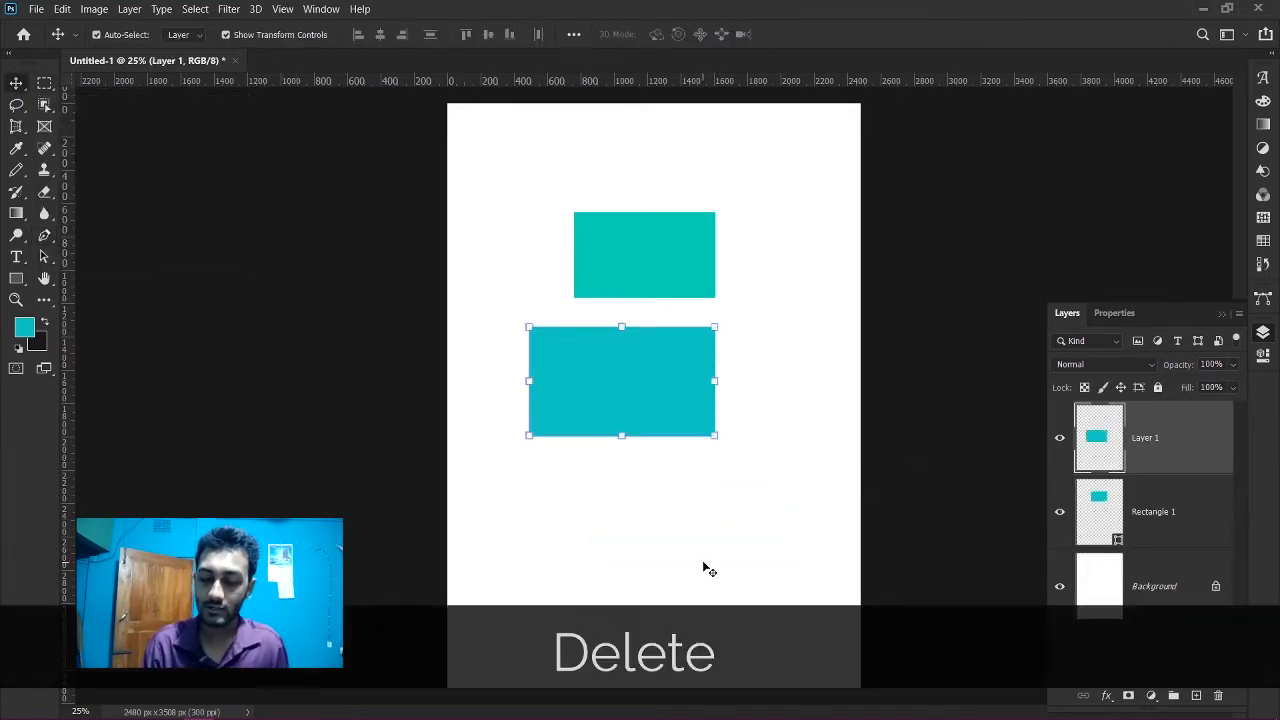
pyautogui.click(633, 410)
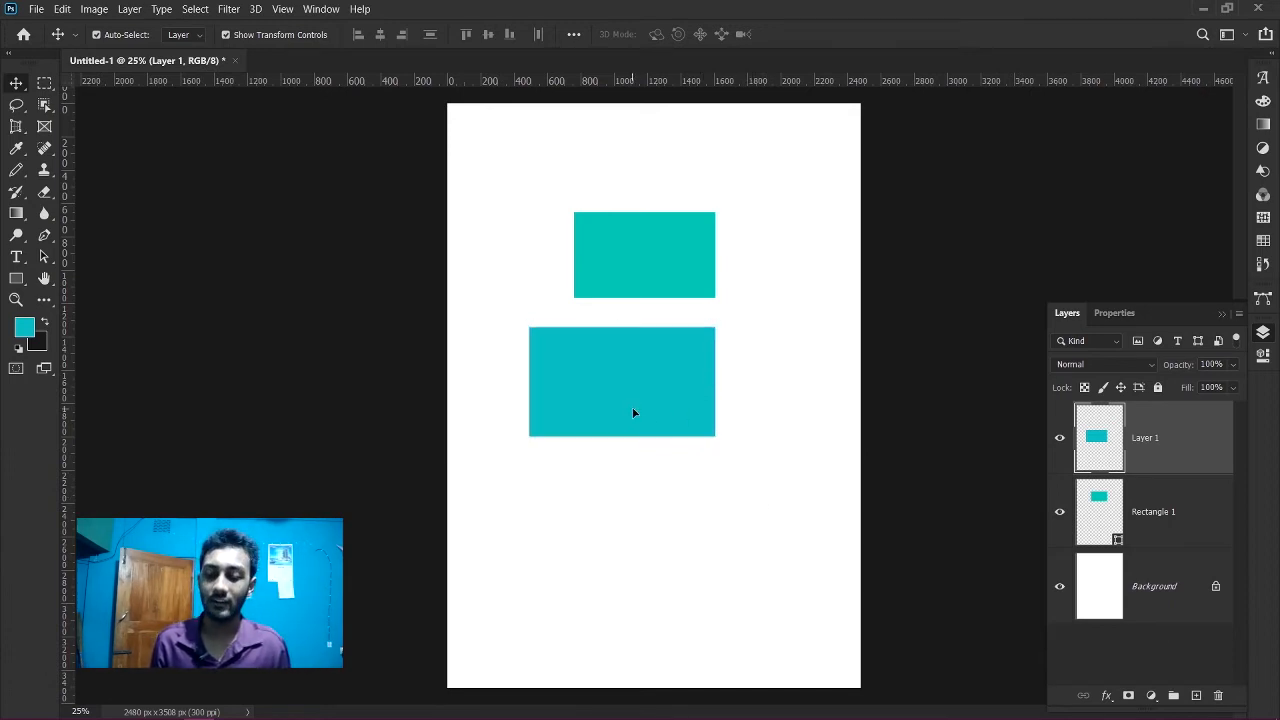
pyautogui.press('Delete')
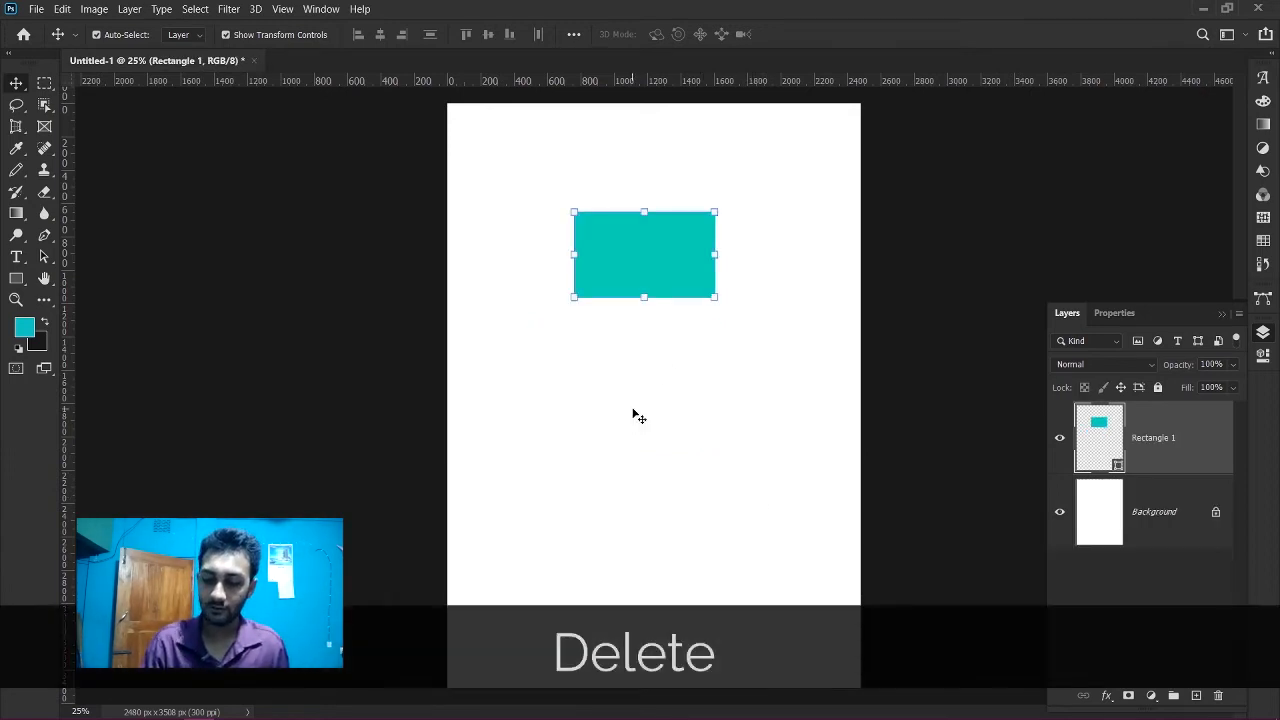
pyautogui.click(631, 248)
pyautogui.press('Delete')
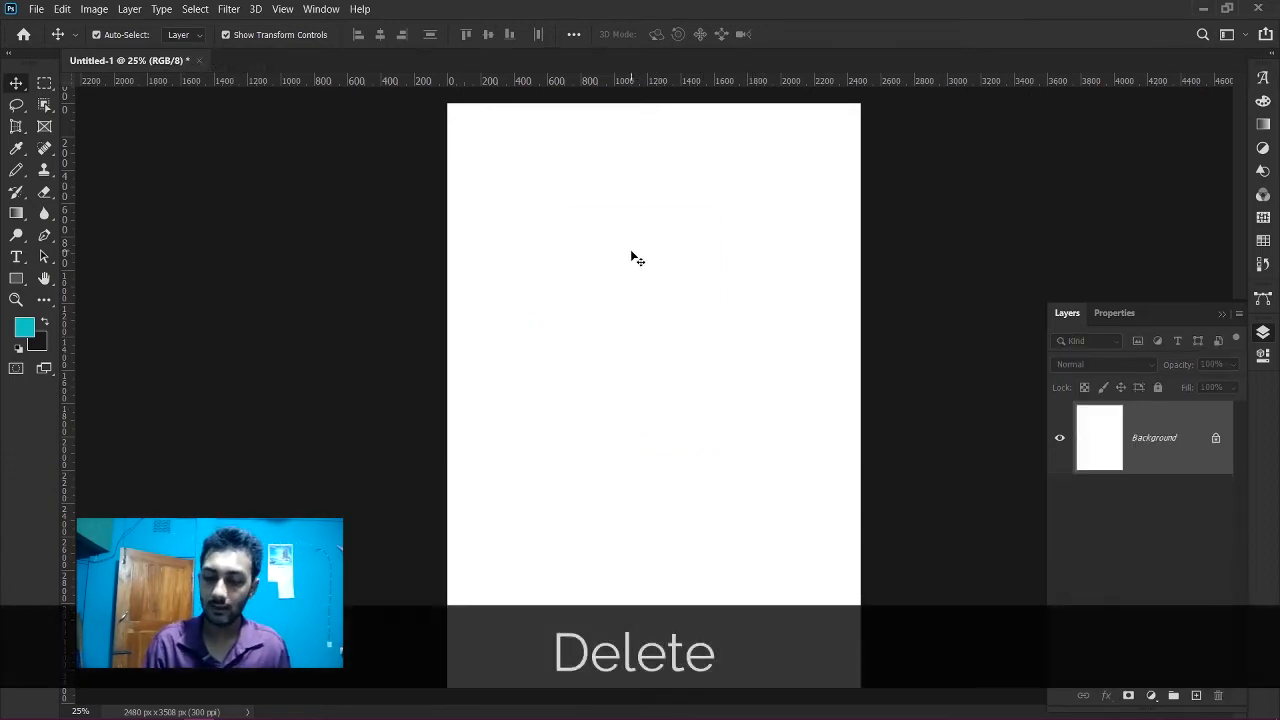
pyautogui.click(44, 235)
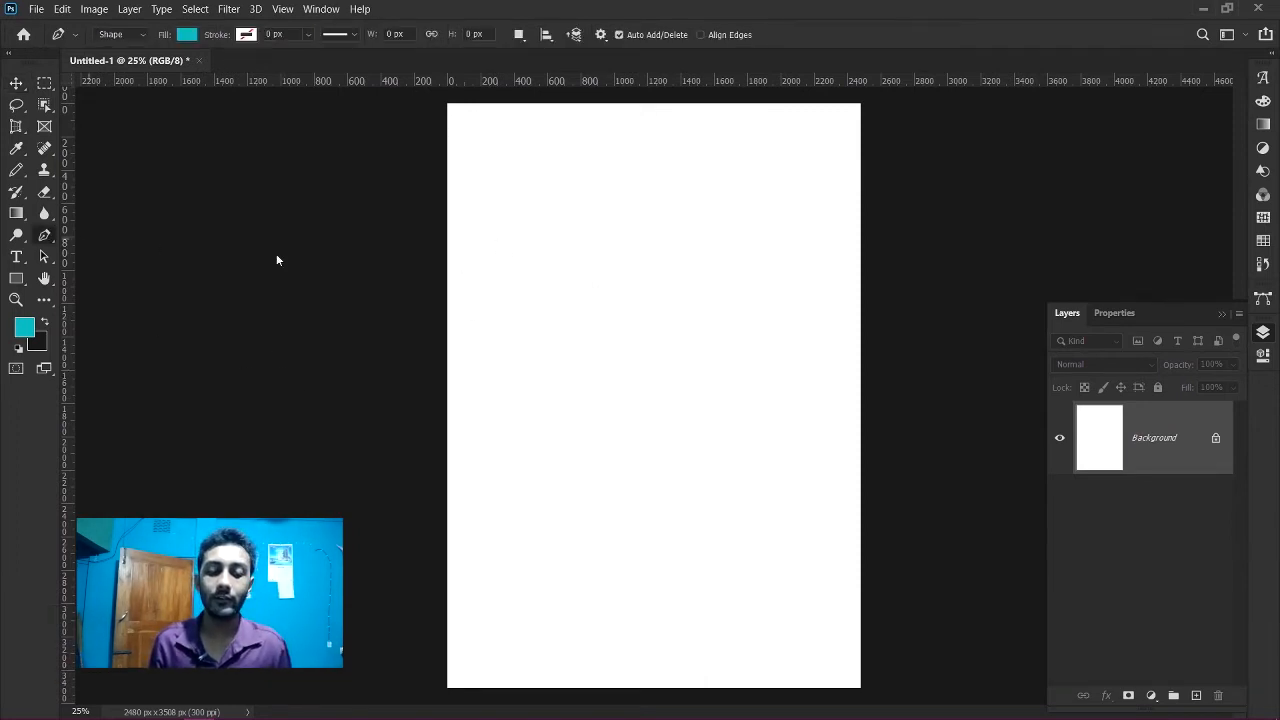
pyautogui.click(516, 267)
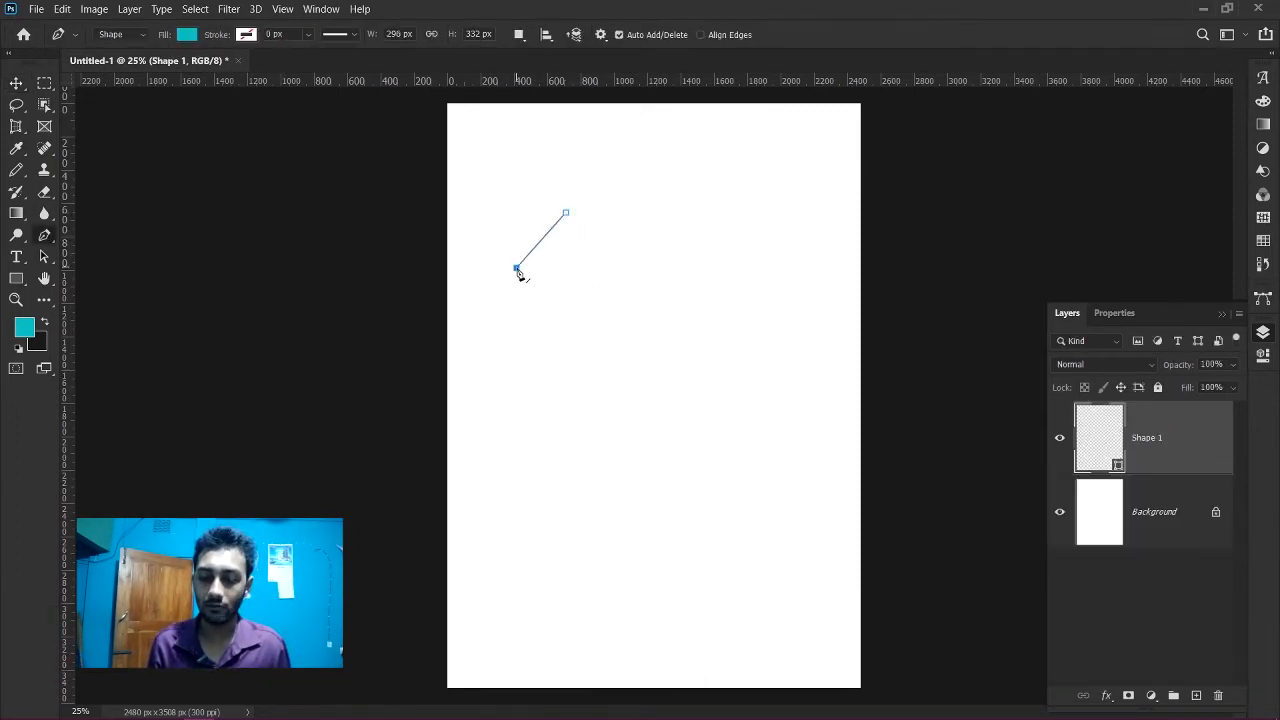
pyautogui.hotkey('ctrl', 'z')
pyautogui.hotkey('ctrl', 'z')
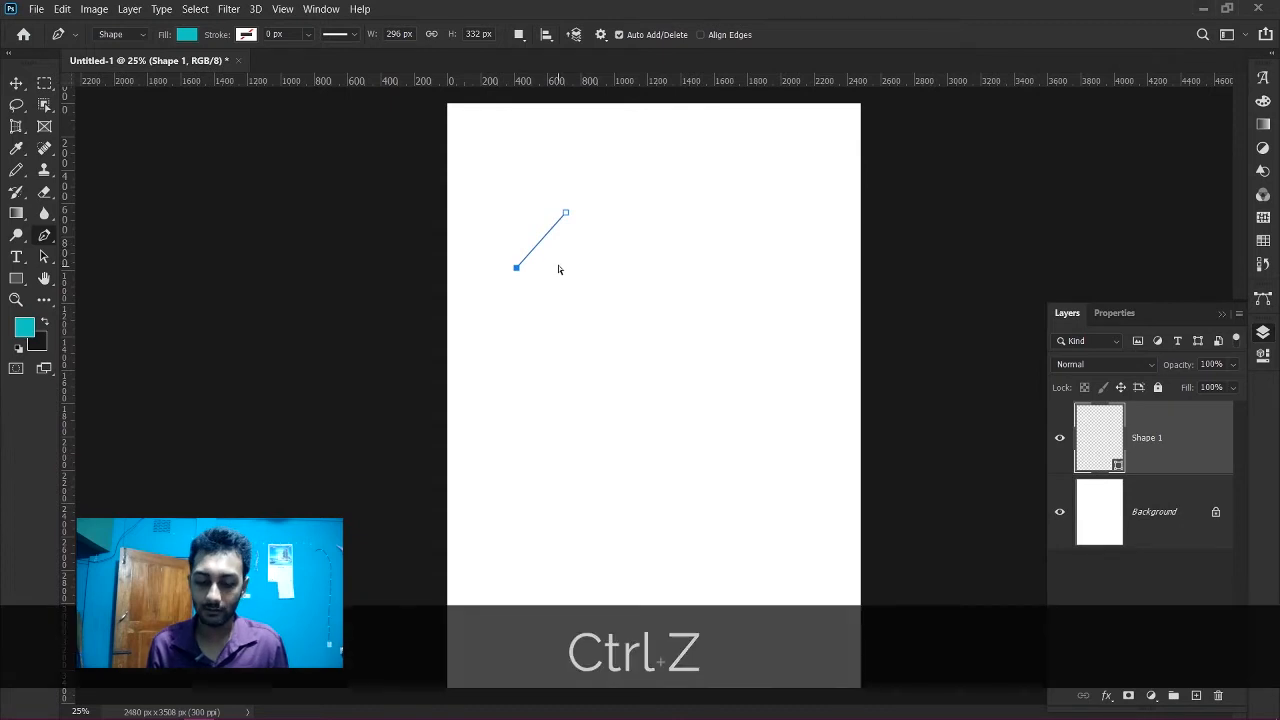
pyautogui.hotkey('ctrl', 'z')
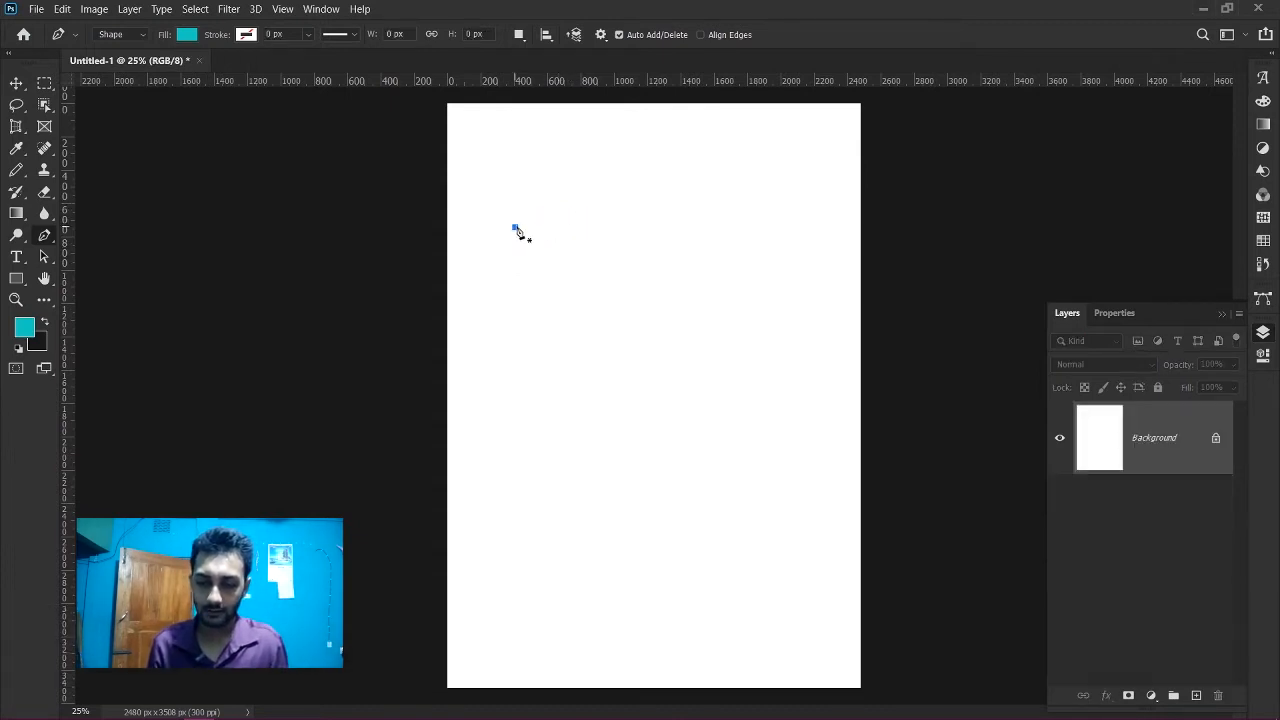
# - Draw a straight-sided six-point shape with the Pen tool in the page's upper half, about 1044 px wide and 780 px high
pyautogui.click(515, 227)
pyautogui.click(672, 226)
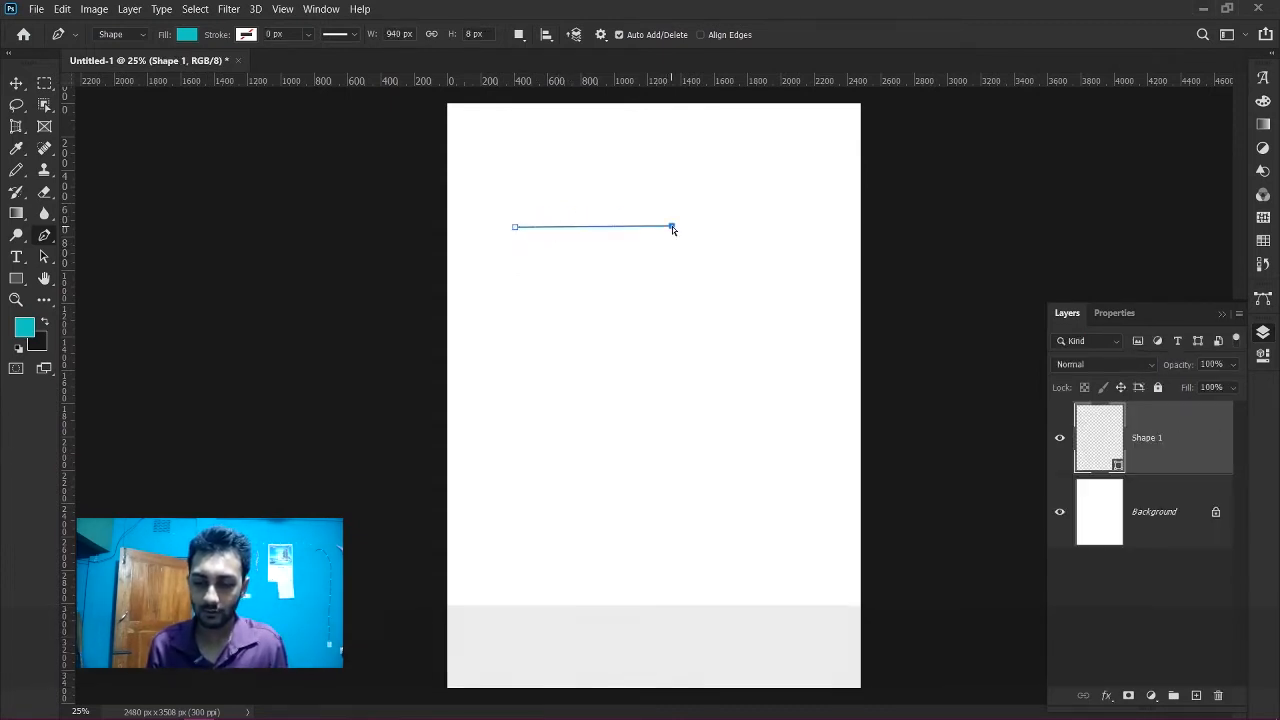
pyautogui.press('ctrl')
pyautogui.click(664, 264)
pyautogui.click(600, 338)
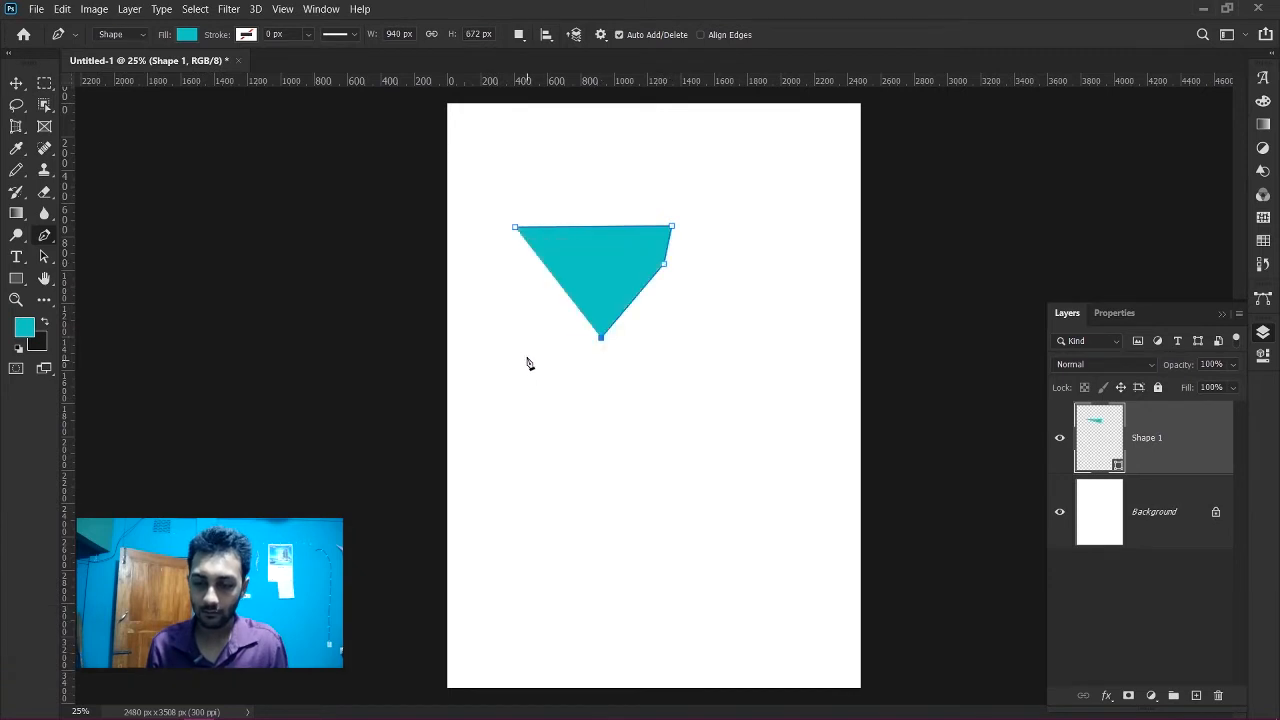
pyautogui.click(526, 355)
pyautogui.click(498, 305)
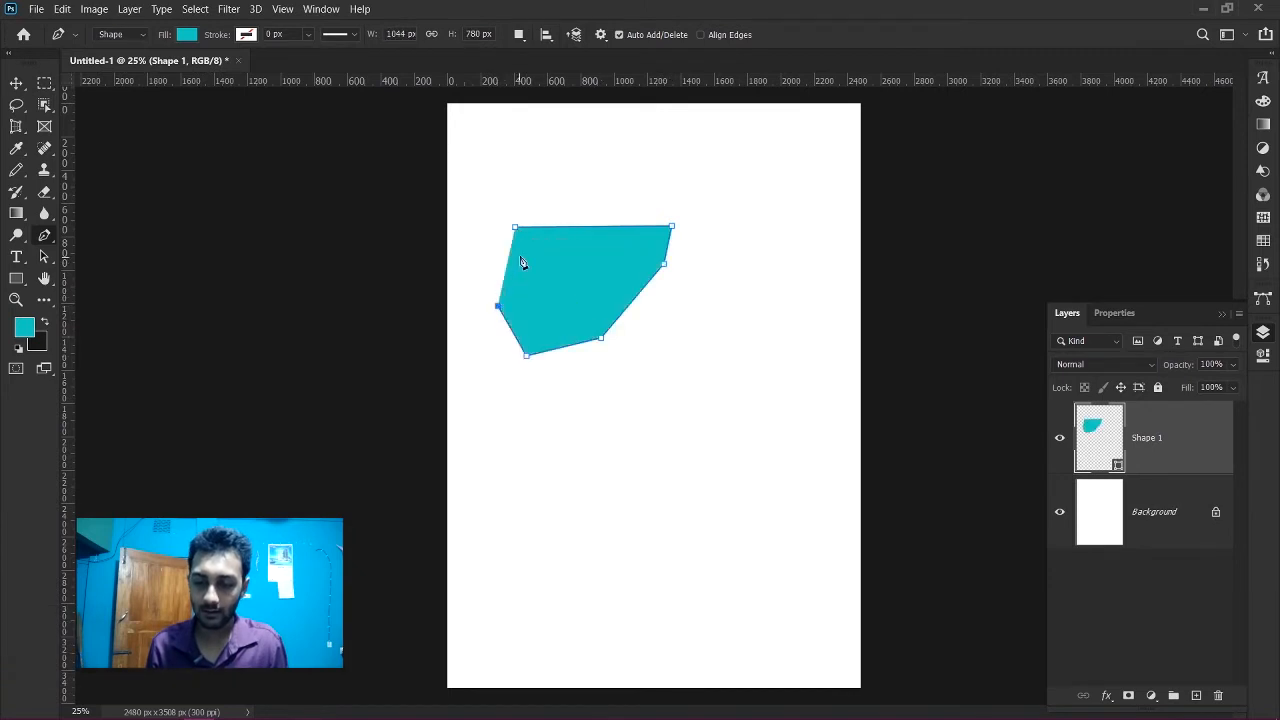
pyautogui.click(613, 488)
# - Undo the straight-sided pen shape point by point
pyautogui.hotkey('ctrl', 'z')
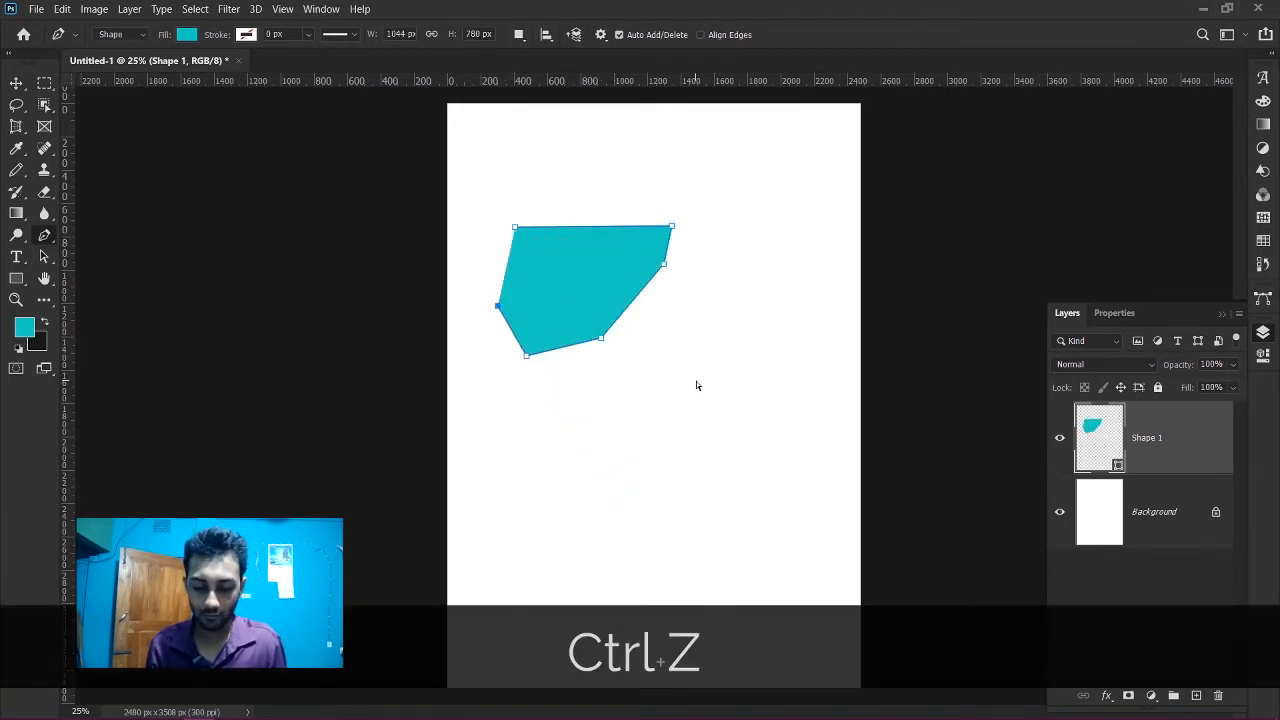
pyautogui.hotkey('ctrl', 'z')
pyautogui.hotkey('ctrl', 'z')
pyautogui.hotkey('ctrl', 'z')
pyautogui.hotkey('ctrl', 'z')
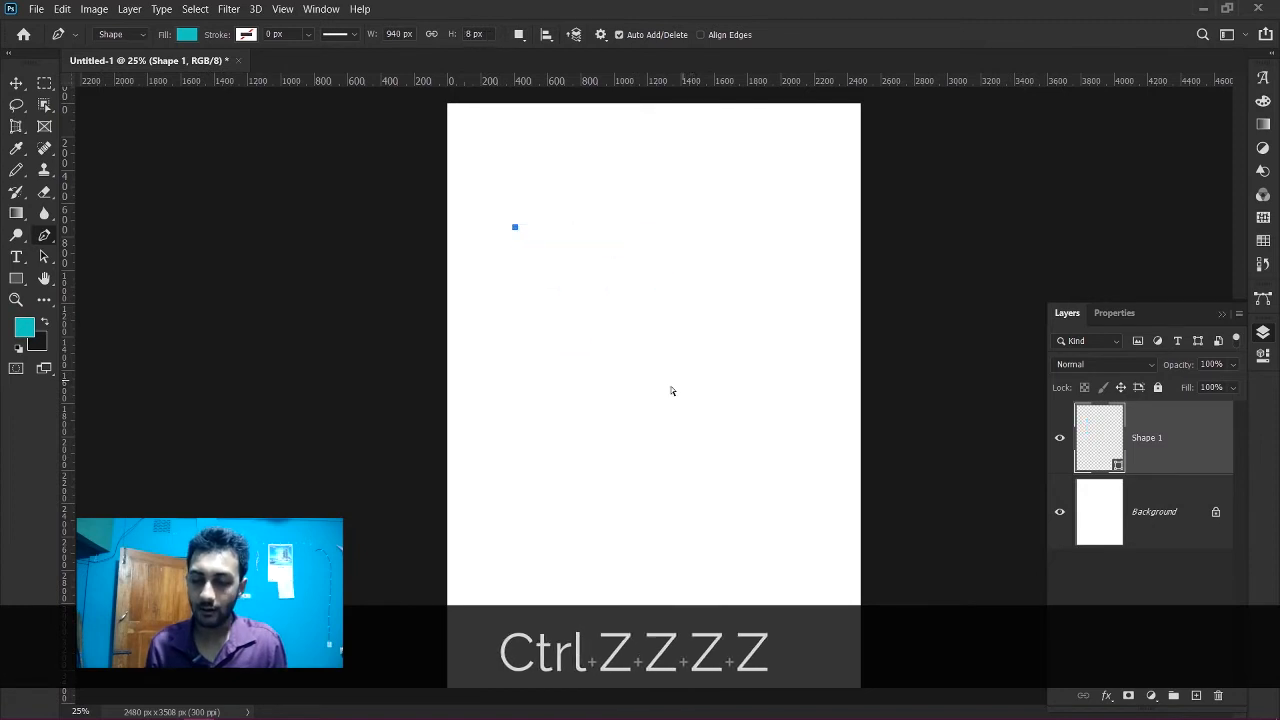
pyautogui.hotkey('ctrl', 'z')
# - Draw a closed, curved ten-point shape with the Pen tool across the page's upper half, about 2174 px wide and 1730 px high
pyautogui.click(494, 349)
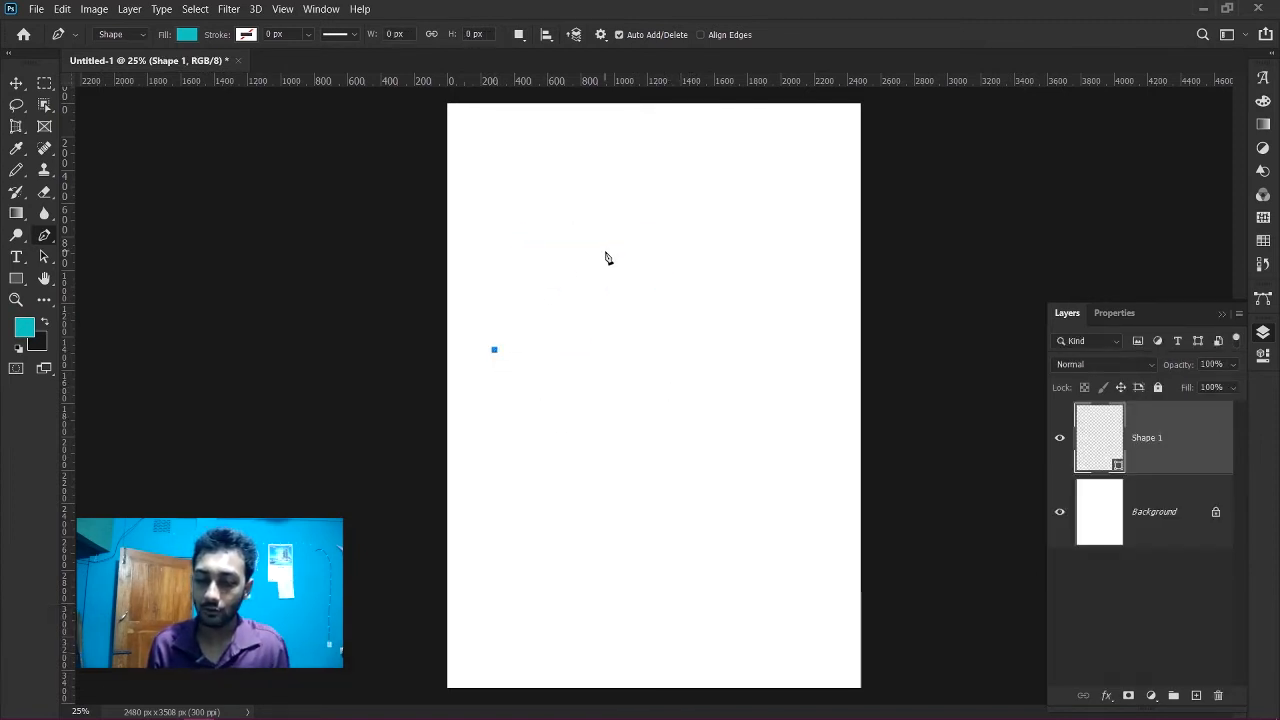
pyautogui.moveTo(606, 251); pyautogui.dragTo(704, 372)
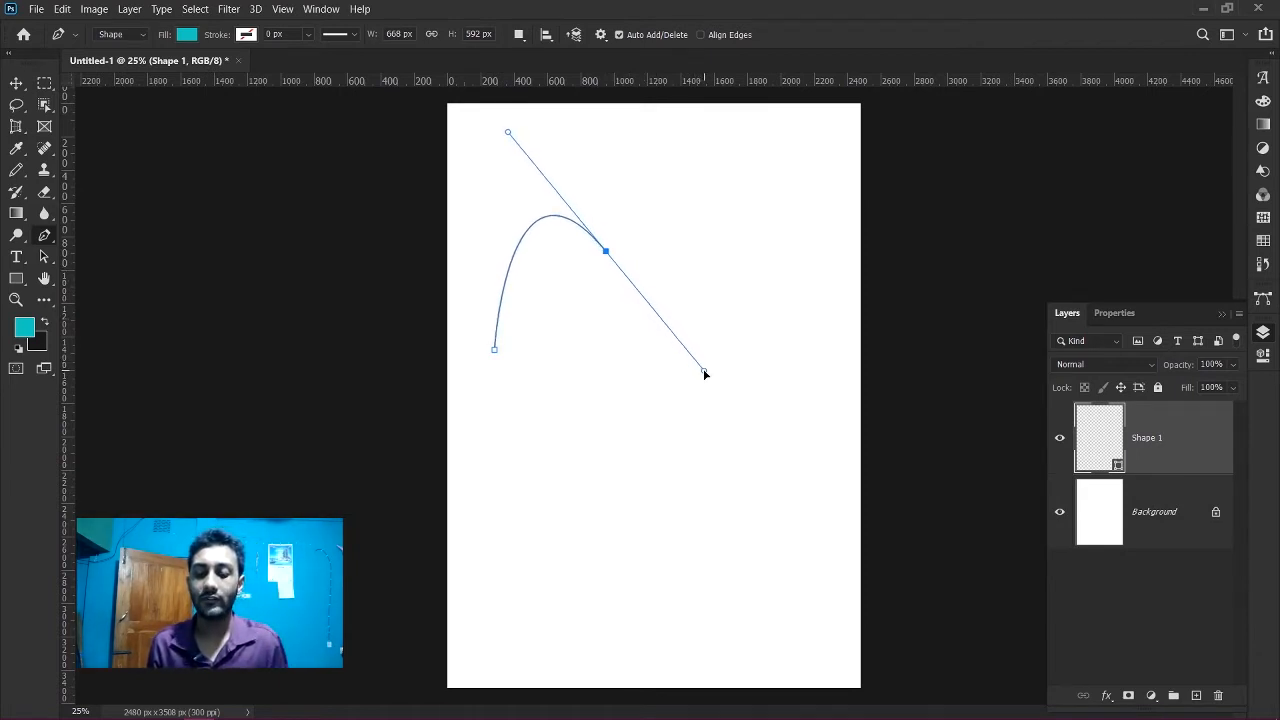
pyautogui.moveTo(704, 373); pyautogui.dragTo(704, 371)
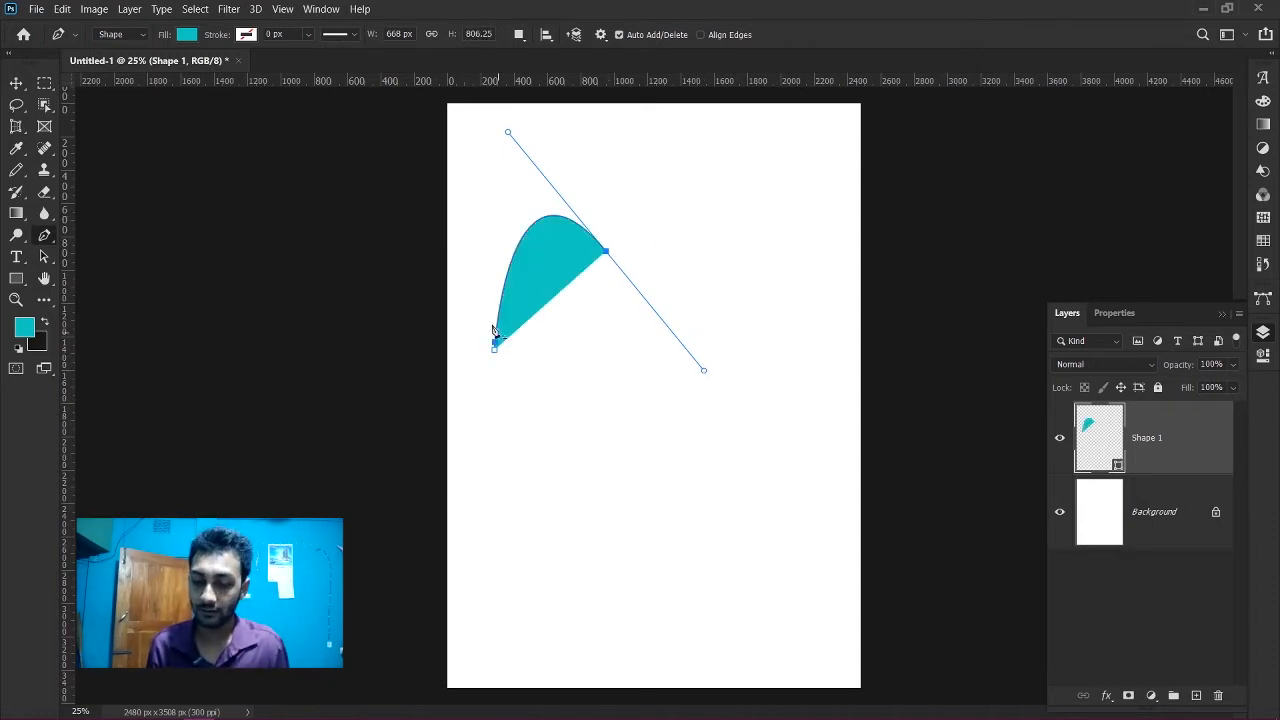
pyautogui.moveTo(679, 179); pyautogui.dragTo(677, 156)
pyautogui.moveTo(771, 211); pyautogui.dragTo(781, 237)
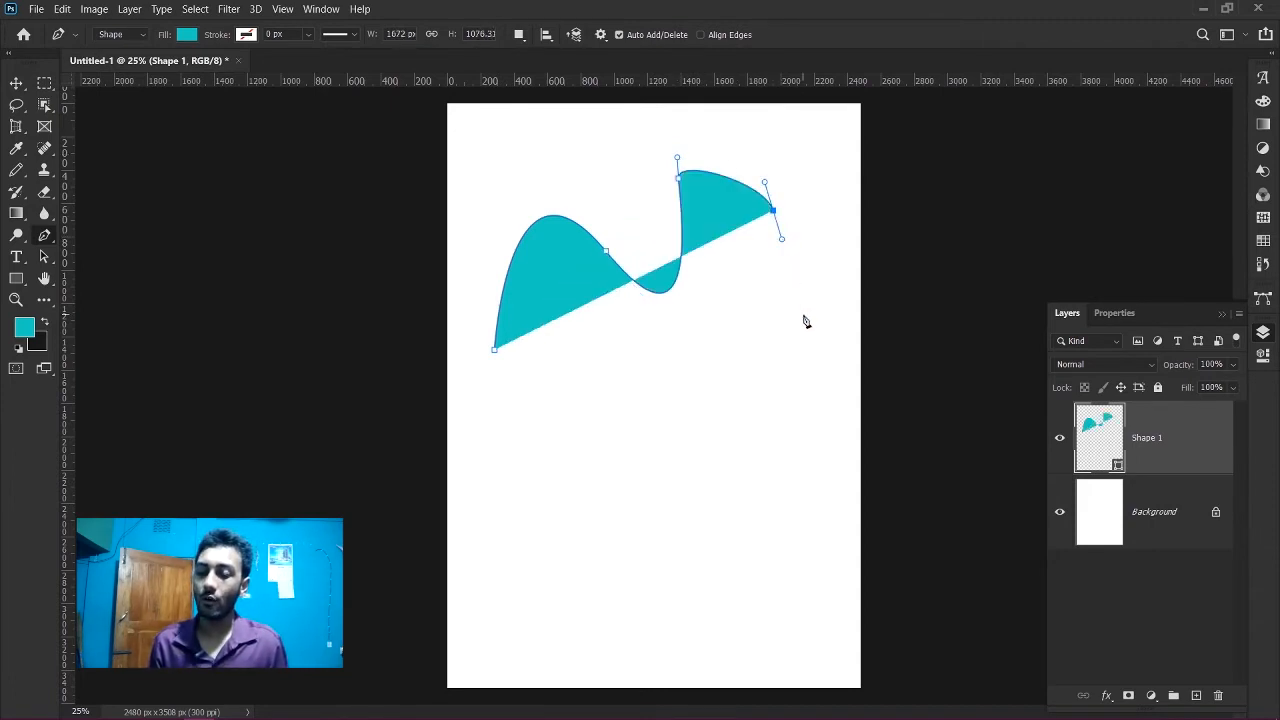
pyautogui.moveTo(803, 314); pyautogui.dragTo(771, 373)
pyautogui.moveTo(682, 433); pyautogui.dragTo(638, 462)
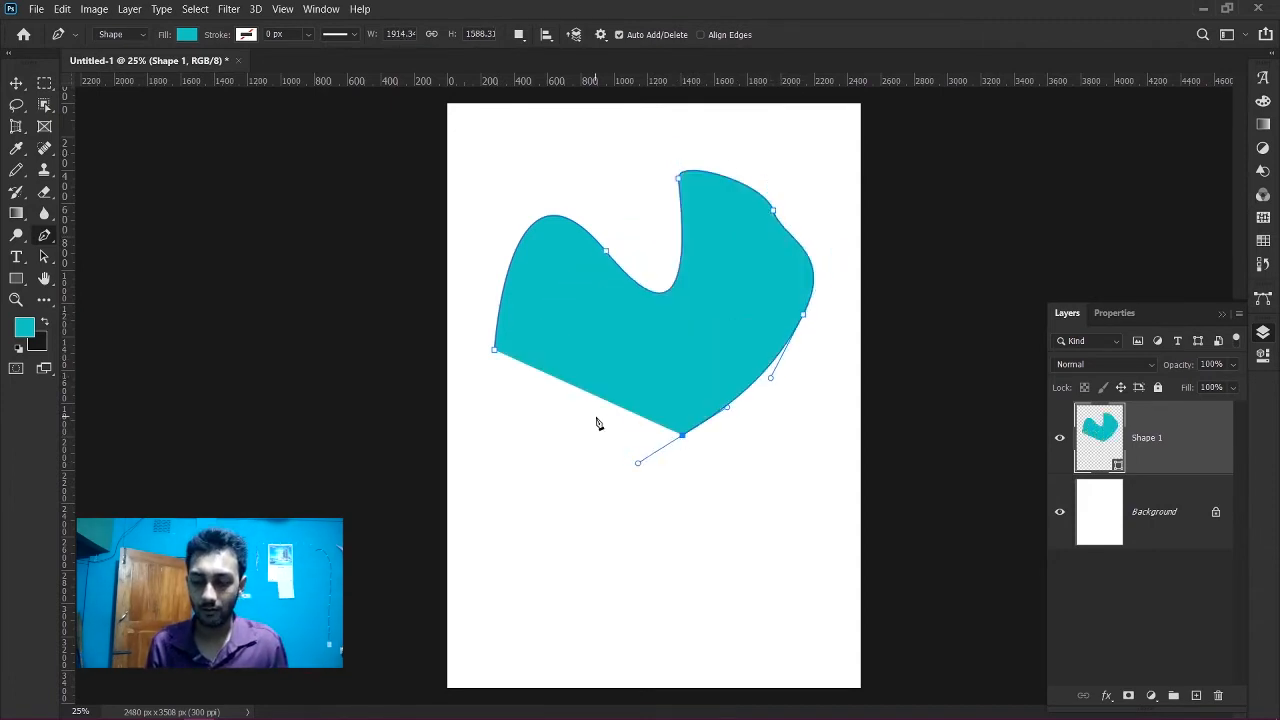
pyautogui.moveTo(596, 416); pyautogui.dragTo(495, 403)
pyautogui.moveTo(486, 457); pyautogui.dragTo(451, 468)
pyautogui.moveTo(454, 368); pyautogui.dragTo(463, 357)
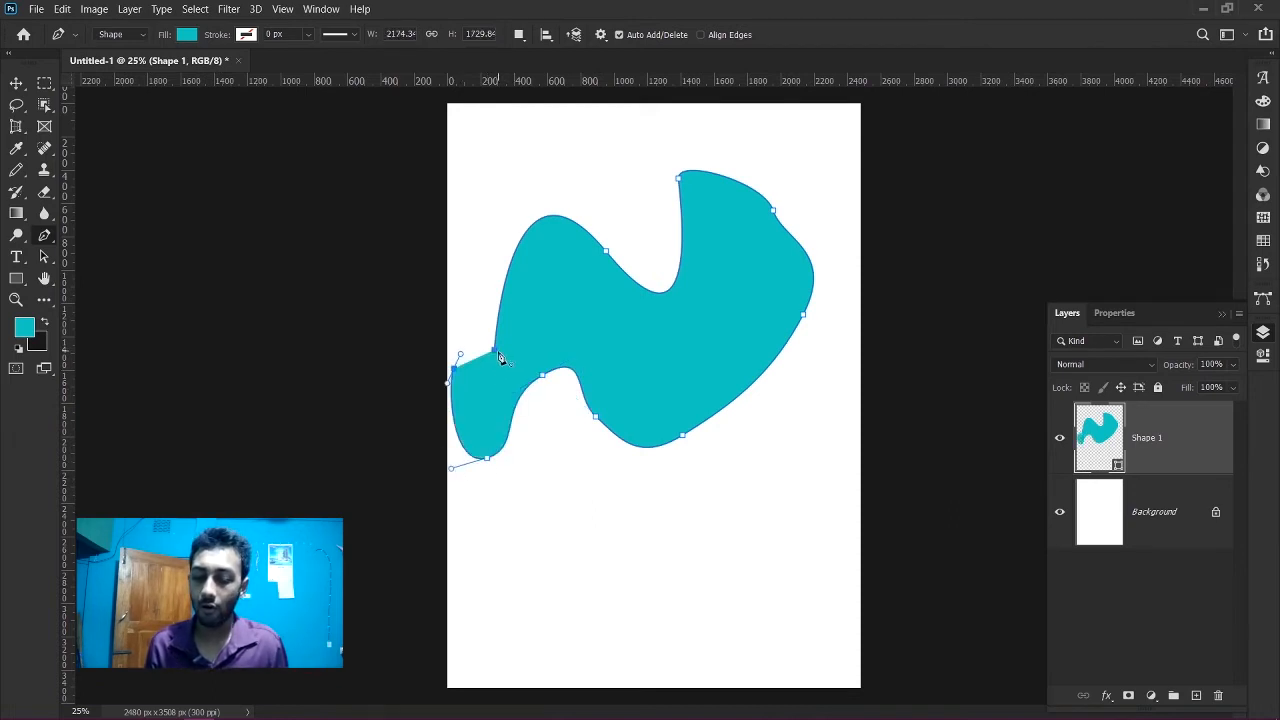
pyautogui.click(496, 353)
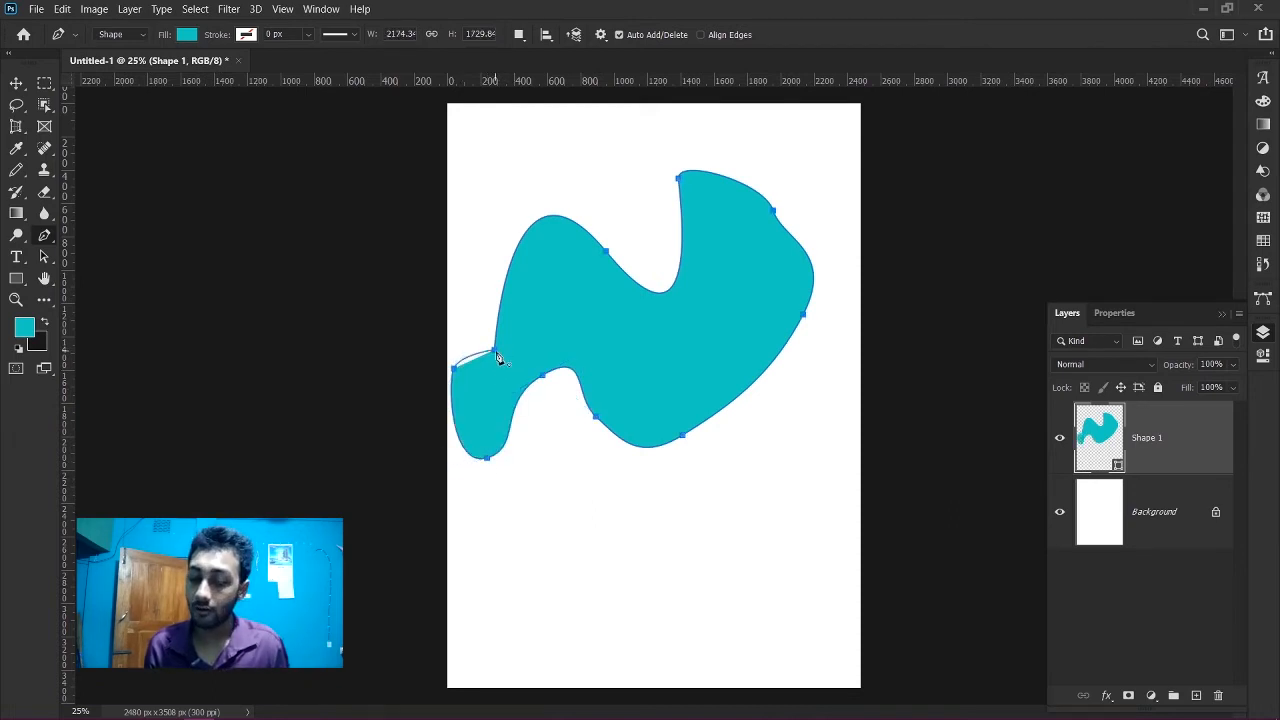
# - Delete the curved pen shape with the Move tool active
pyautogui.click(18, 83)
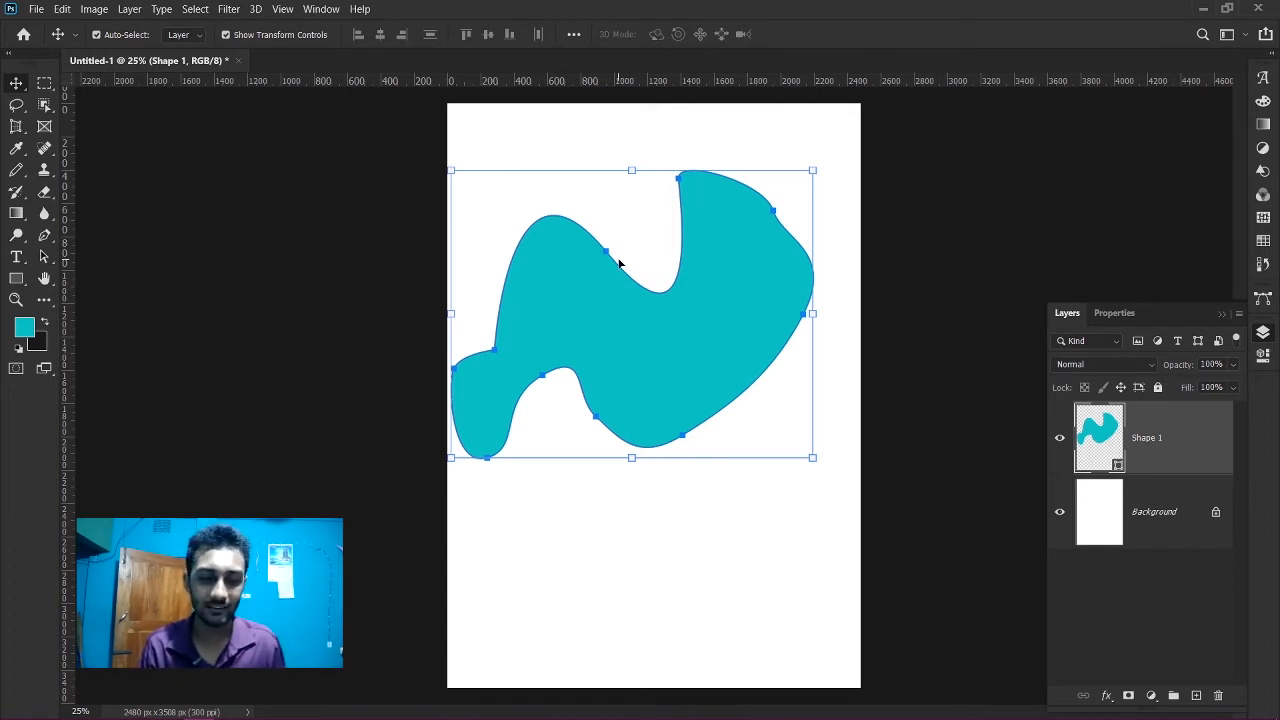
pyautogui.press('Delete')
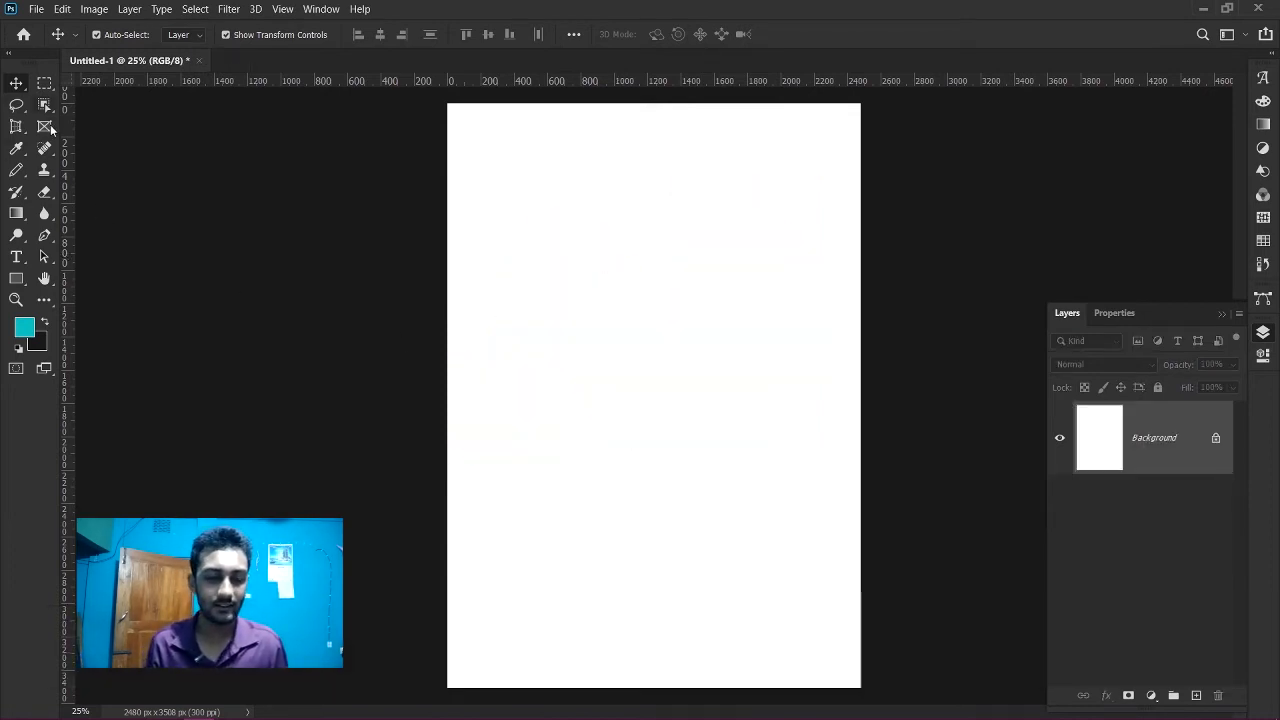
# - Create a centred rectangle exactly 2 in wide and 3 in high in the page's upper half
pyautogui.click(14, 285)
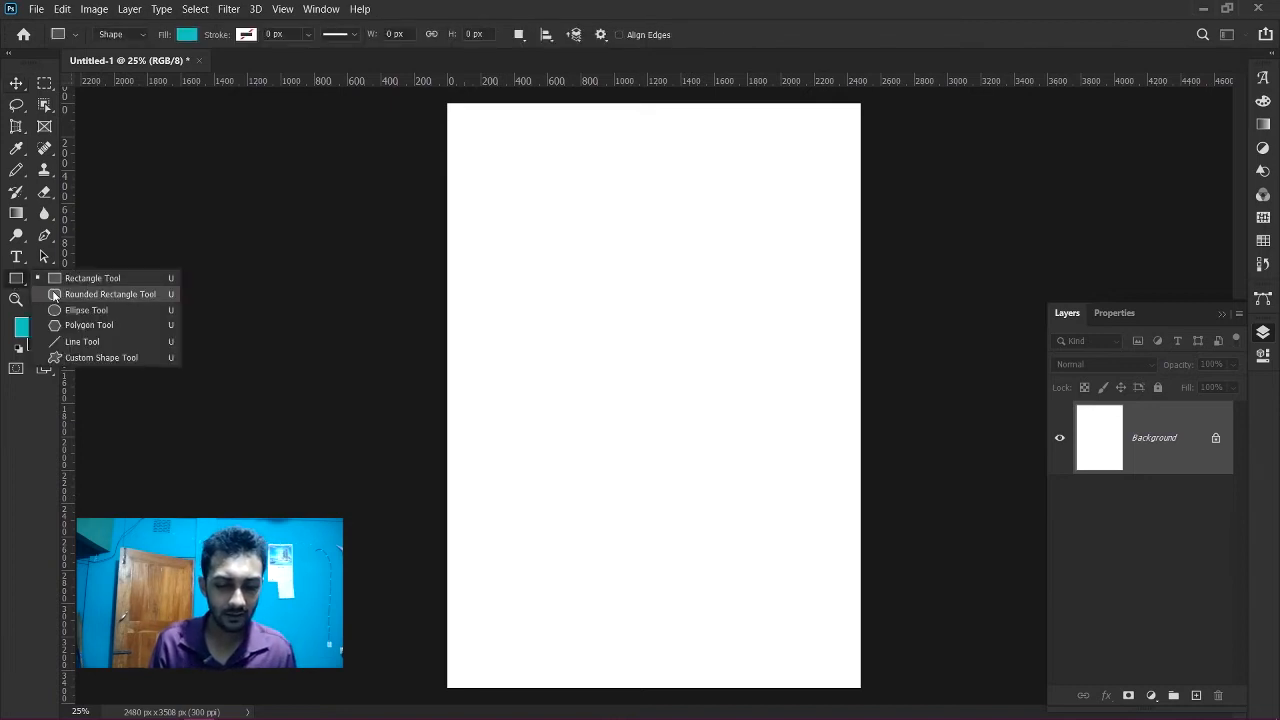
pyautogui.click(58, 278)
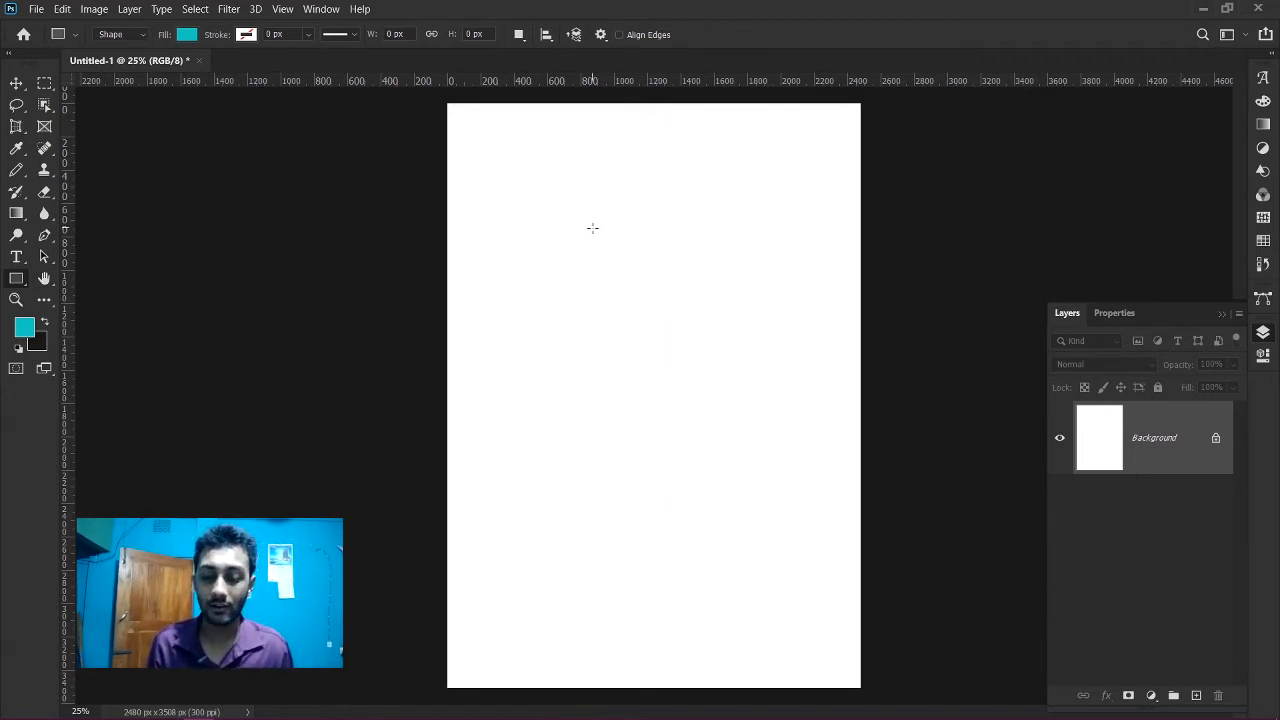
pyautogui.click(593, 228)
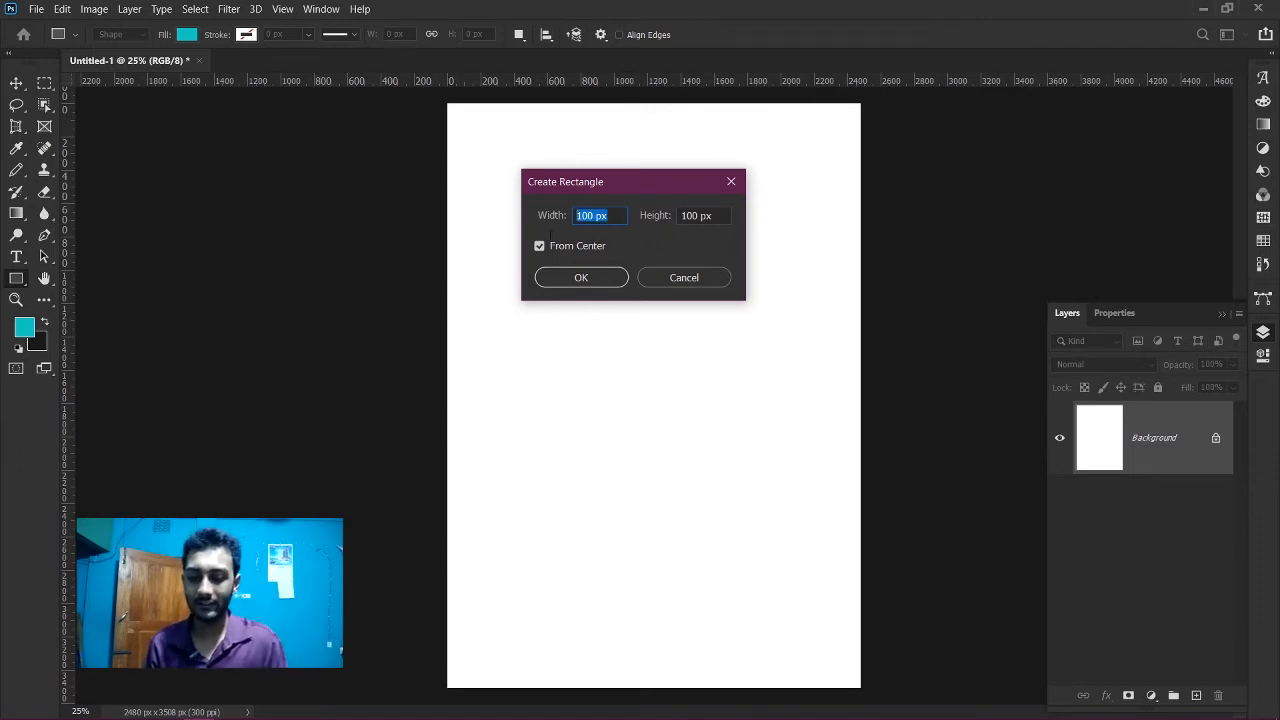
pyautogui.press('BackSpace')
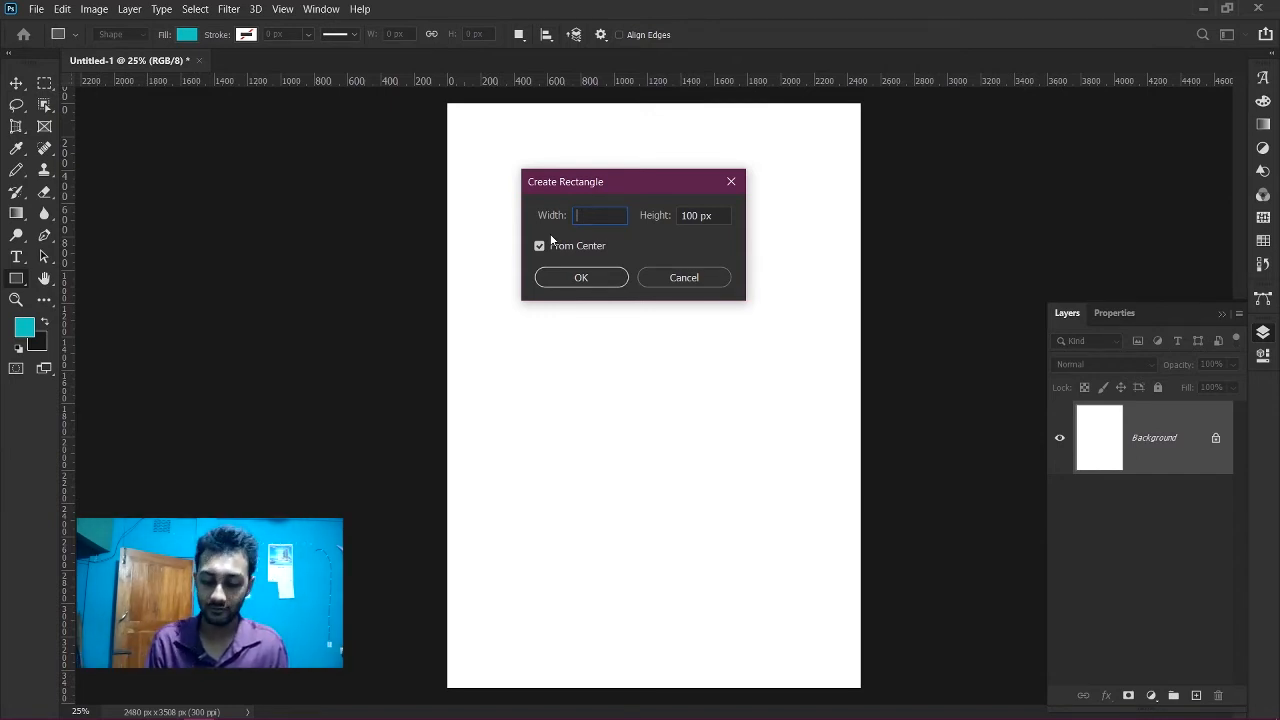
pyautogui.write('2 ')
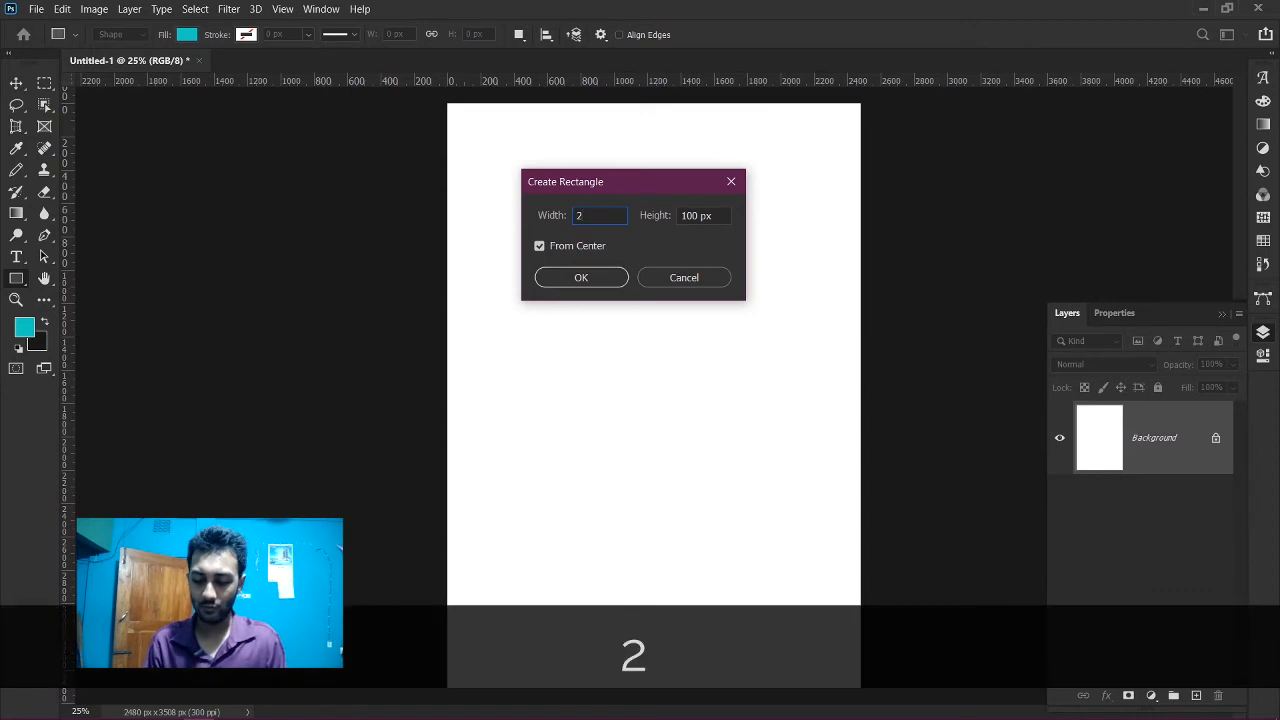
pyautogui.write('in')
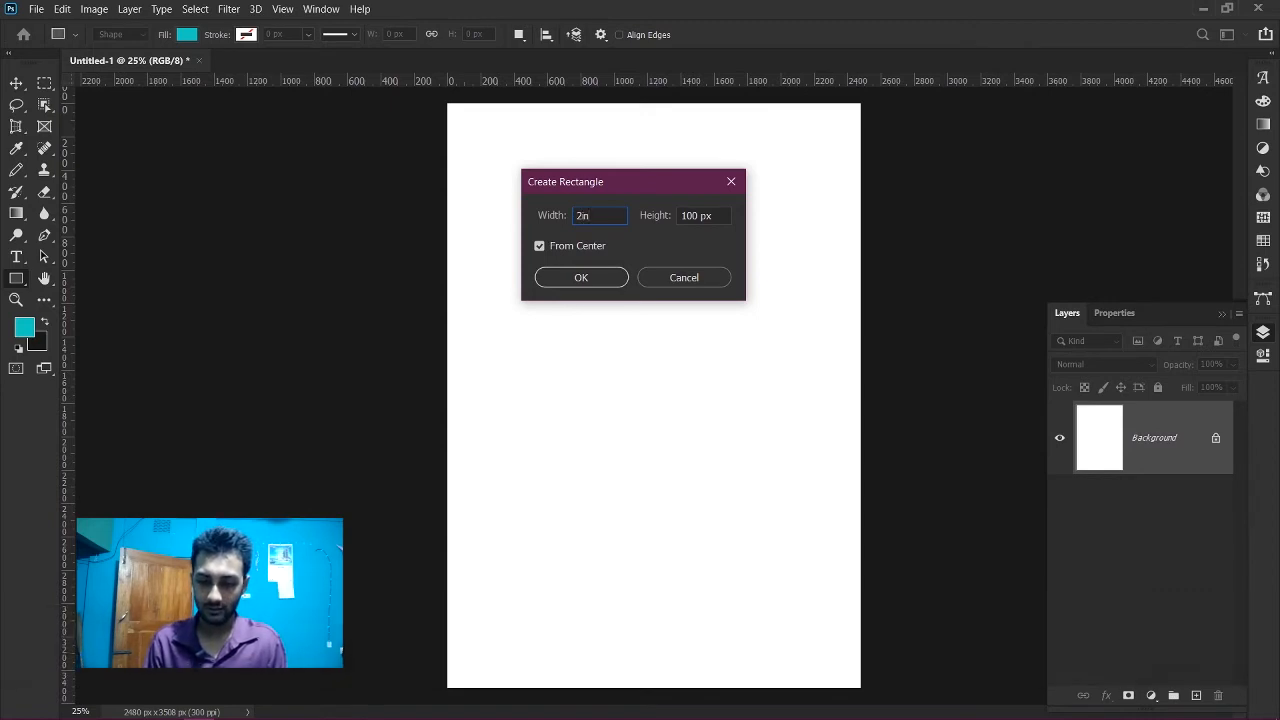
pyautogui.press('Left')
pyautogui.press('Right')
pyautogui.press('Right')
pyautogui.press('Right')
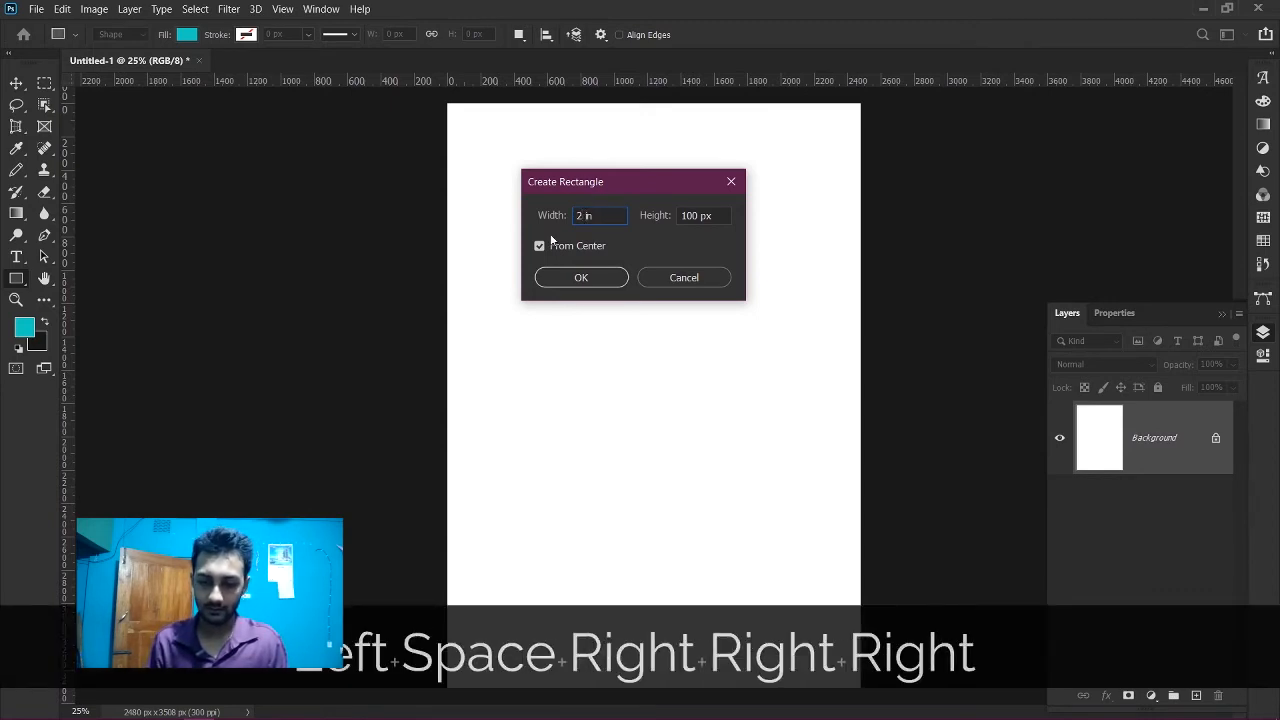
pyautogui.press('Tab')
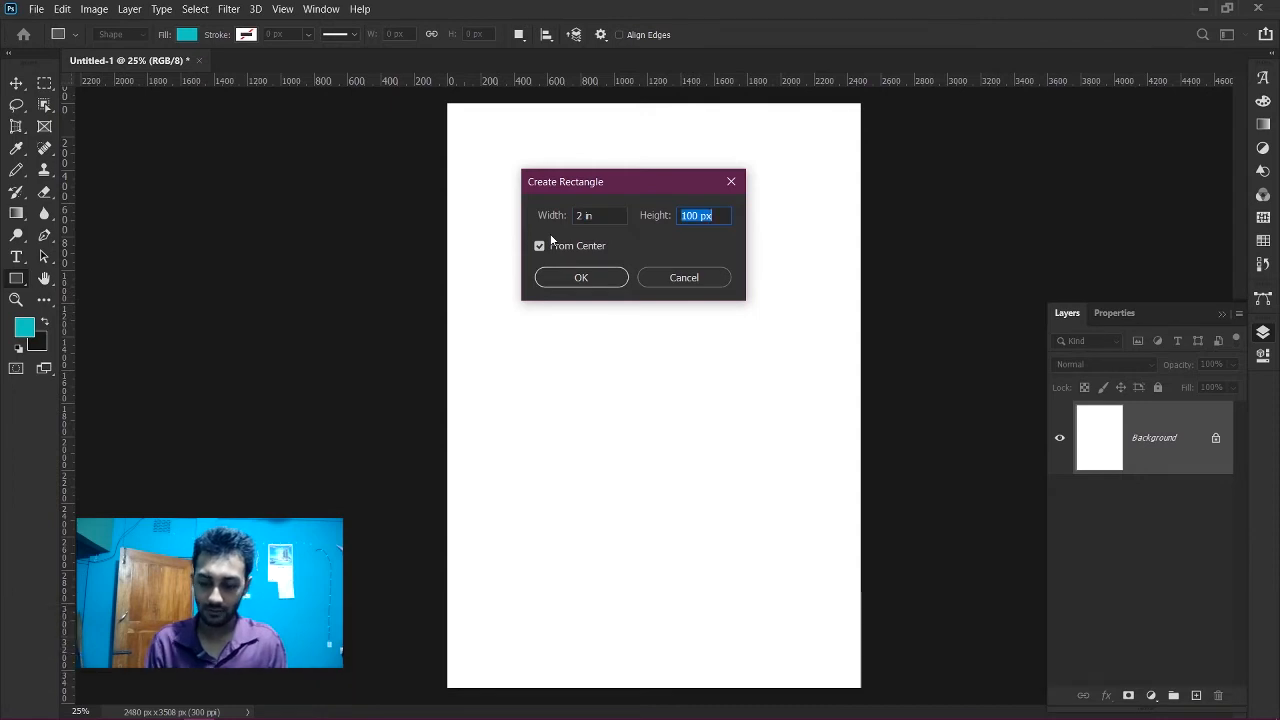
pyautogui.write('3')
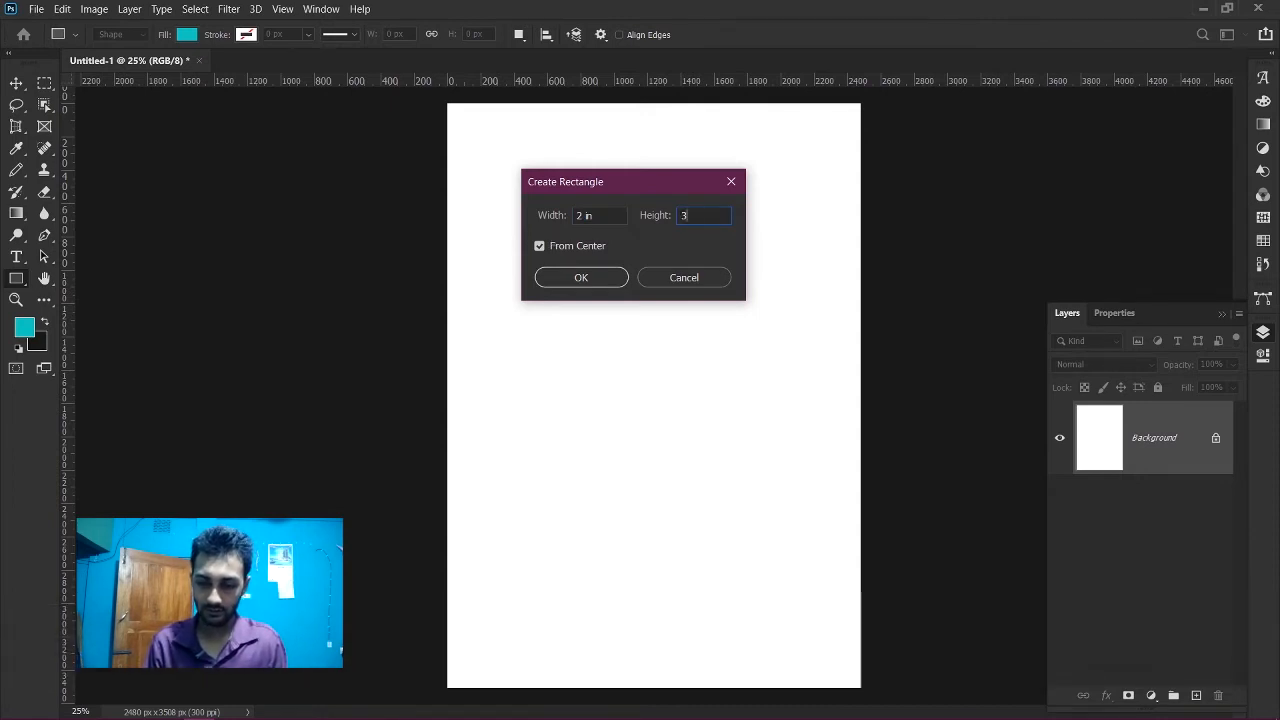
pyautogui.write(' in')
pyautogui.press('Return')
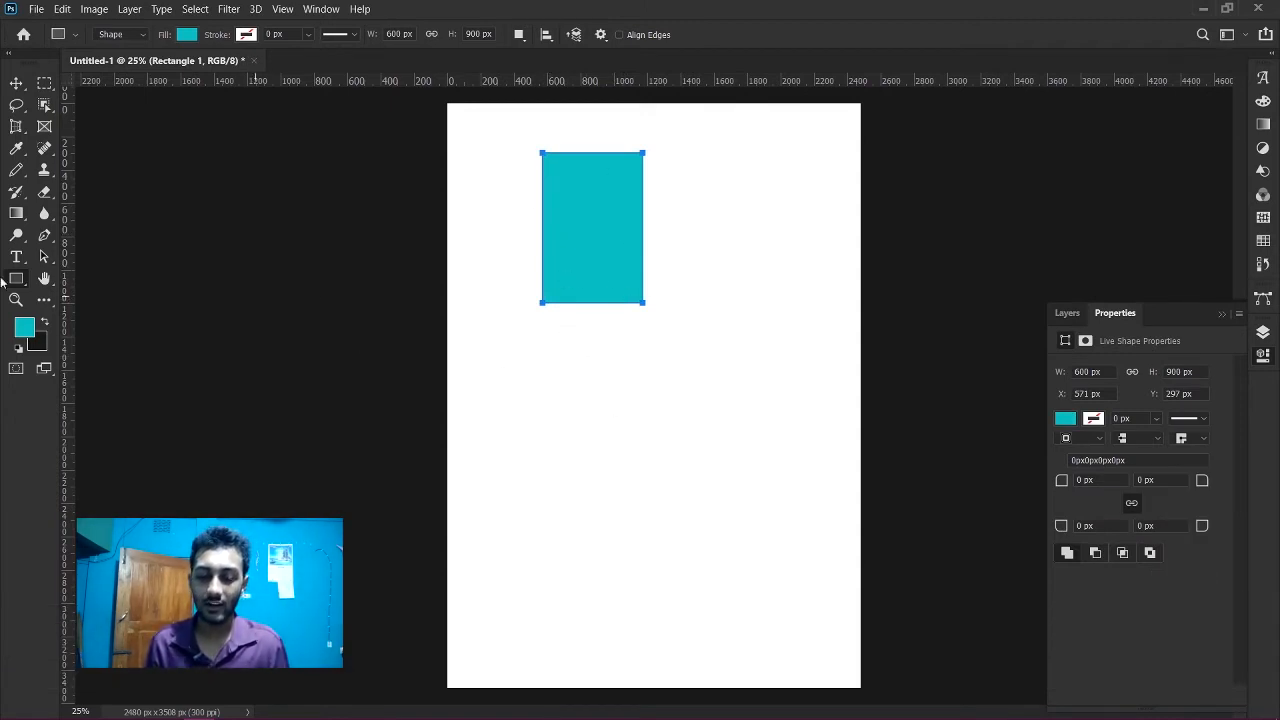
# - Move the rectangle closer to the page's upper-left corner and delete it
pyautogui.press('v')
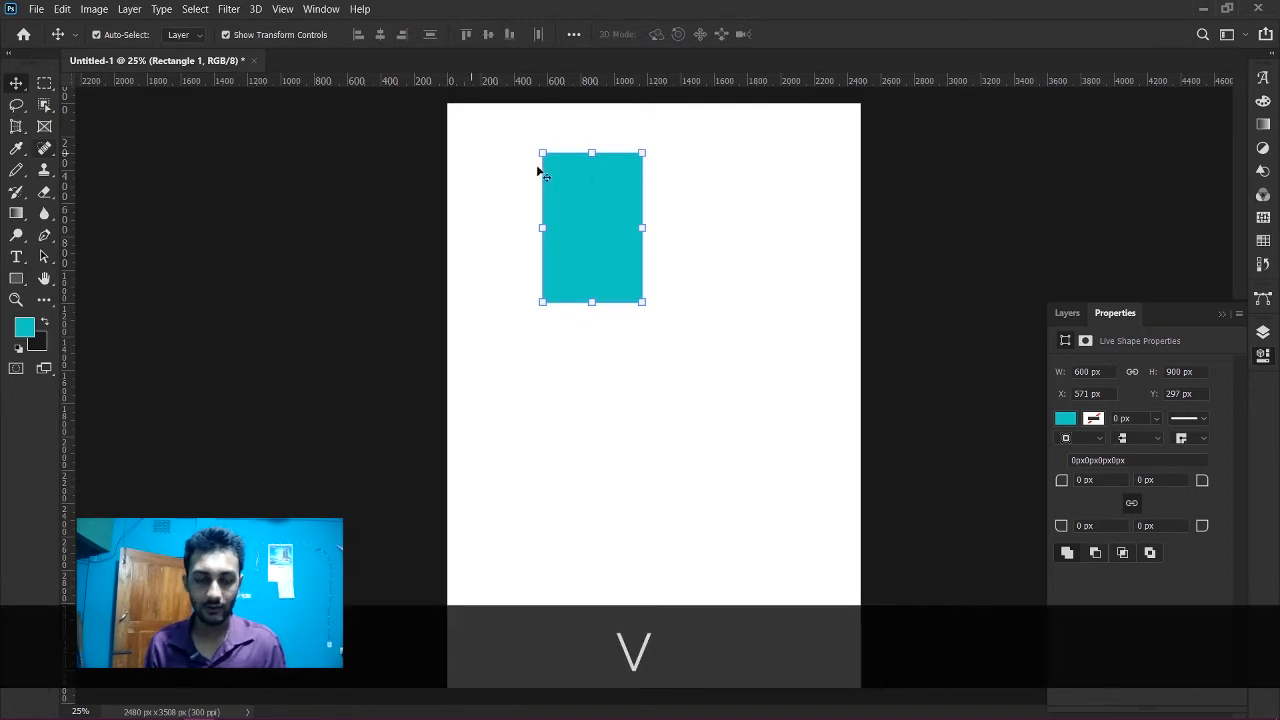
pyautogui.moveTo(577, 137); pyautogui.dragTo(546, 151)
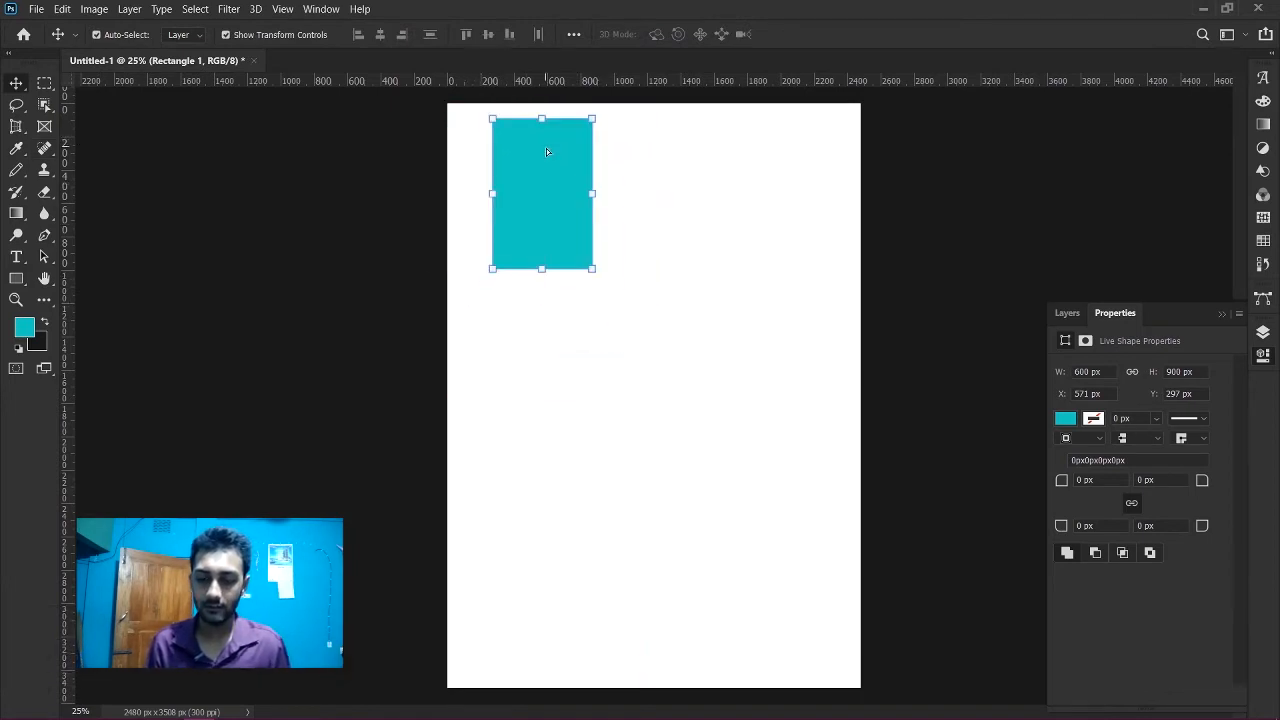
pyautogui.press('Delete')
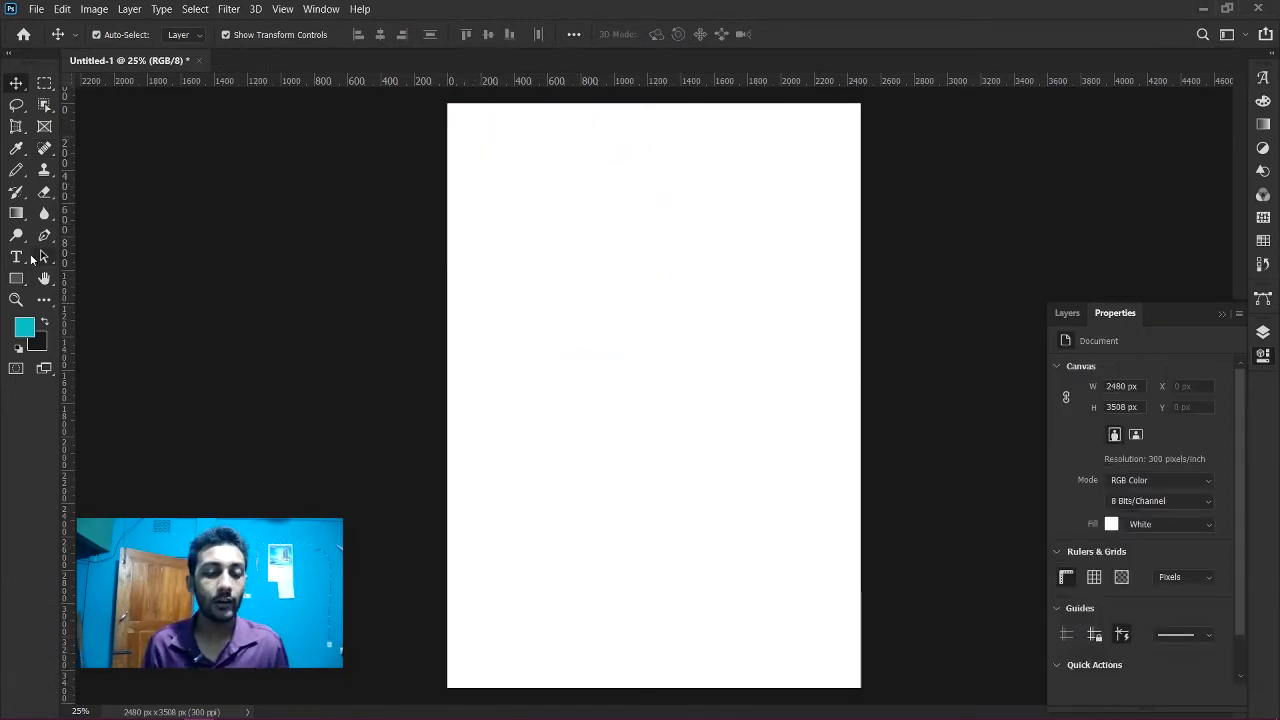
# - Draw a rounded rectangle about 1064 px wide and 666 px high in the page's upper half
pyautogui.click(16, 278)
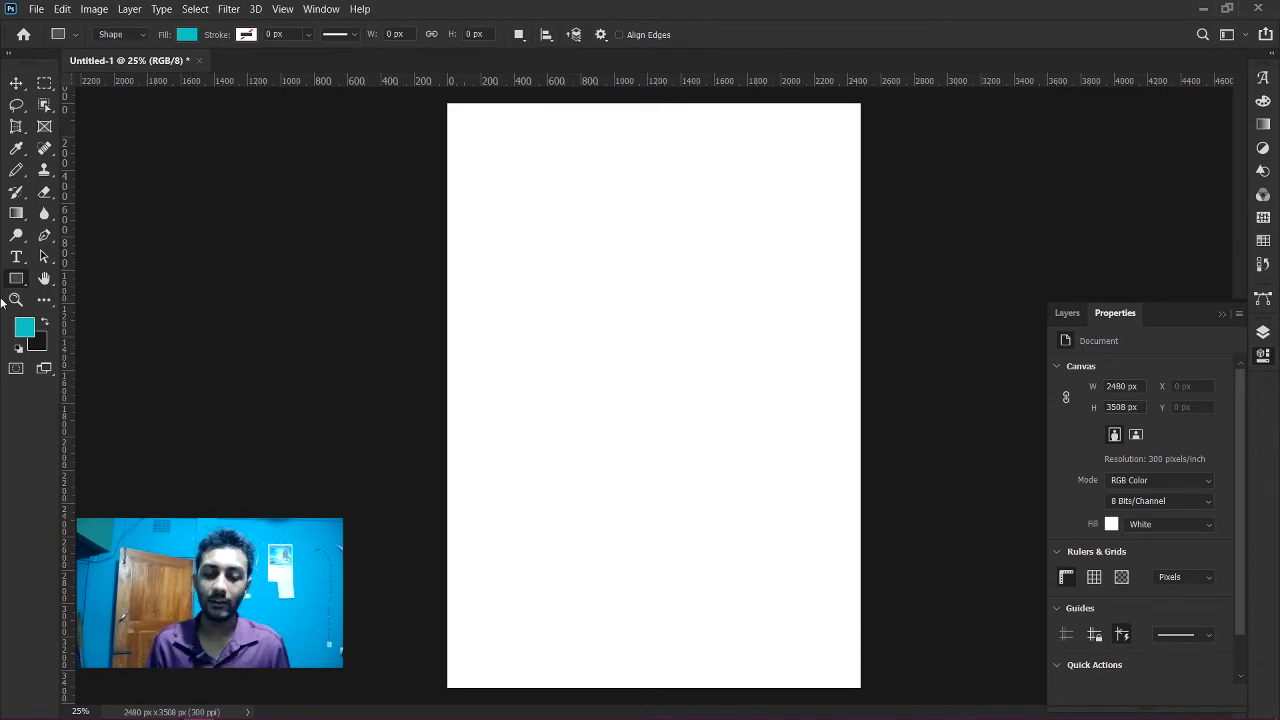
pyautogui.rightClick(12, 284)
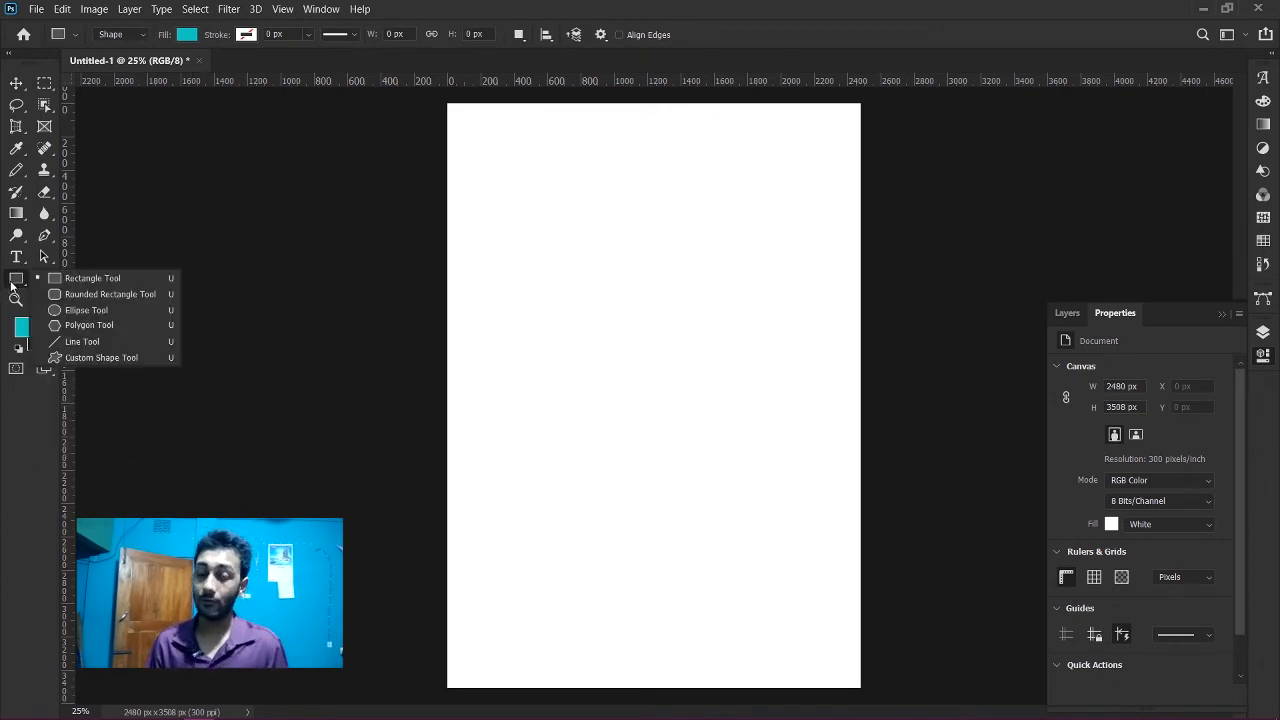
pyautogui.click(68, 296)
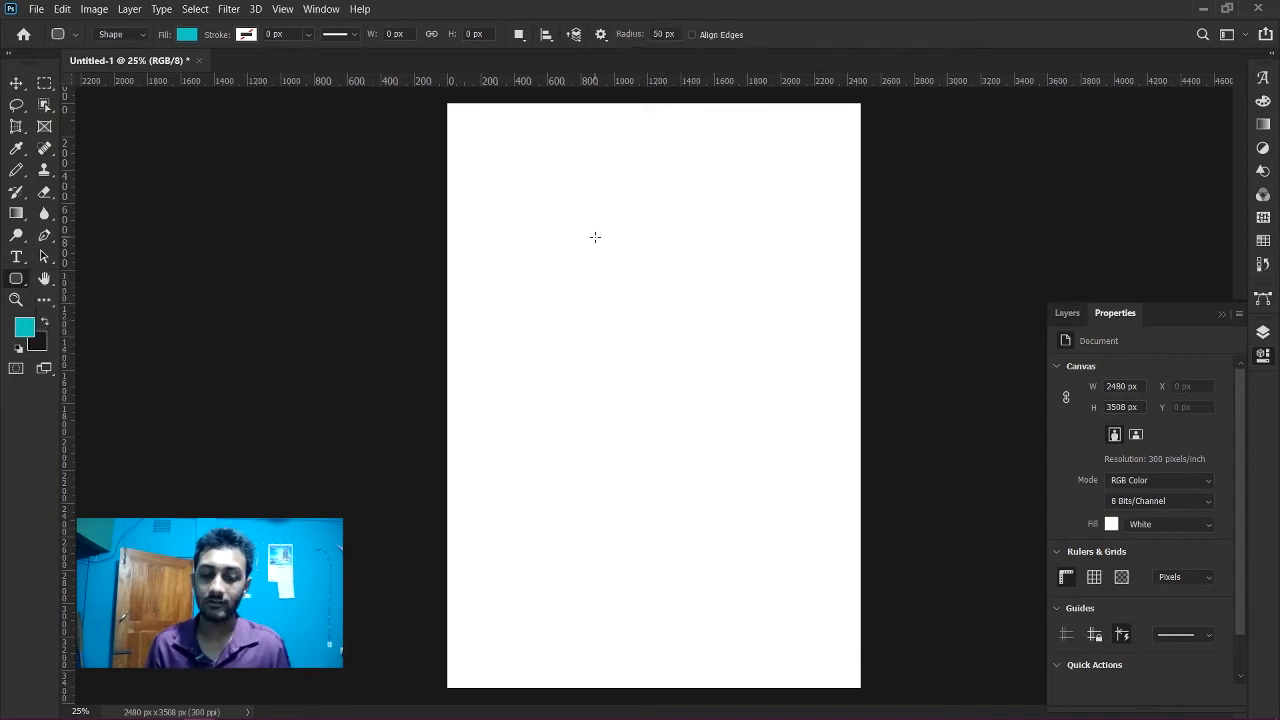
pyautogui.moveTo(579, 227); pyautogui.dragTo(677, 287)
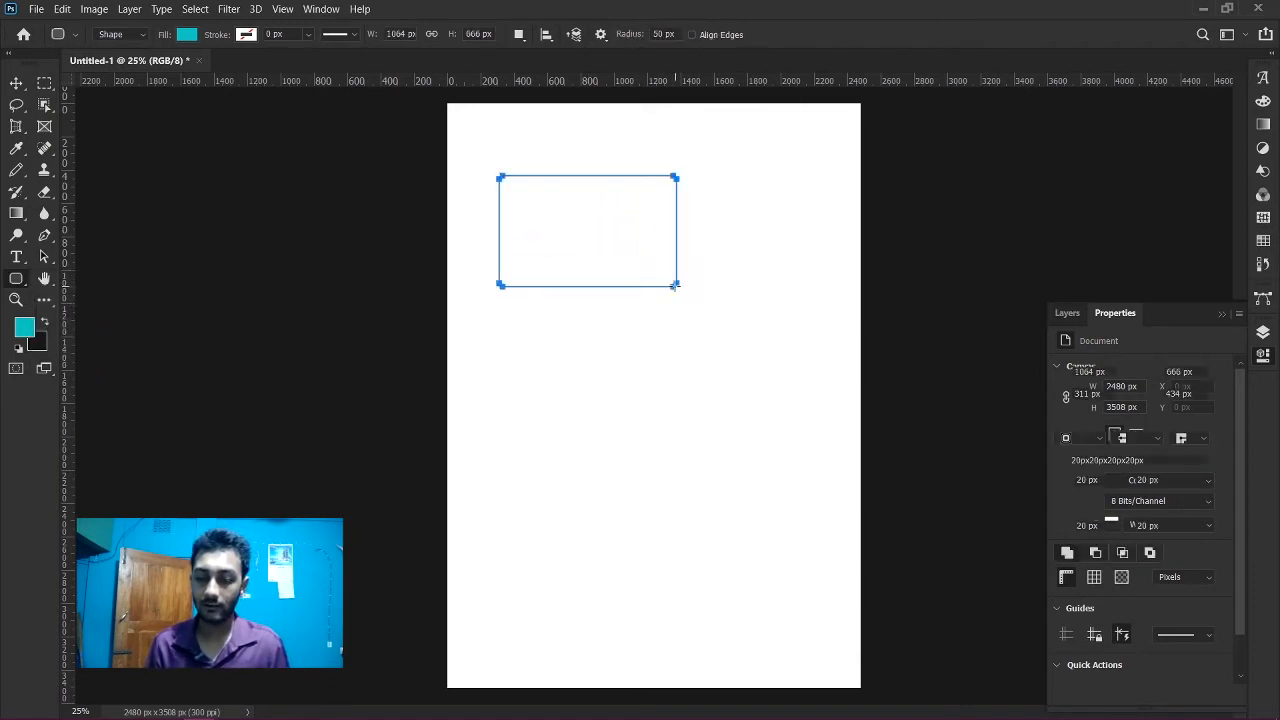
pyautogui.press('space')
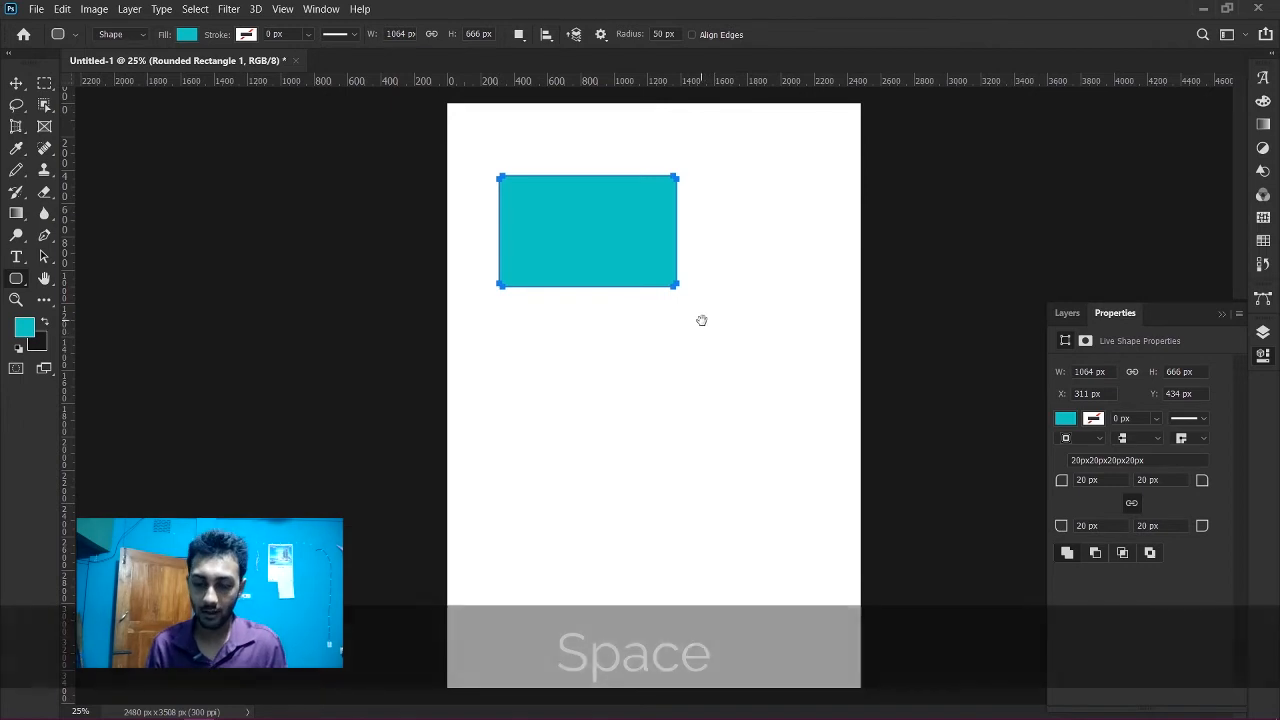
# - Deselect the rounded rectangle and examine its lower-right rounded corner up close
pyautogui.click(15, 84)
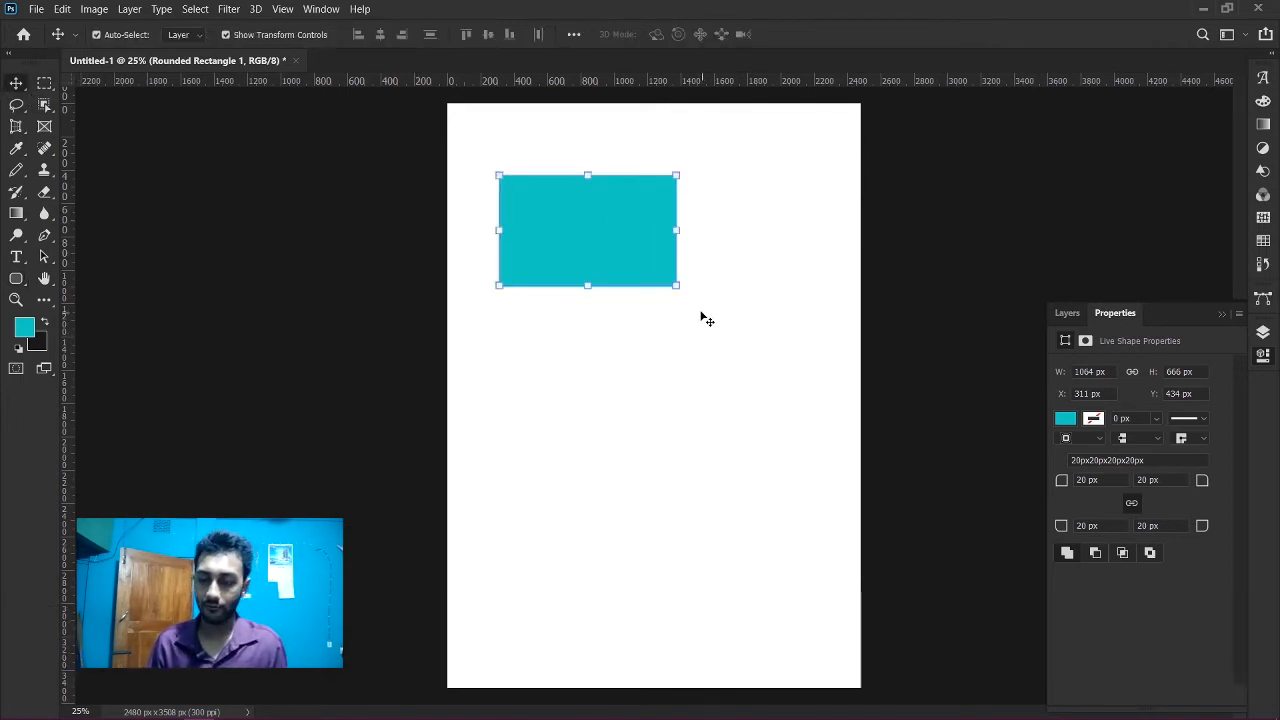
pyautogui.press('space')
pyautogui.click(701, 361)
pyautogui.keyDown('alt'); pyautogui.scroll(4, 700, 358); pyautogui.keyUp('alt')
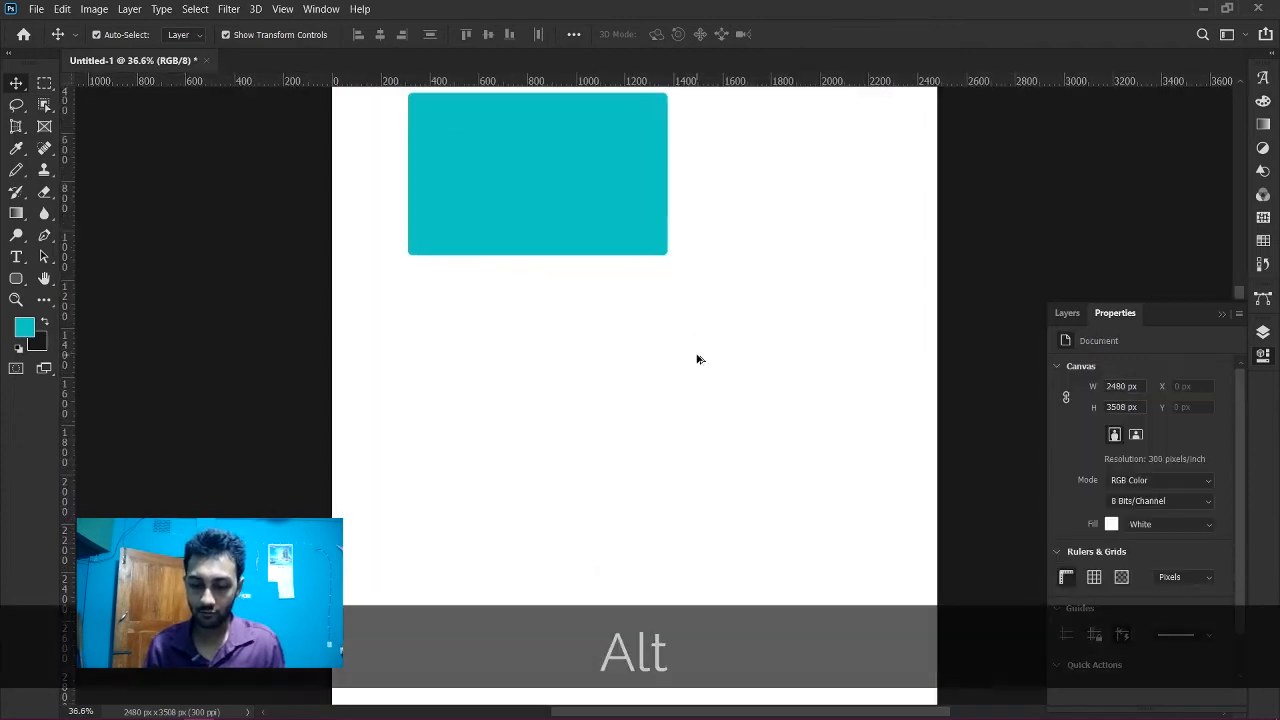
pyautogui.press('space')
pyautogui.moveTo(614, 178); pyautogui.dragTo(651, 254)
pyautogui.keyDown('alt'); pyautogui.scroll(3, 660, 245); pyautogui.keyUp('alt')
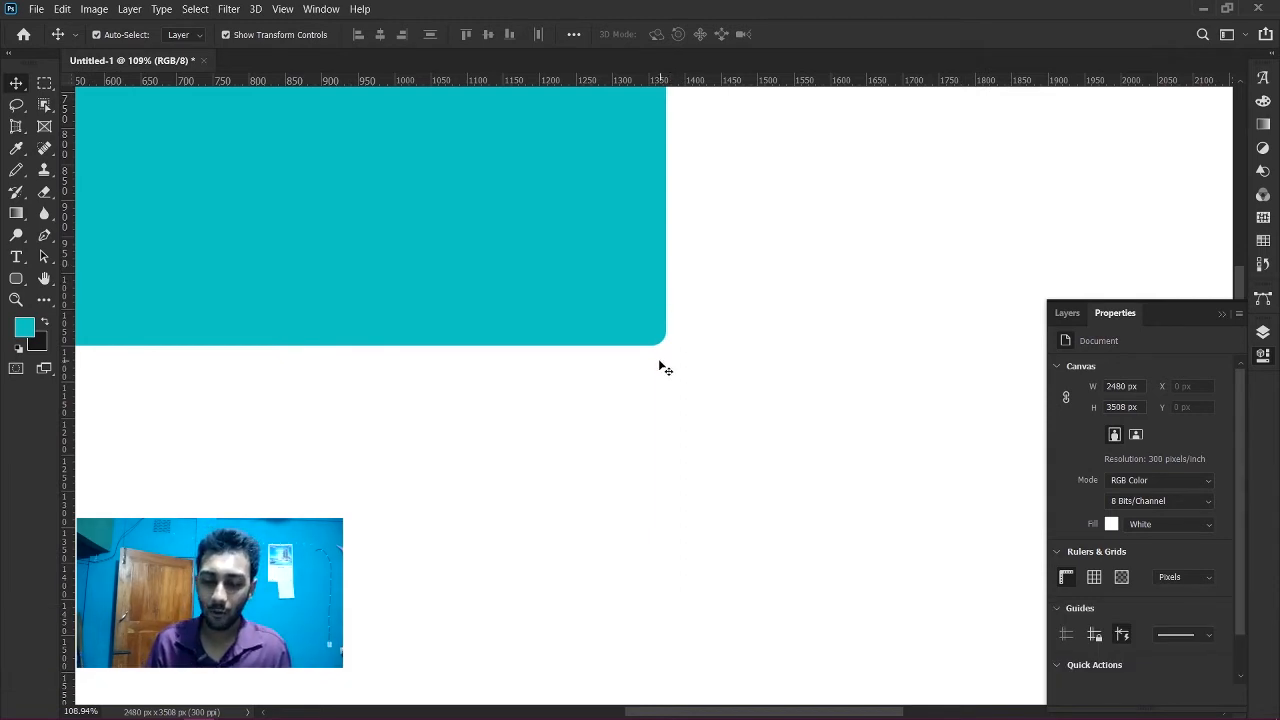
pyautogui.keyDown('alt'); pyautogui.scroll(4, 683, 350); pyautogui.keyUp('alt')
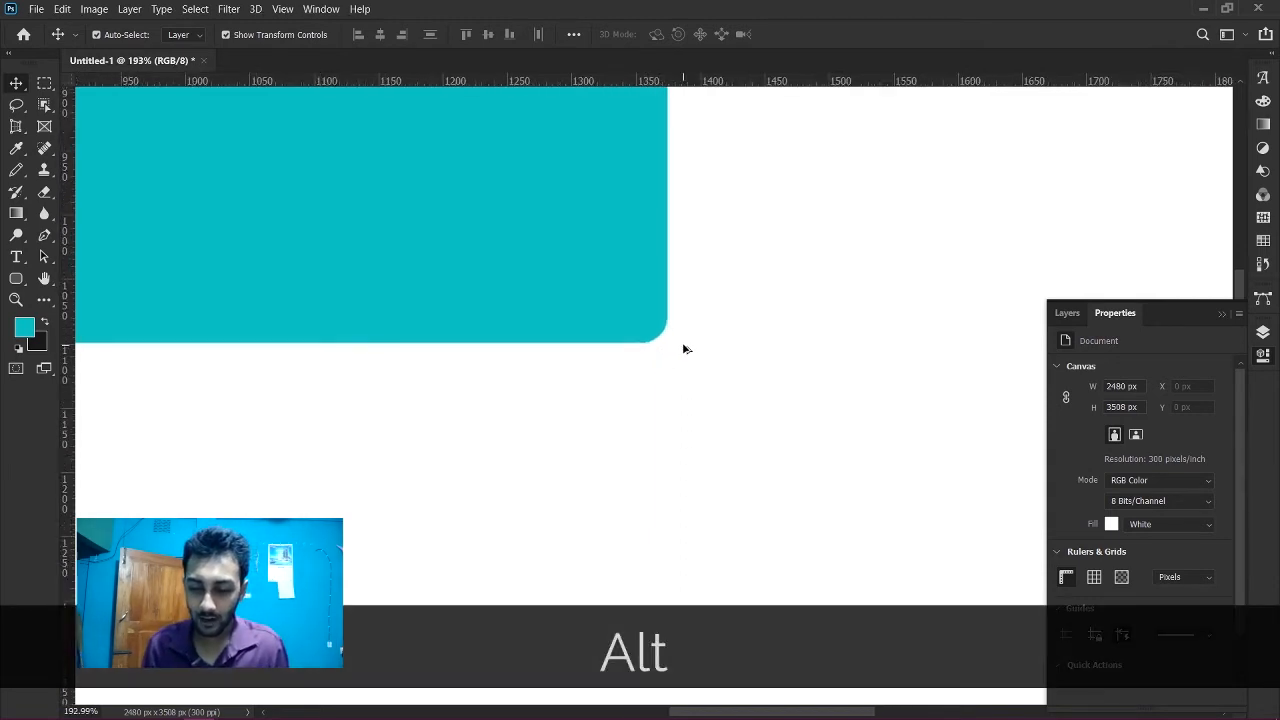
pyautogui.keyDown('alt'); pyautogui.scroll(-6, 678, 344); pyautogui.keyUp('alt')
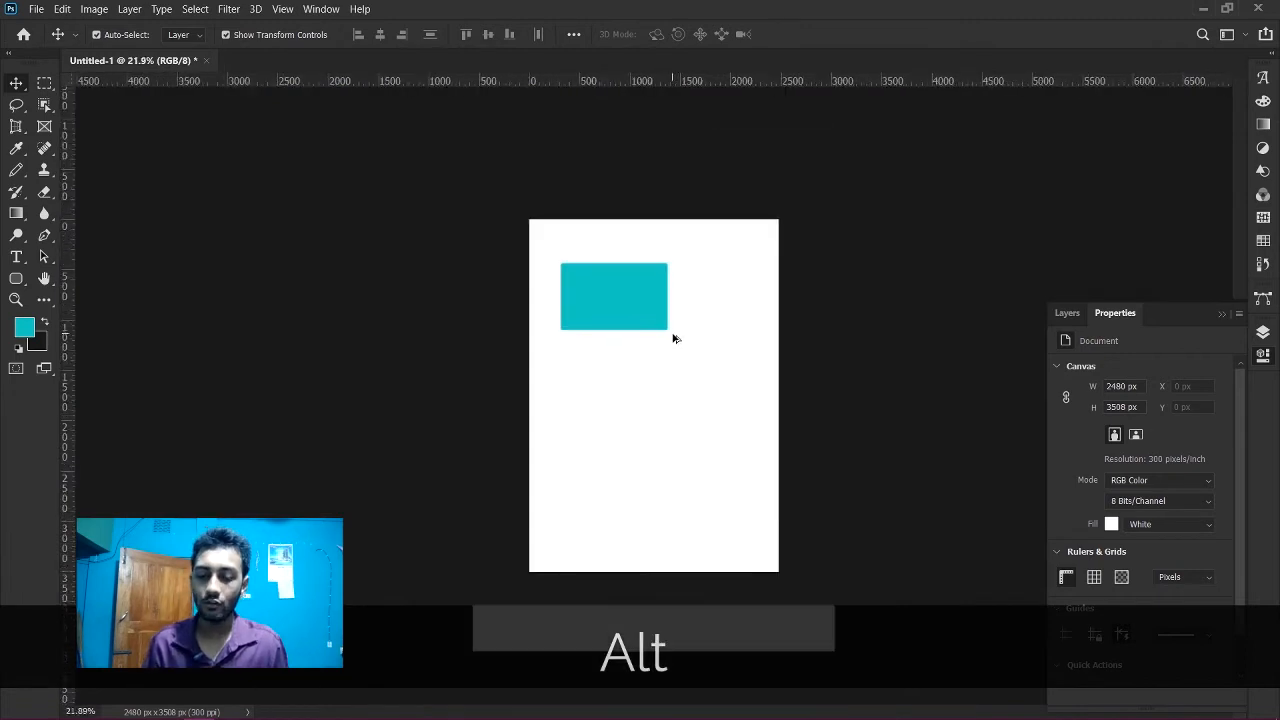
# - Zoom in and out repeatedly to view the page and rounded rectangle at different magnifications
pyautogui.keyDown('alt'); pyautogui.scroll(3, 670, 341); pyautogui.keyUp('alt')
pyautogui.keyDown('alt'); pyautogui.scroll(-2, 670, 341); pyautogui.keyUp('alt')
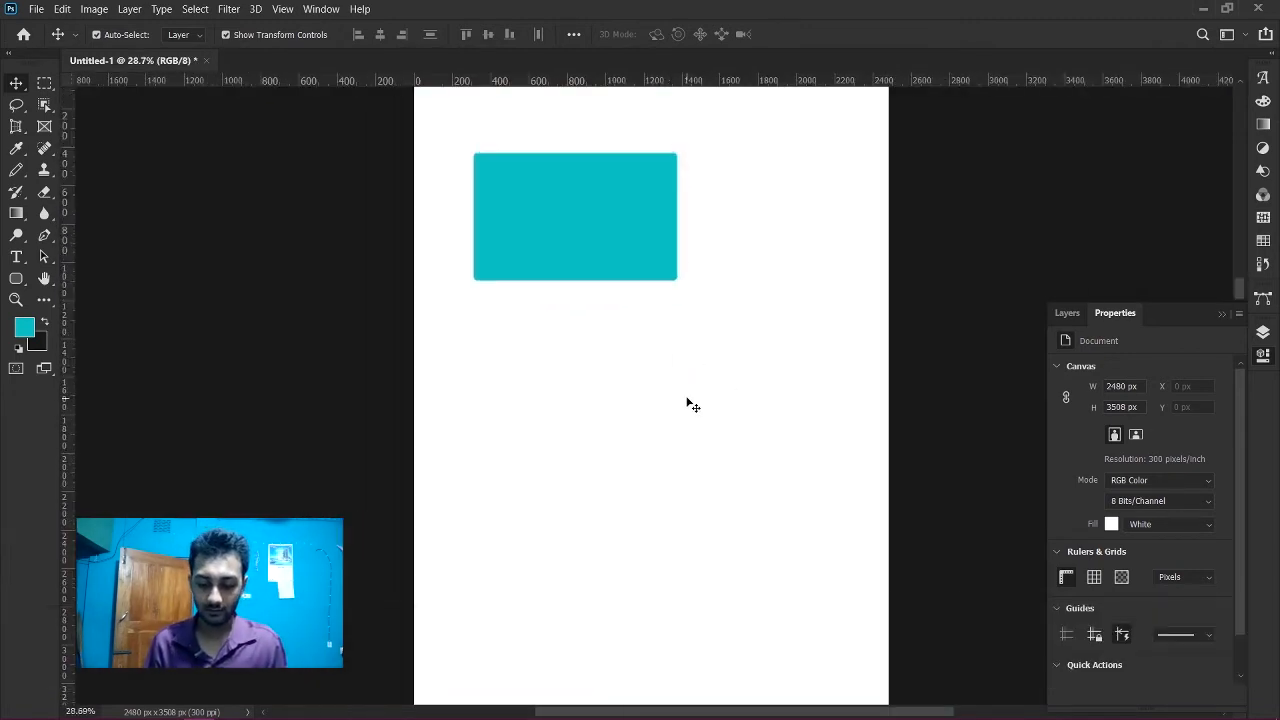
pyautogui.keyDown('alt'); pyautogui.scroll(3, 692, 404); pyautogui.keyUp('alt')
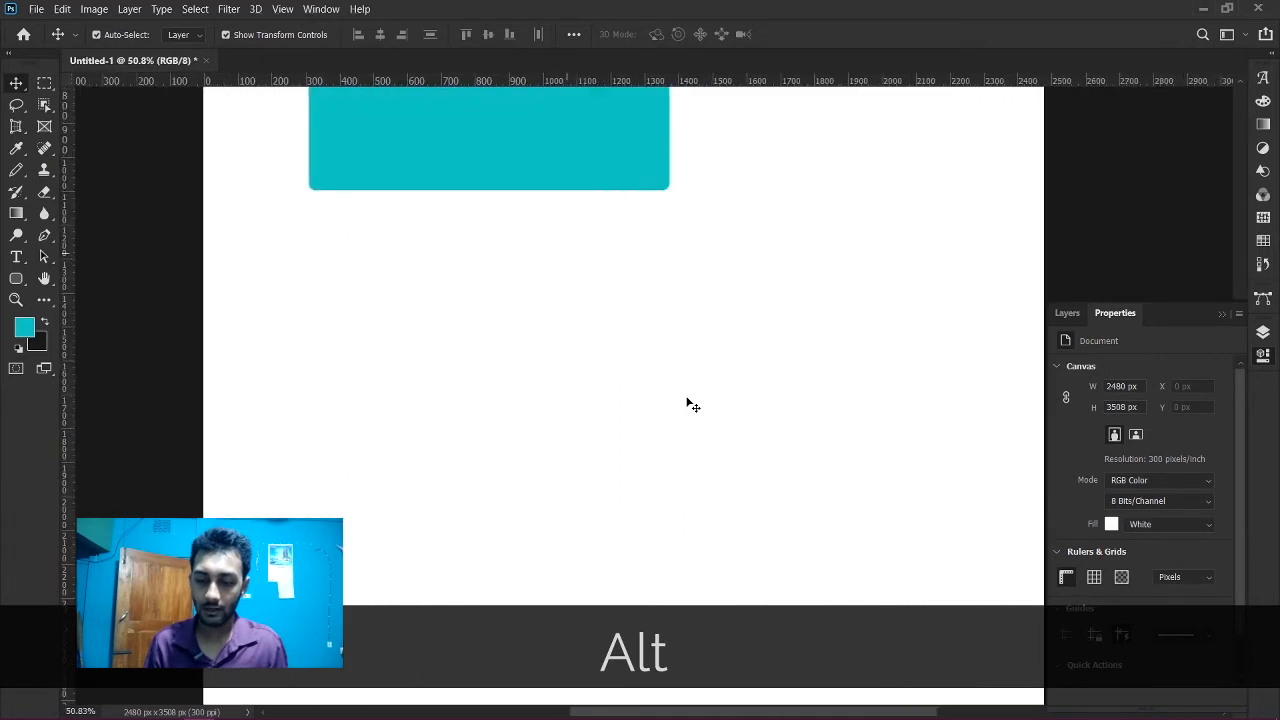
pyautogui.keyDown('alt'); pyautogui.scroll(-2, 692, 404); pyautogui.keyUp('alt')
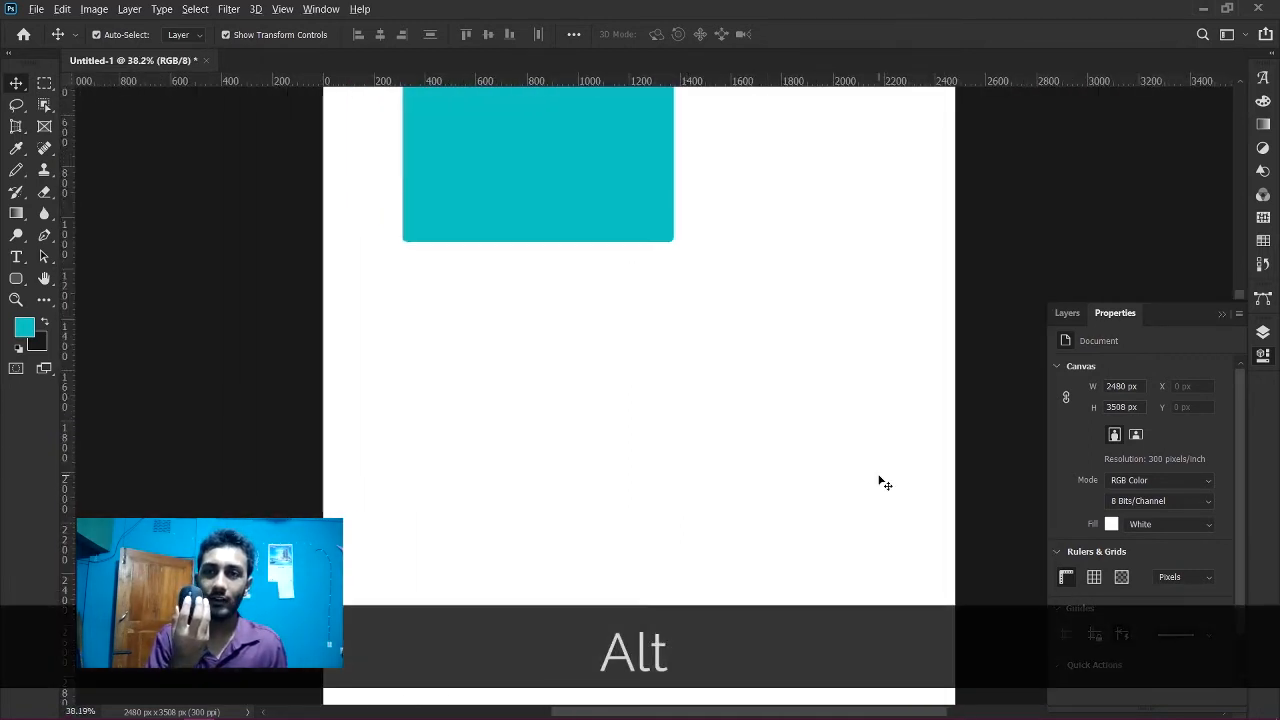
pyautogui.keyDown('alt'); pyautogui.scroll(2, 885, 484); pyautogui.keyUp('alt')
pyautogui.keyDown('alt'); pyautogui.scroll(-1, 885, 484); pyautogui.keyUp('alt')
pyautogui.keyDown('alt'); pyautogui.scroll(-1, 885, 484); pyautogui.keyUp('alt')
pyautogui.keyDown('alt'); pyautogui.scroll(2, 885, 484); pyautogui.keyUp('alt')
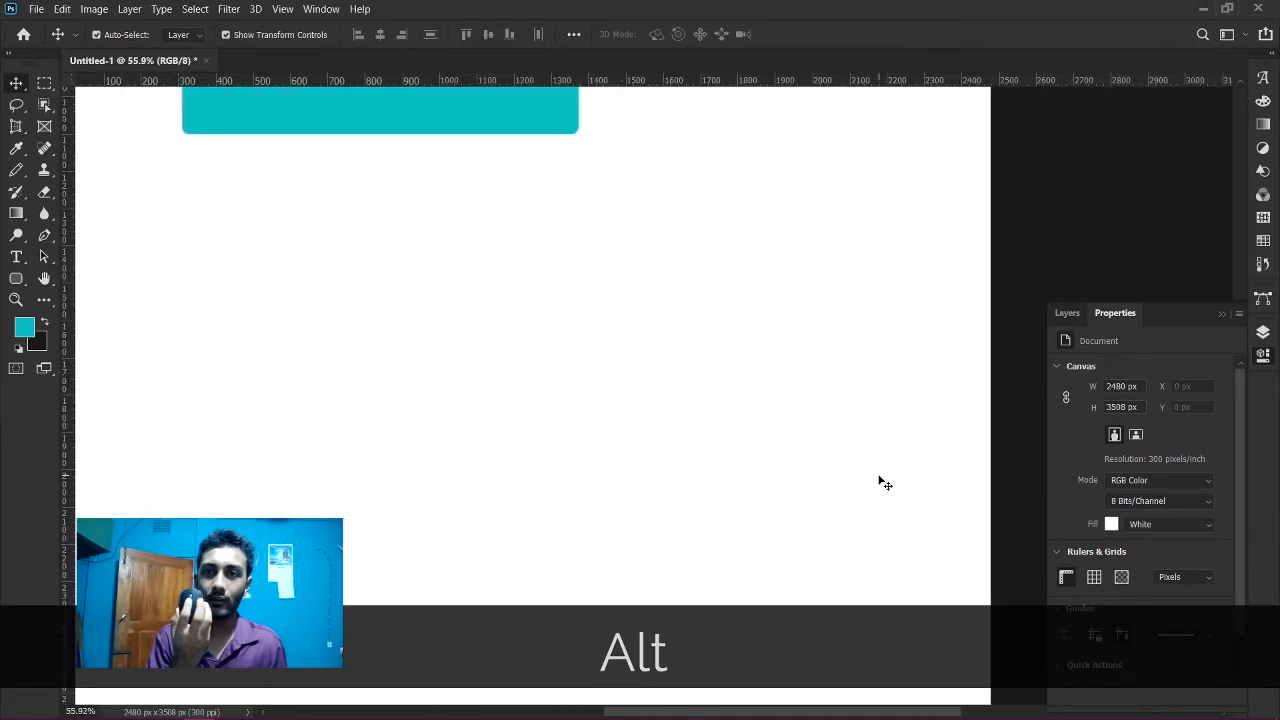
pyautogui.keyDown('alt'); pyautogui.scroll(-2, 885, 484); pyautogui.keyUp('alt')
pyautogui.keyDown('alt'); pyautogui.scroll(2, 885, 484); pyautogui.keyUp('alt')
pyautogui.keyDown('alt'); pyautogui.scroll(-2, 885, 484); pyautogui.keyUp('alt')
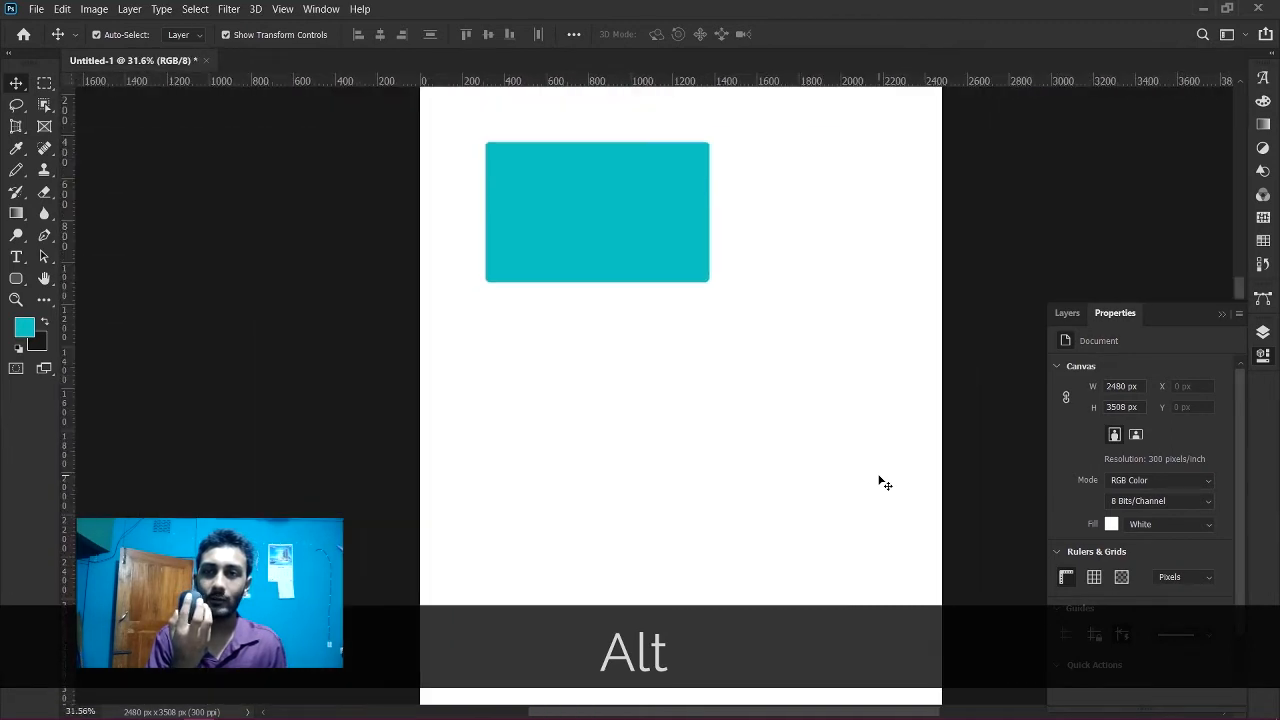
pyautogui.keyDown('alt'); pyautogui.scroll(2, 885, 484); pyautogui.keyUp('alt')
pyautogui.keyDown('alt'); pyautogui.scroll(-2, 885, 484); pyautogui.keyUp('alt')
pyautogui.keyDown('alt'); pyautogui.scroll(2, 885, 484); pyautogui.keyUp('alt')
pyautogui.keyDown('alt'); pyautogui.scroll(-2, 885, 484); pyautogui.keyUp('alt')
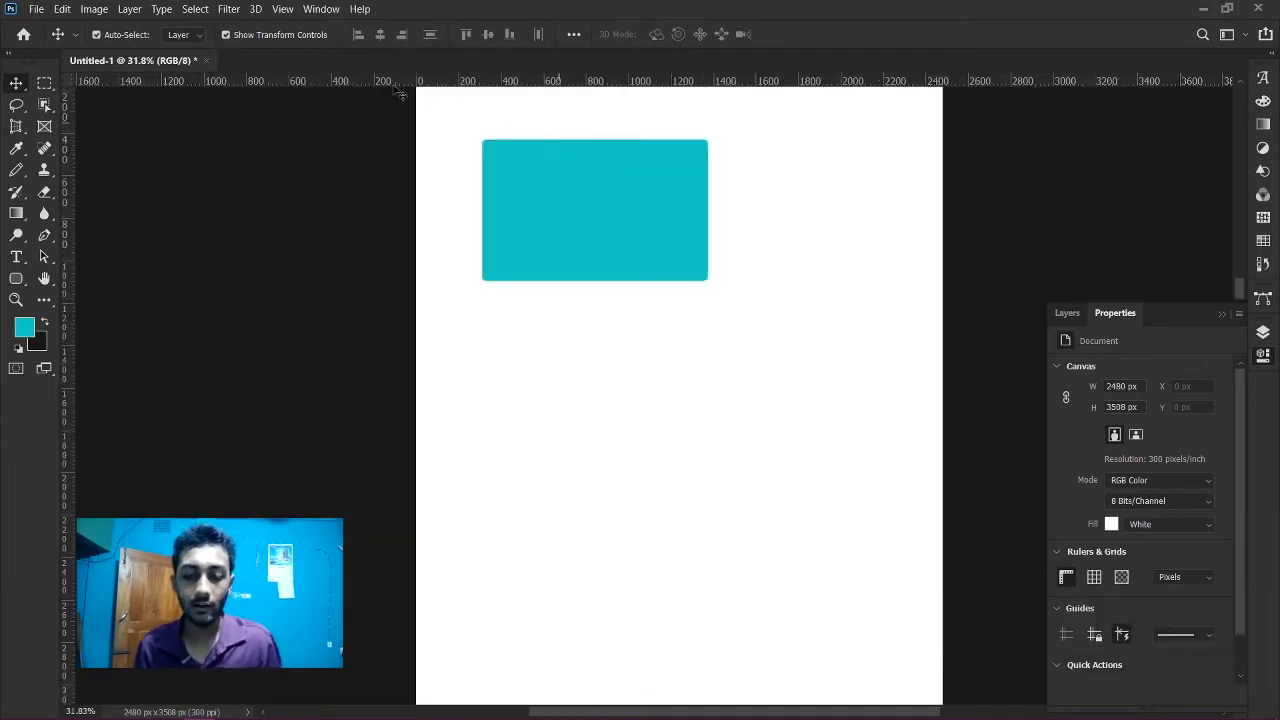
# - Delete the rounded rectangle from the page
pyautogui.click(571, 200)
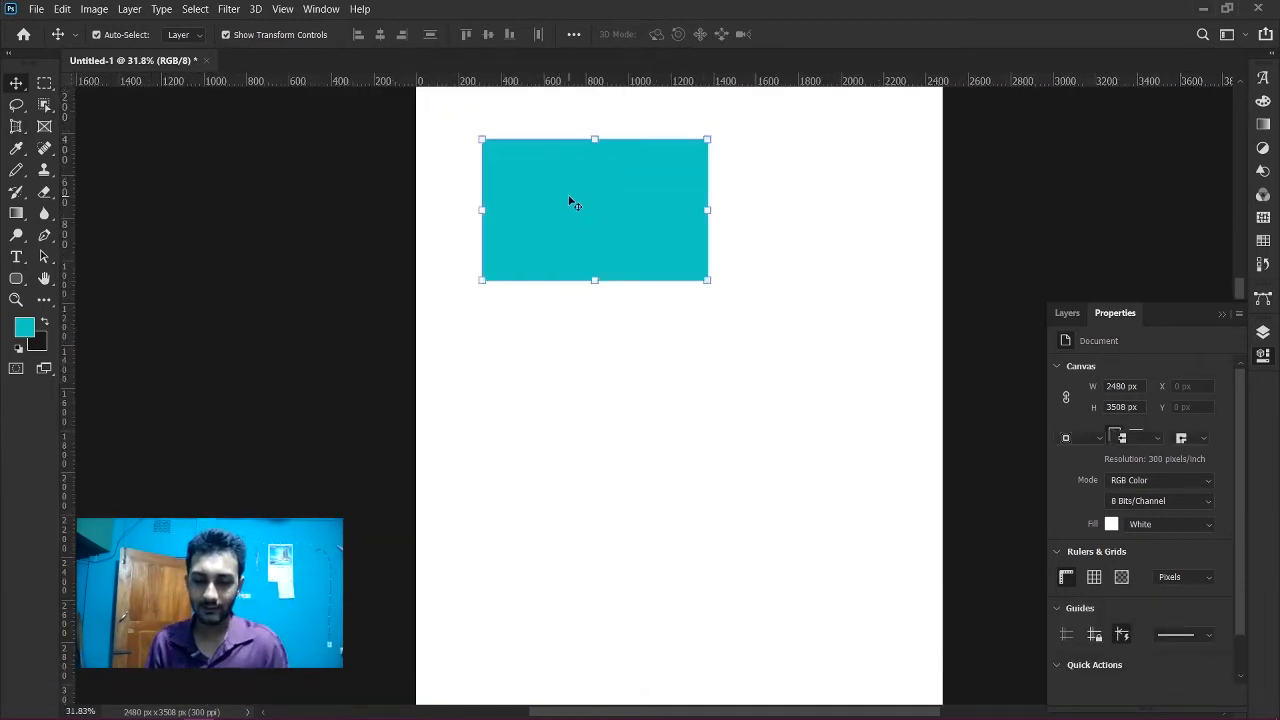
pyautogui.press('Delete')
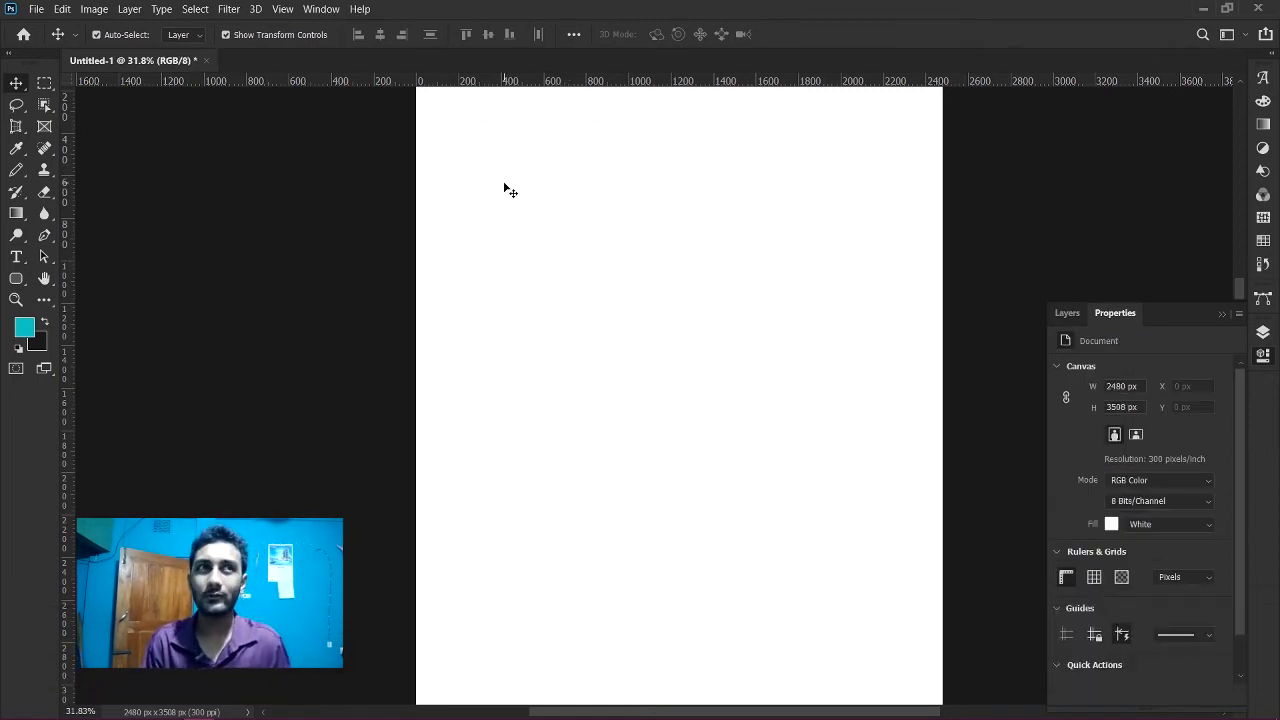
# - Open images.png, the tree outline on the Desktop, as a smart object
pyautogui.click(36, 10)
pyautogui.click(75, 87)
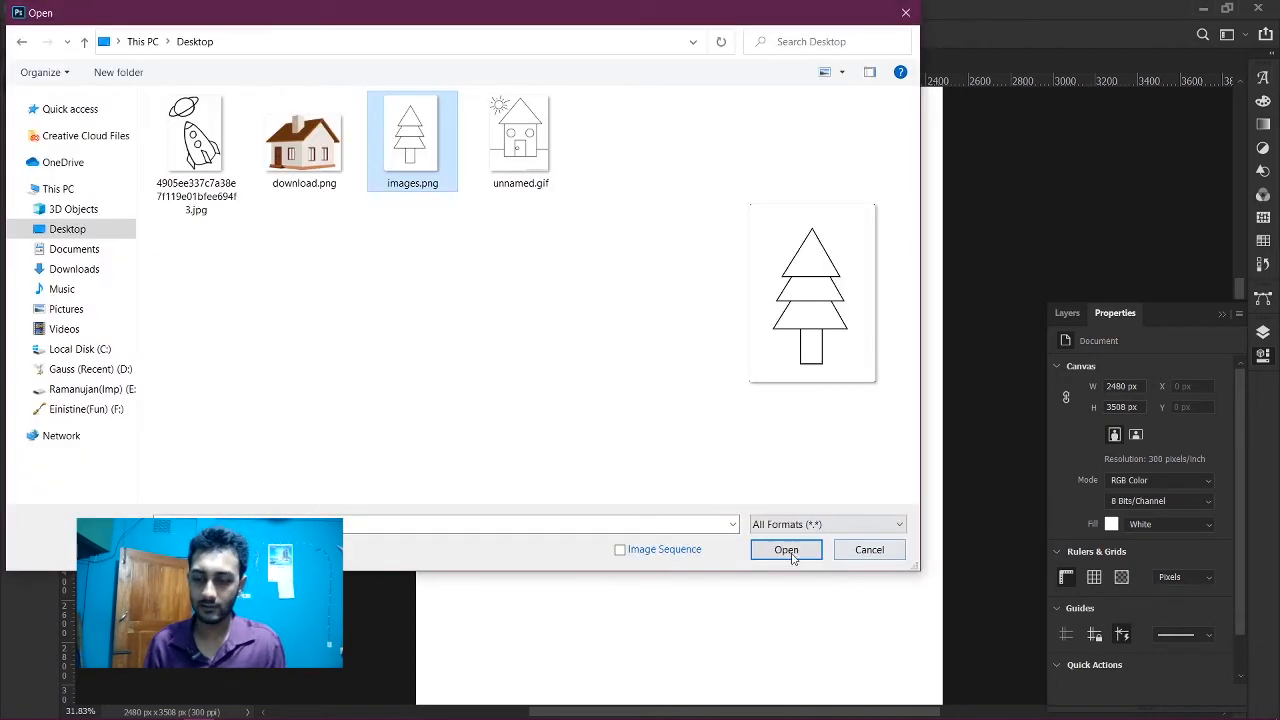
pyautogui.click(786, 551)
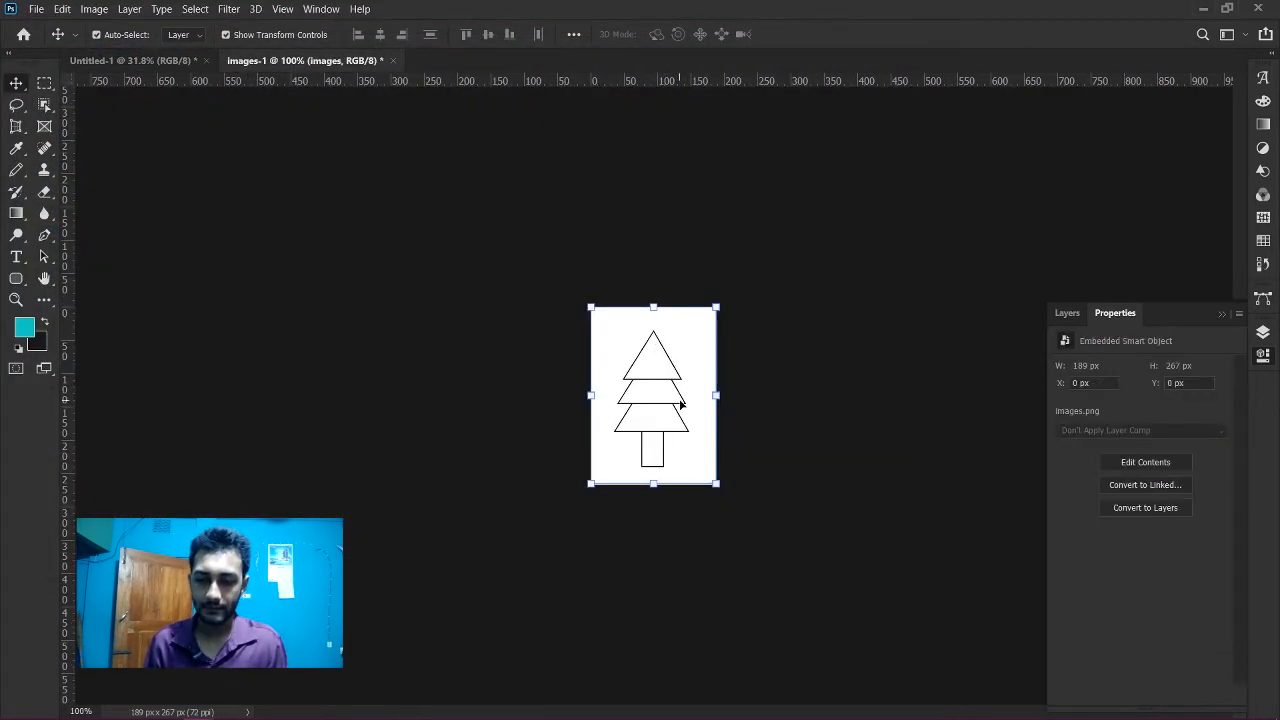
# - Shift the tree image about 10 px up and to the left, and return to the Untitled-1 document
pyautogui.moveTo(680, 403); pyautogui.dragTo(673, 397)
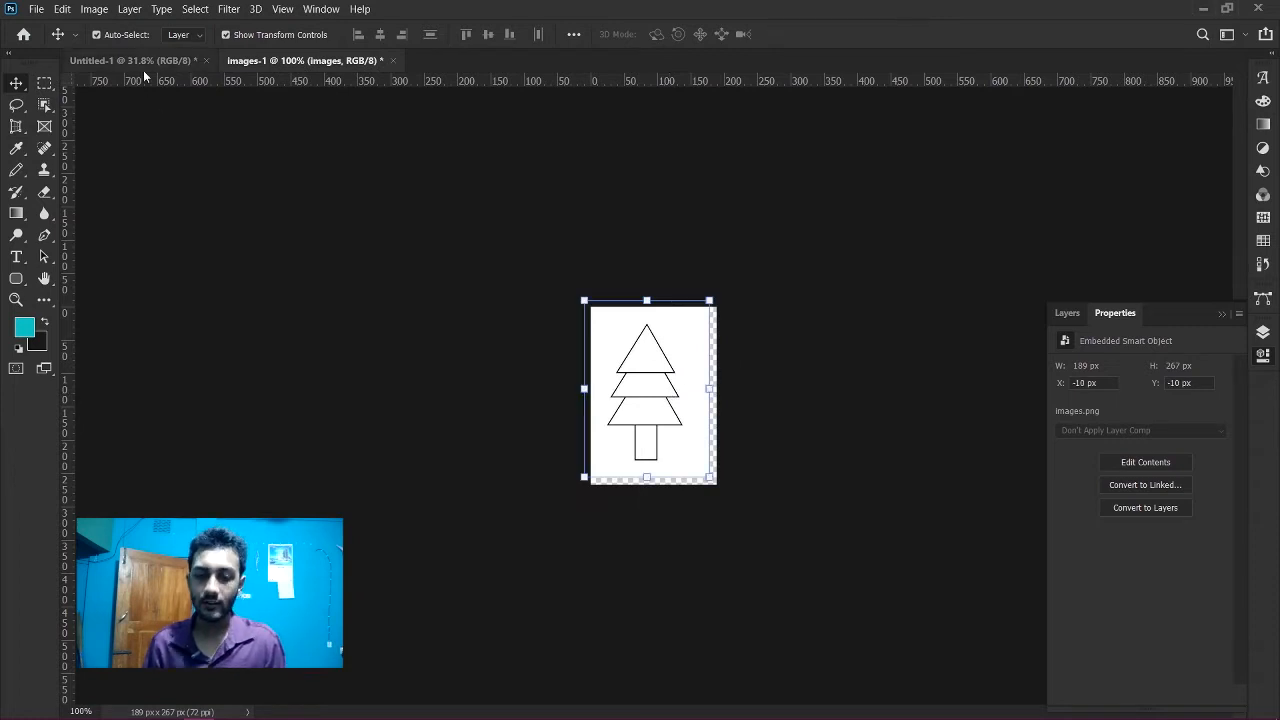
pyautogui.click(190, 60)
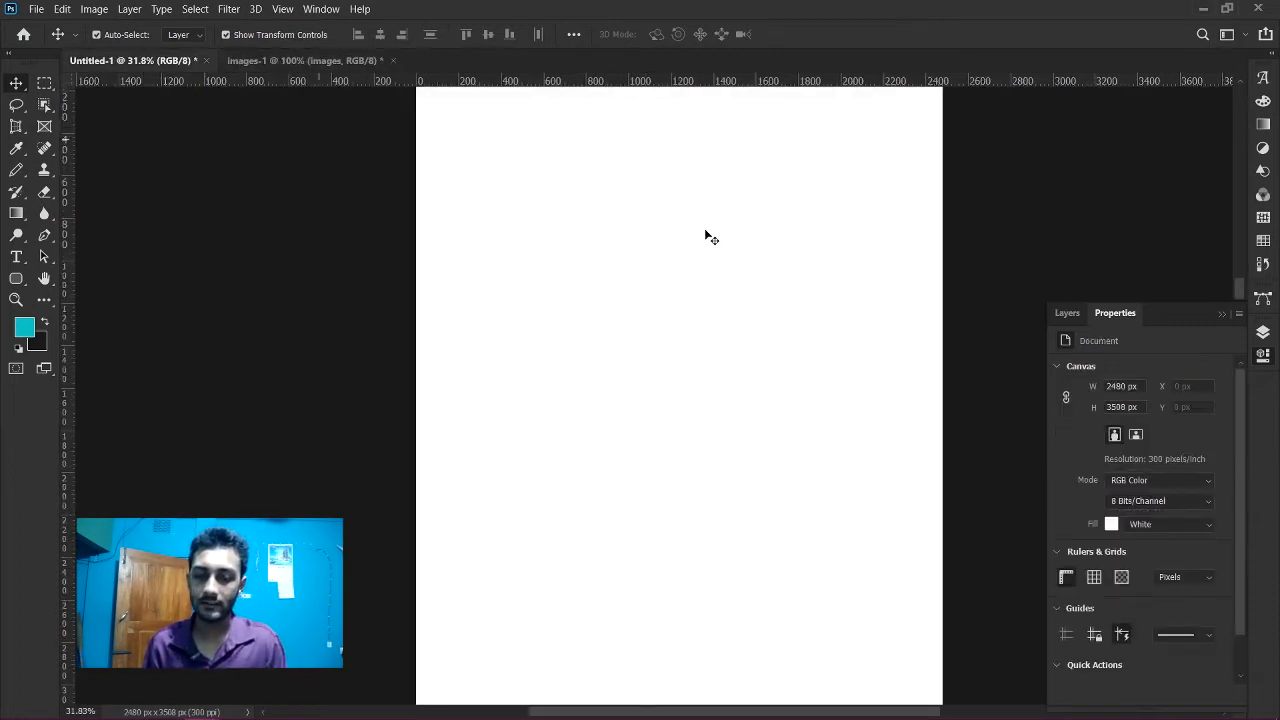
# - Copy the tree image from the images-1 document onto the Untitled-1 page
pyautogui.click(262, 64)
pyautogui.click(641, 374)
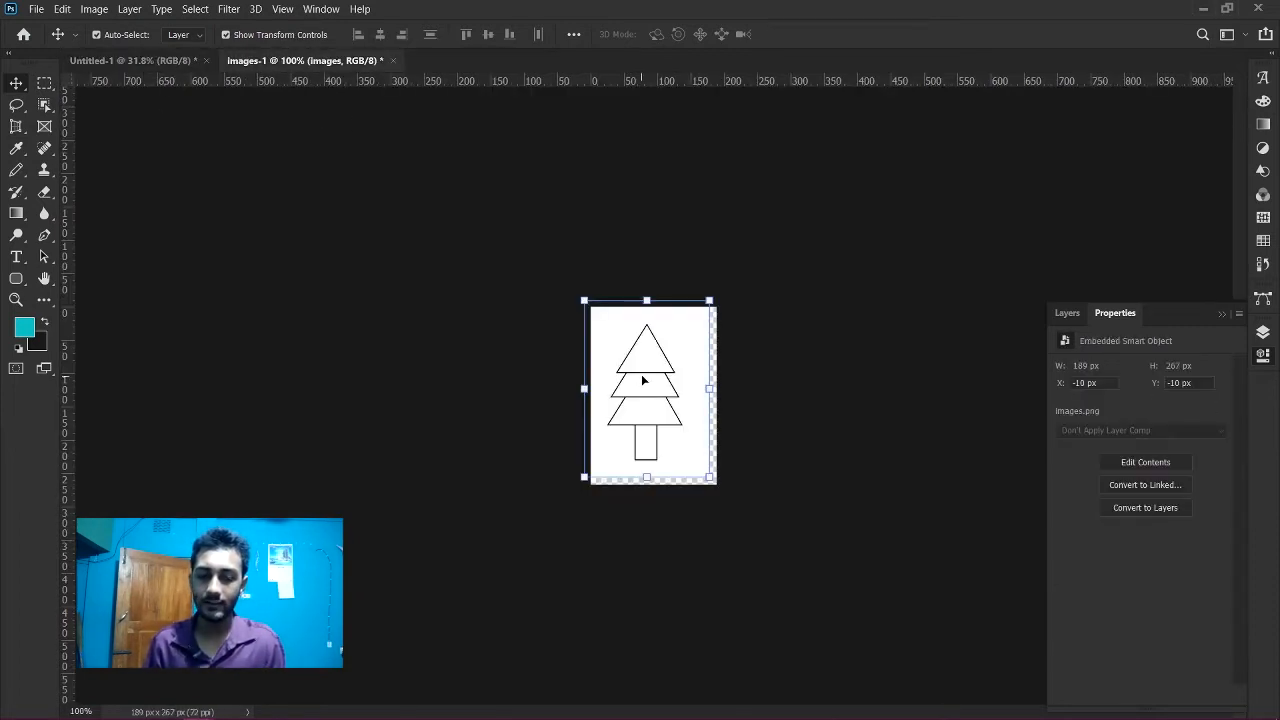
pyautogui.moveTo(649, 383)
pyautogui.mouseDown()
pyautogui.moveTo(660, 352)
pyautogui.moveTo(185, 65)
pyautogui.moveTo(637, 383)
pyautogui.mouseUp()
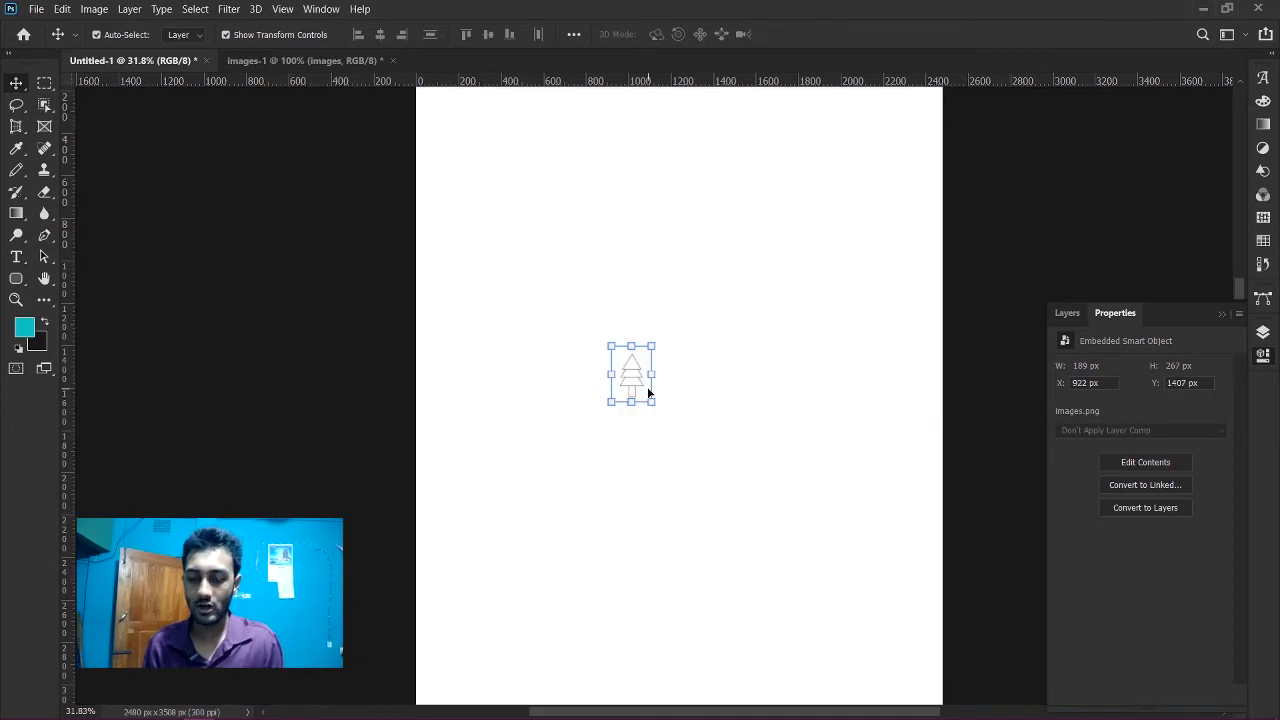
# - Enlarge the tree image proportionally to about 700 × 989 px and move it to the page's upper-right area
pyautogui.scroll(3, 638, 383)
pyautogui.scroll(-3, 640, 385)
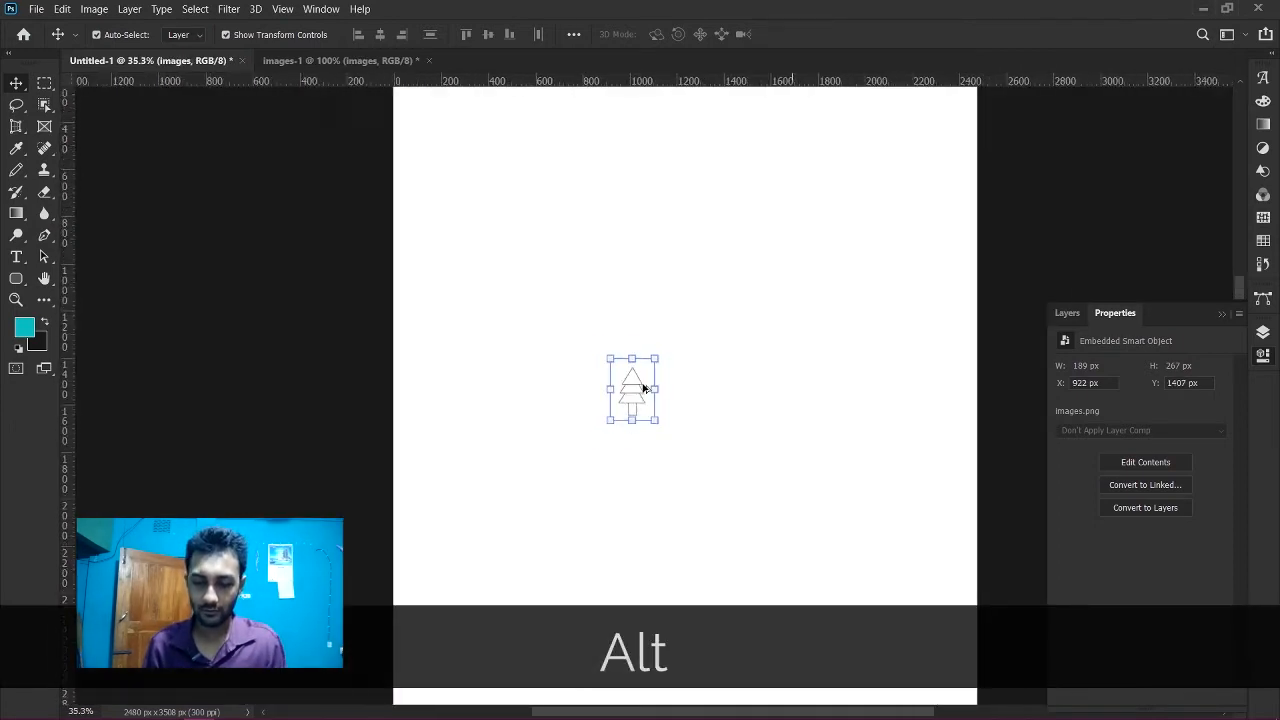
pyautogui.scroll(3, 642, 386)
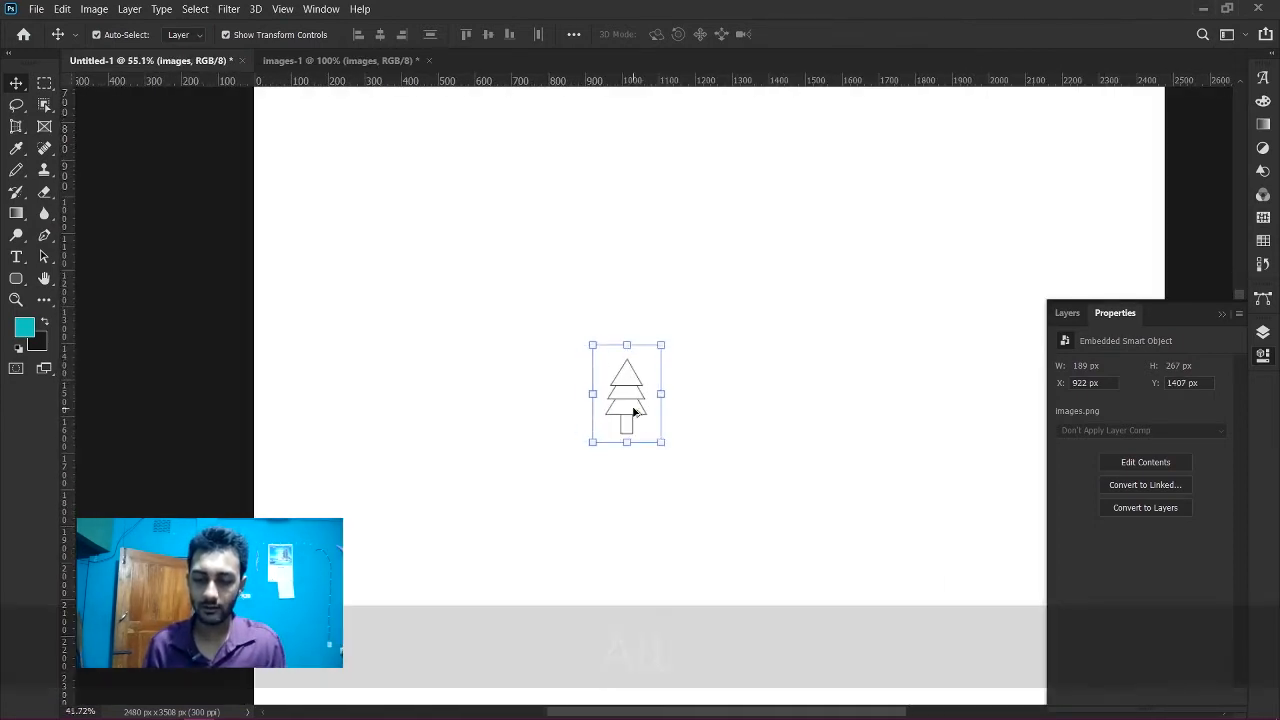
pyautogui.scroll(-2, 645, 415)
pyautogui.moveTo(651, 428); pyautogui.dragTo(769, 595)
pyautogui.press('shift')
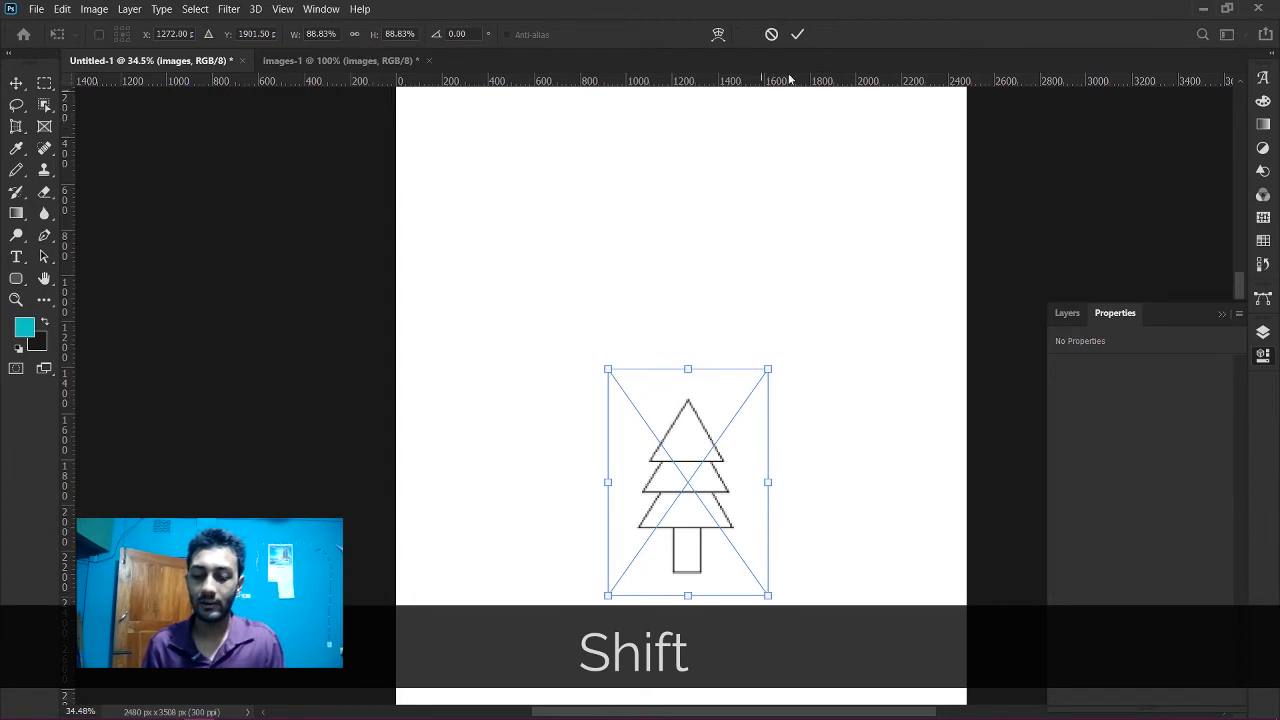
pyautogui.click(797, 35)
pyautogui.moveTo(688, 492); pyautogui.dragTo(930, 250)
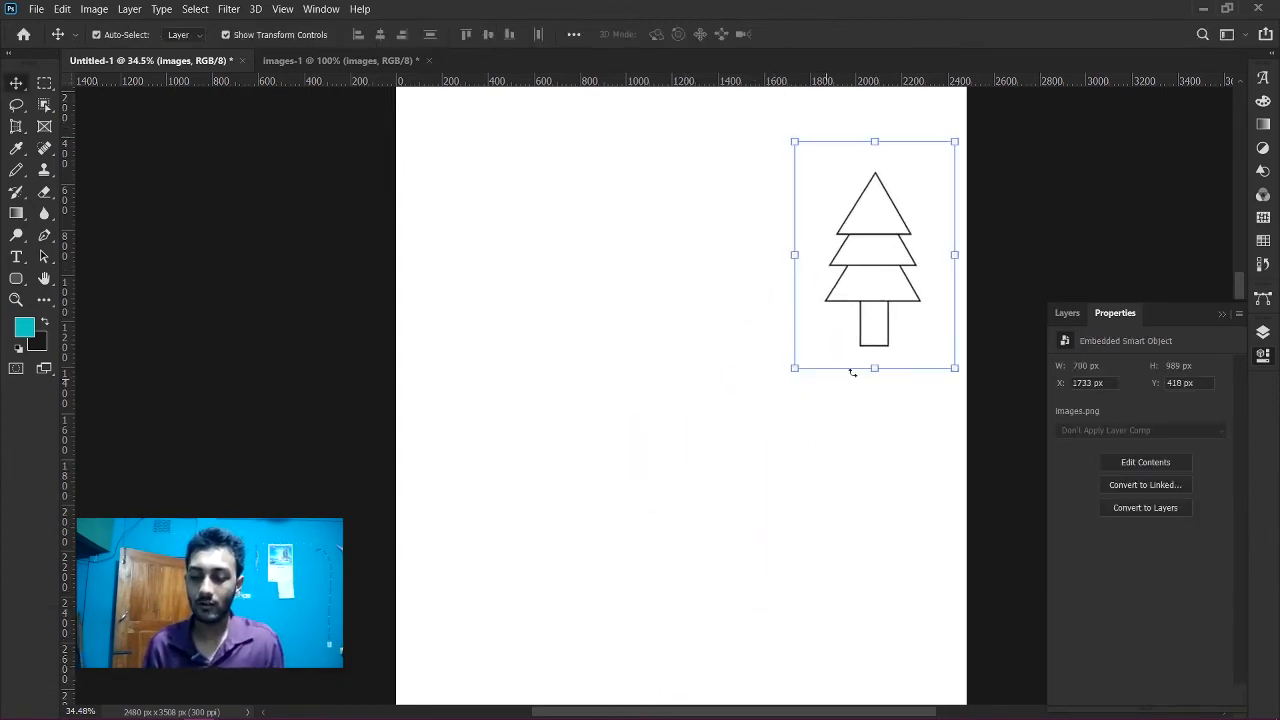
# - Try to reduce the tree image's height from its bottom edge, and undo the change
pyautogui.moveTo(876, 370); pyautogui.dragTo(865, 265)
pyautogui.hotkey('ctrl', 'z')
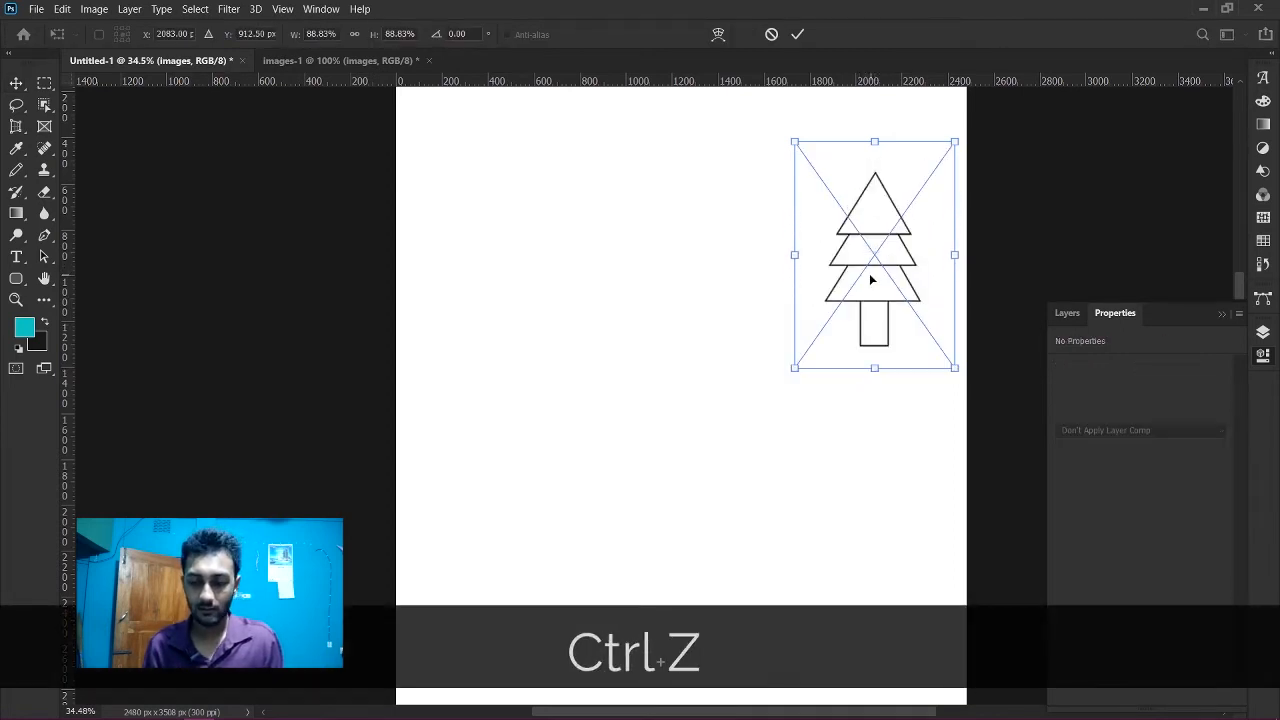
pyautogui.click(797, 34)
pyautogui.click(744, 270)
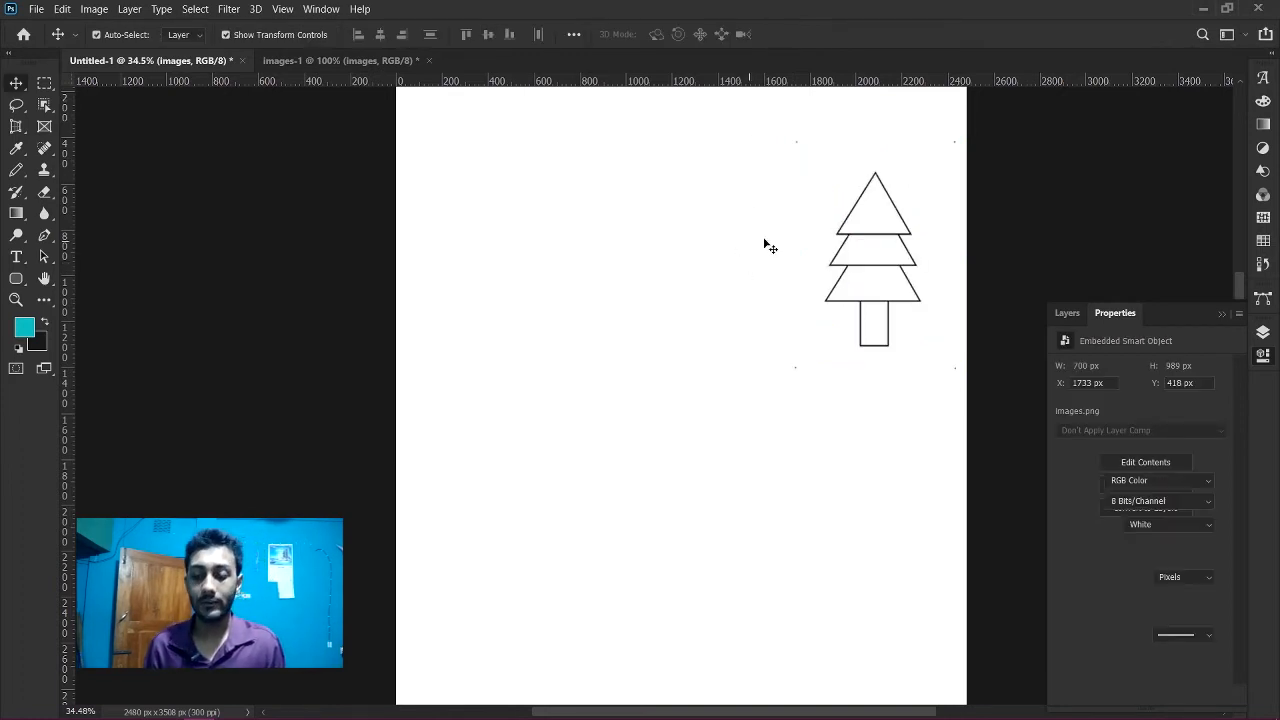
pyautogui.click(833, 261)
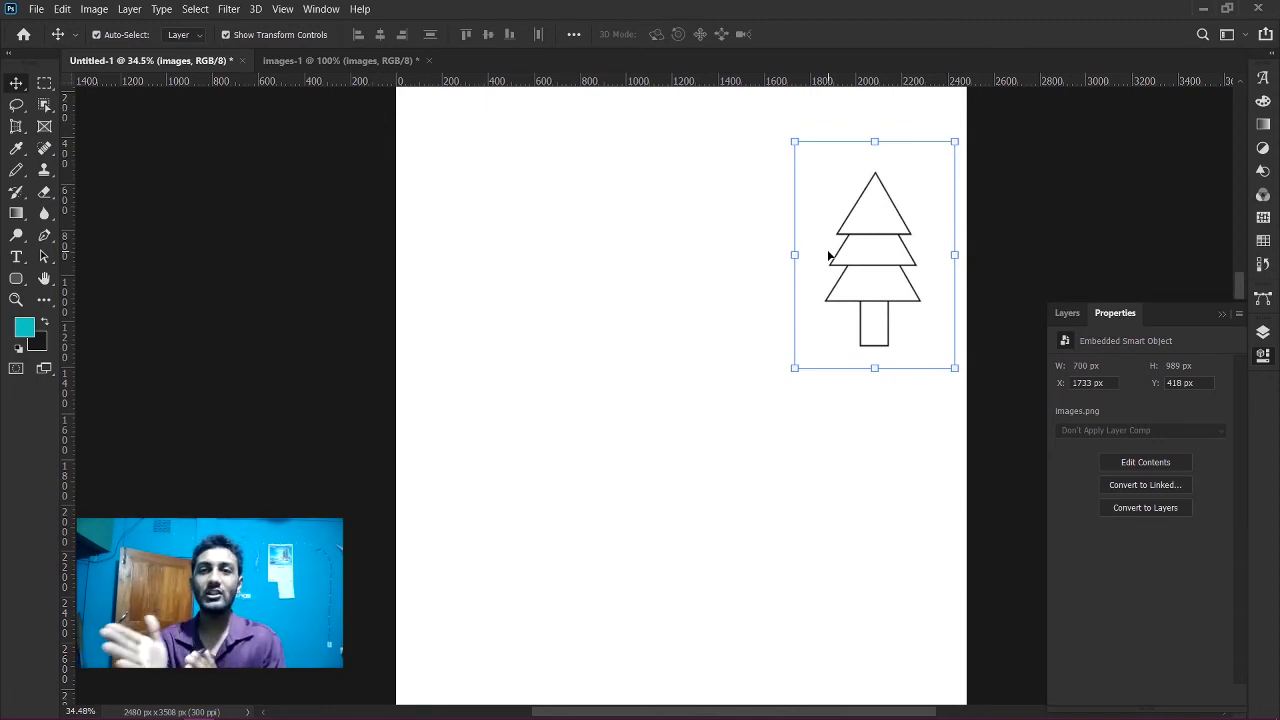
pyautogui.click(646, 217)
pyautogui.click(883, 238)
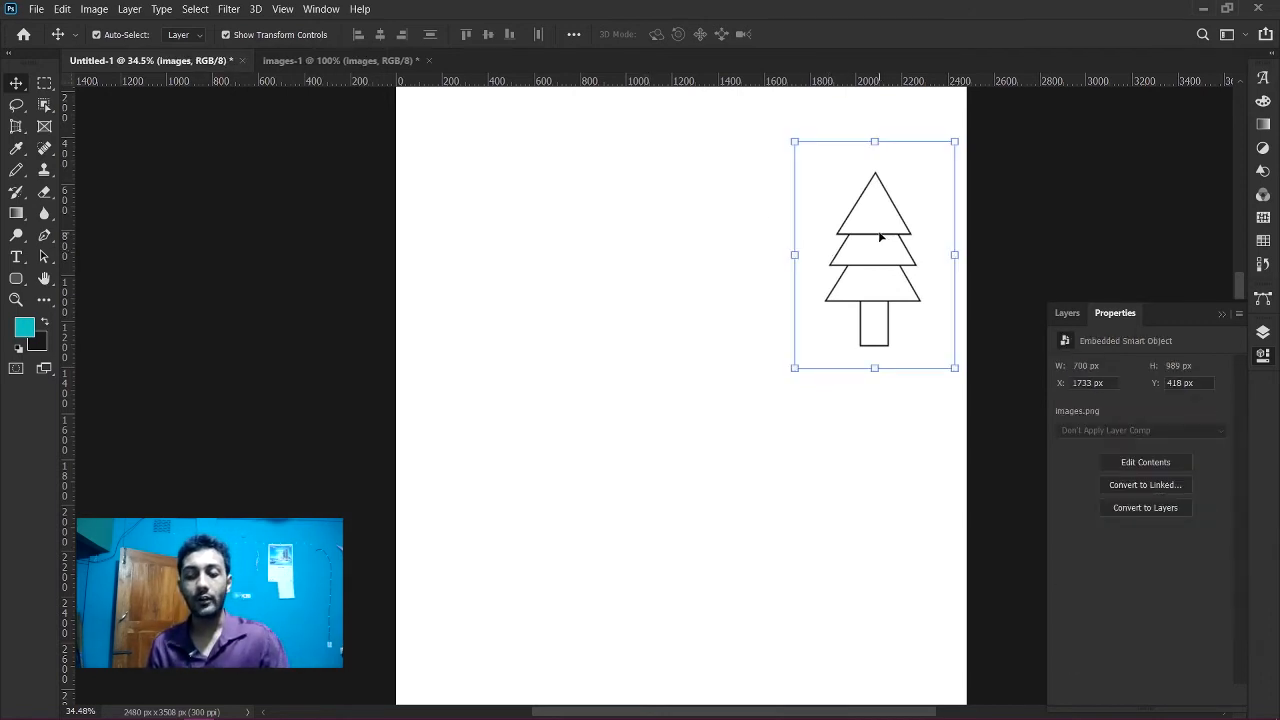
pyautogui.click(737, 320)
pyautogui.click(916, 282)
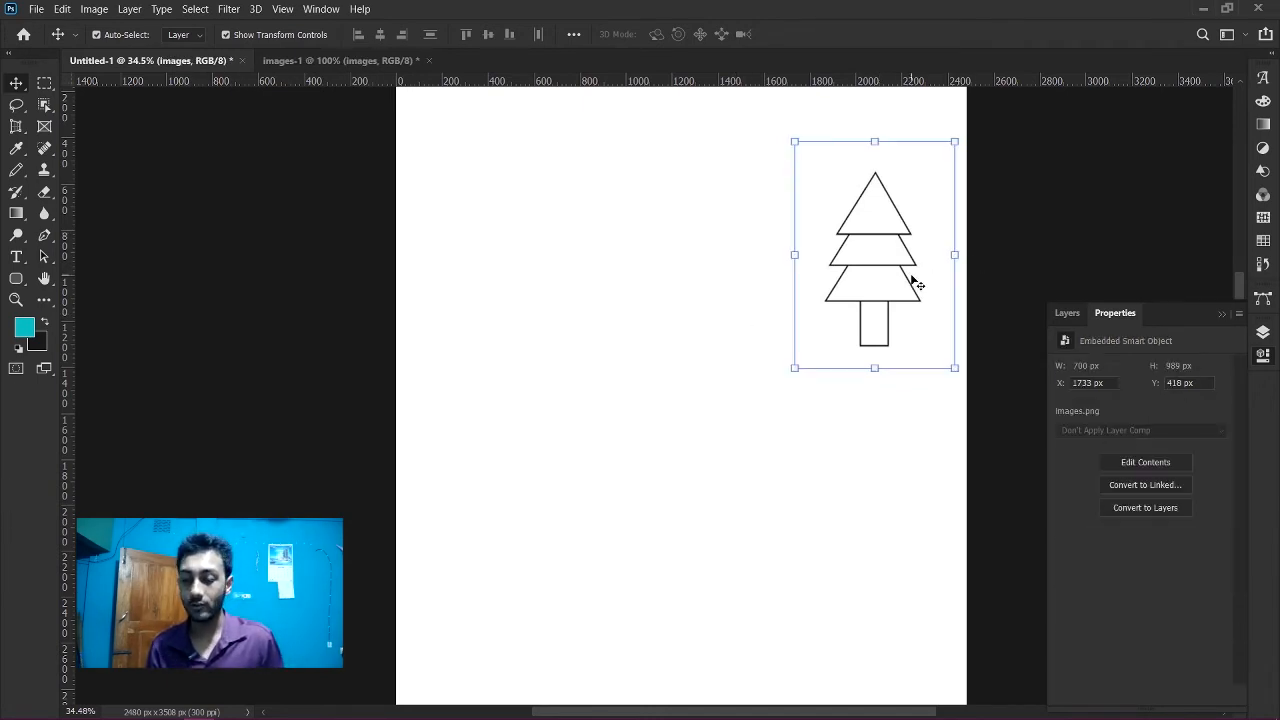
pyautogui.click(697, 397)
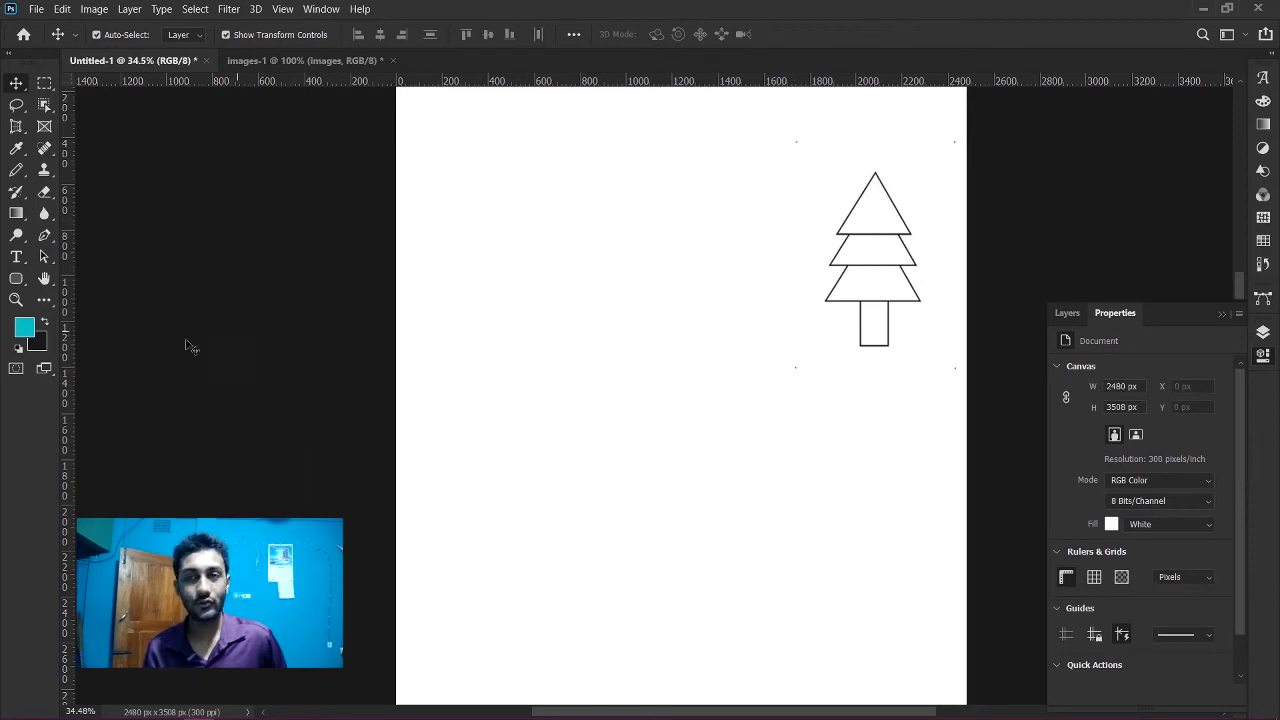
# - Create a 100 × 100 px polygon with 3 sides and the Star option off, in the empty area beside the tree
pyautogui.click(16, 279)
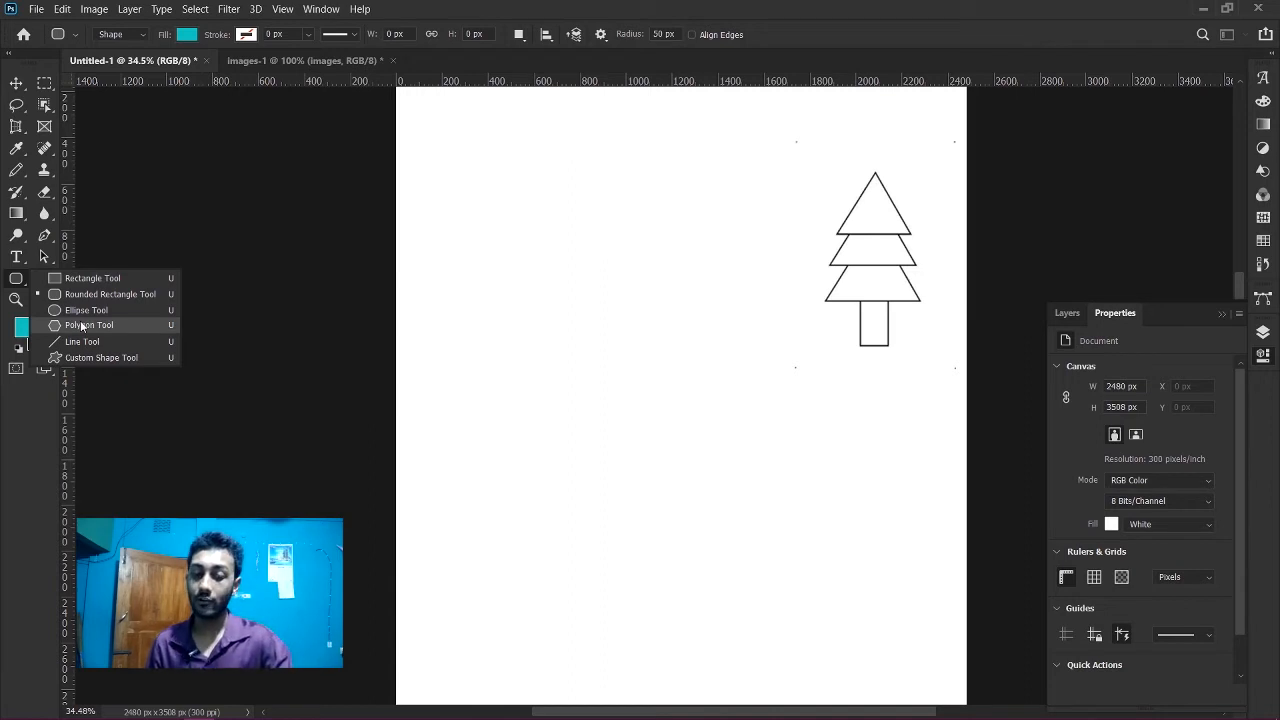
pyautogui.click(82, 325)
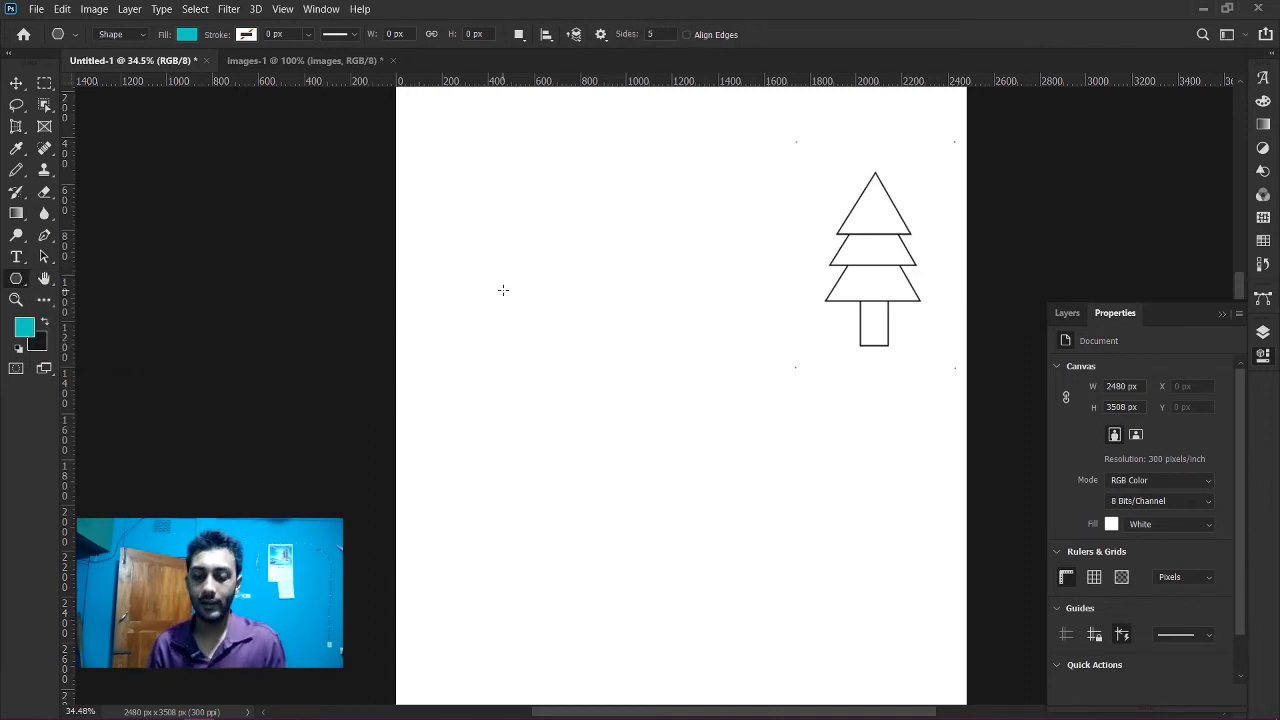
pyautogui.click(530, 369)
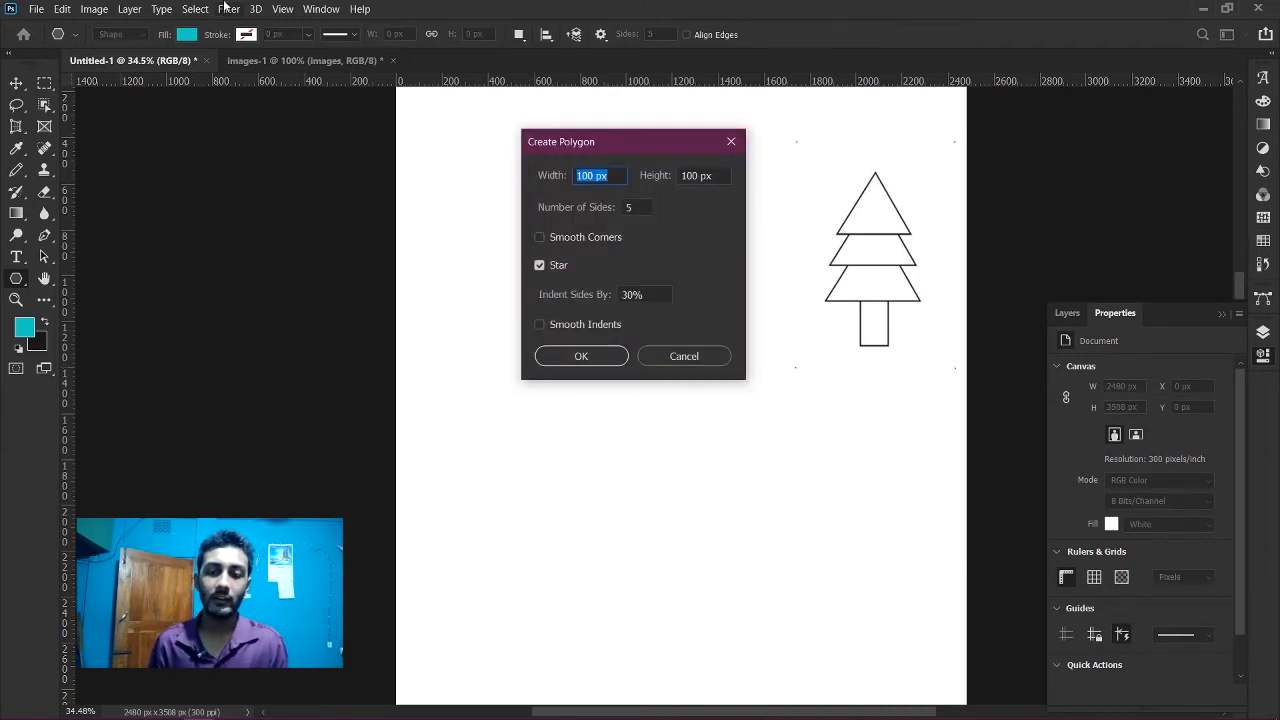
pyautogui.click(548, 267)
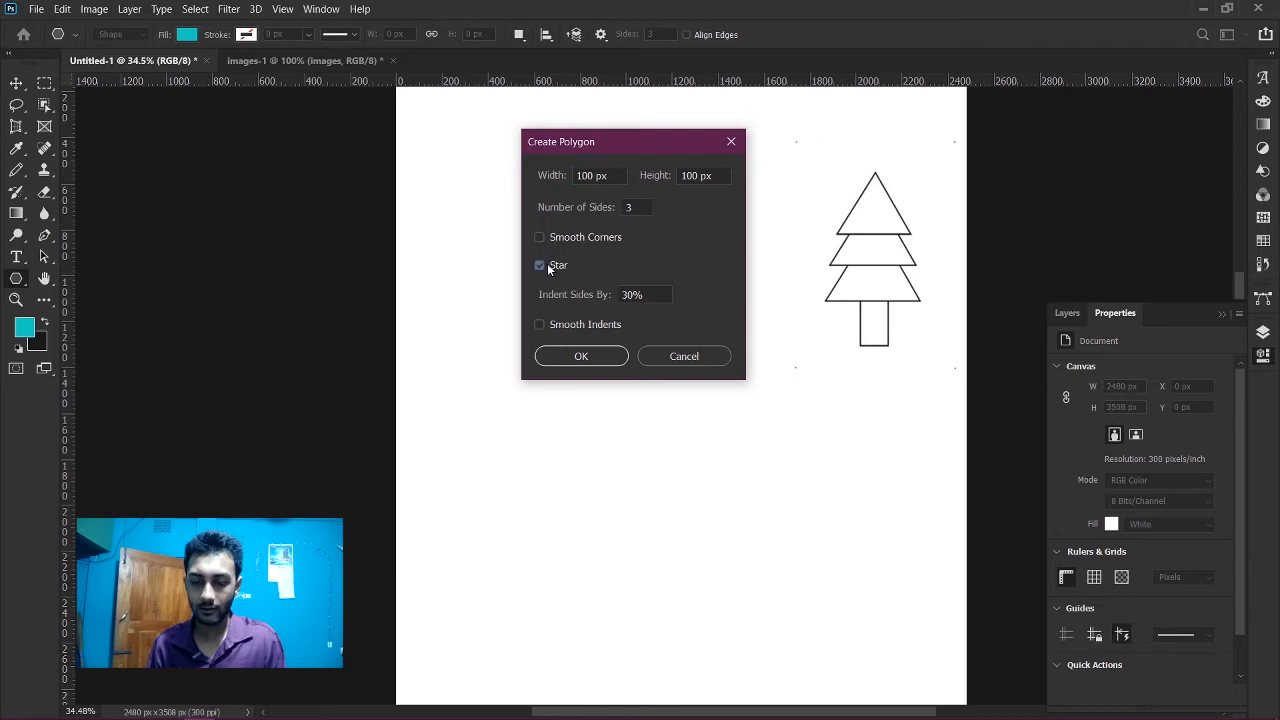
pyautogui.click(580, 357)
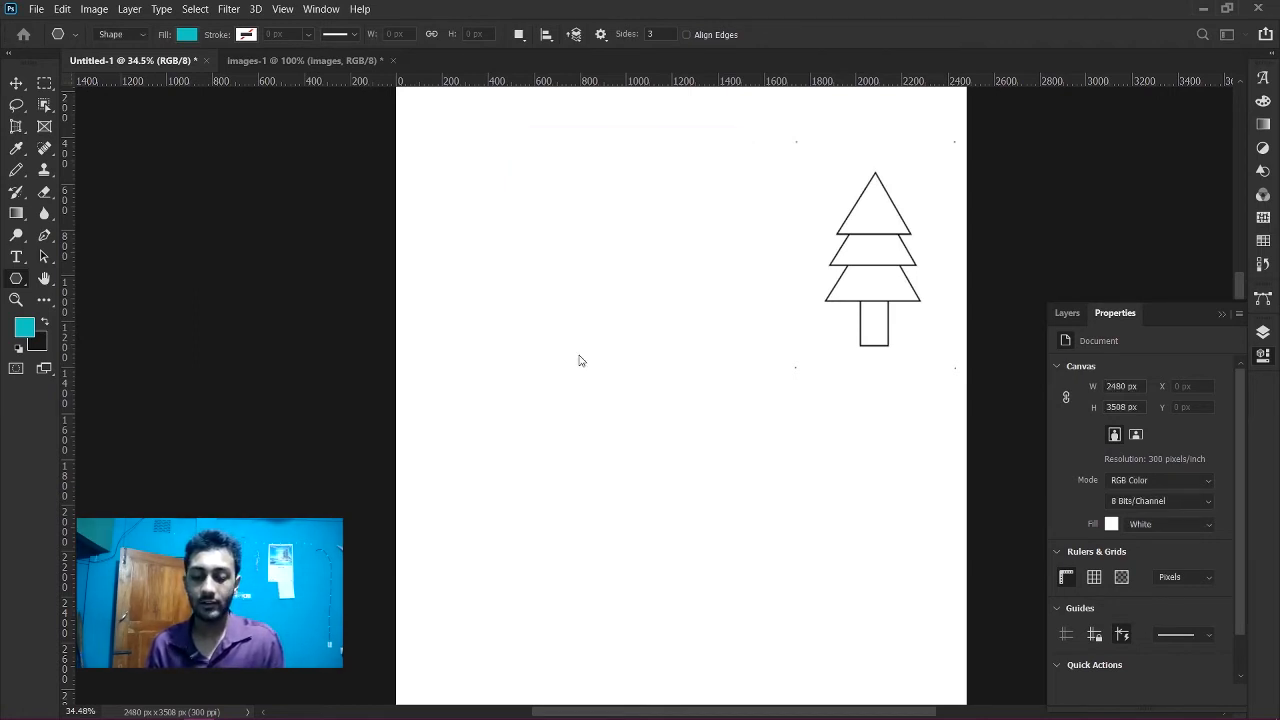
pyautogui.scroll(4, 576, 318)
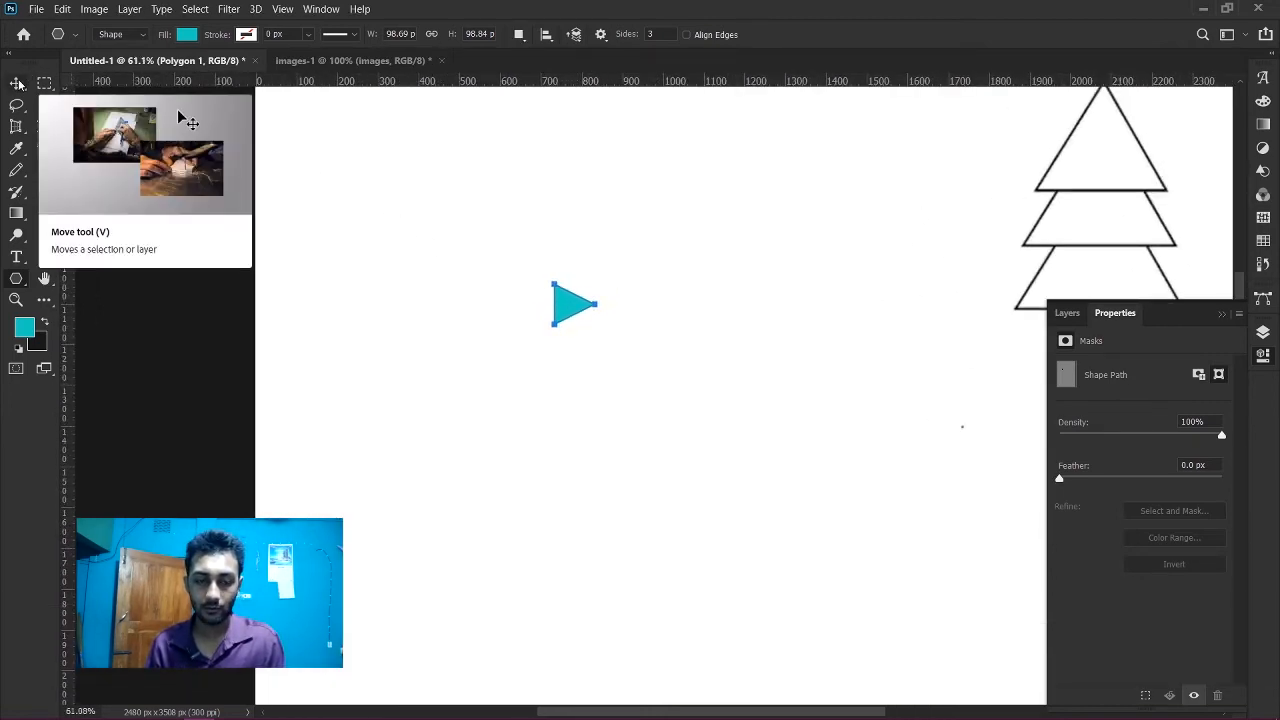
# - Rotate the triangle to an angle of -90° so it points upward, and apply the transform
pyautogui.press('v')
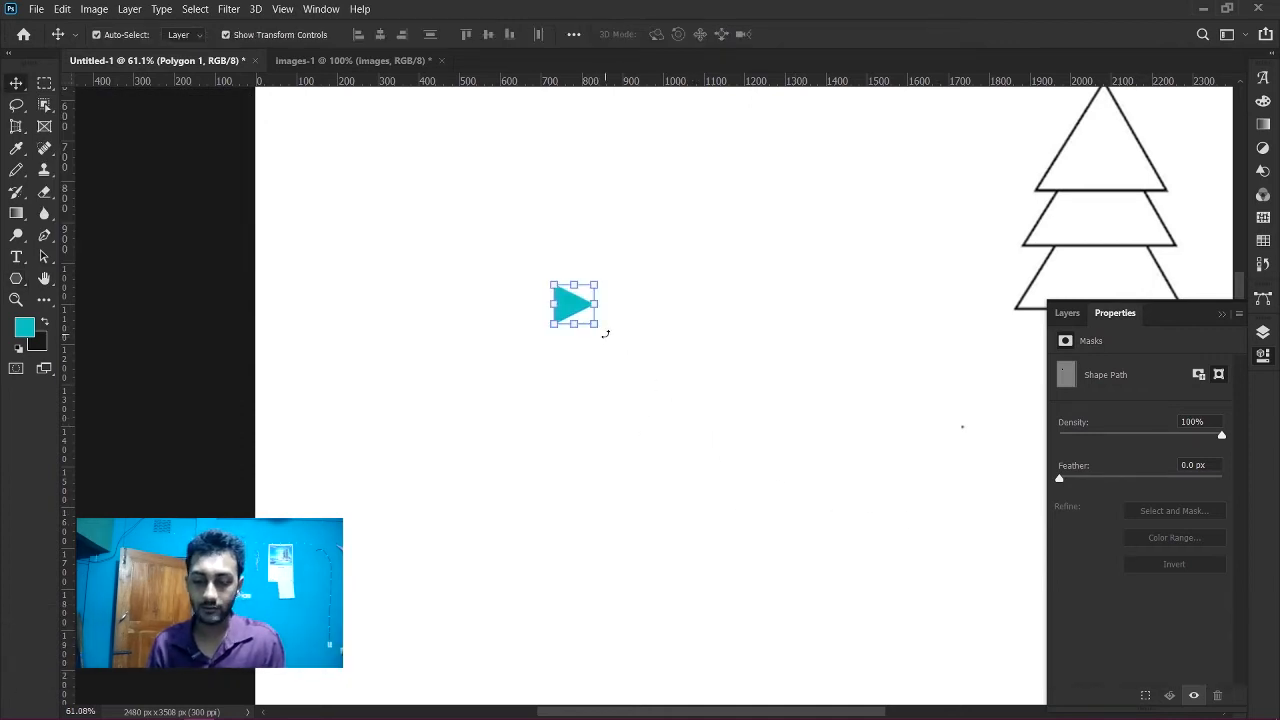
pyautogui.click(605, 333)
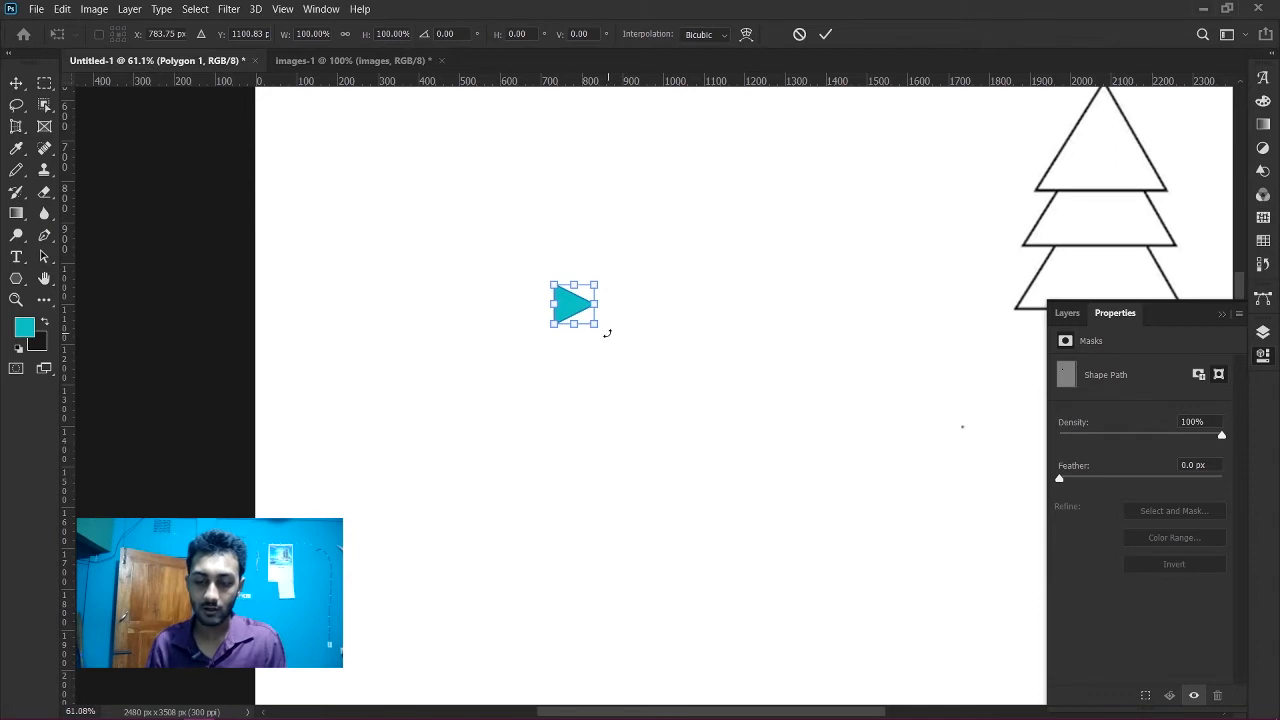
pyautogui.moveTo(607, 333); pyautogui.dragTo(609, 333)
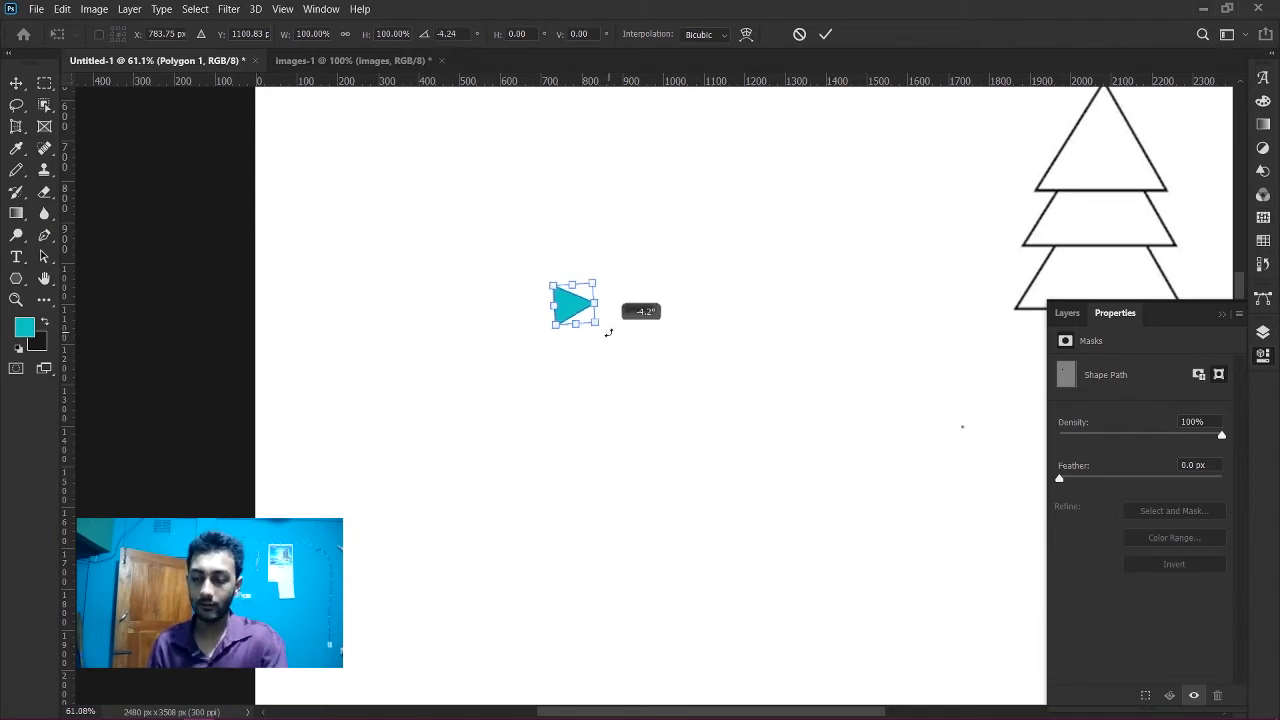
pyautogui.press('shift')
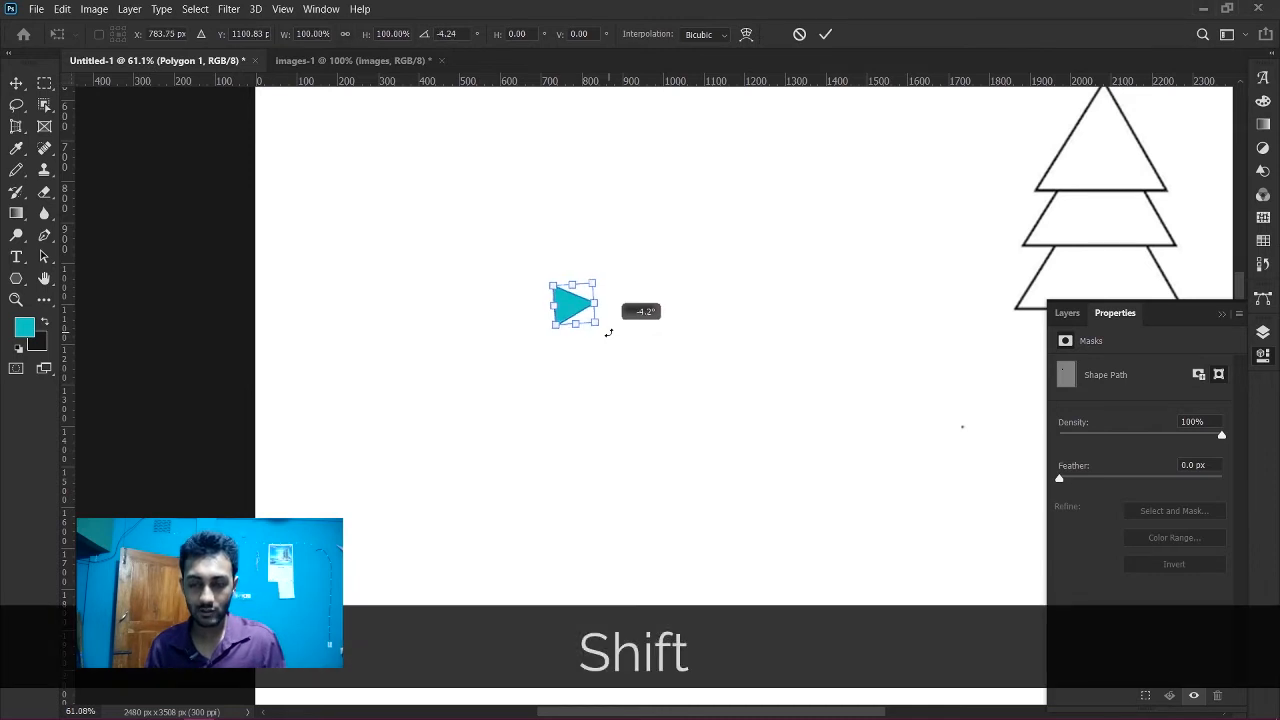
pyautogui.moveTo(608, 333); pyautogui.dragTo(609, 283)
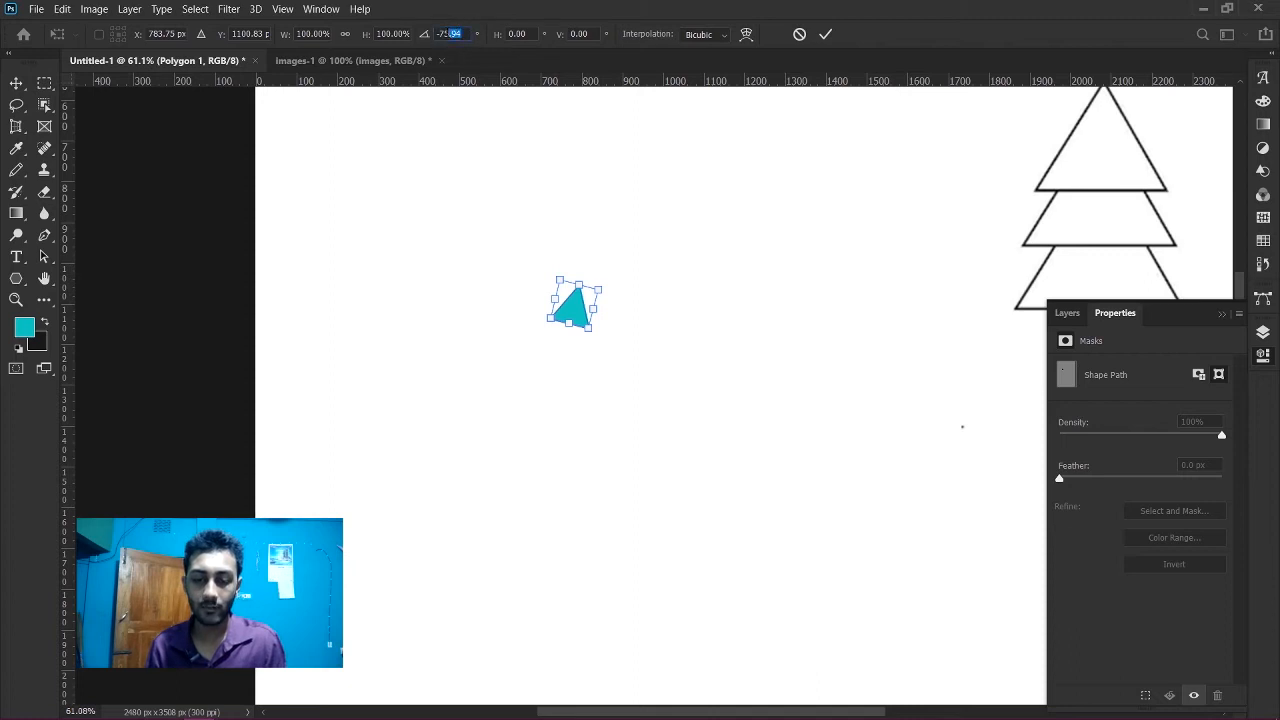
pyautogui.write('-90')
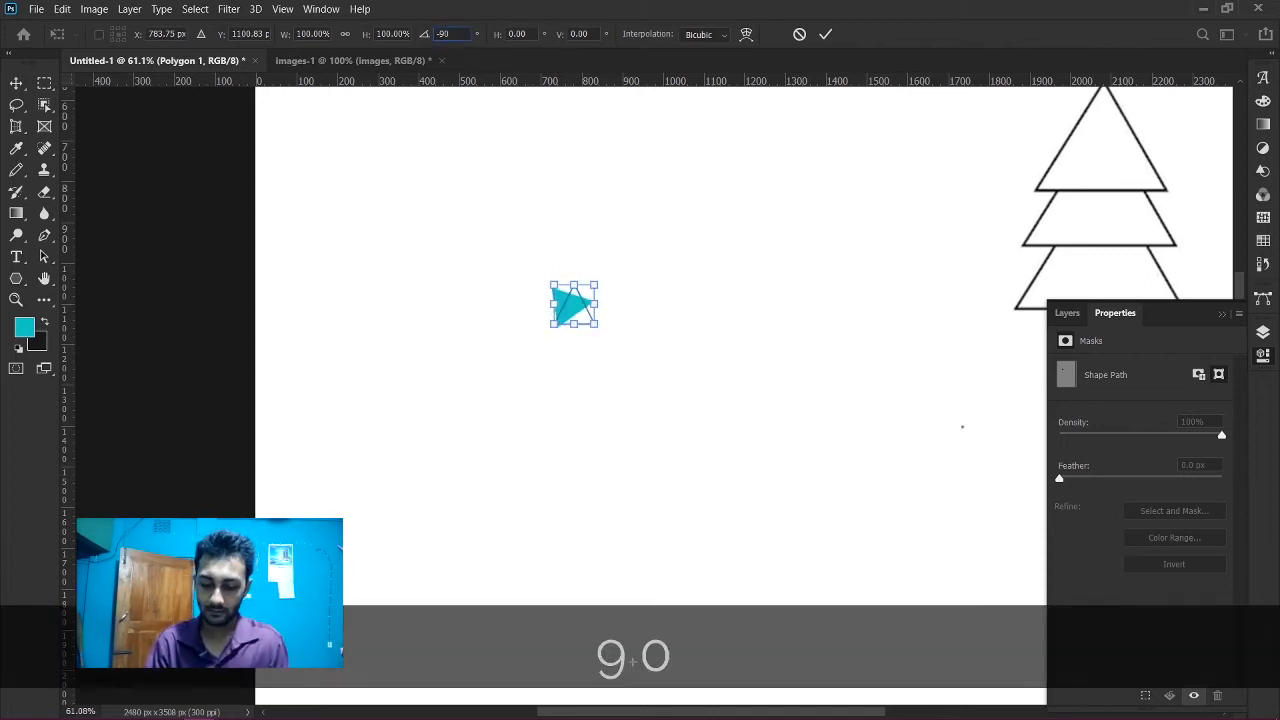
pyautogui.press('Return')
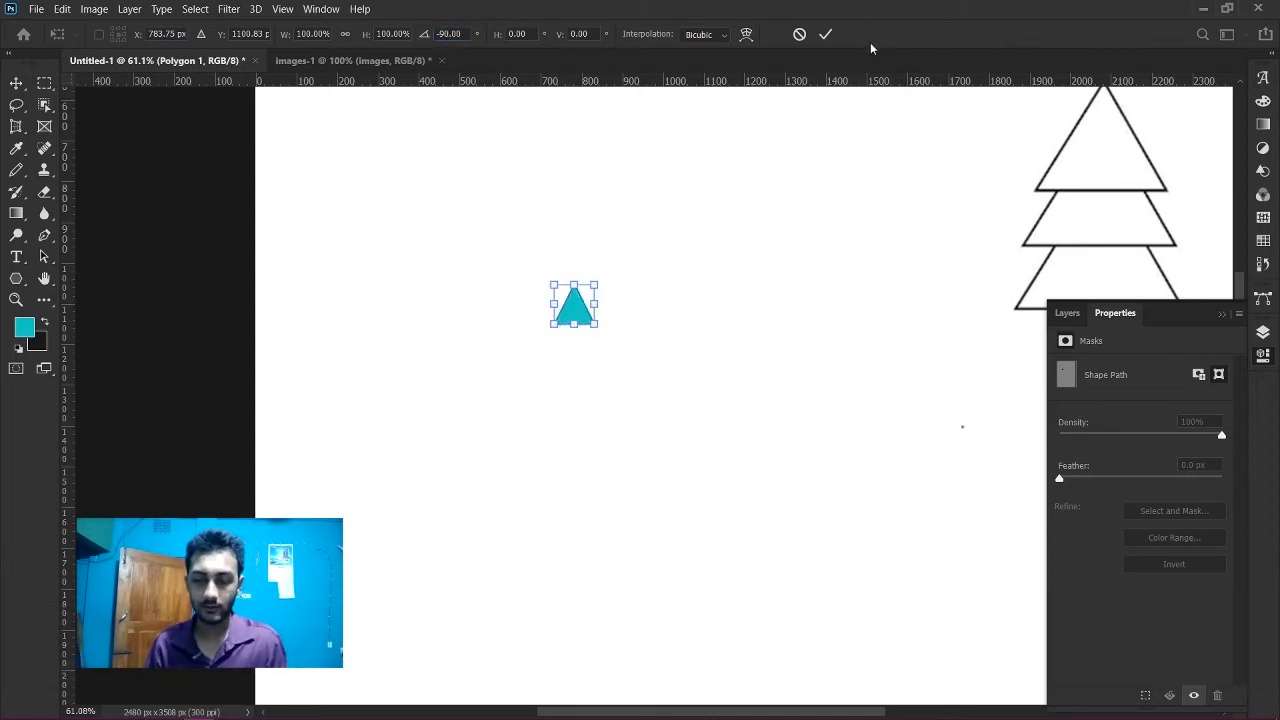
pyautogui.click(826, 34)
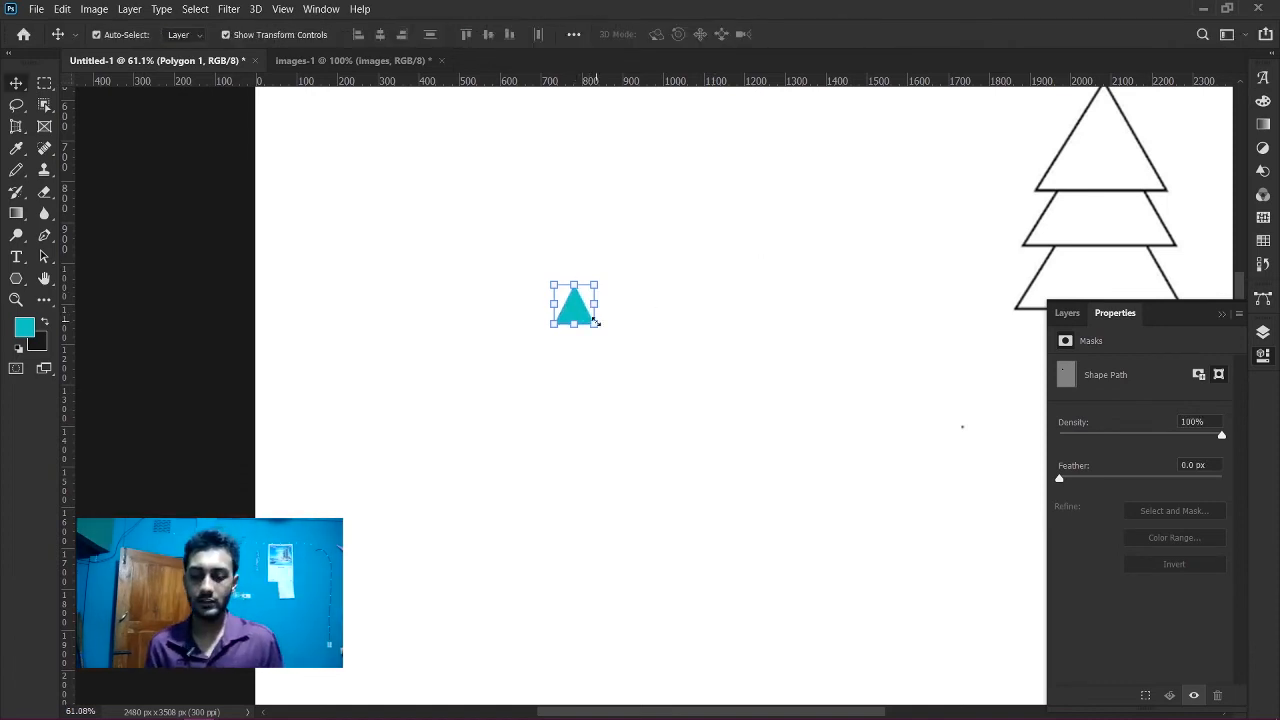
# - Scale the triangle up proportionally to about 491% and apply the transform
pyautogui.press('shift')
pyautogui.moveTo(593, 323); pyautogui.dragTo(737, 486)
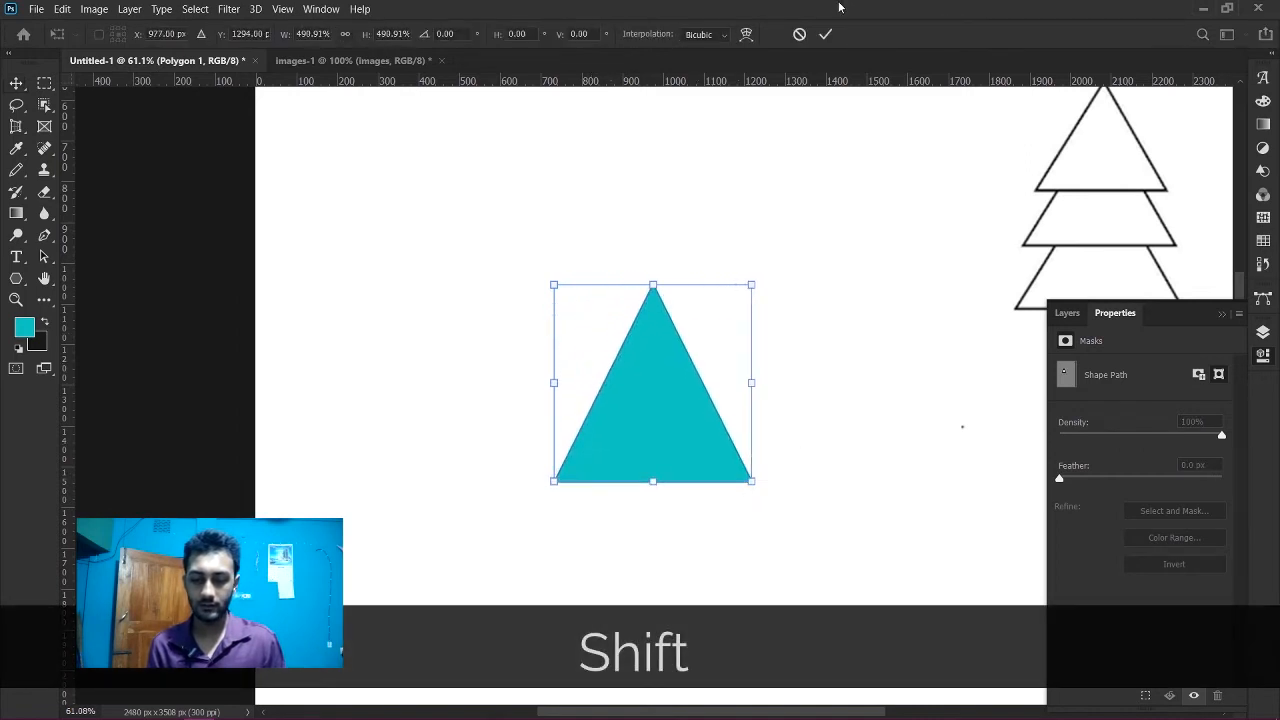
pyautogui.click(826, 34)
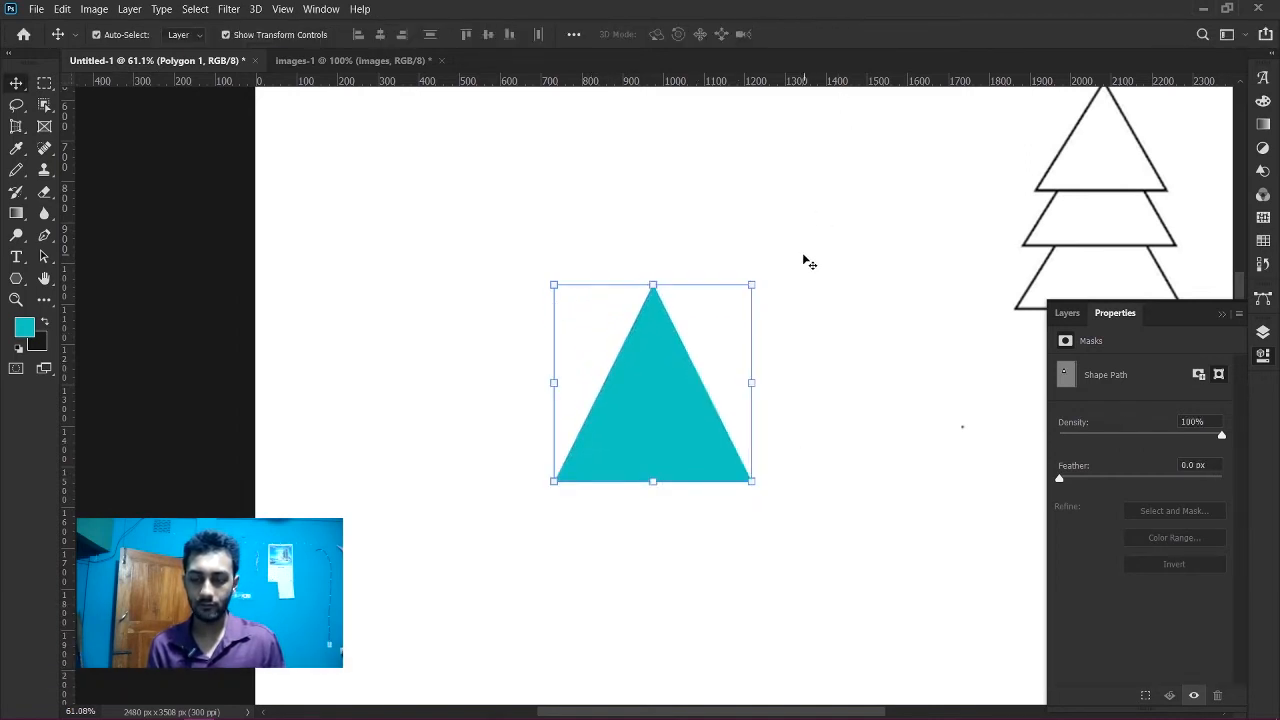
# - Move the triangle about 340 px to the left and about 60 px up on the page
pyautogui.scroll(-2, 808, 260)
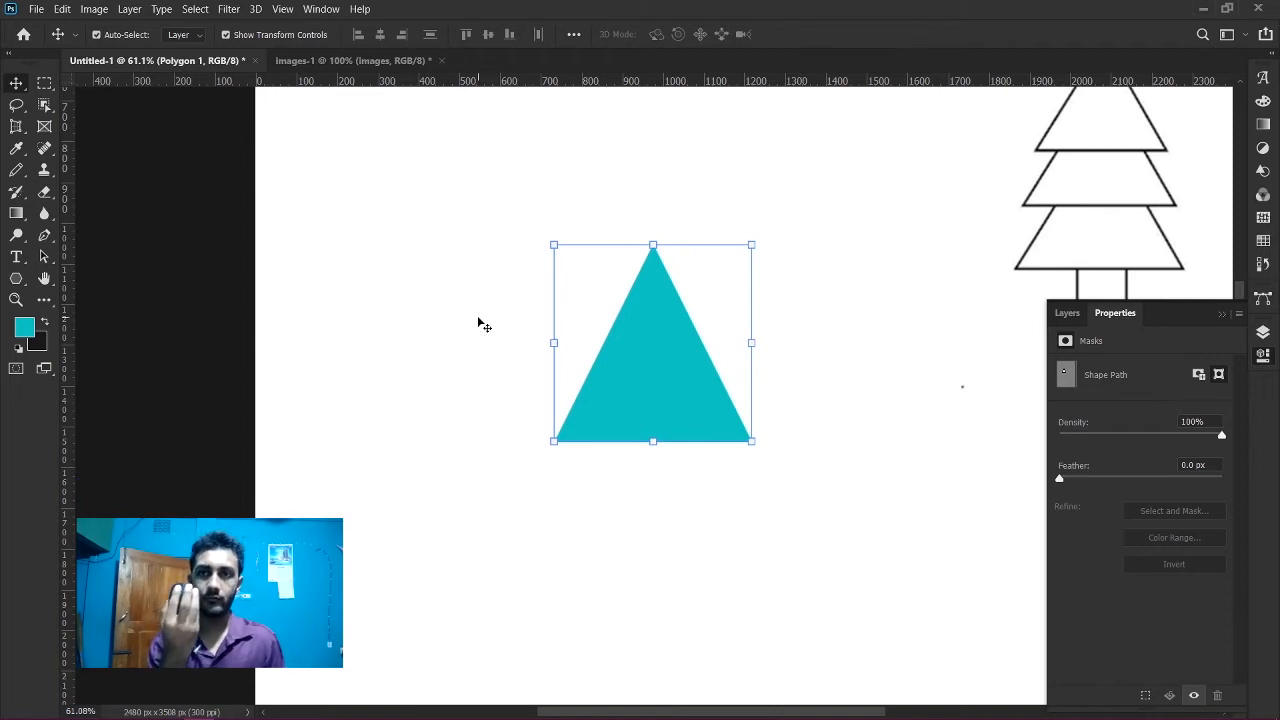
pyautogui.scroll(-5, 479, 322)
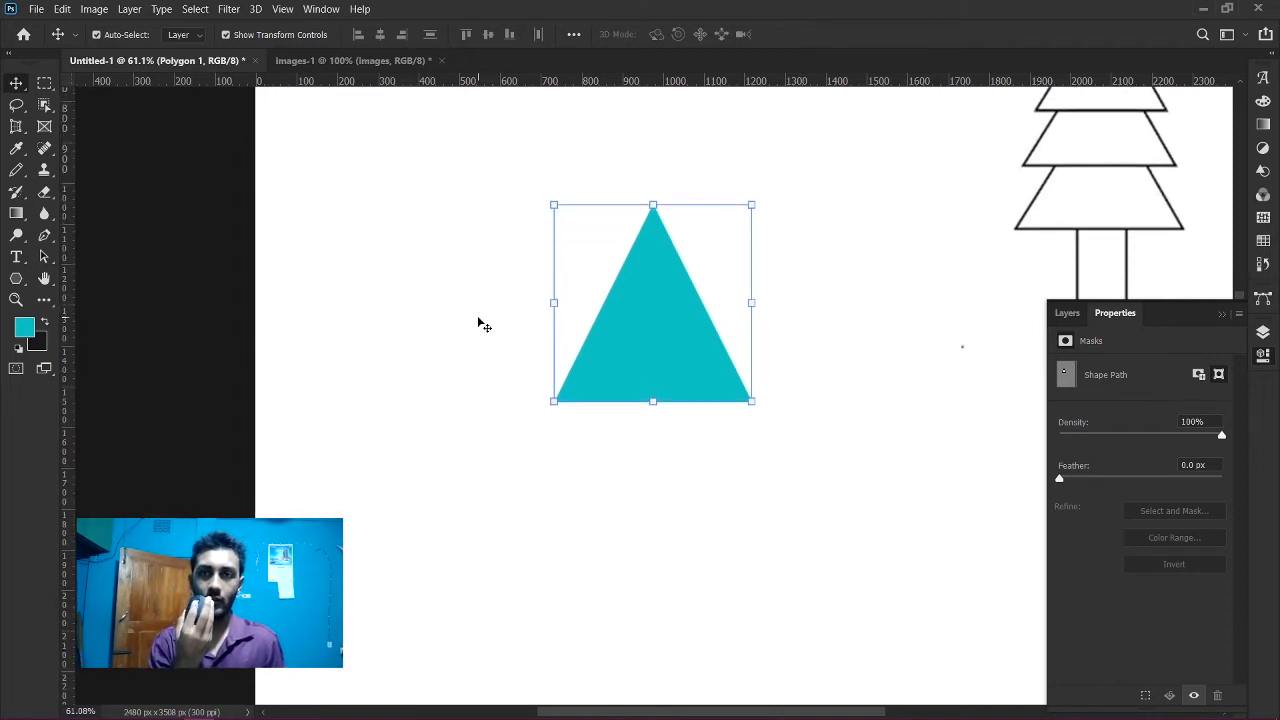
pyautogui.scroll(-2, 479, 322)
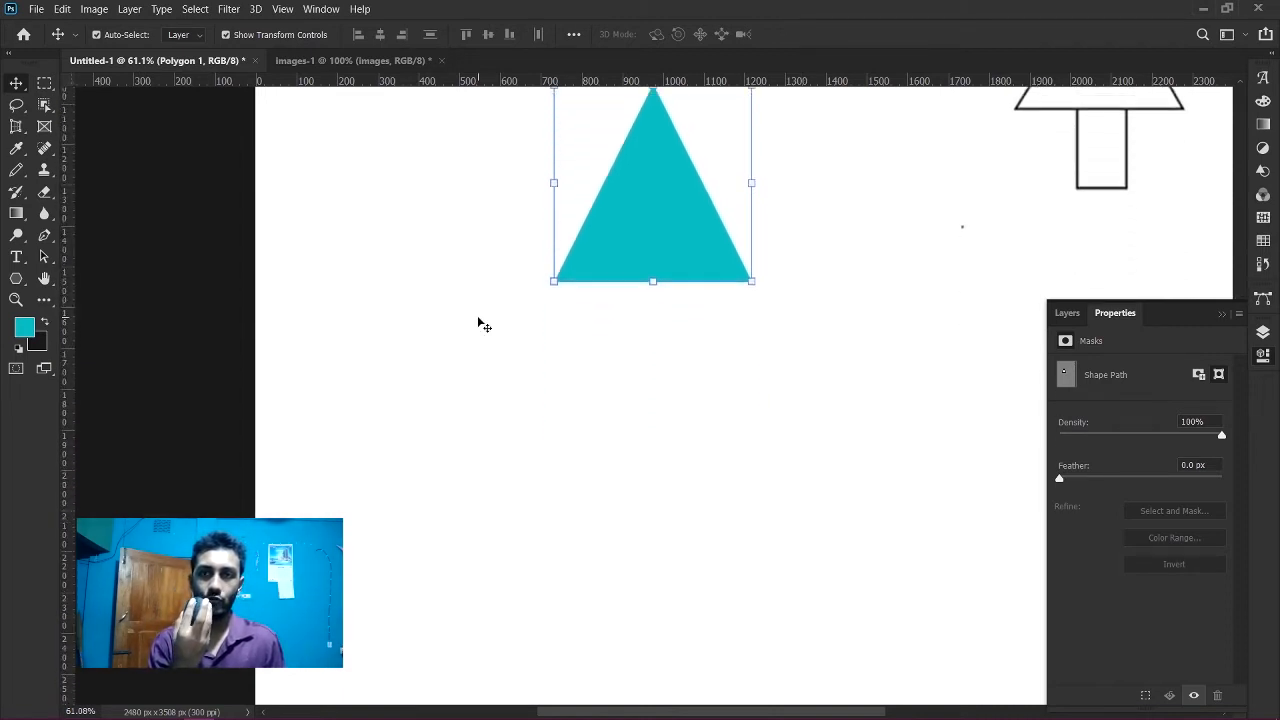
pyautogui.scroll(3, 479, 322)
pyautogui.scroll(1, 479, 322)
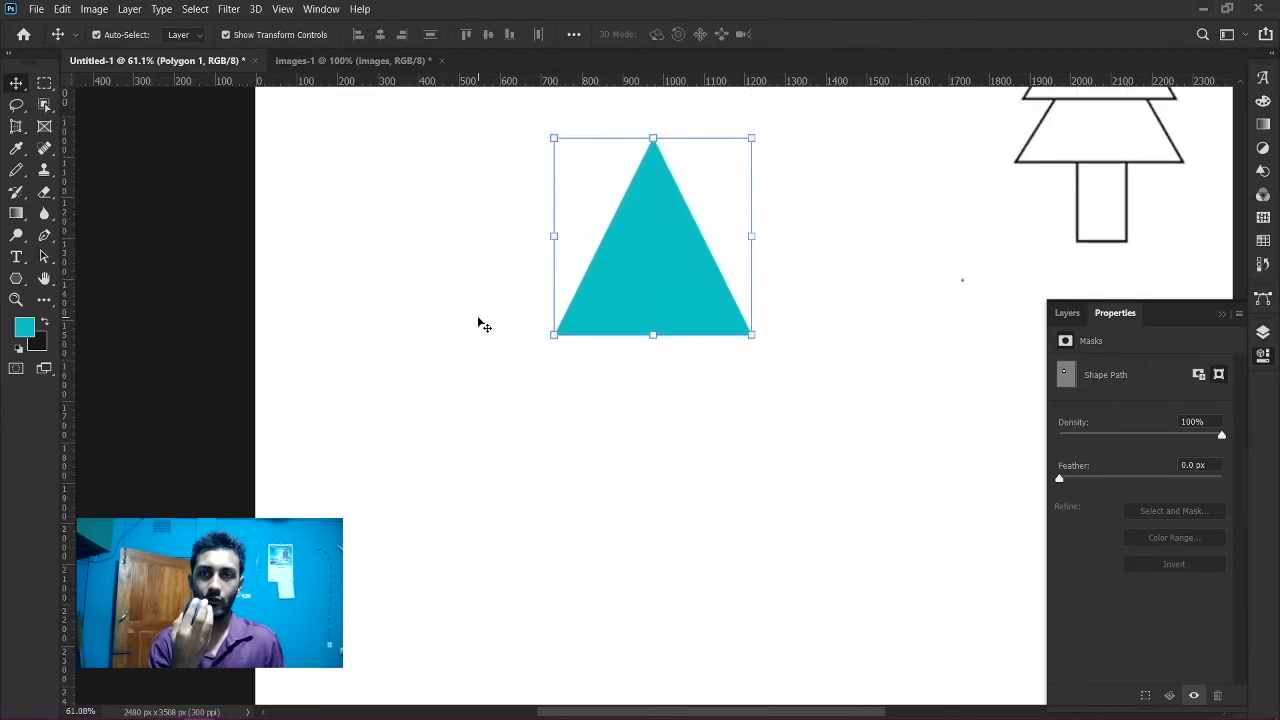
pyautogui.scroll(-3, 479, 322)
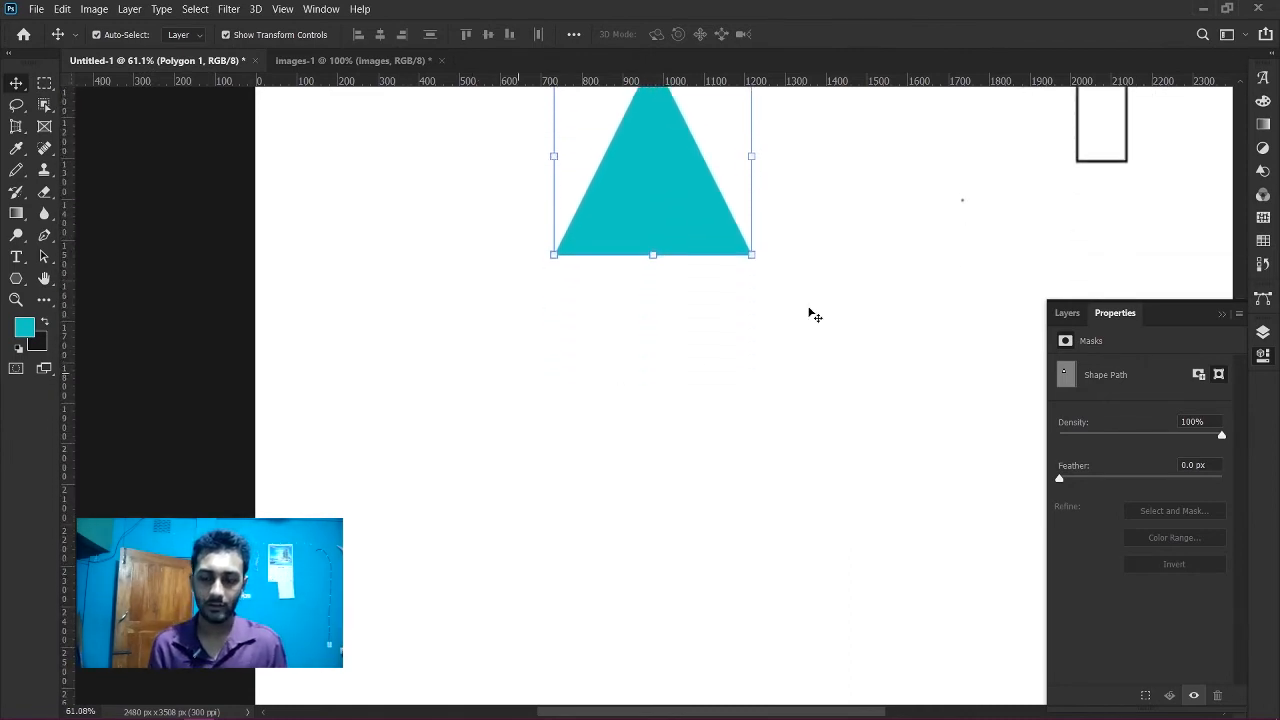
pyautogui.scroll(4, 746, 294)
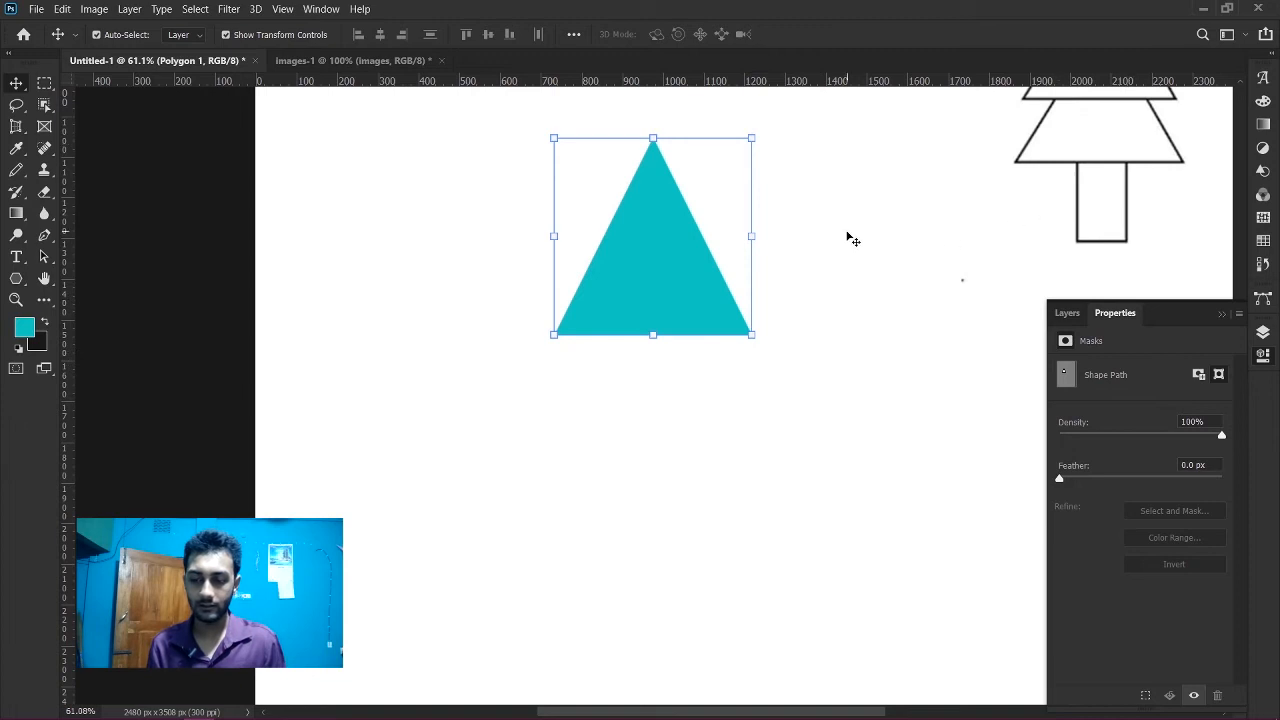
pyautogui.moveTo(660, 243); pyautogui.dragTo(508, 216)
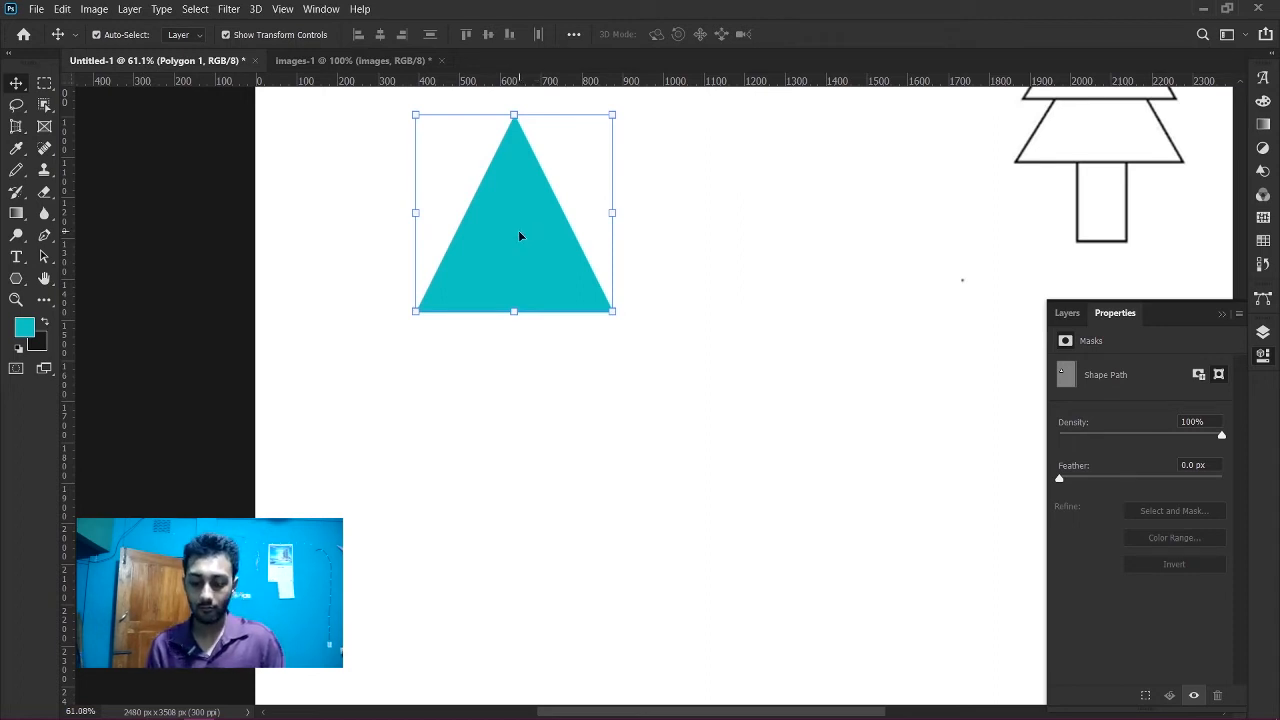
# - Duplicate the teal triangle and place the copy about 170 px straight below the original, overlapping it
pyautogui.press('alt')
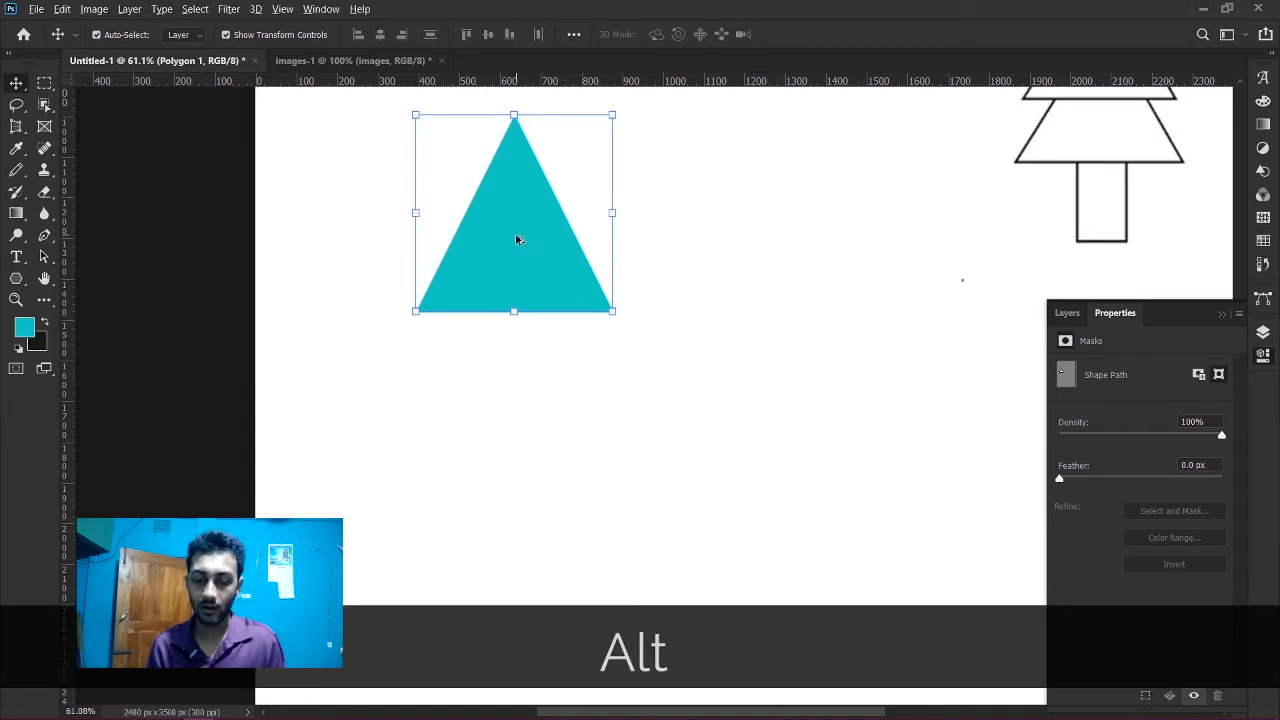
pyautogui.moveTo(517, 239); pyautogui.dragTo(518, 313)
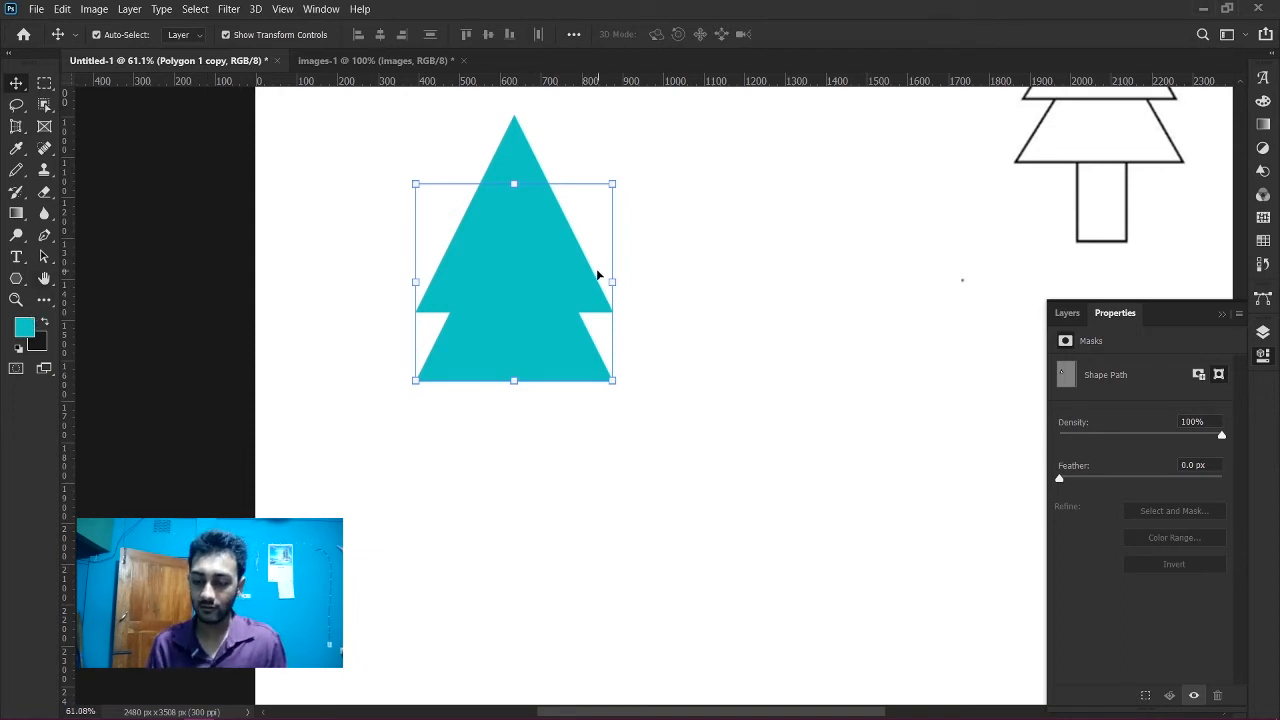
pyautogui.press('Return')
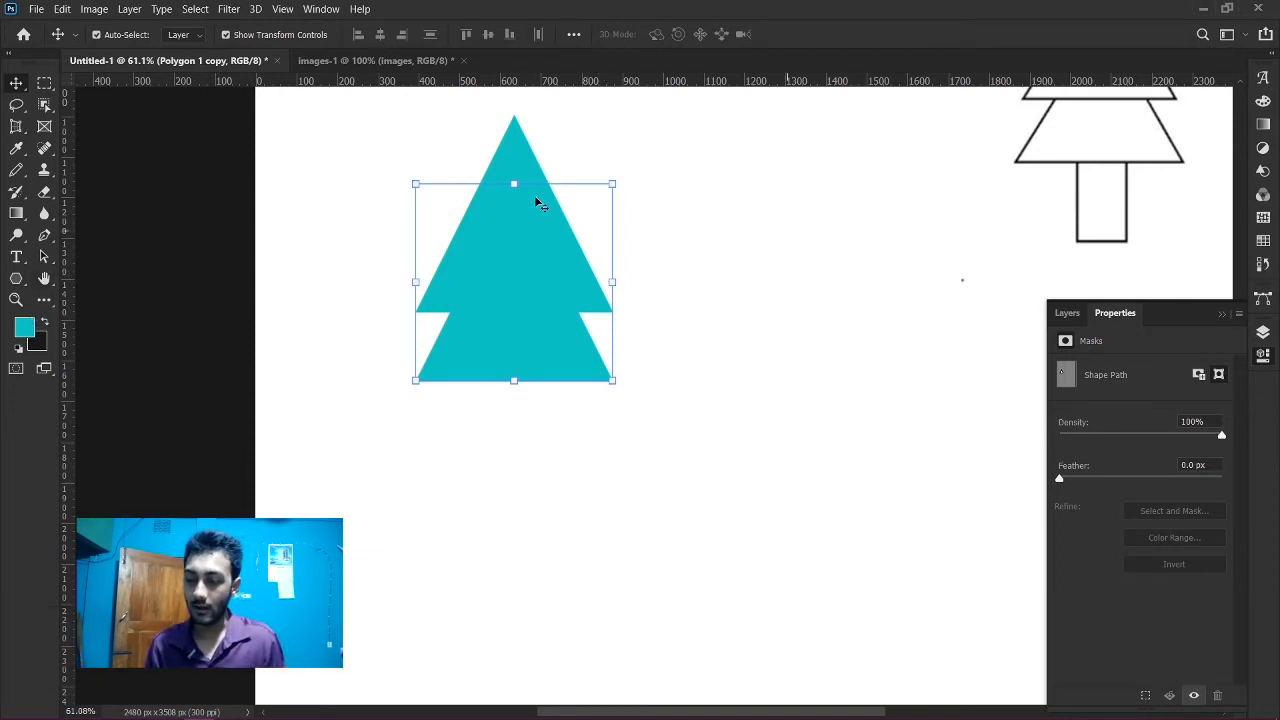
# - Set the foreground colour to red #cd1627 and fill the duplicated triangle with it
pyautogui.click(28, 335)
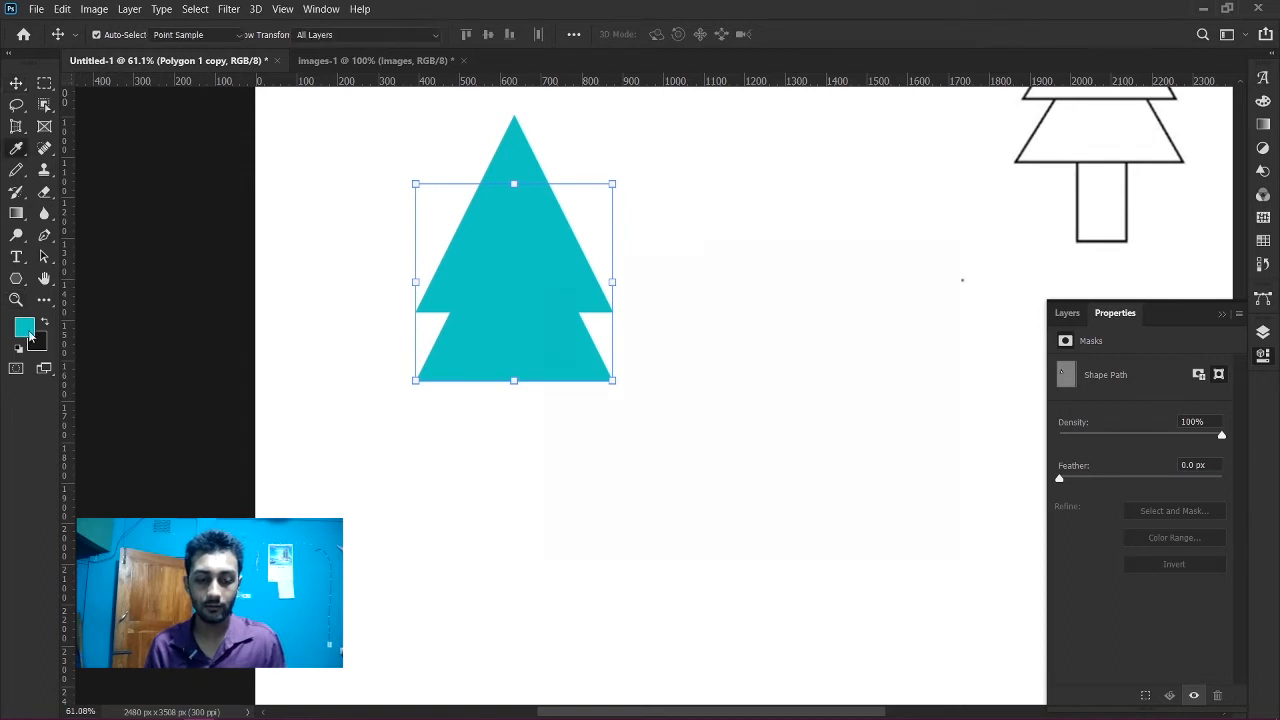
pyautogui.write('cd1627')
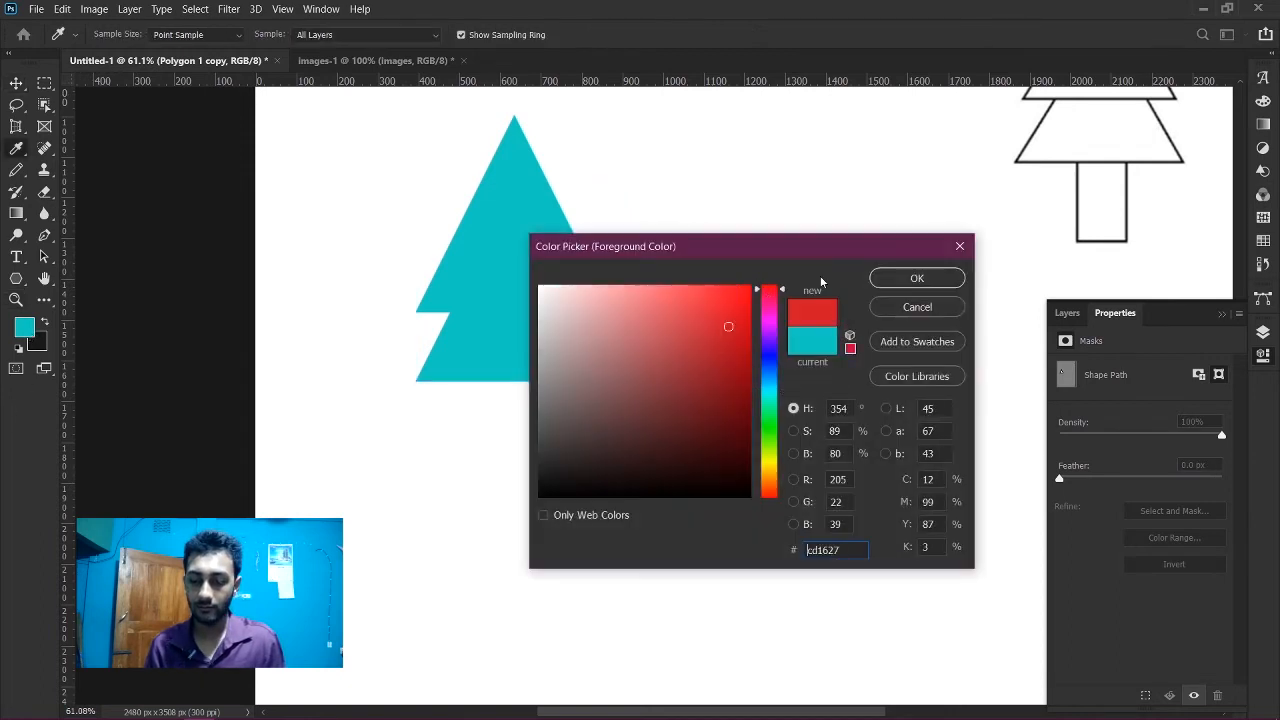
pyautogui.click(916, 278)
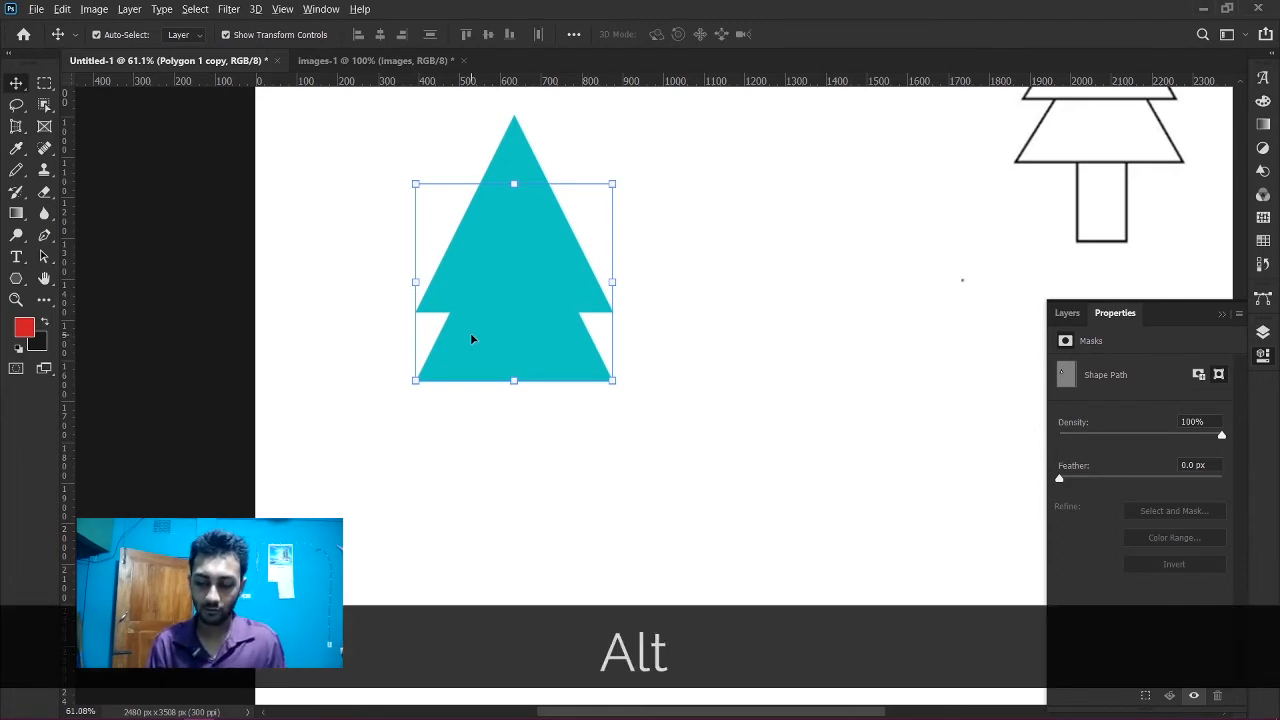
pyautogui.hotkey('alt', 'BackSpace')
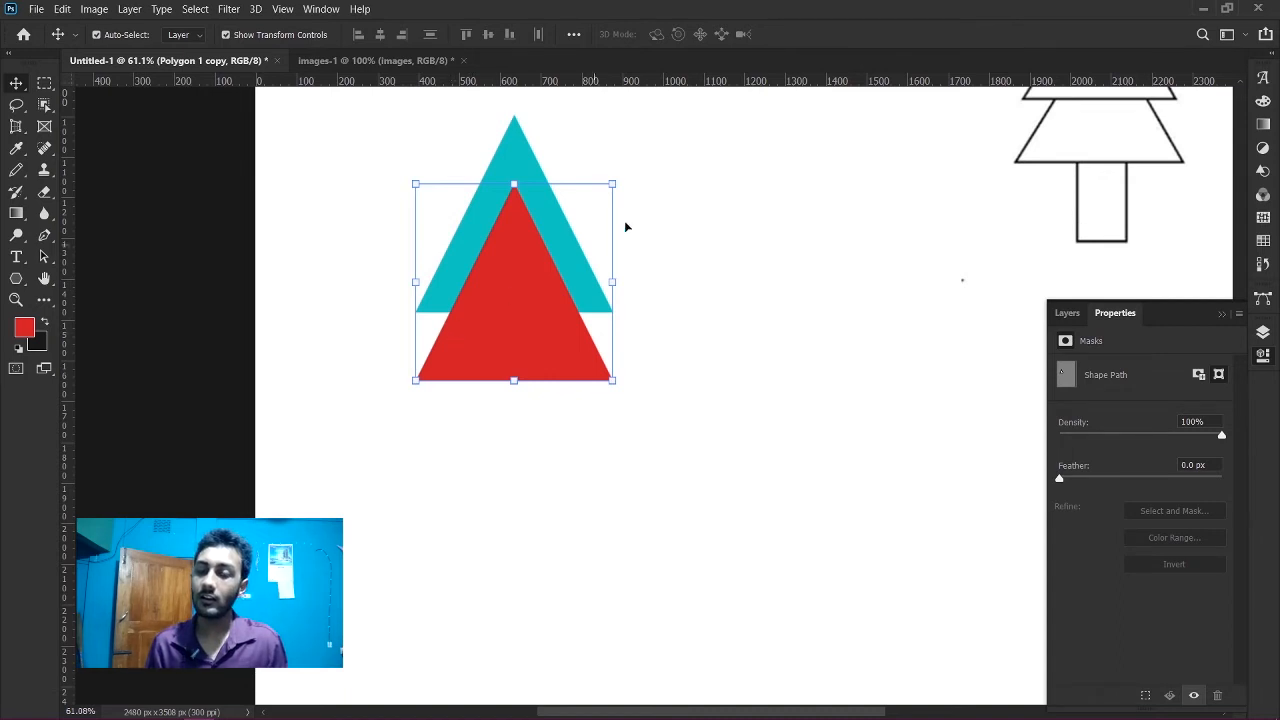
pyautogui.scroll(4, 668, 200)
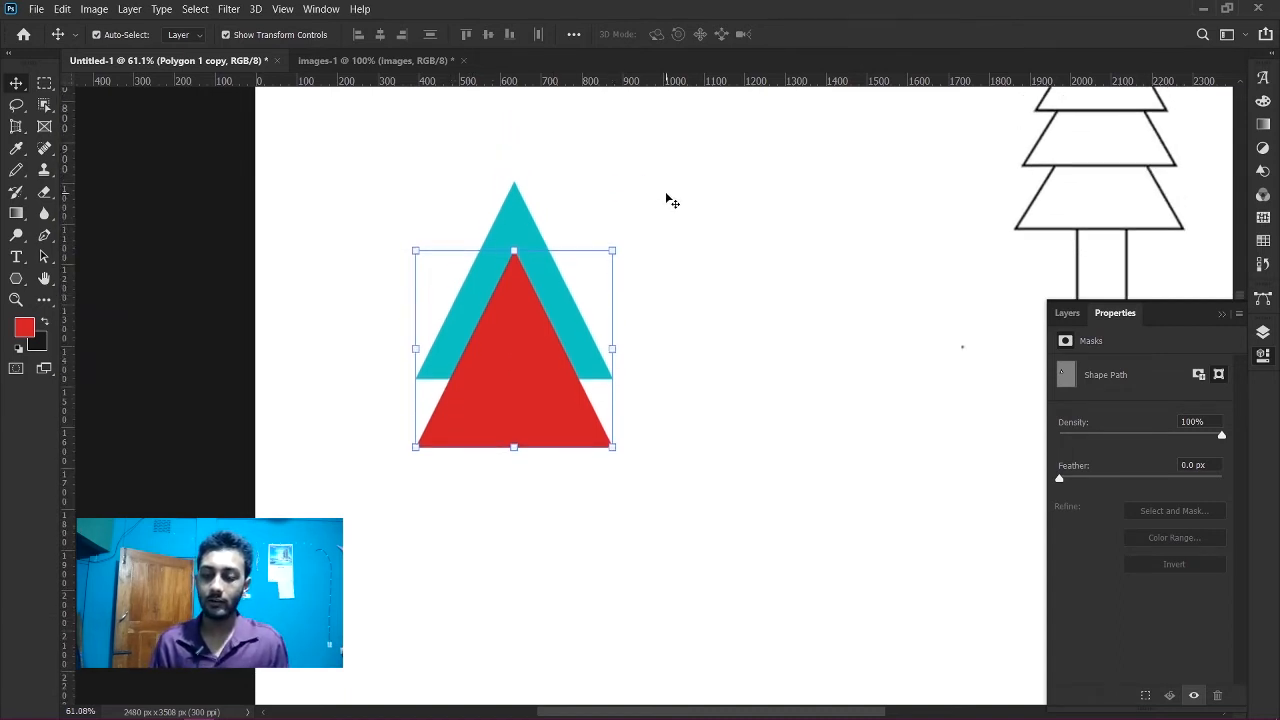
pyautogui.scroll(1, 668, 200)
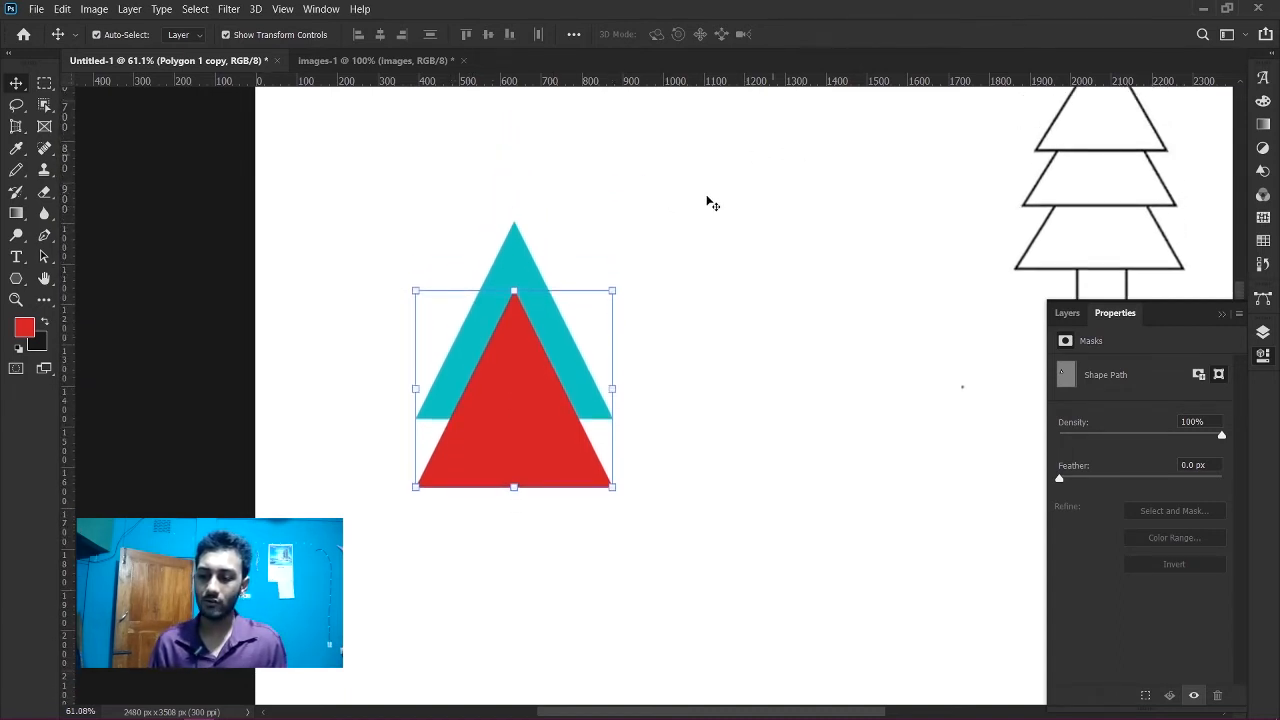
pyautogui.scroll(1, 1131, 206)
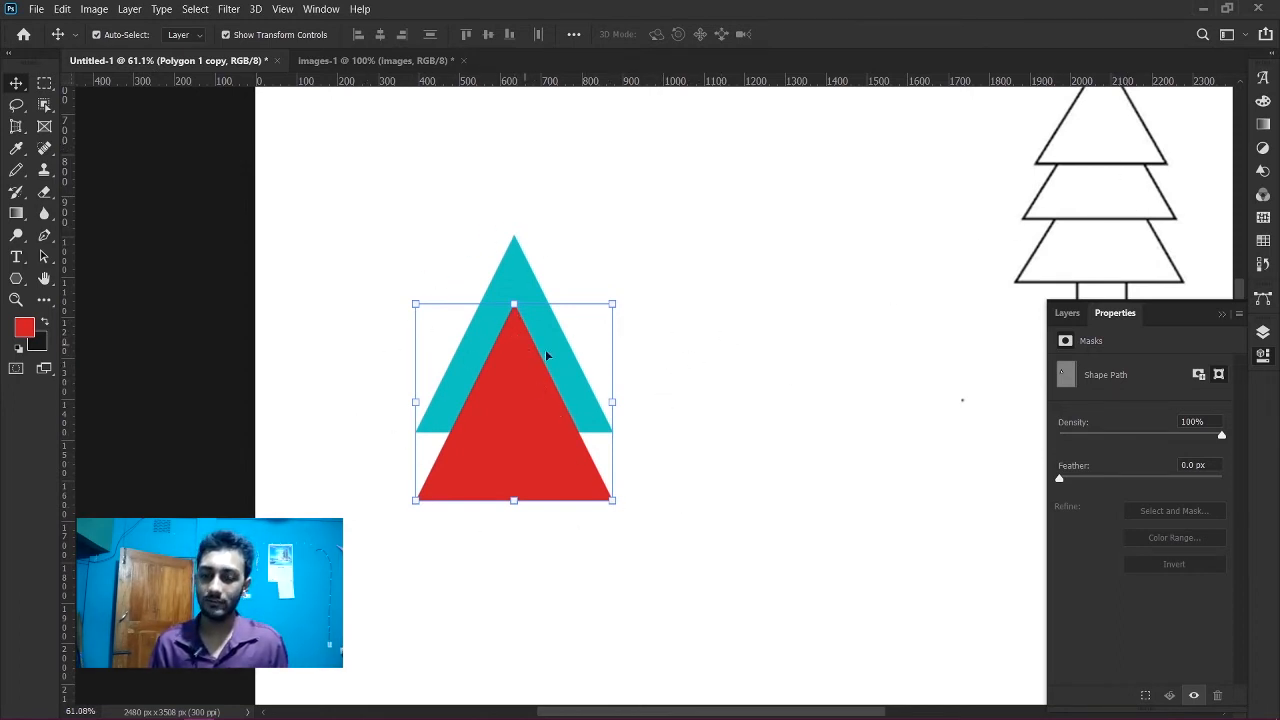
# - Undo the red fill on the duplicated triangle
pyautogui.press('ctrl')
pyautogui.hotkey('ctrl', 'z')
pyautogui.hotkey('ctrl', 'z')
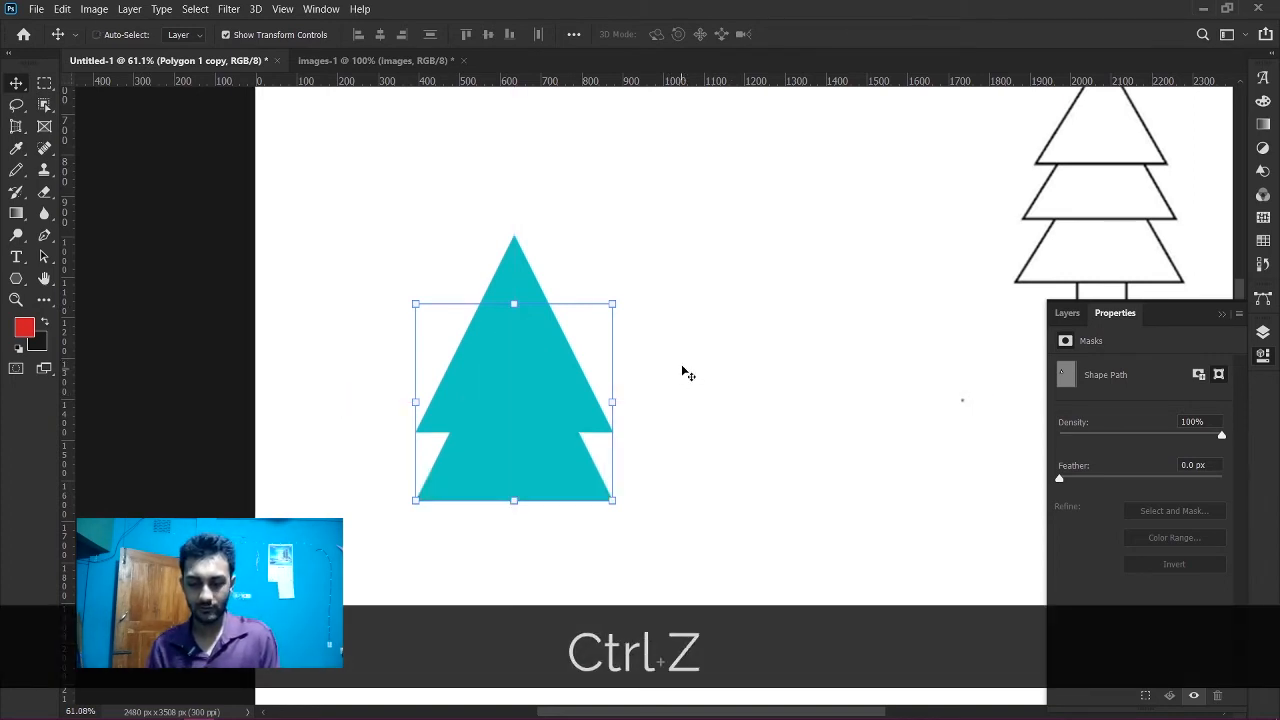
pyautogui.scroll(-2, 710, 290)
pyautogui.scroll(1, 708, 288)
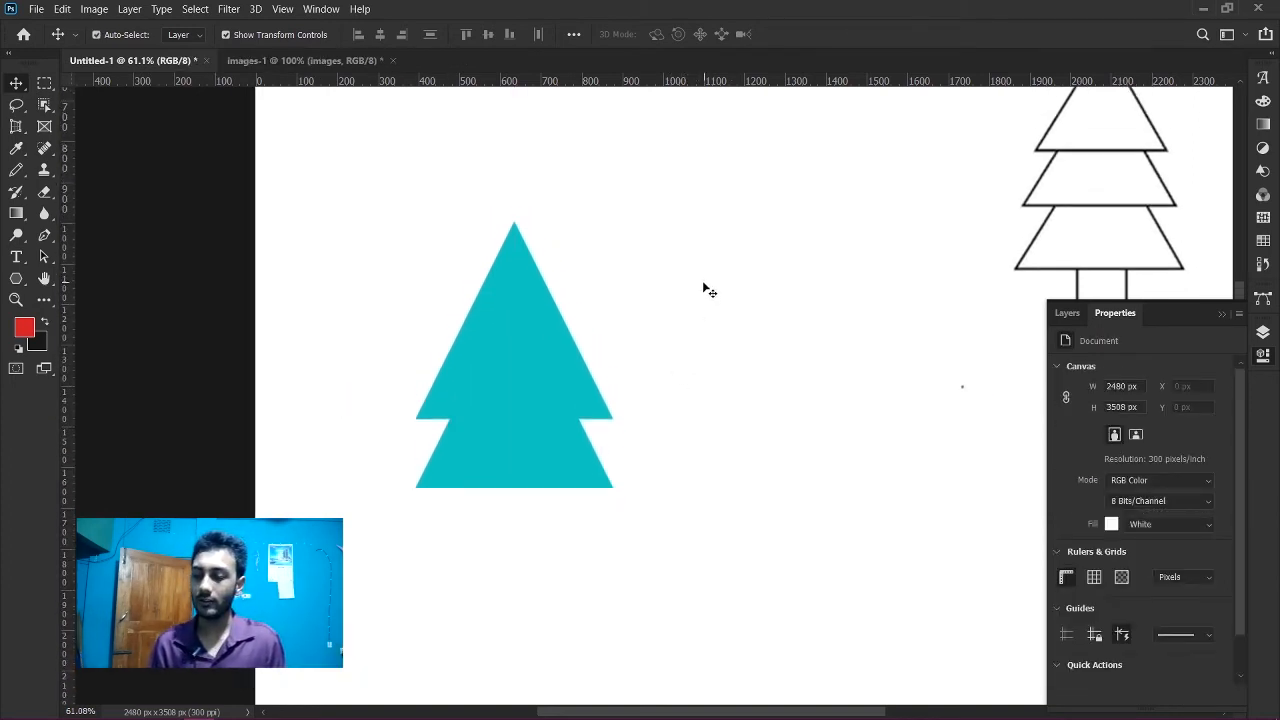
# - Select the original upper triangle and give its shape a dark green stroke colour from the recently used colours
pyautogui.click(510, 351)
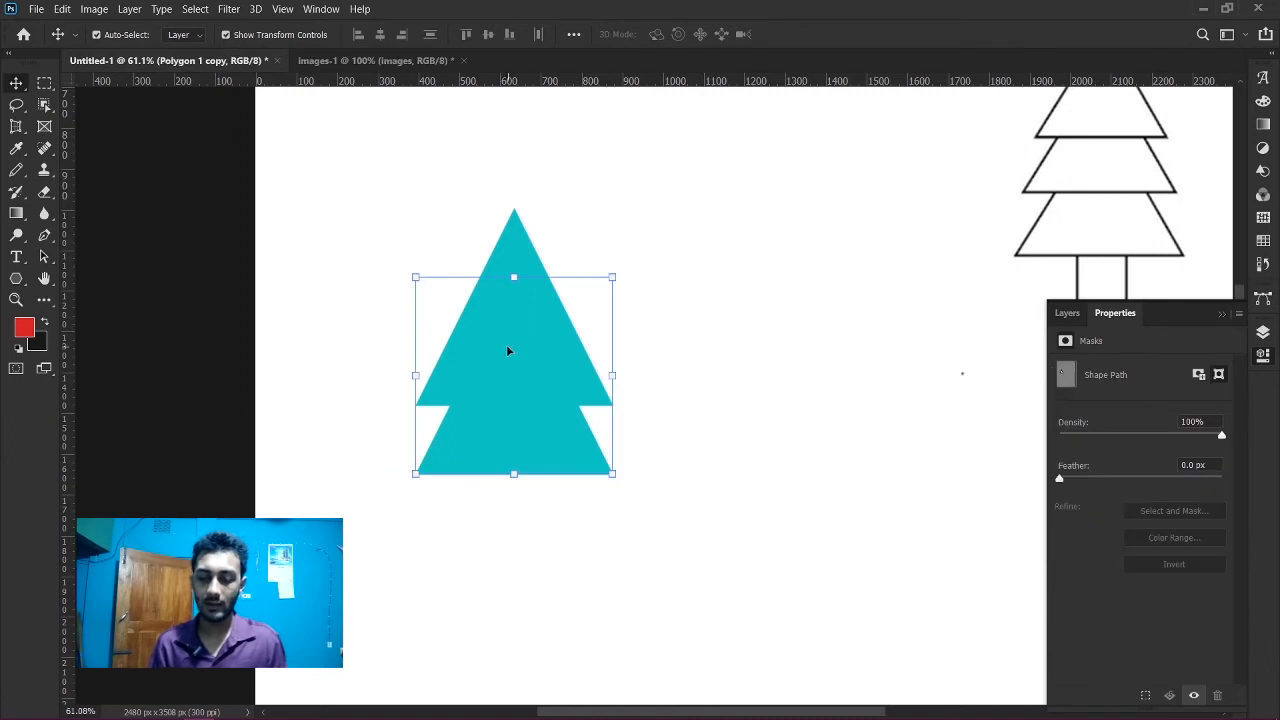
pyautogui.click(513, 240)
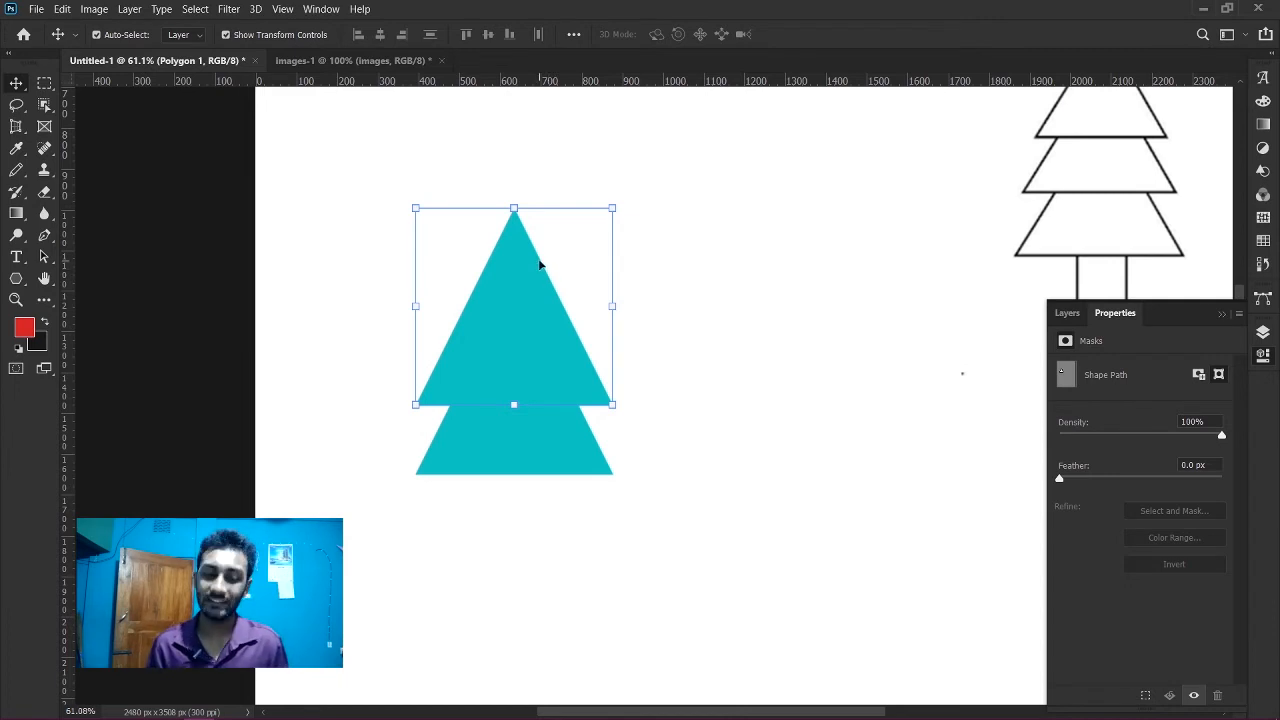
pyautogui.click(17, 280)
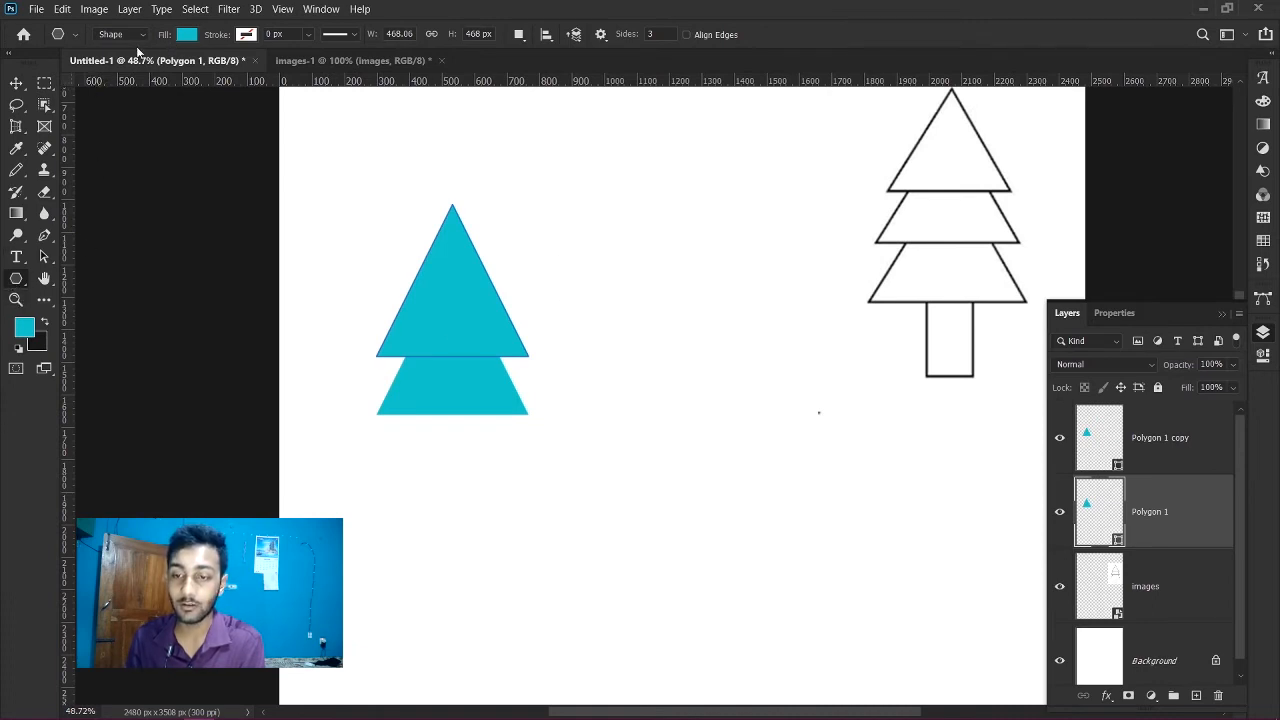
pyautogui.click(192, 35)
pyautogui.click(243, 38)
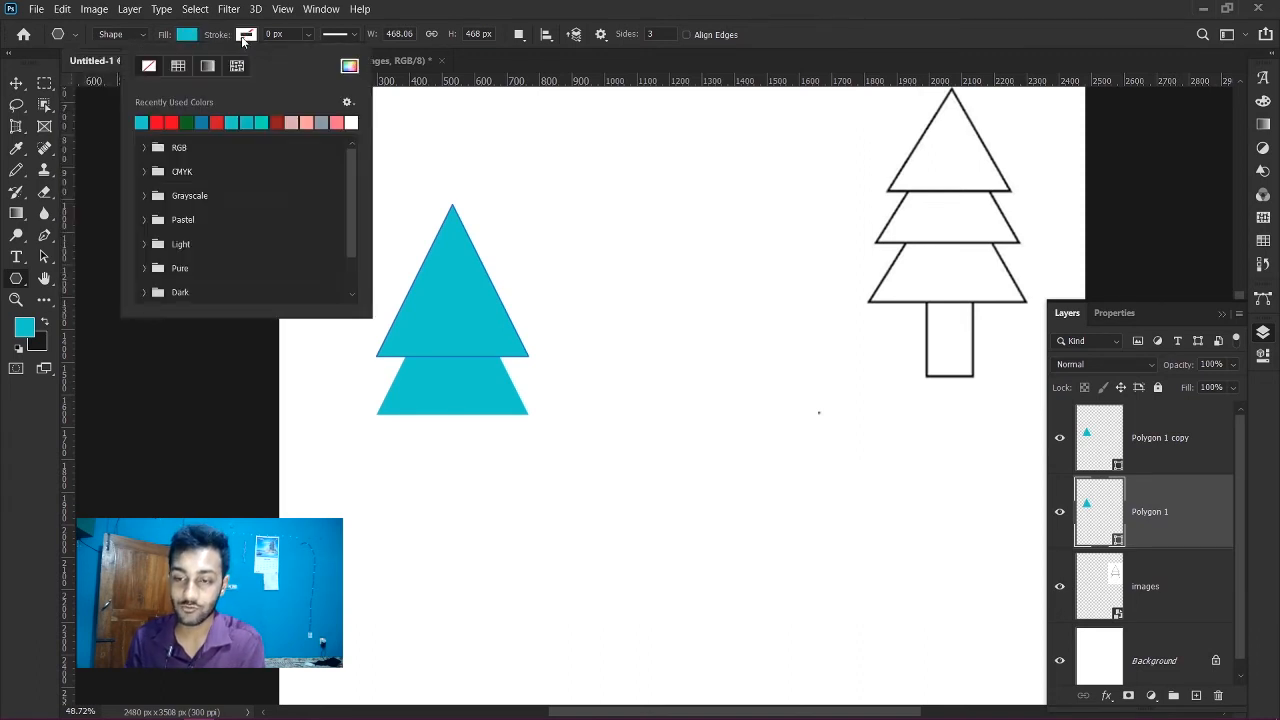
pyautogui.click(187, 121)
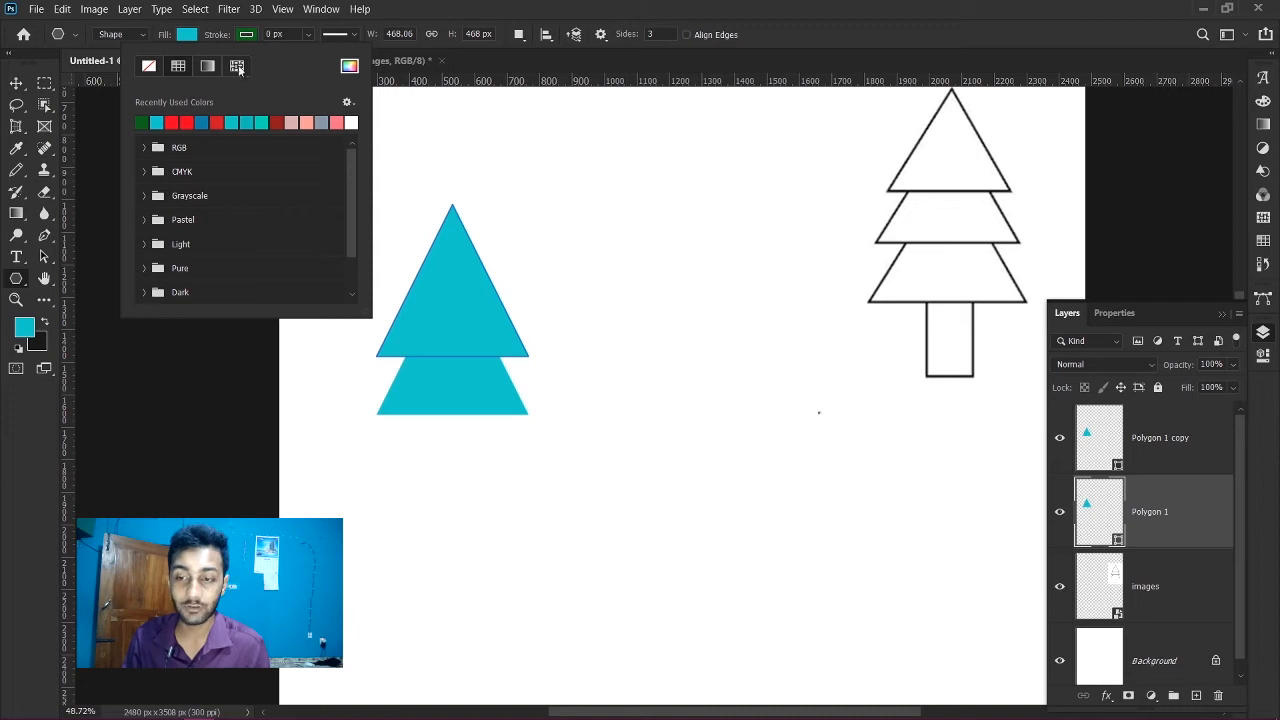
# - Set the upper triangle's stroke width to 1 px and inspect the thin outline up close
pyautogui.click(275, 34)
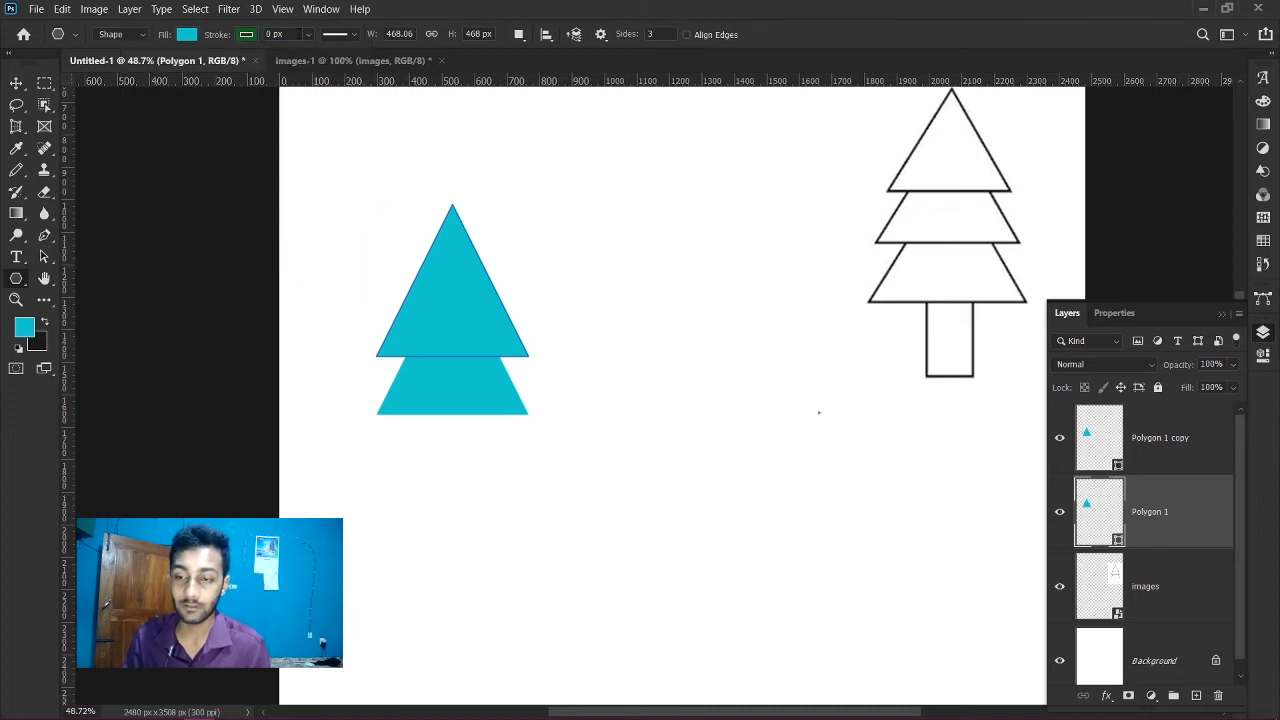
pyautogui.press('Up')
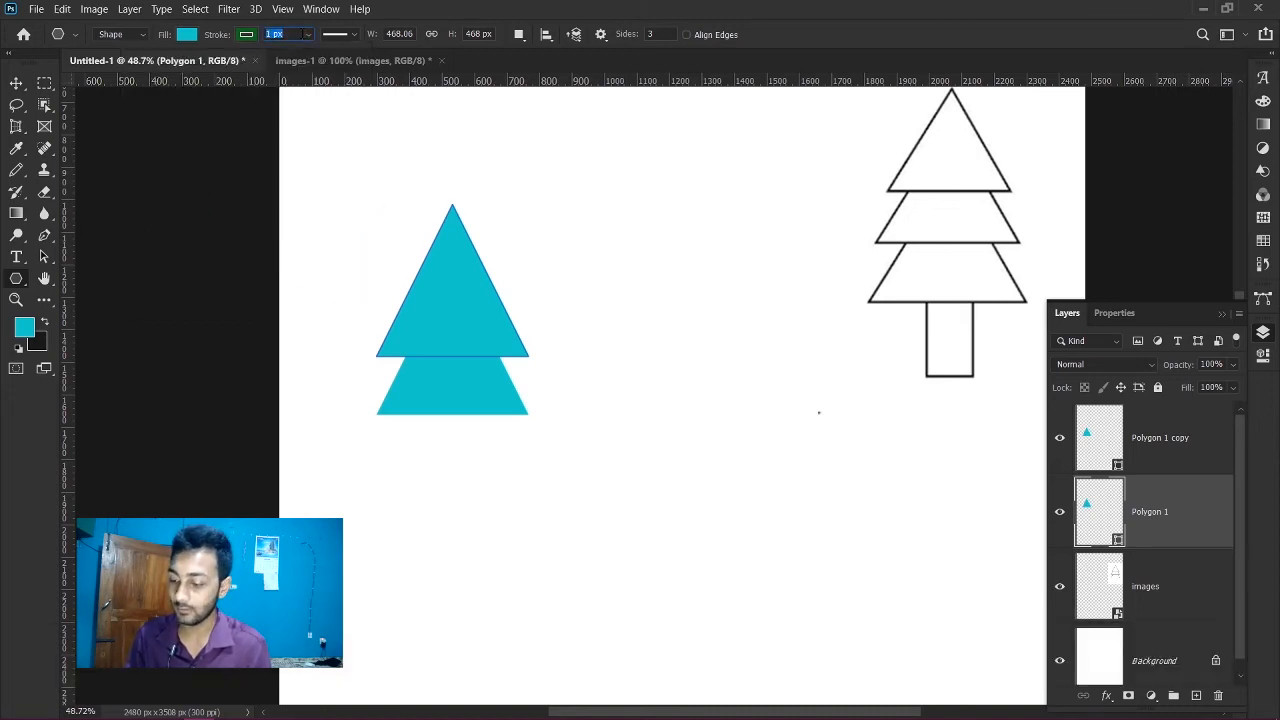
pyautogui.press('Return')
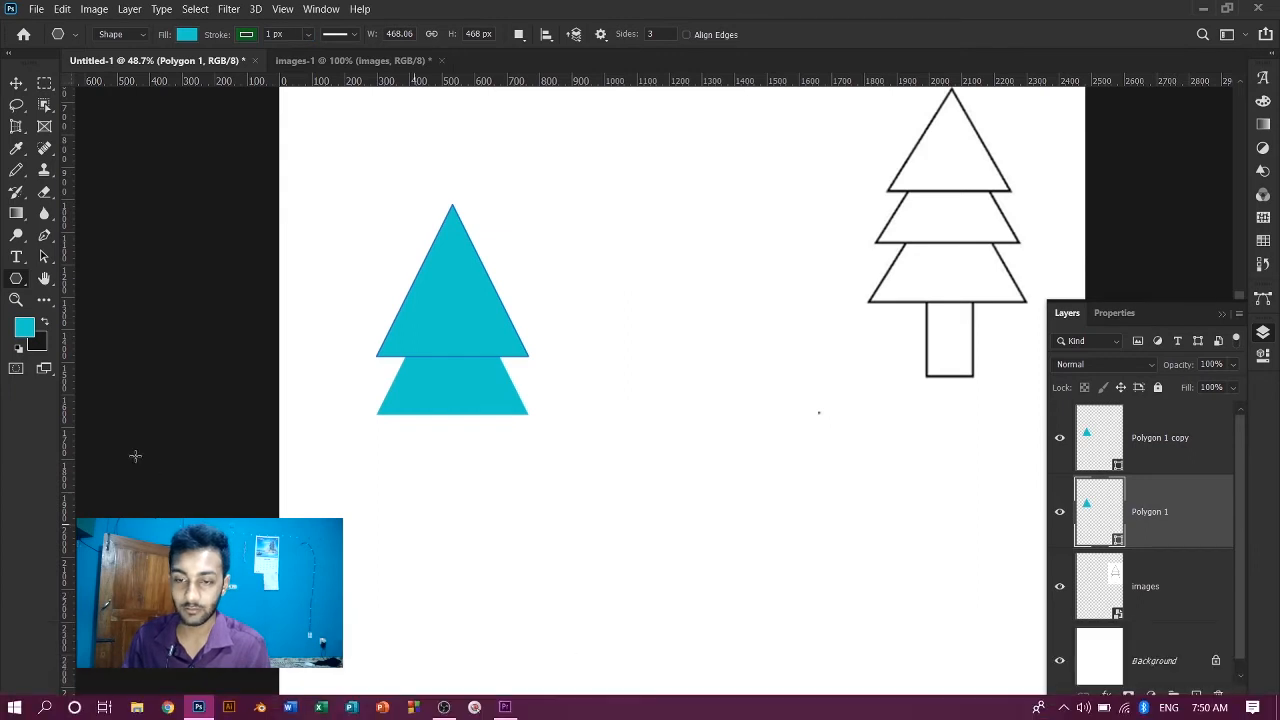
pyautogui.click(16, 82)
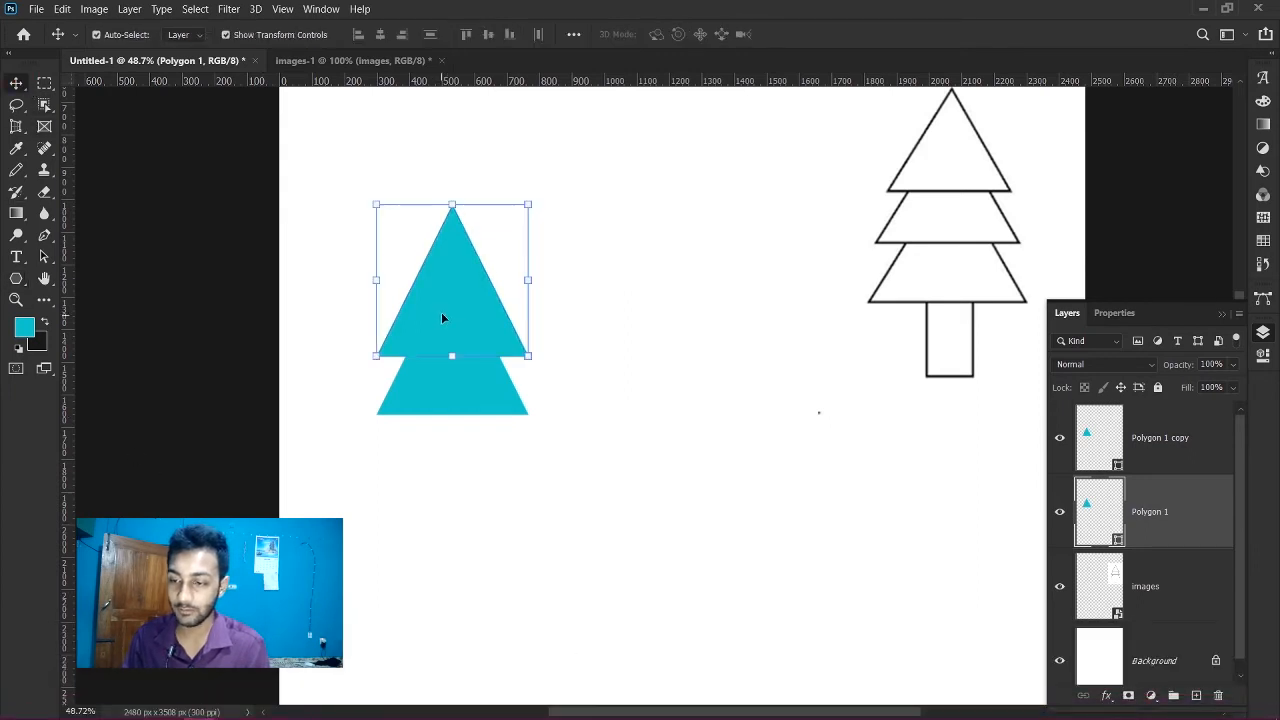
pyautogui.click(621, 389)
pyautogui.scroll(6, 565, 380)
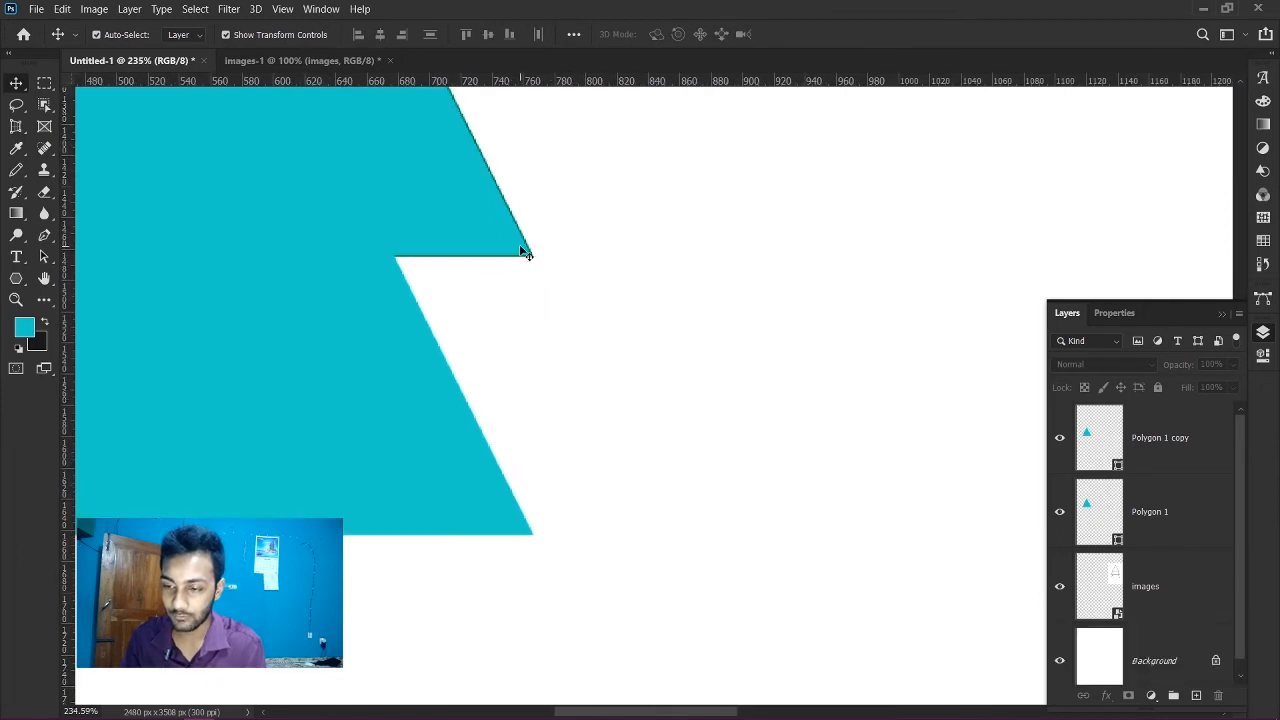
pyautogui.scroll(-5, 505, 282)
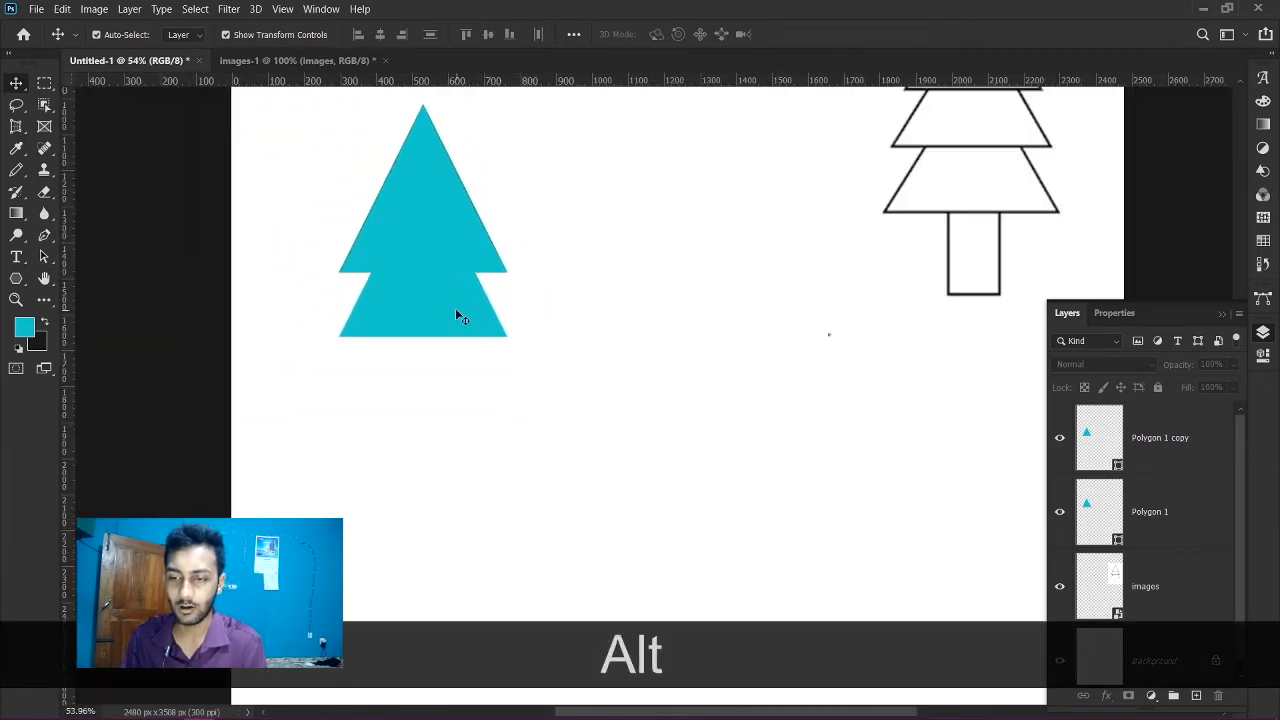
pyautogui.scroll(2, 455, 308)
# - Reselect the upper triangle and widen its green stroke to 15.60 px
pyautogui.click(410, 281)
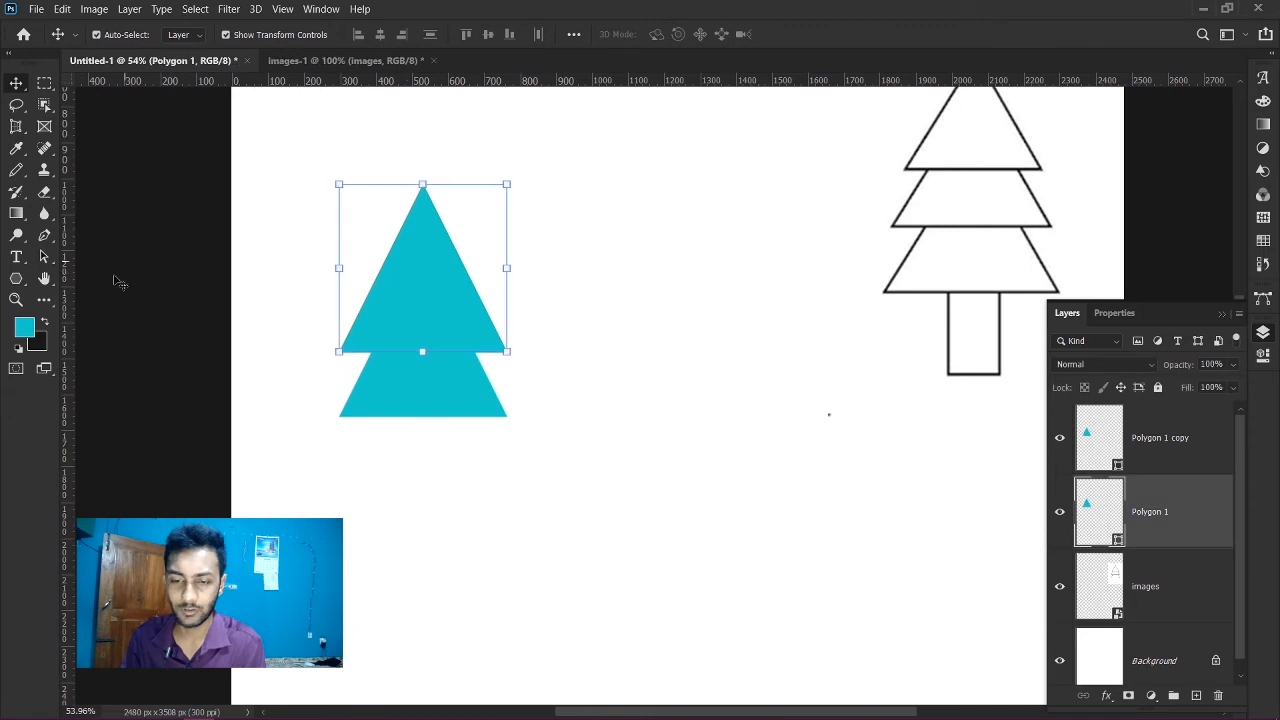
pyautogui.click(16, 279)
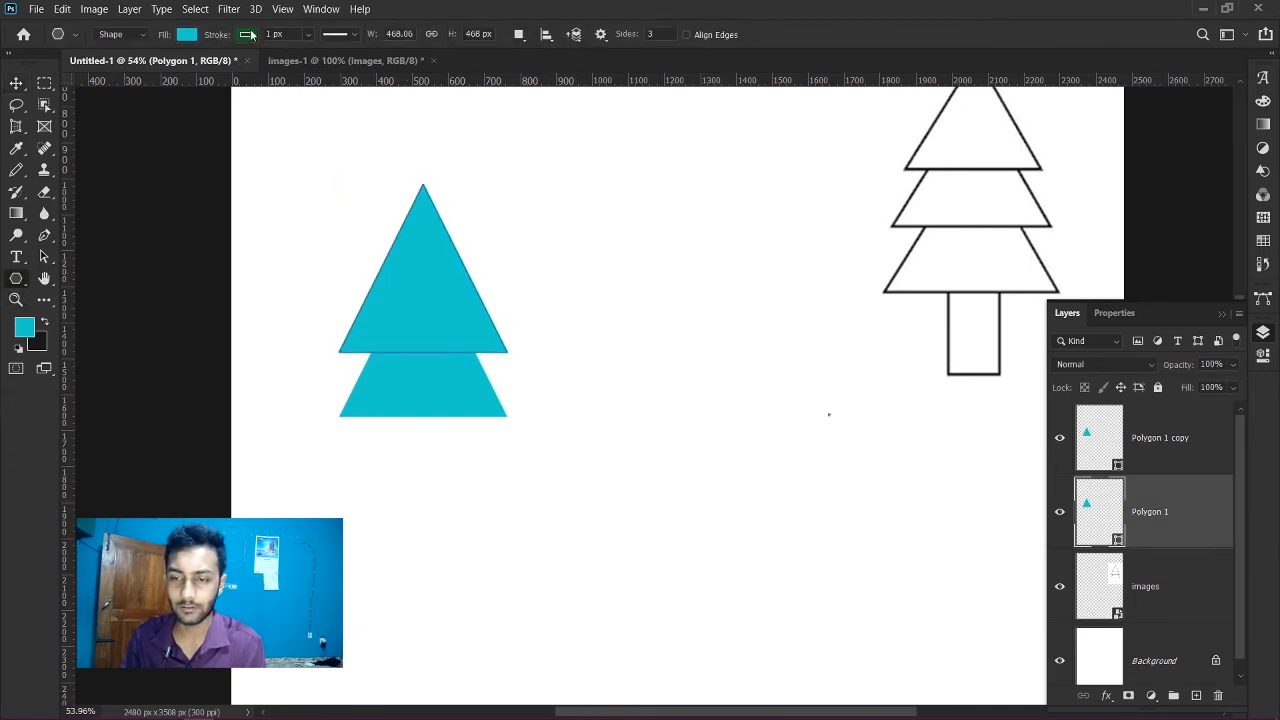
pyautogui.click(309, 34)
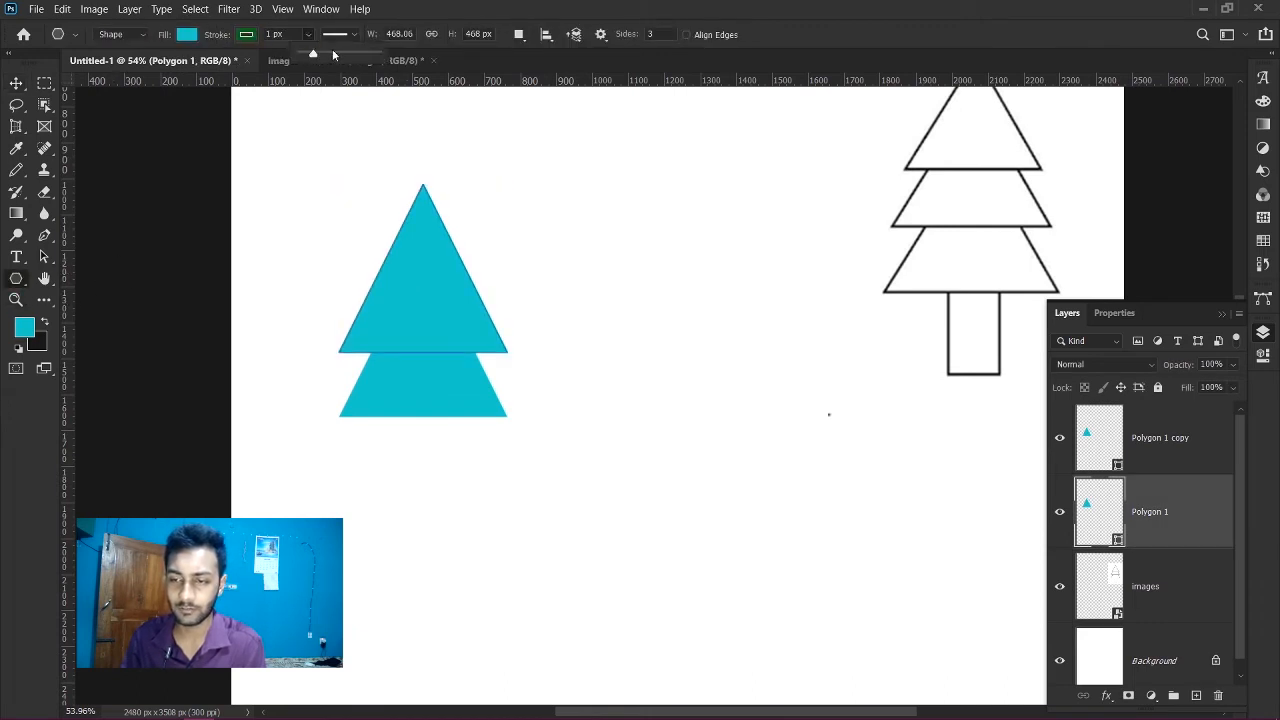
pyautogui.moveTo(299, 54)
pyautogui.mouseDown()
pyautogui.moveTo(342, 54)
pyautogui.moveTo(318, 54)
pyautogui.mouseUp()
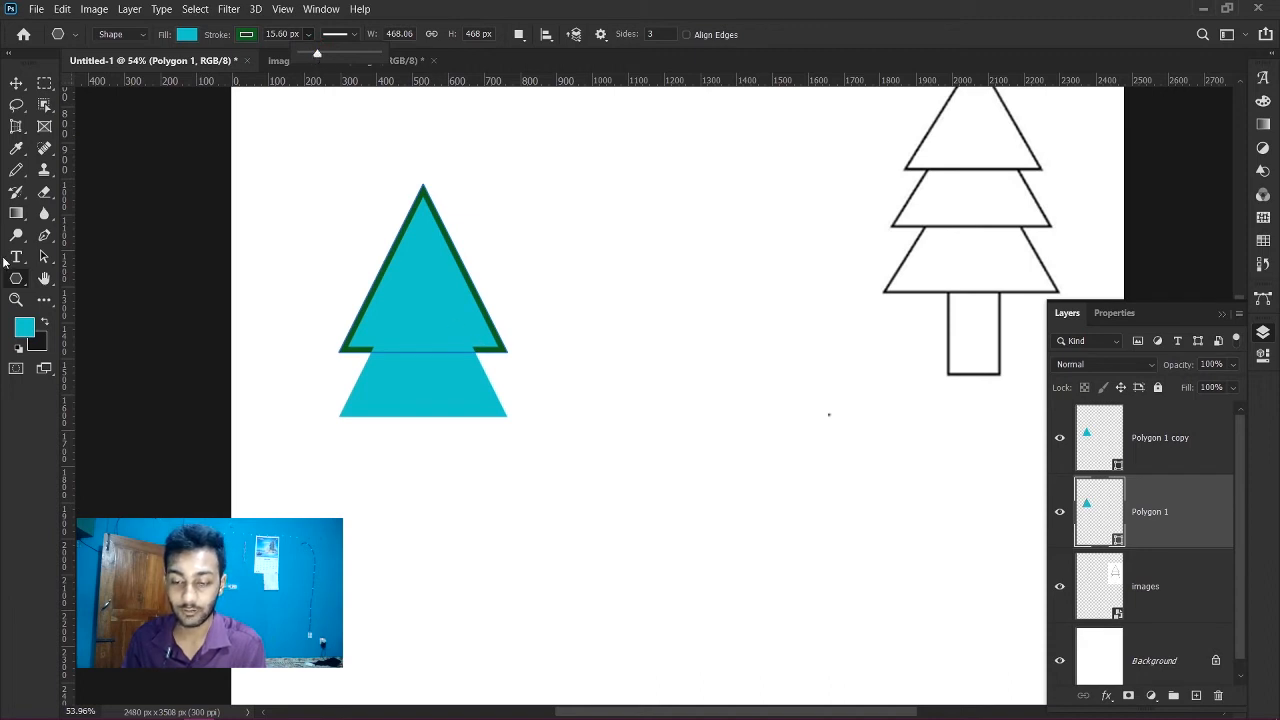
pyautogui.press('v')
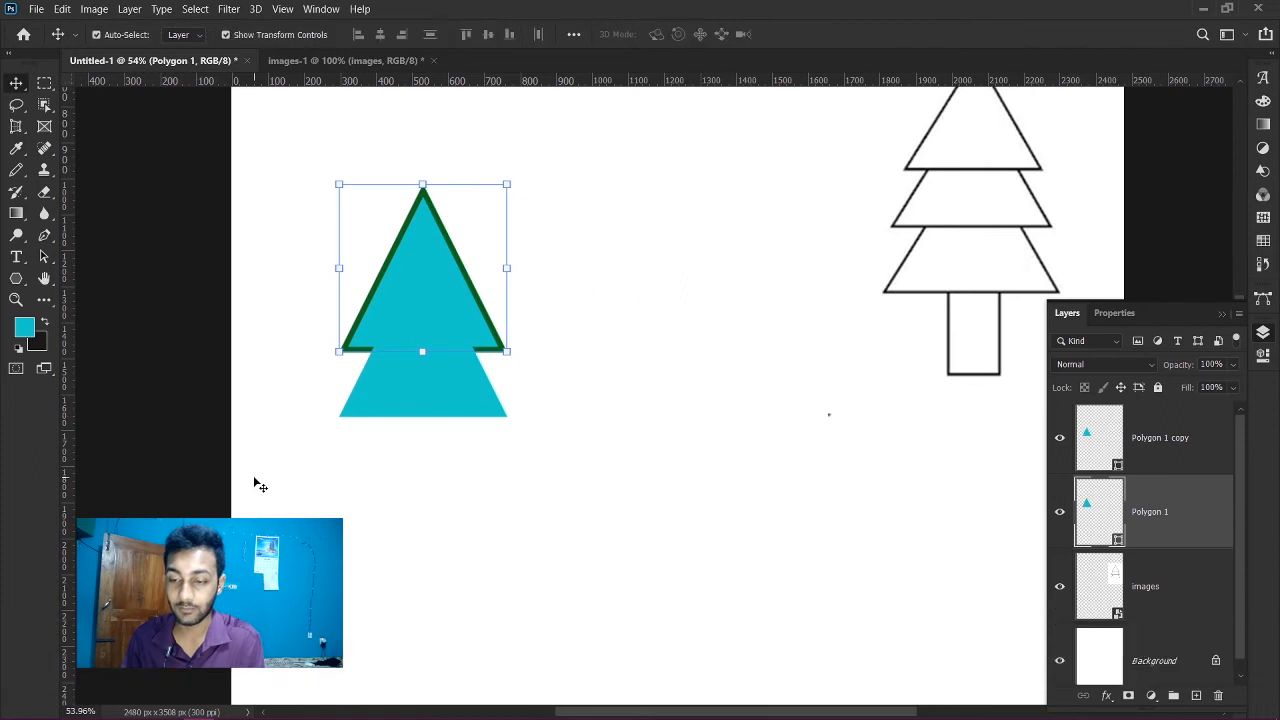
pyautogui.click(517, 449)
pyautogui.click(476, 362)
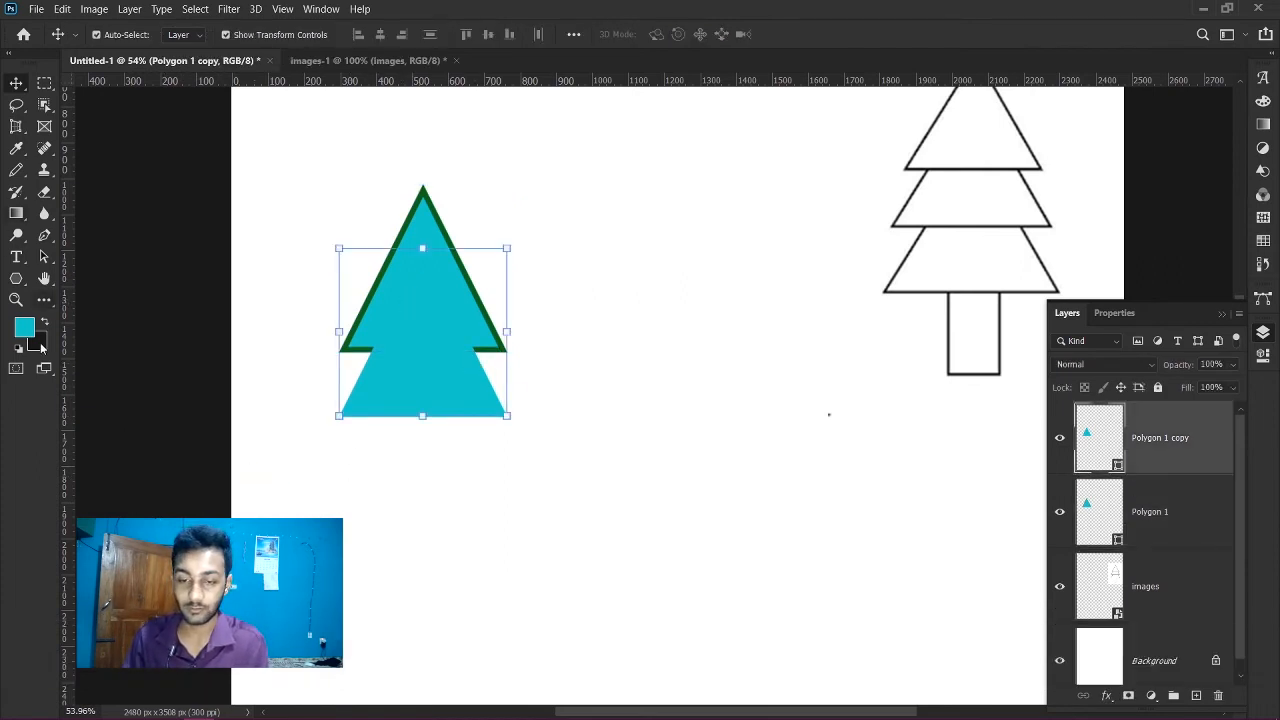
# - Set the upper triangle's stroke width to exactly 15 px
pyautogui.click(450, 211)
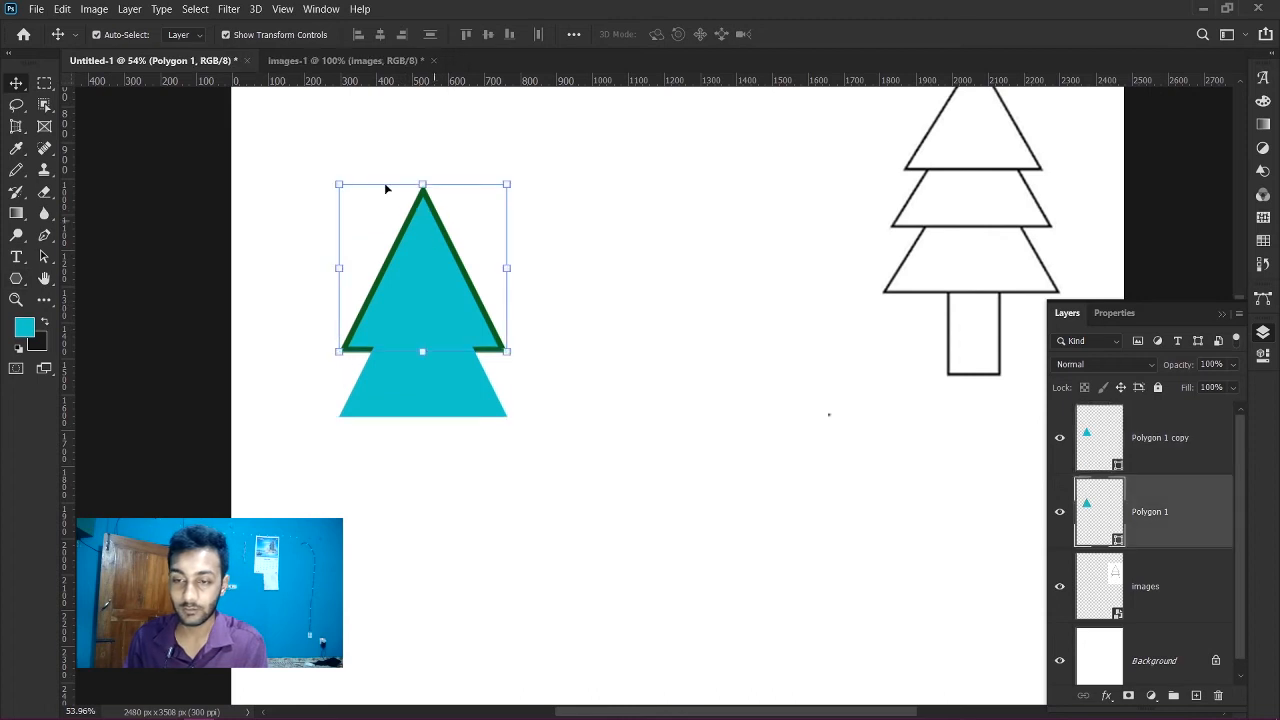
pyautogui.click(17, 279)
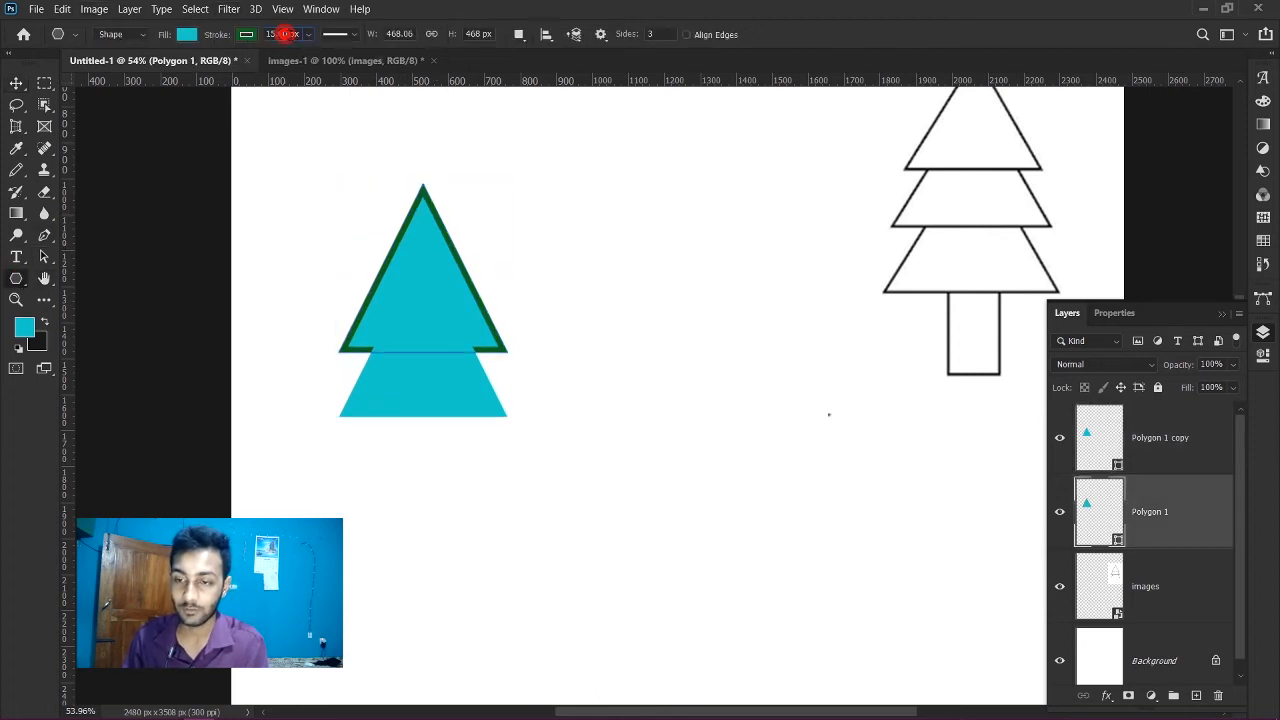
pyautogui.click(285, 34)
pyautogui.press('BackSpace')
pyautogui.press('BackSpace')
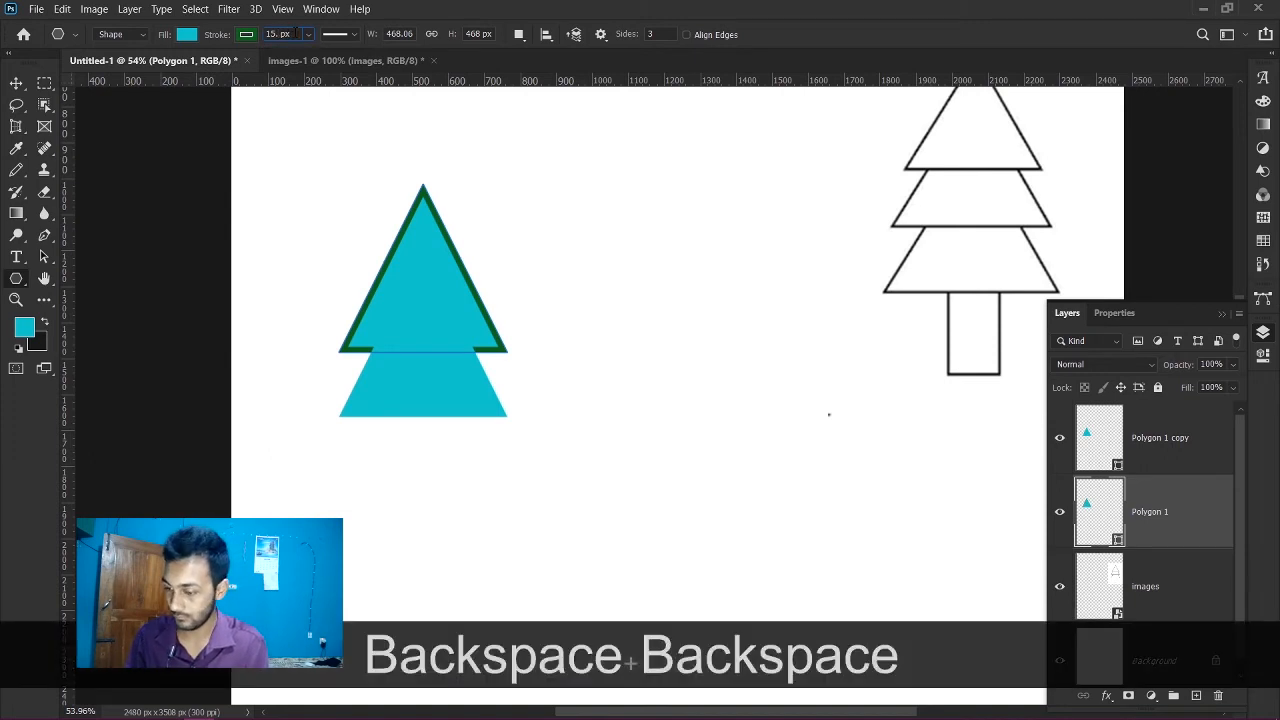
pyautogui.press('BackSpace')
pyautogui.press('Return')
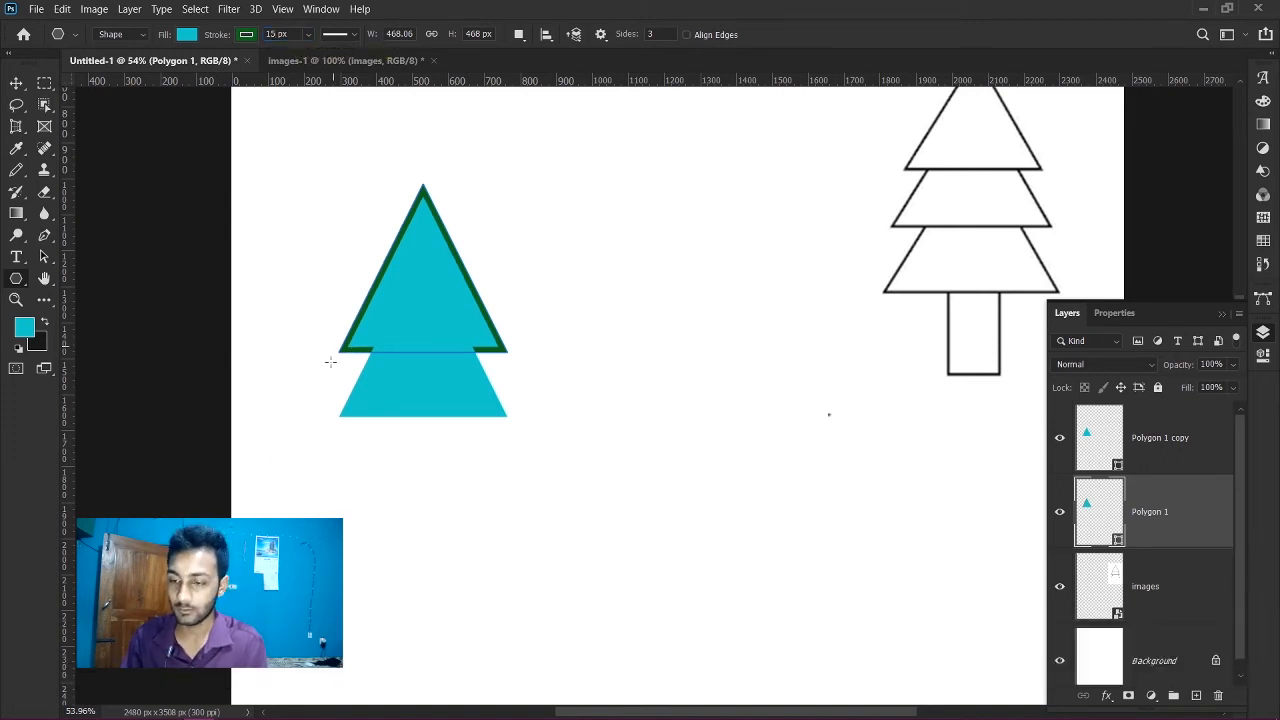
pyautogui.press('v')
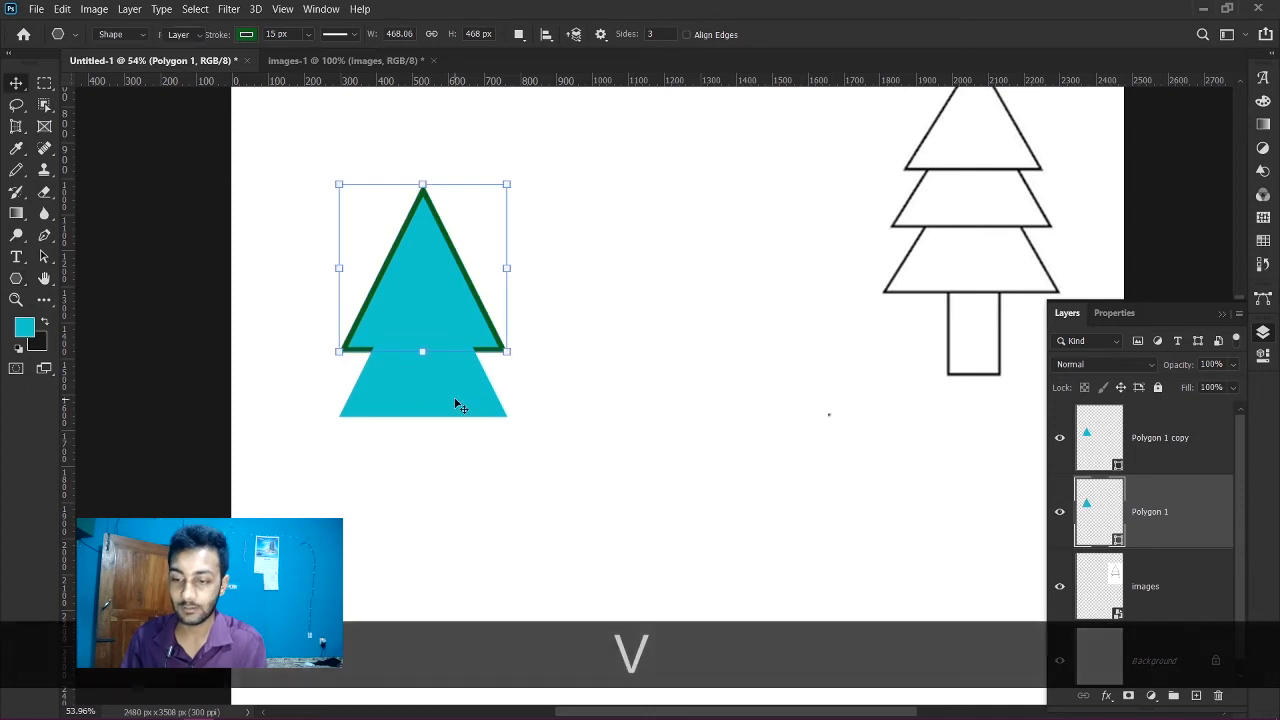
# - Select the lower triangle copy and give its shape the dark green stroke from the recently used colours
pyautogui.click(443, 408)
pyautogui.click(16, 278)
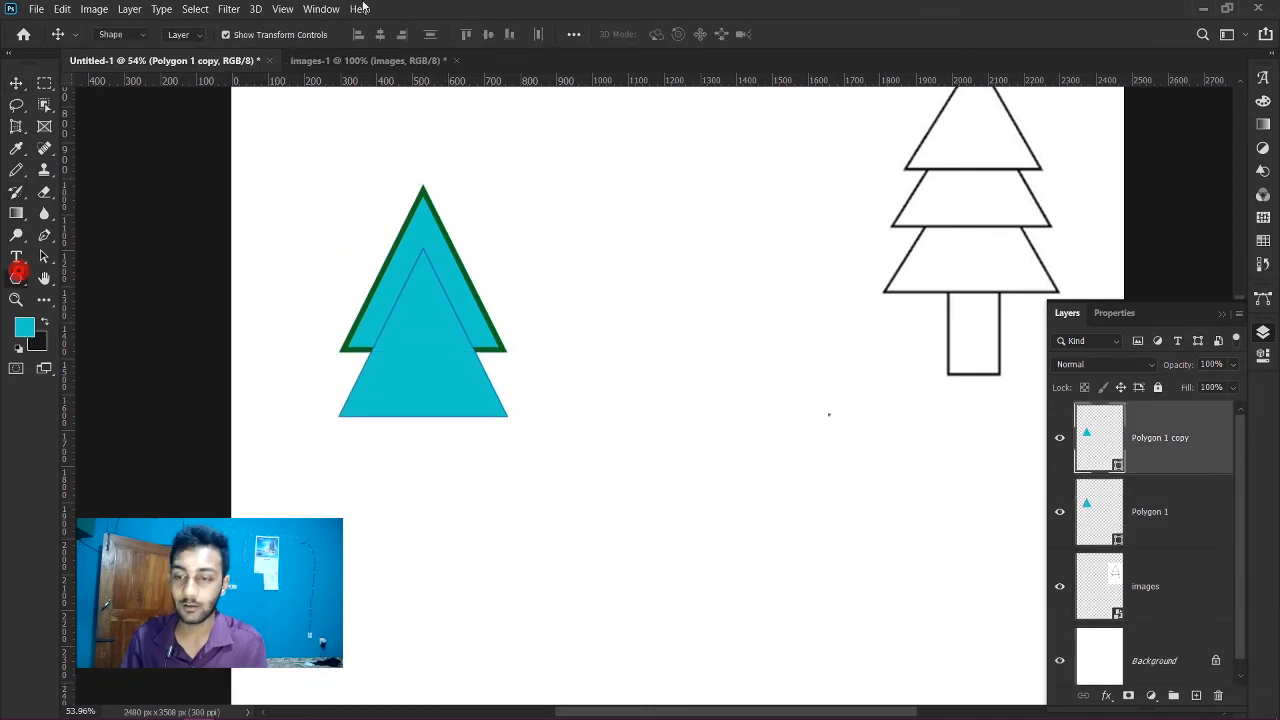
pyautogui.click(281, 34)
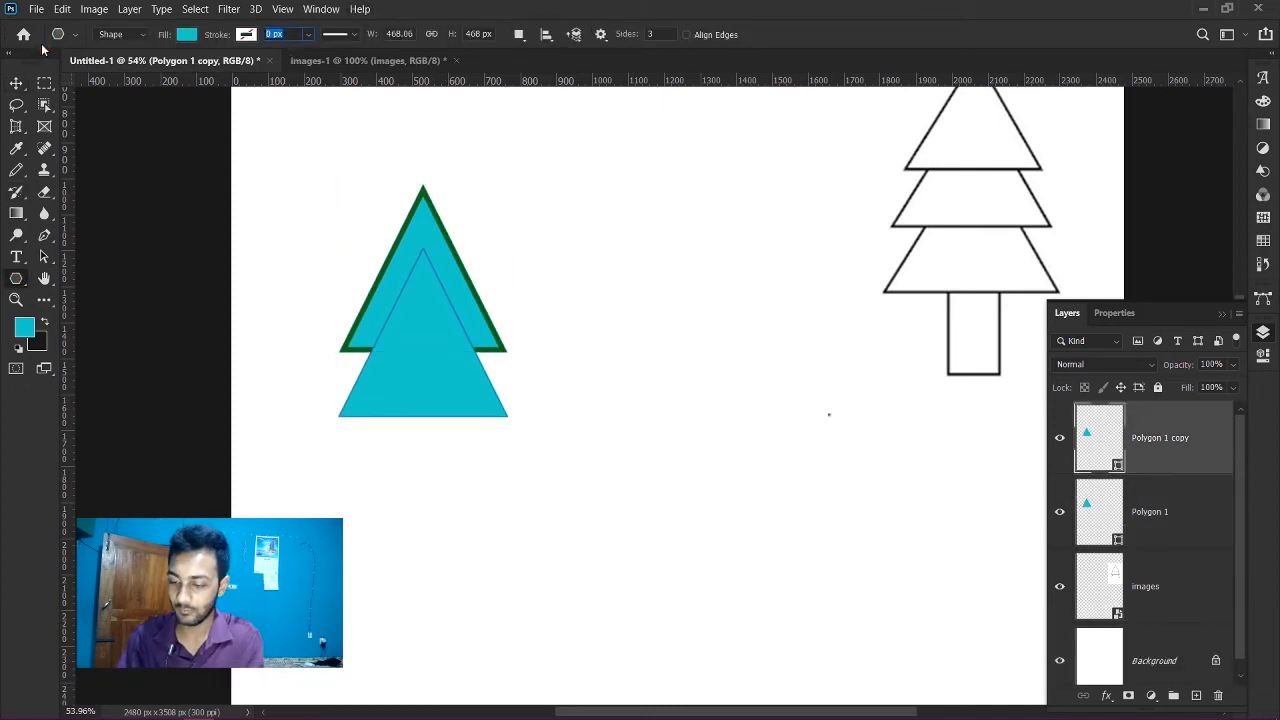
pyautogui.write('50')
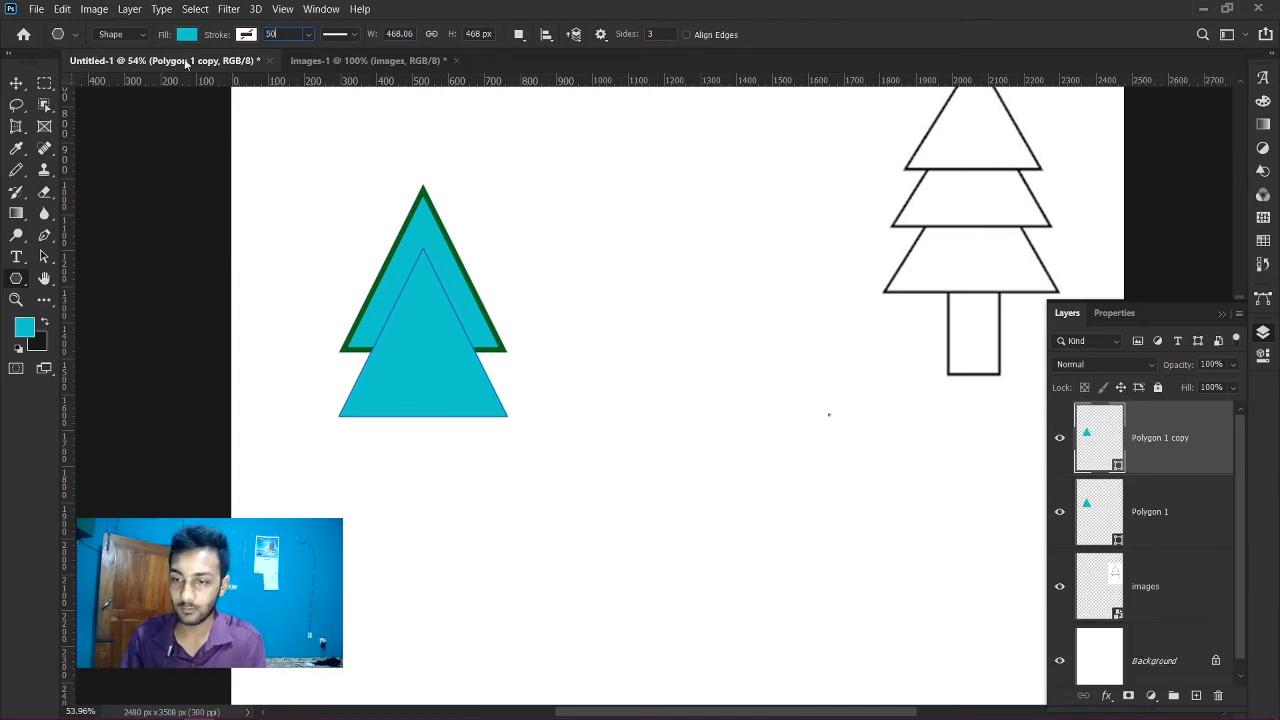
pyautogui.click(246, 34)
pyautogui.click(142, 122)
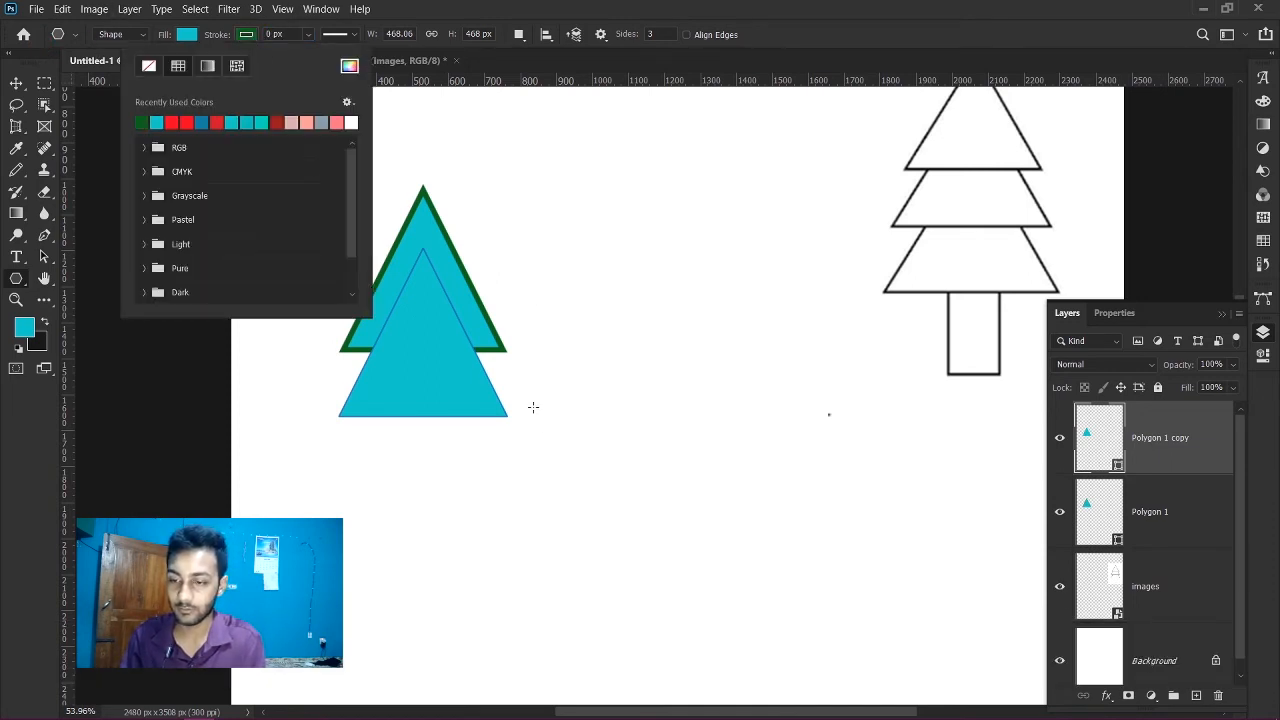
pyautogui.press('Return')
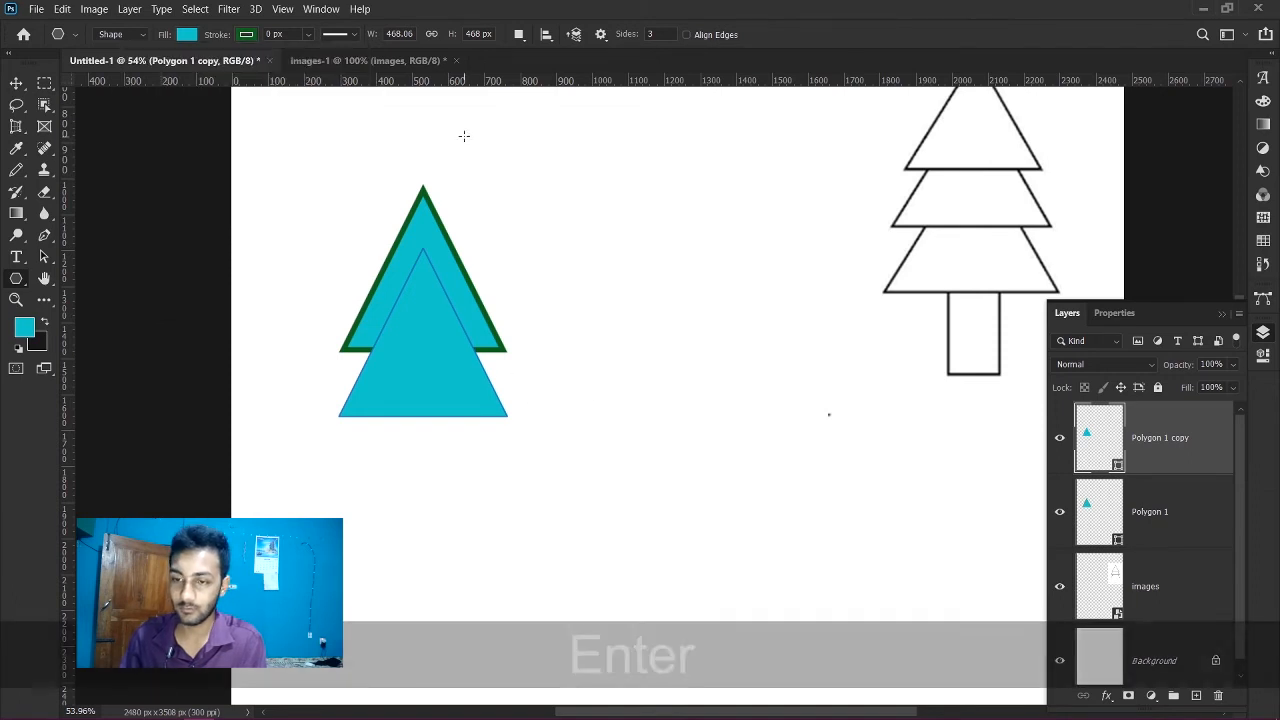
# - Set the lower triangle's stroke width to 15 px and deselect it
pyautogui.click(289, 34)
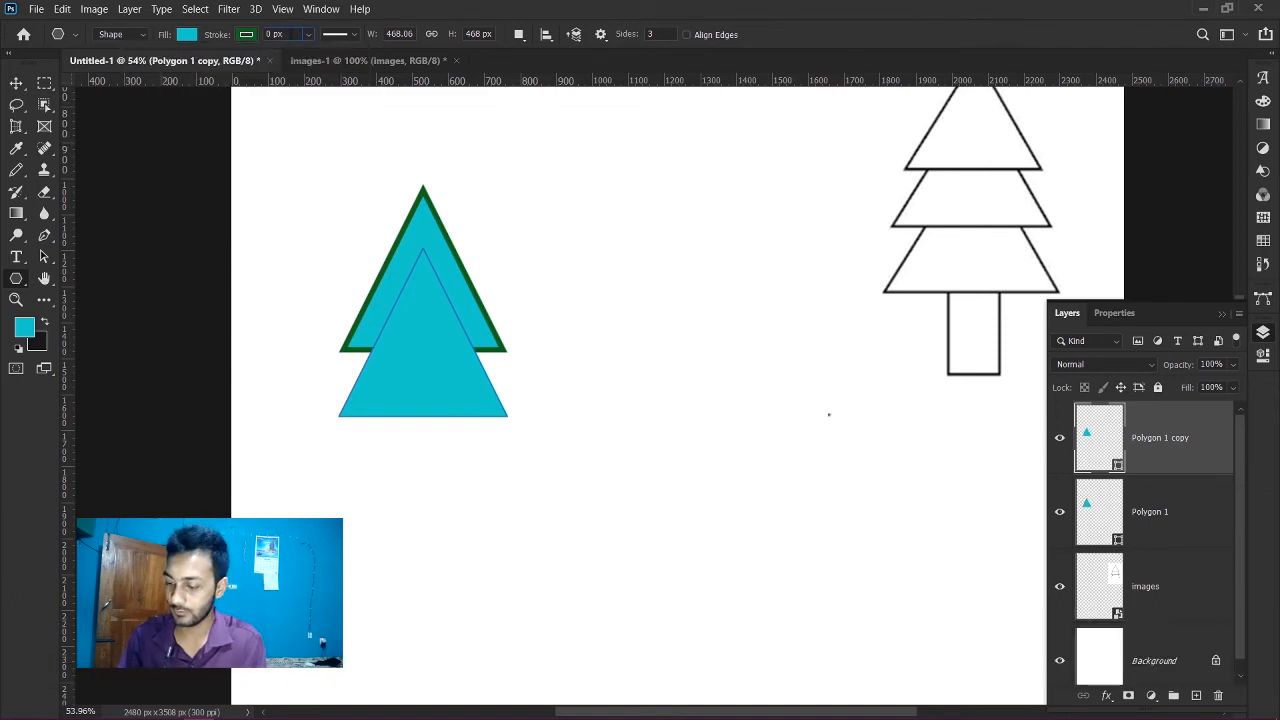
pyautogui.press('BackSpace')
pyautogui.press('BackSpace')
pyautogui.press('BackSpace')
pyautogui.press('BackSpace')
pyautogui.write('15')
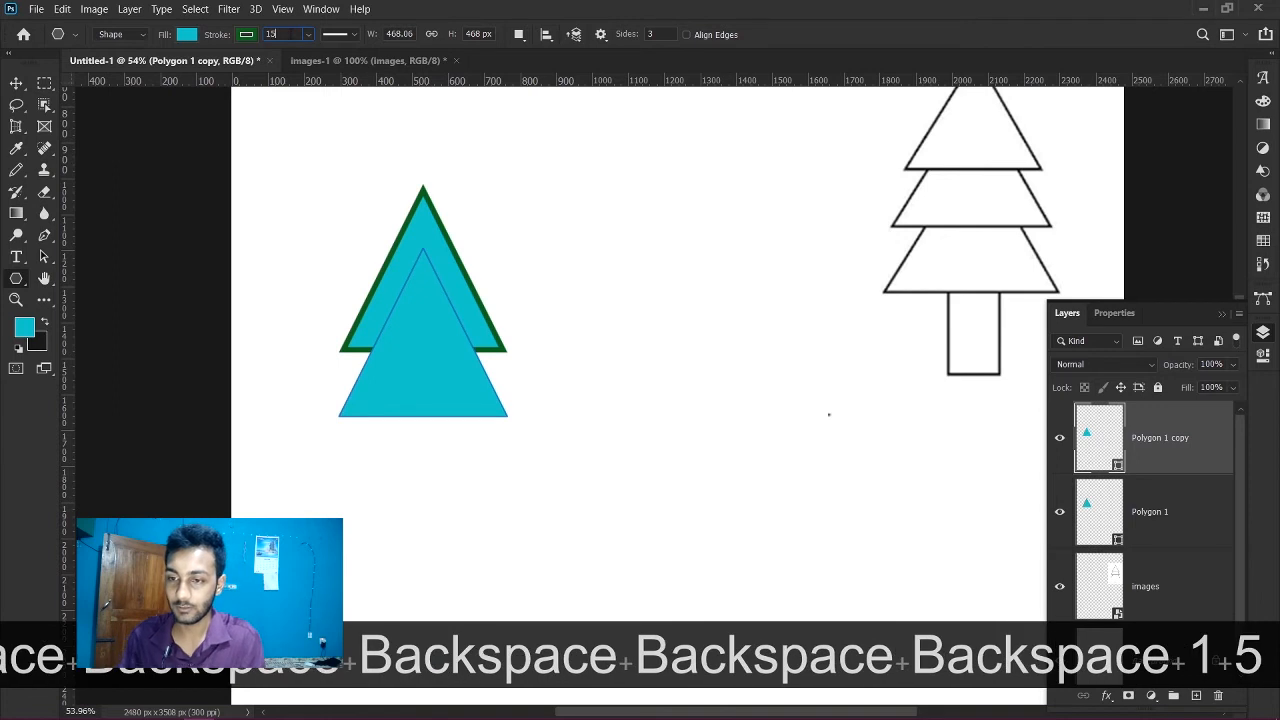
pyautogui.press('Return')
pyautogui.scroll(1, 556, 331)
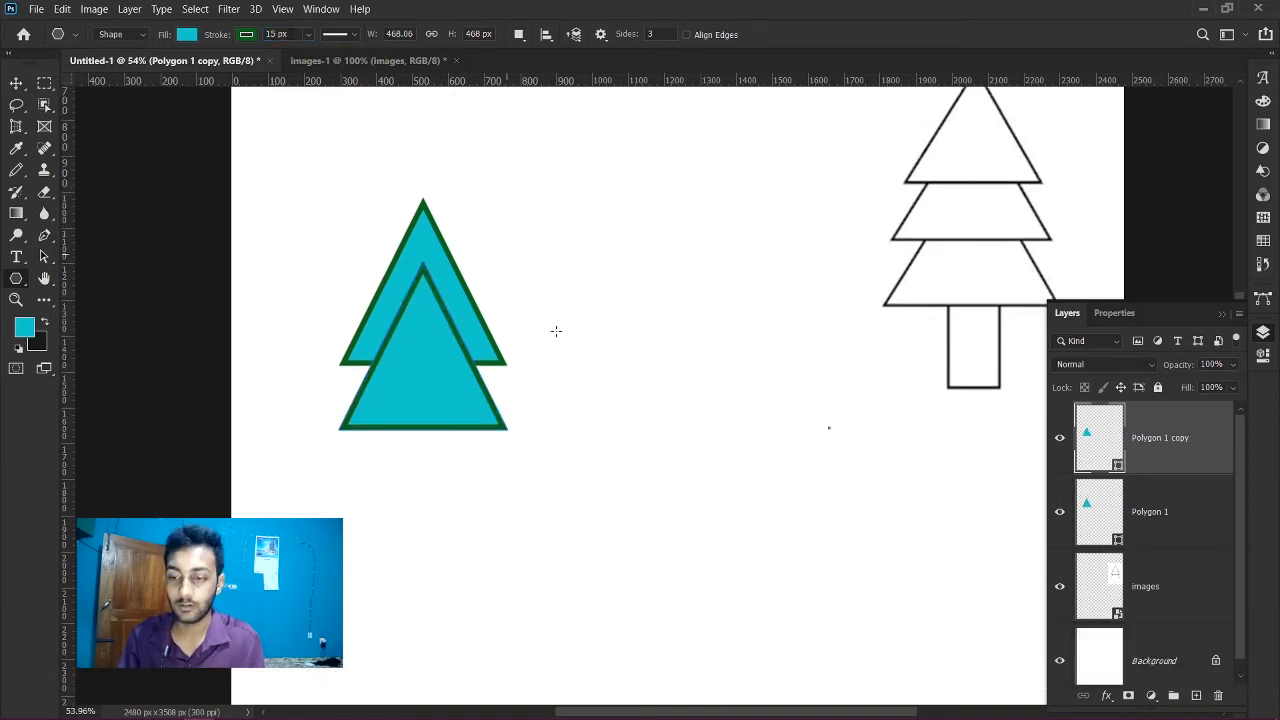
pyautogui.press('v')
pyautogui.click(649, 391)
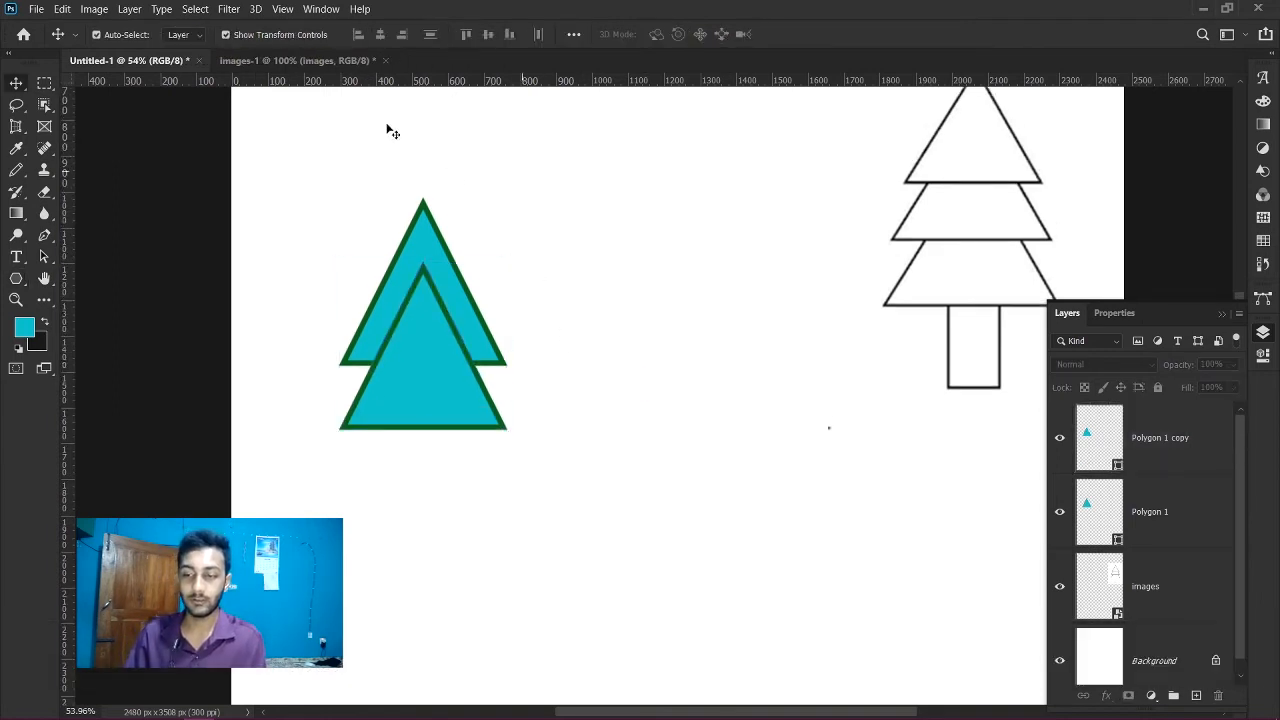
# - Select the lower triangle, try moving its layer one level backward, and undo the reordering
pyautogui.scroll(1, 984, 212)
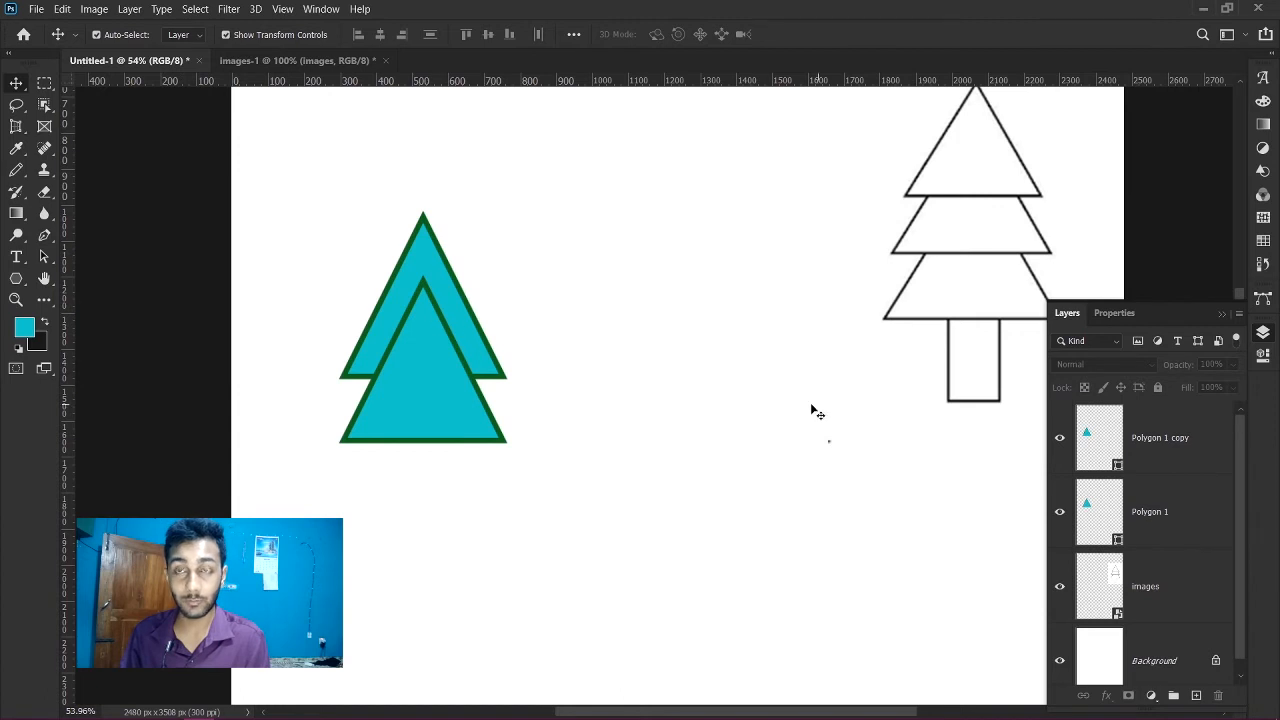
pyautogui.click(452, 378)
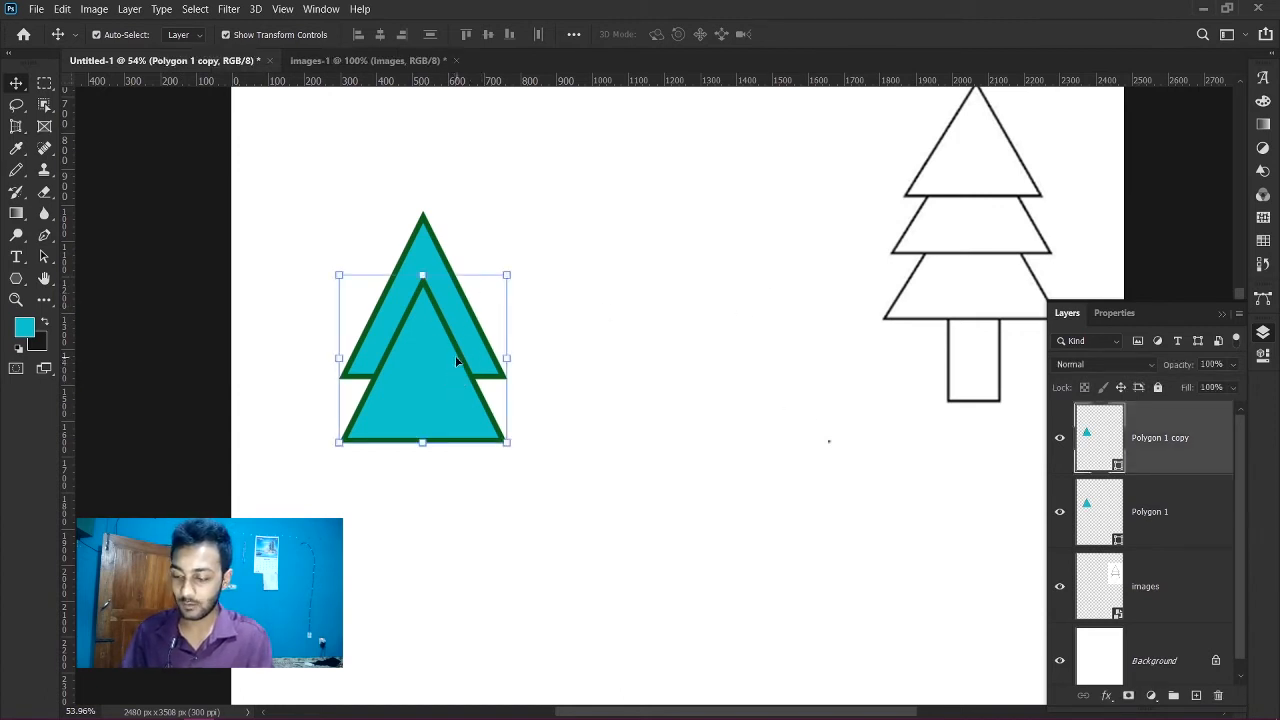
pyautogui.press('ctrl')
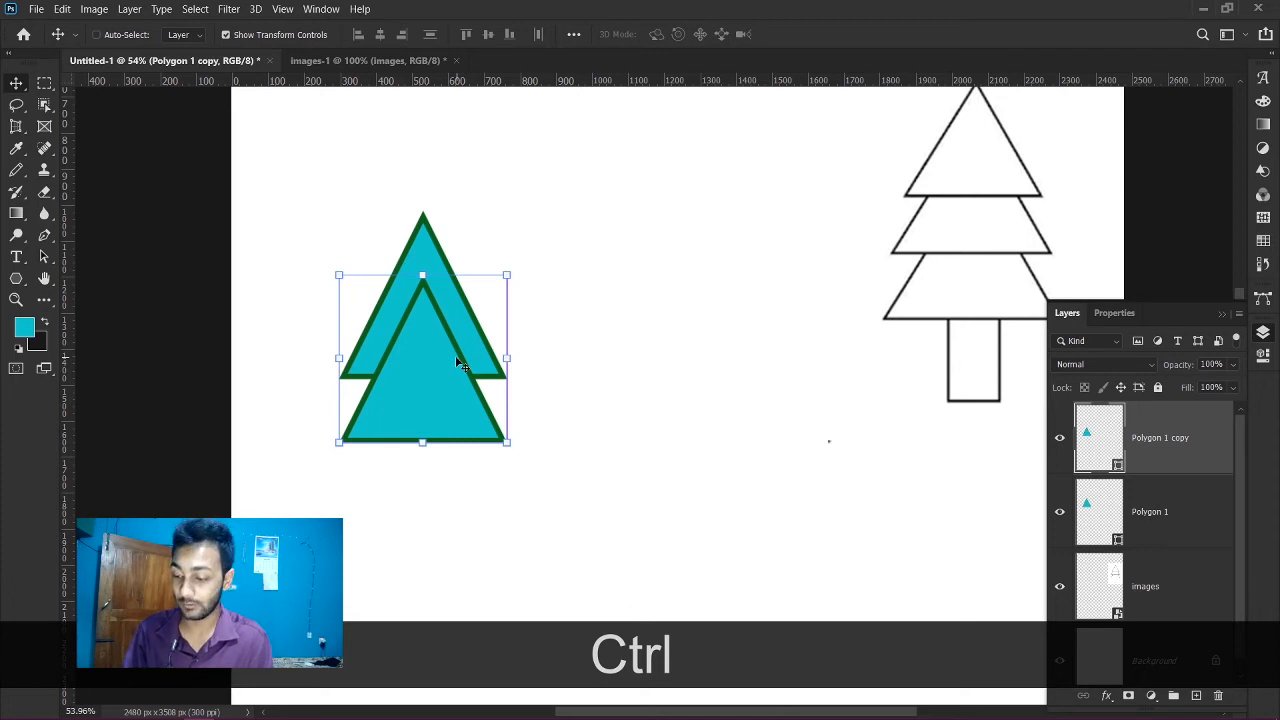
pyautogui.hotkey('ctrl', '[')
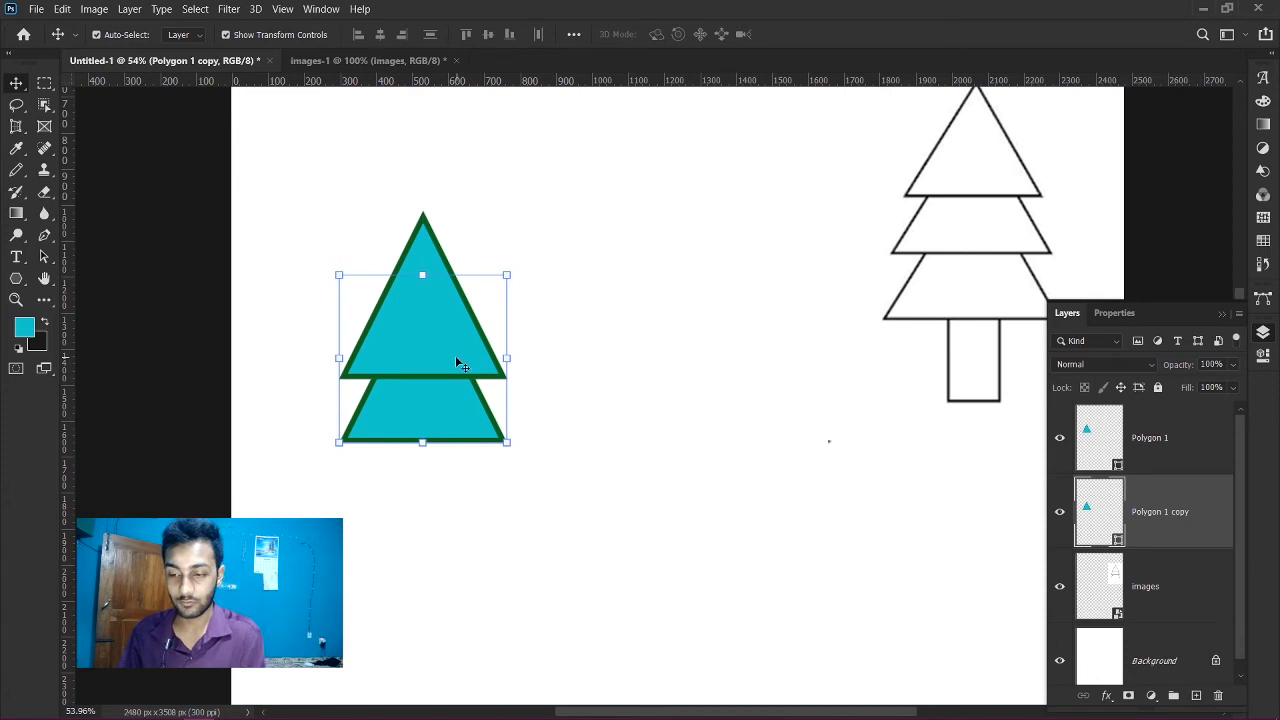
pyautogui.hotkey('ctrl', 'z')
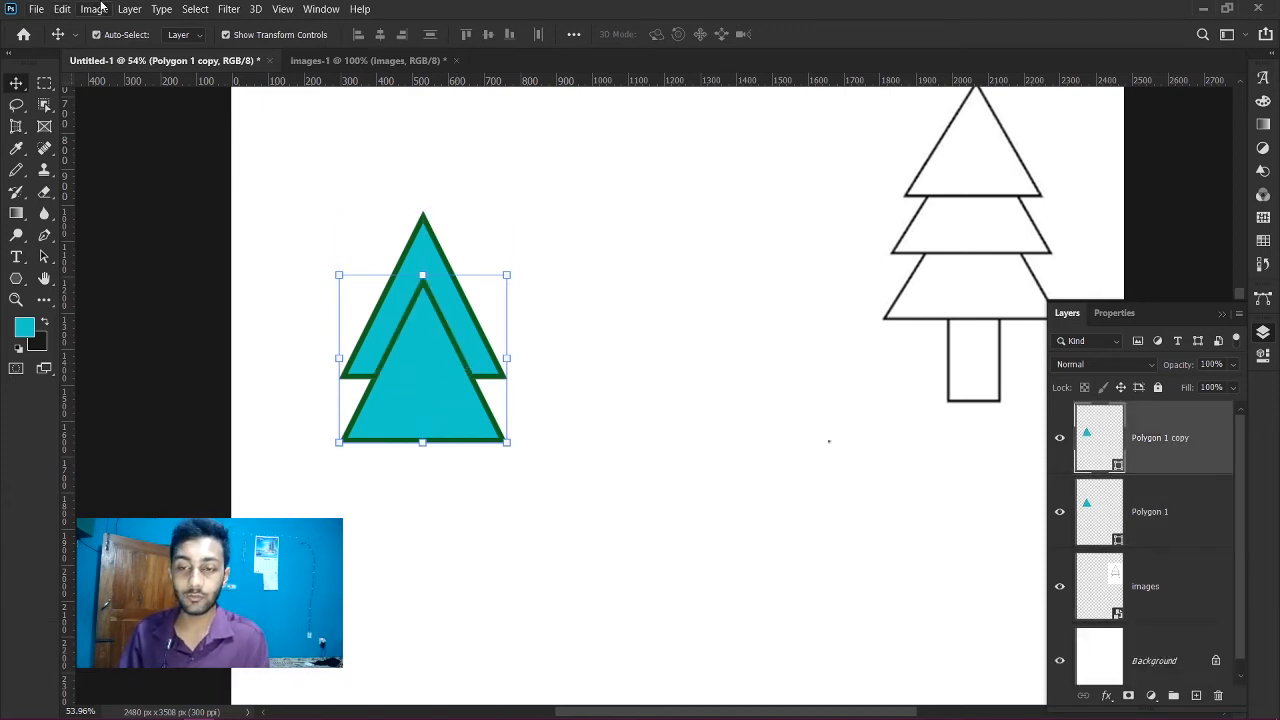
# - Try the Send Backward arrange command on the lower triangle's layer and undo it
pyautogui.click(128, 10)
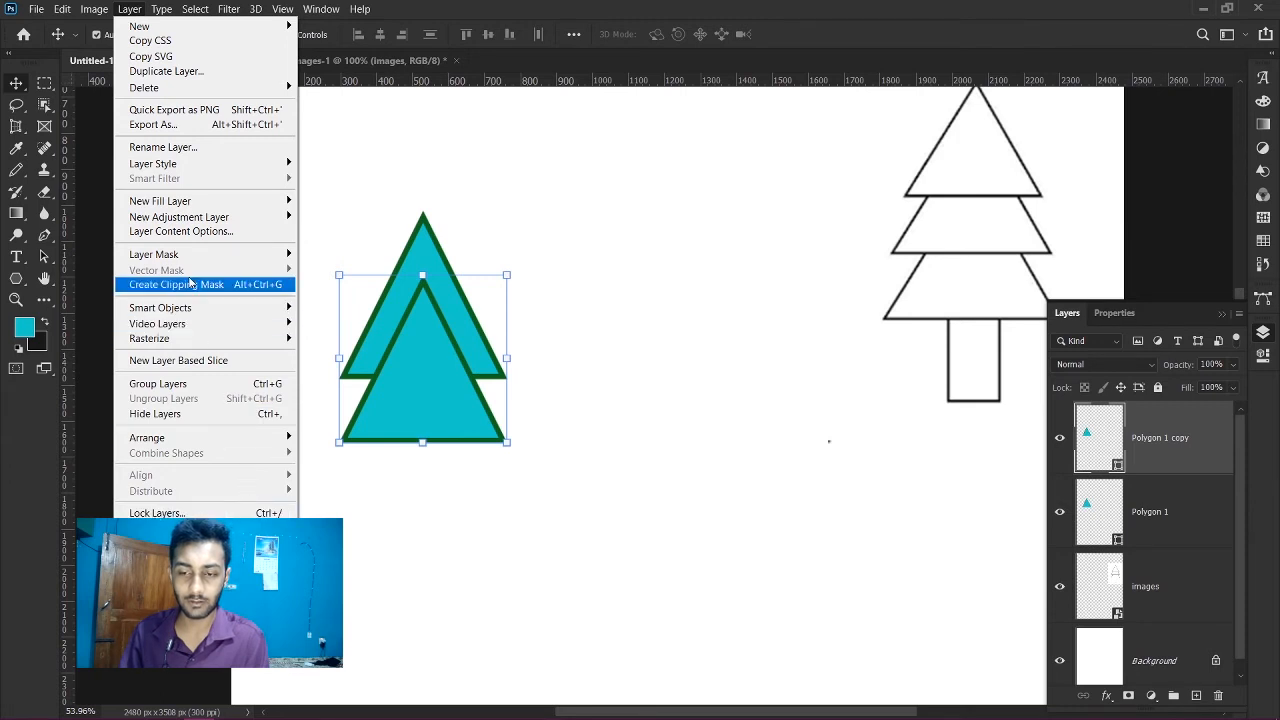
pyautogui.moveTo(180, 256)
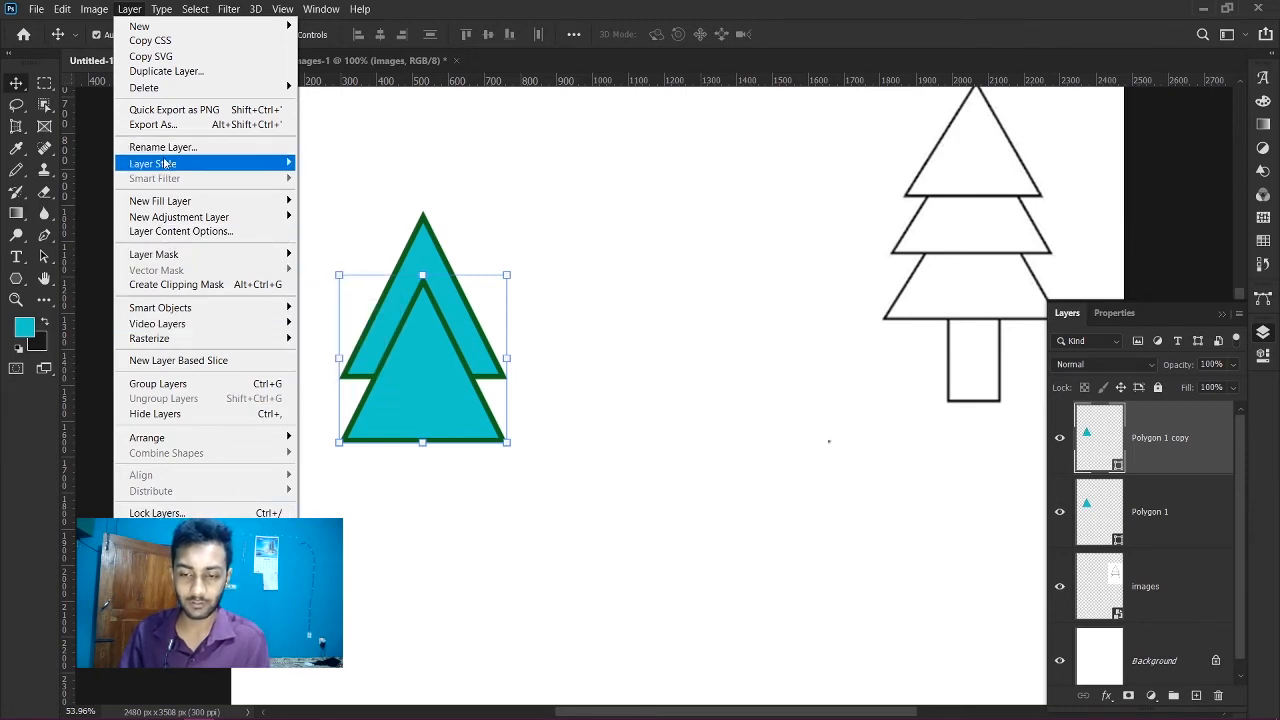
pyautogui.moveTo(175, 165)
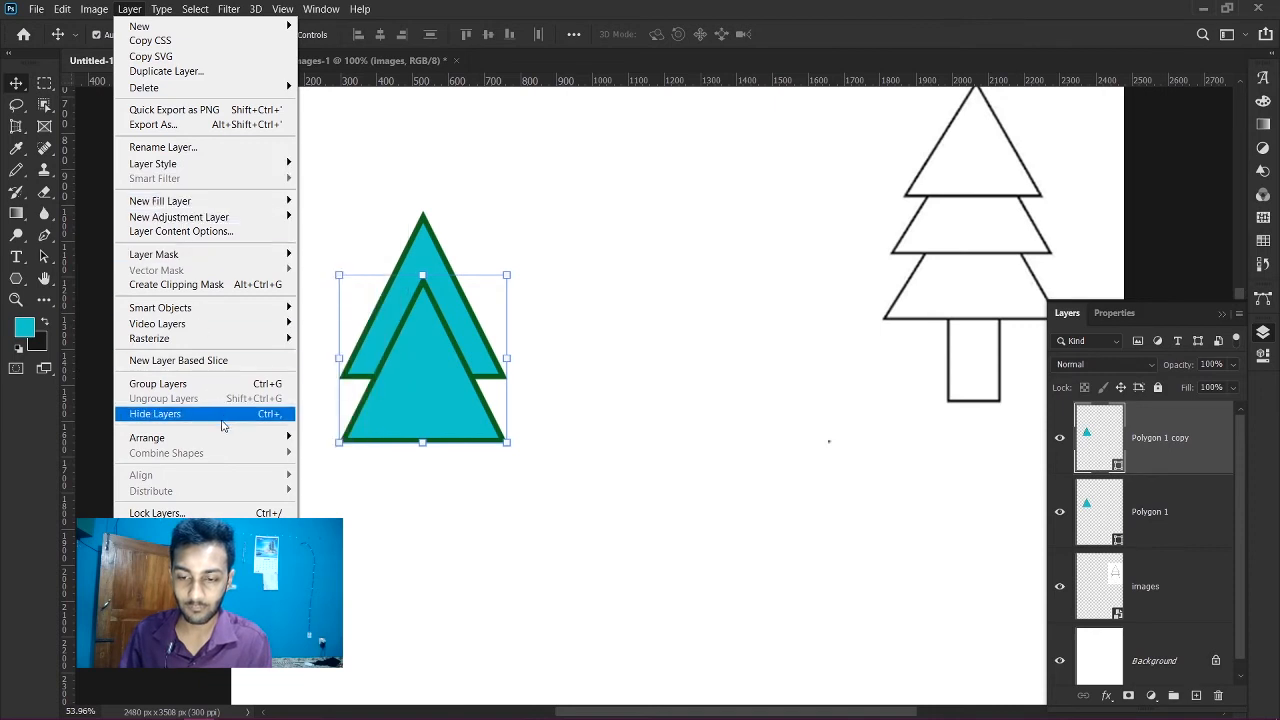
pyautogui.moveTo(224, 441)
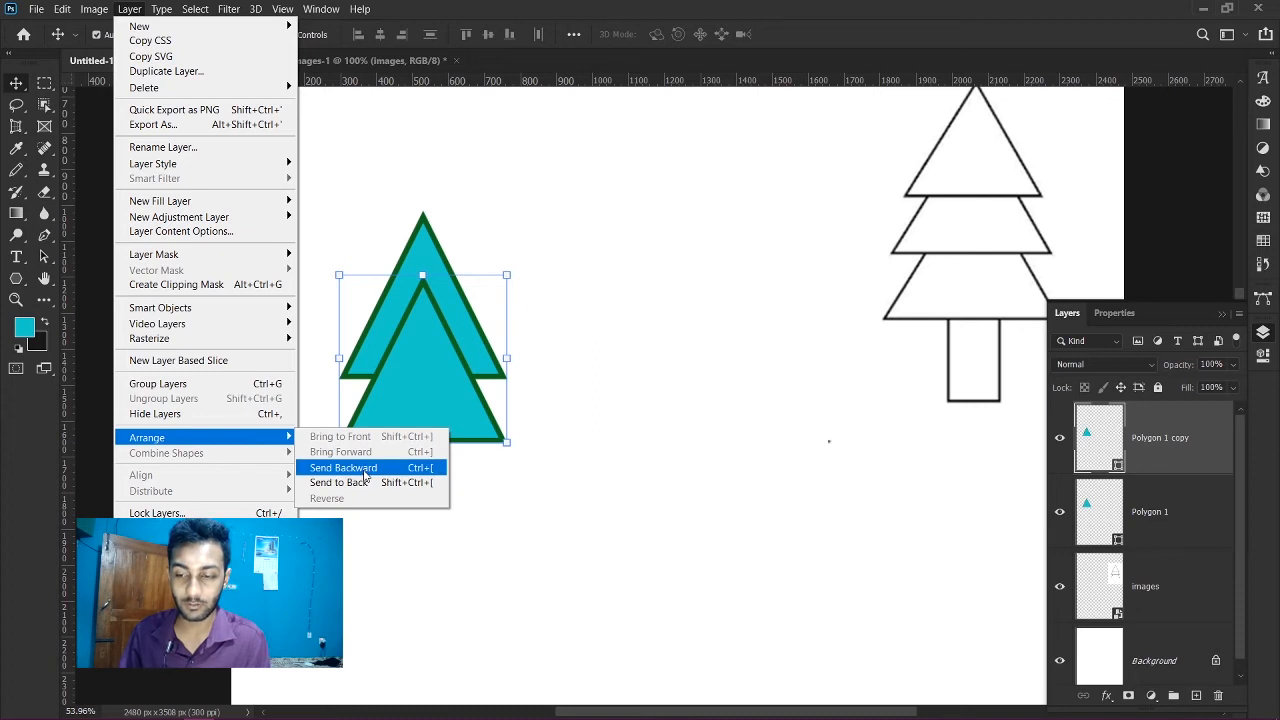
pyautogui.click(365, 476)
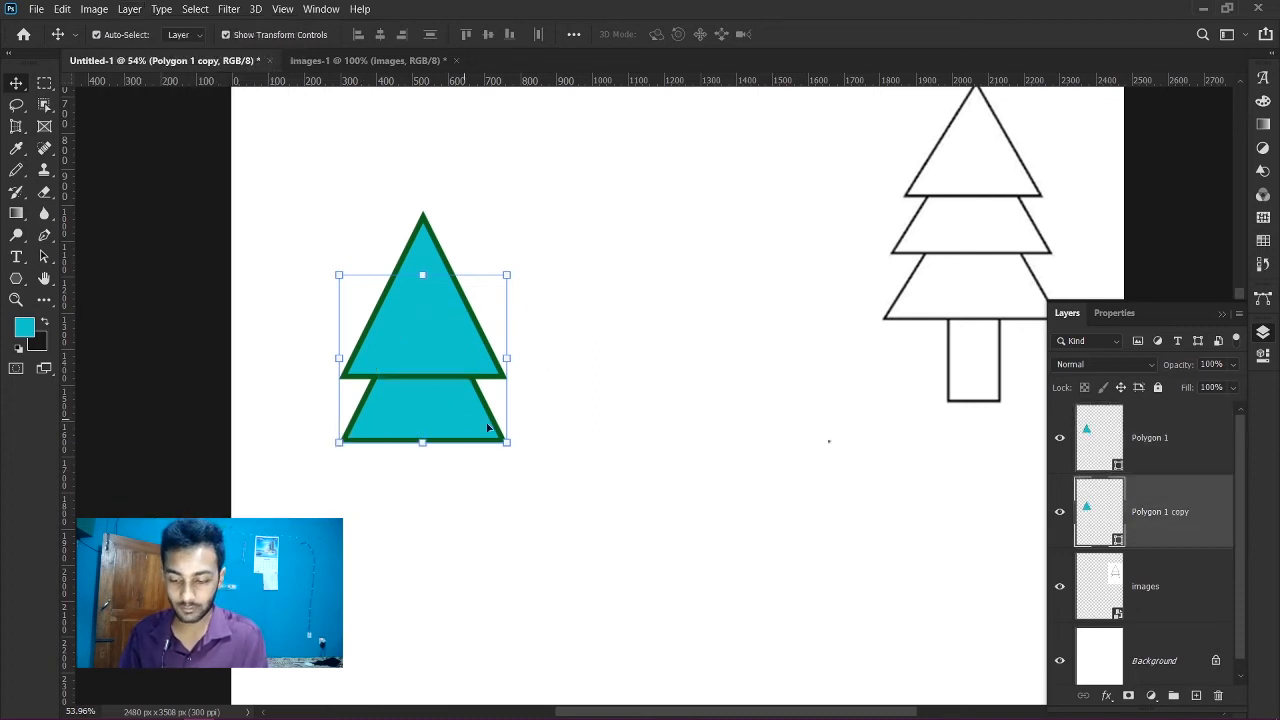
pyautogui.hotkey('ctrl', 'z')
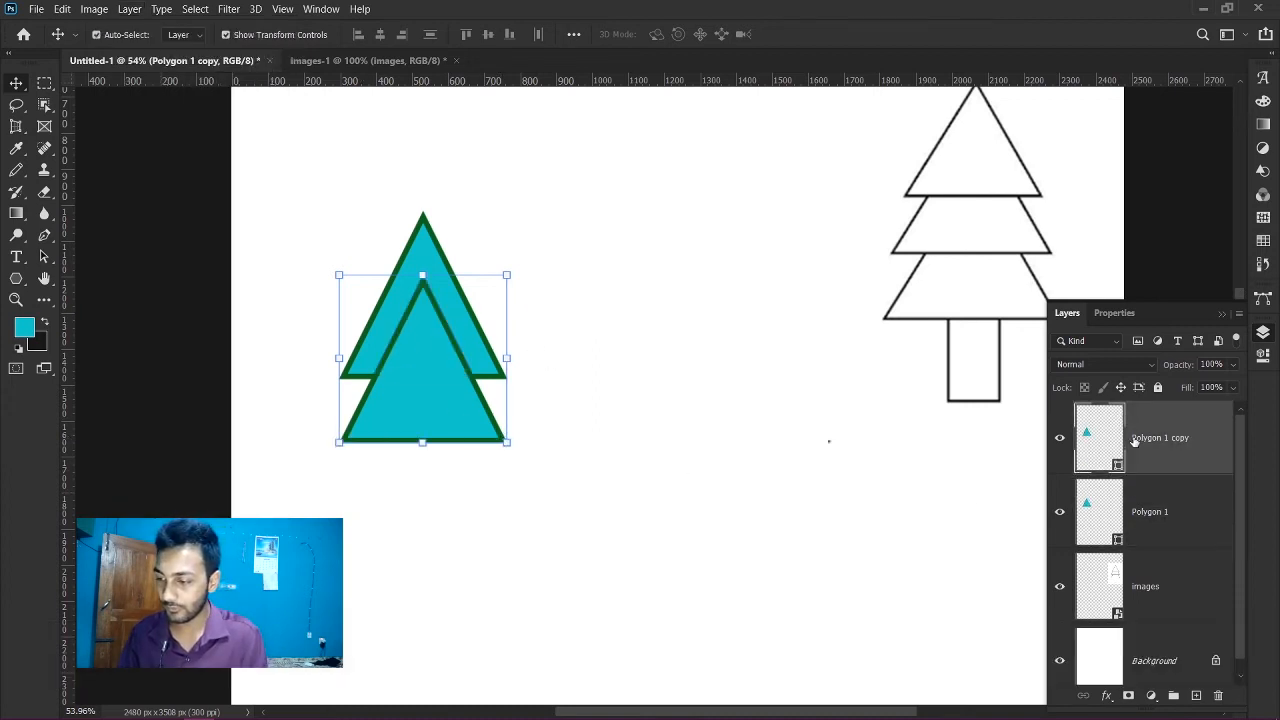
# - Reorder the layer stack so Polygon 1 copy sits directly below Polygon 1, and deselect everything
pyautogui.moveTo(1156, 461); pyautogui.dragTo(1162, 534)
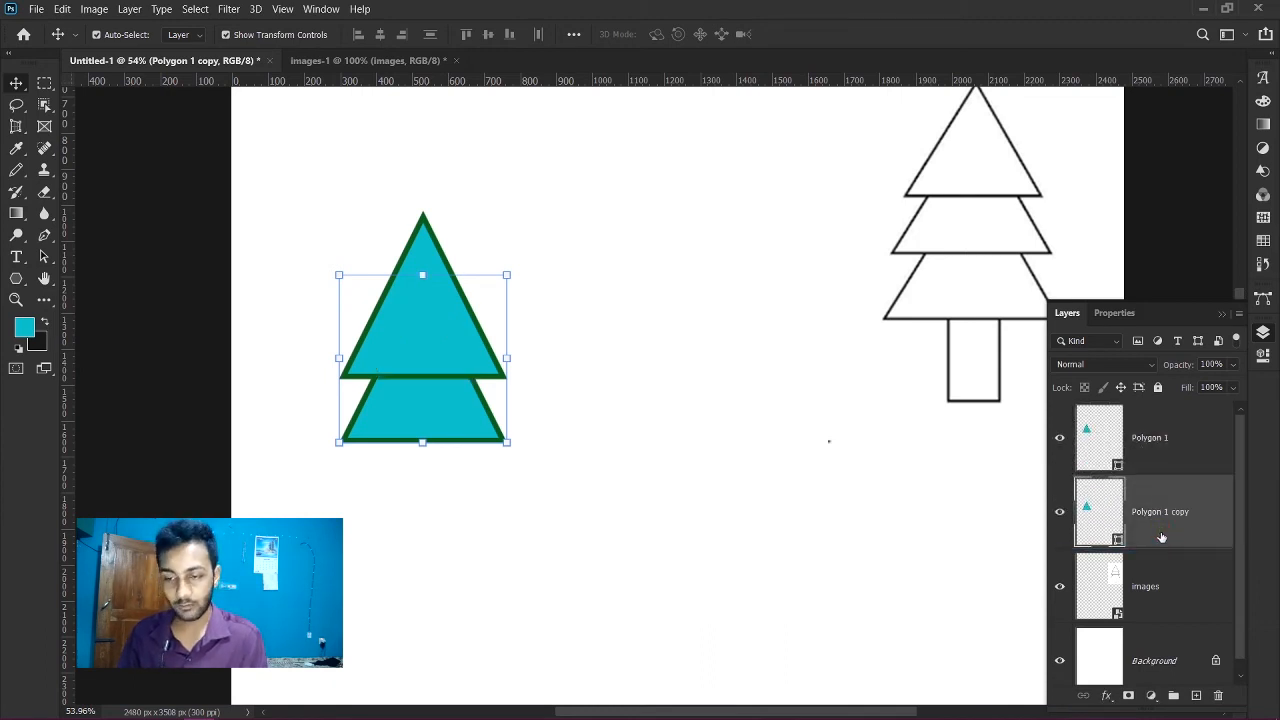
pyautogui.click(559, 370)
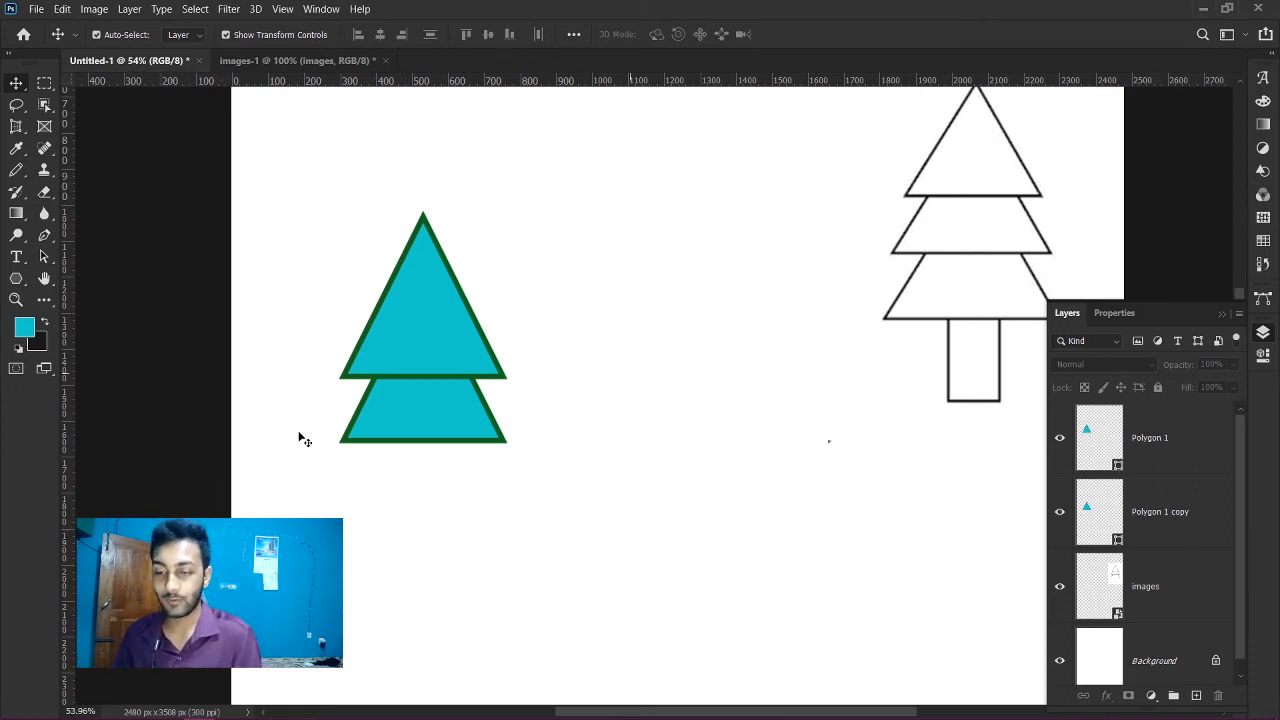
# - Duplicate the lower triangle straight downward as a third tier and send the copy one level backward, behind the middle tier
pyautogui.click(410, 420)
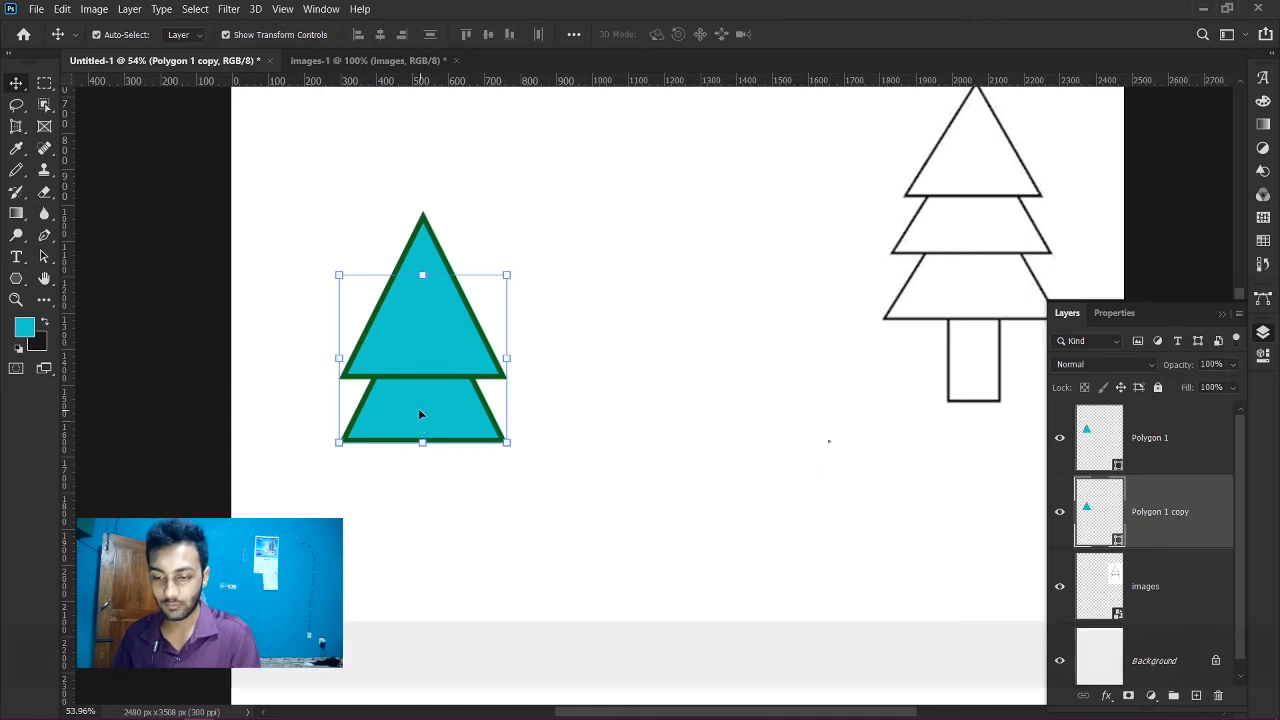
pyautogui.moveTo(419, 413); pyautogui.dragTo(407, 476)
pyautogui.hotkey('shift', 'ctrl', 'z')
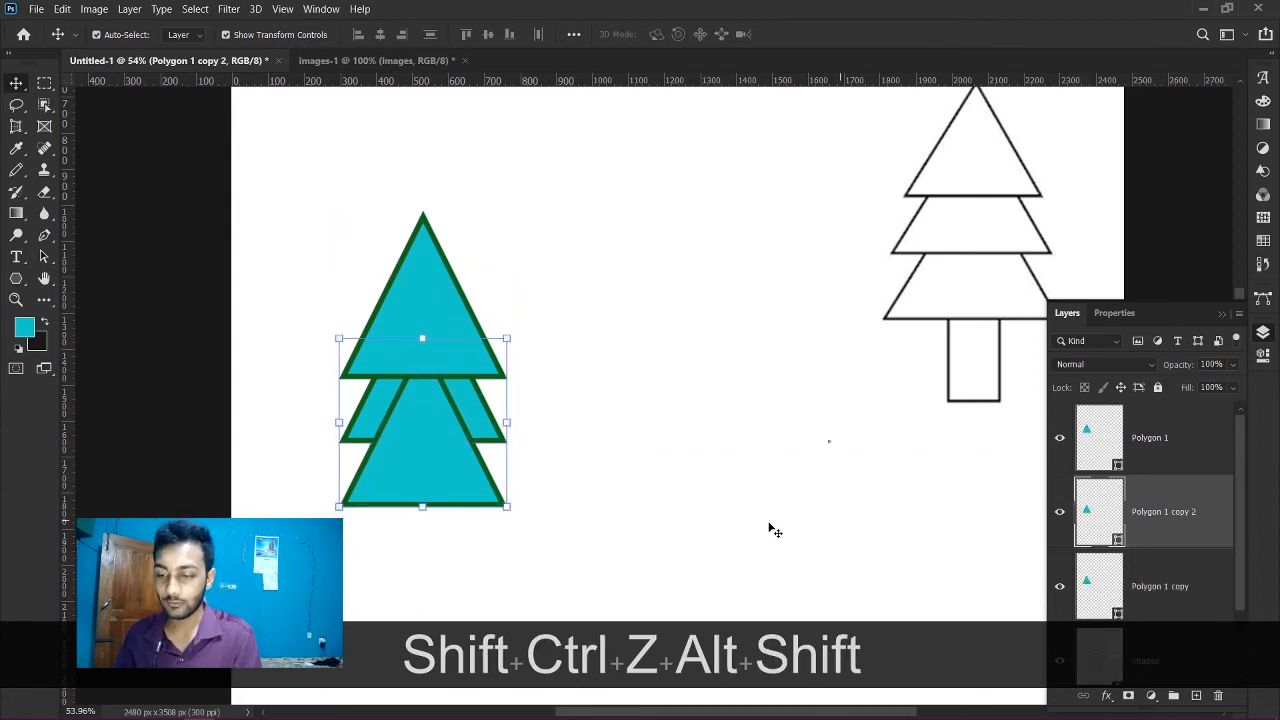
pyautogui.press('ctrl')
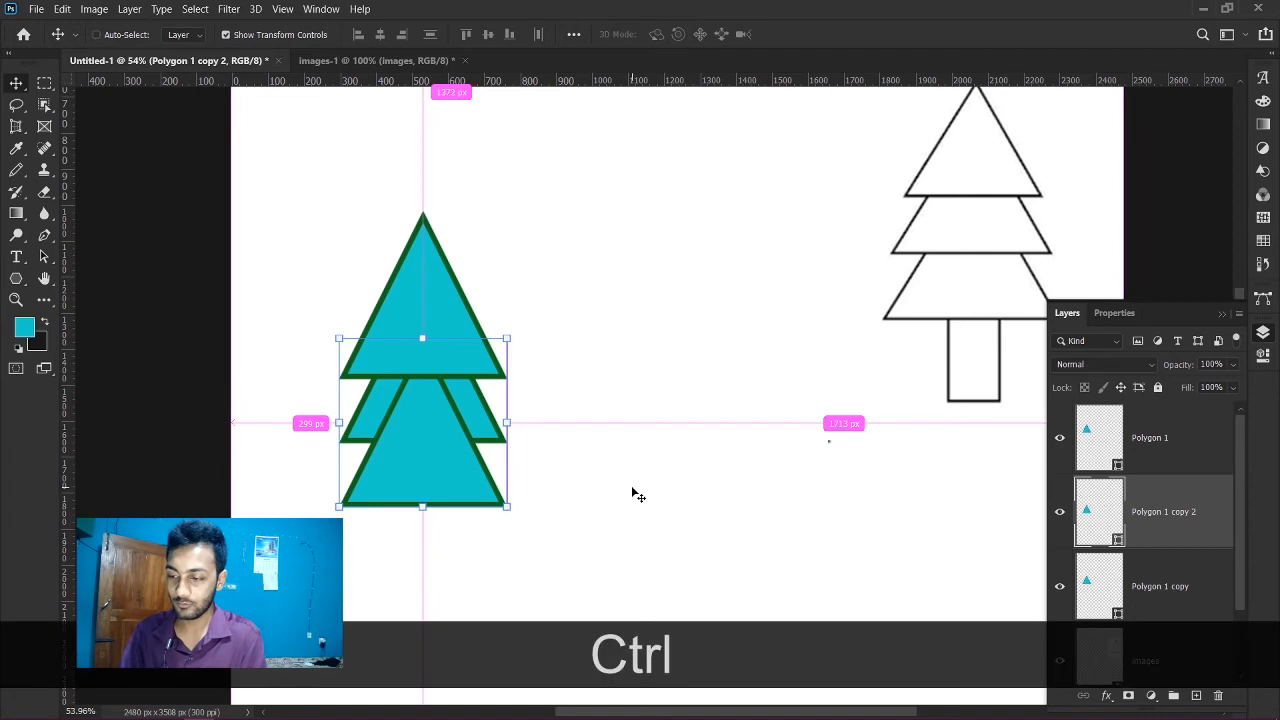
pyautogui.hotkey('ctrl', '[')
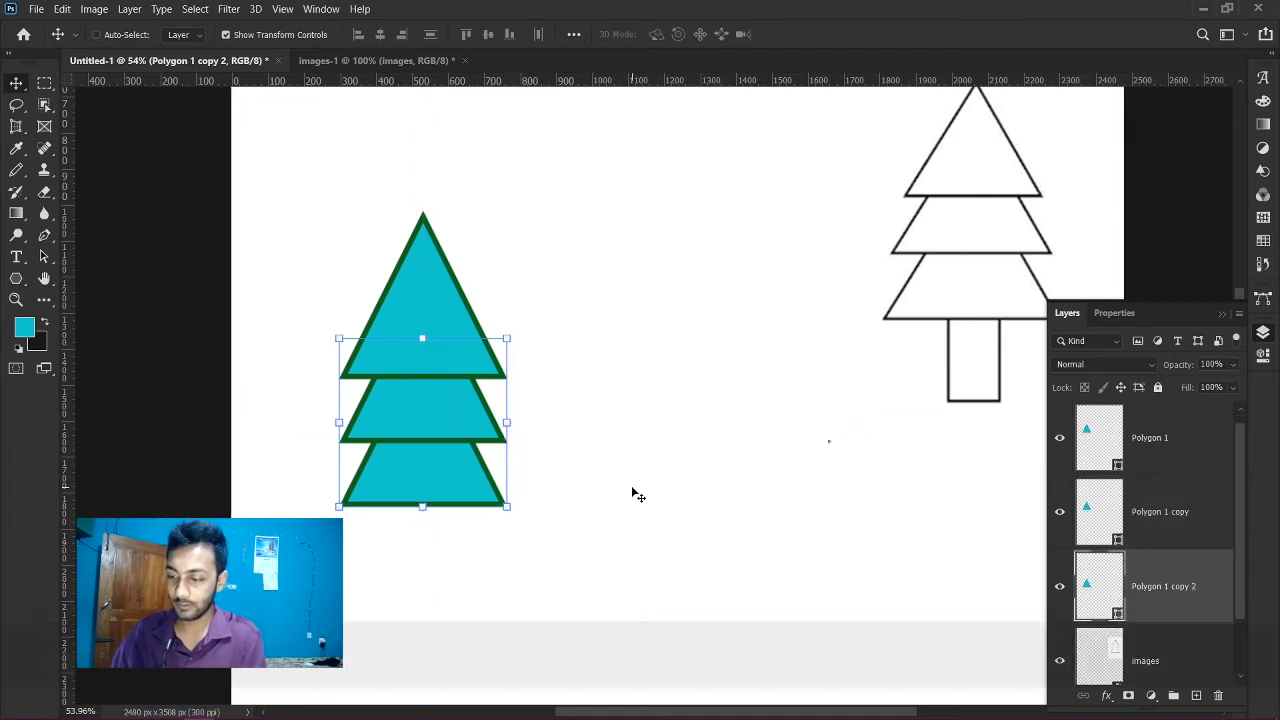
# - Try shifting the third triangle's layer below the images layer, up to the top of the stack, and back beneath the other two triangles
pyautogui.hotkey('ctrl', '[')
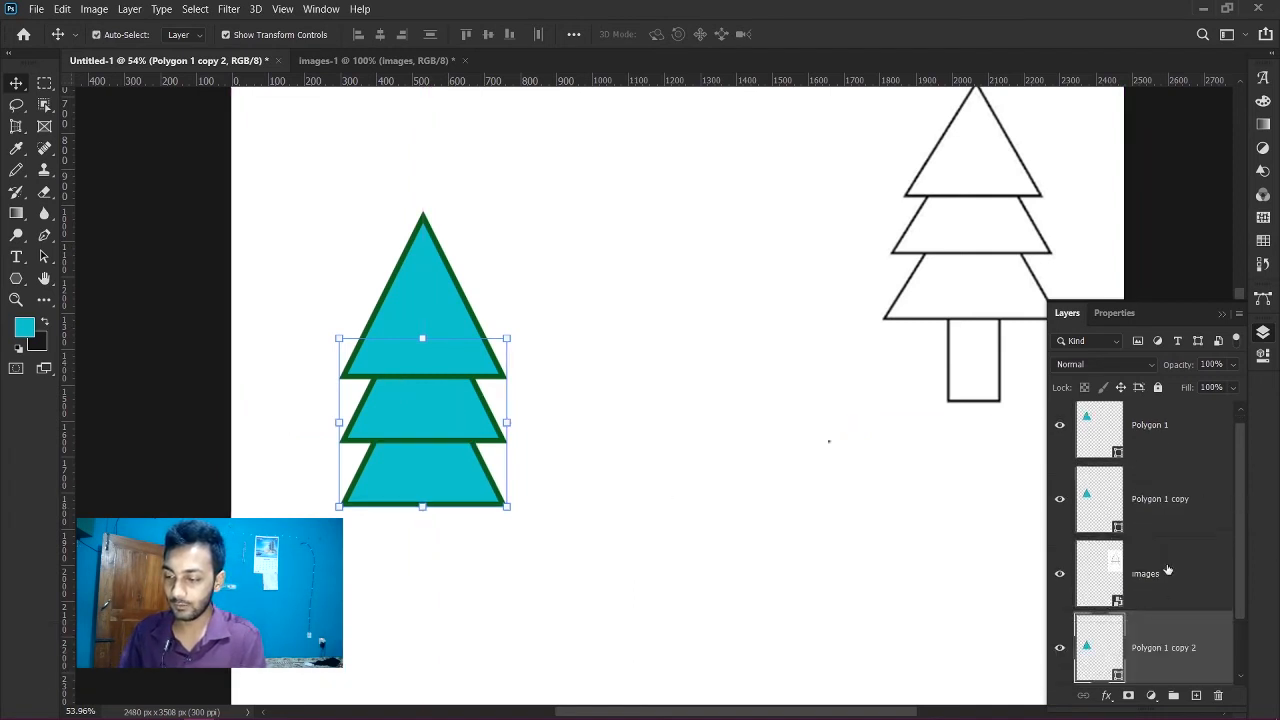
pyautogui.hotkey('ctrl', ']')
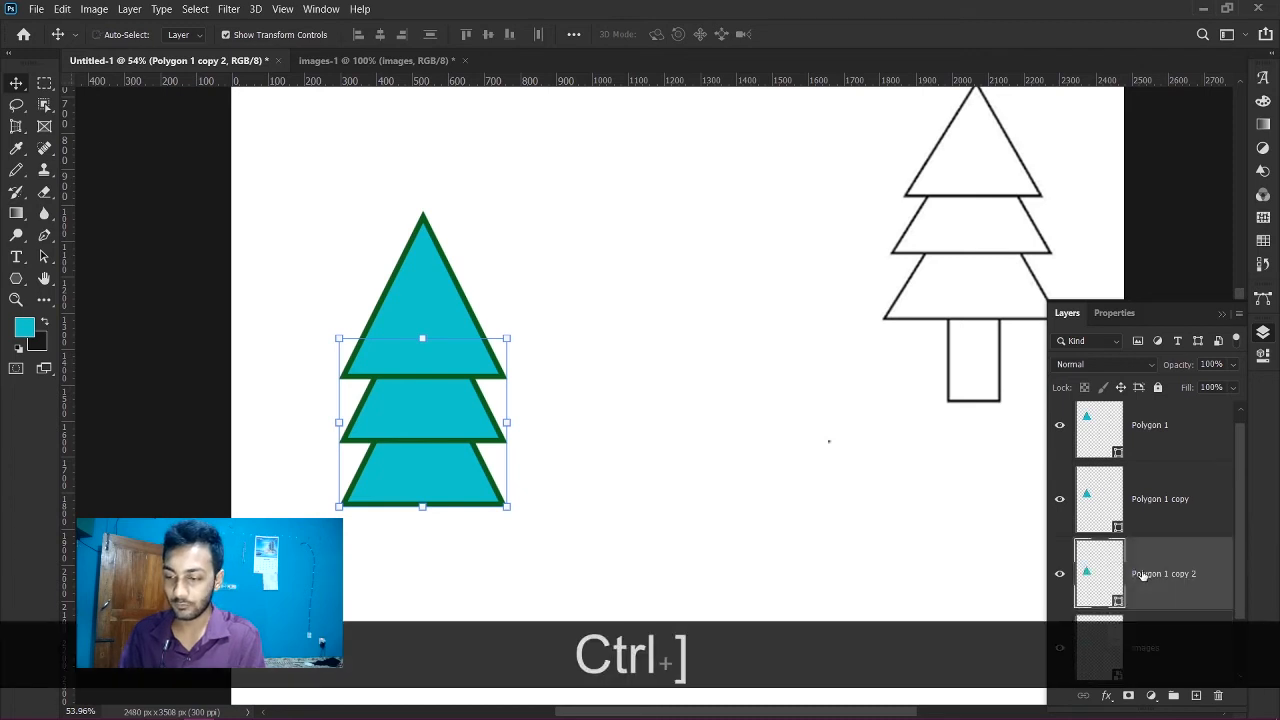
pyautogui.hotkey('ctrl', ']')
pyautogui.hotkey('ctrl', ']')
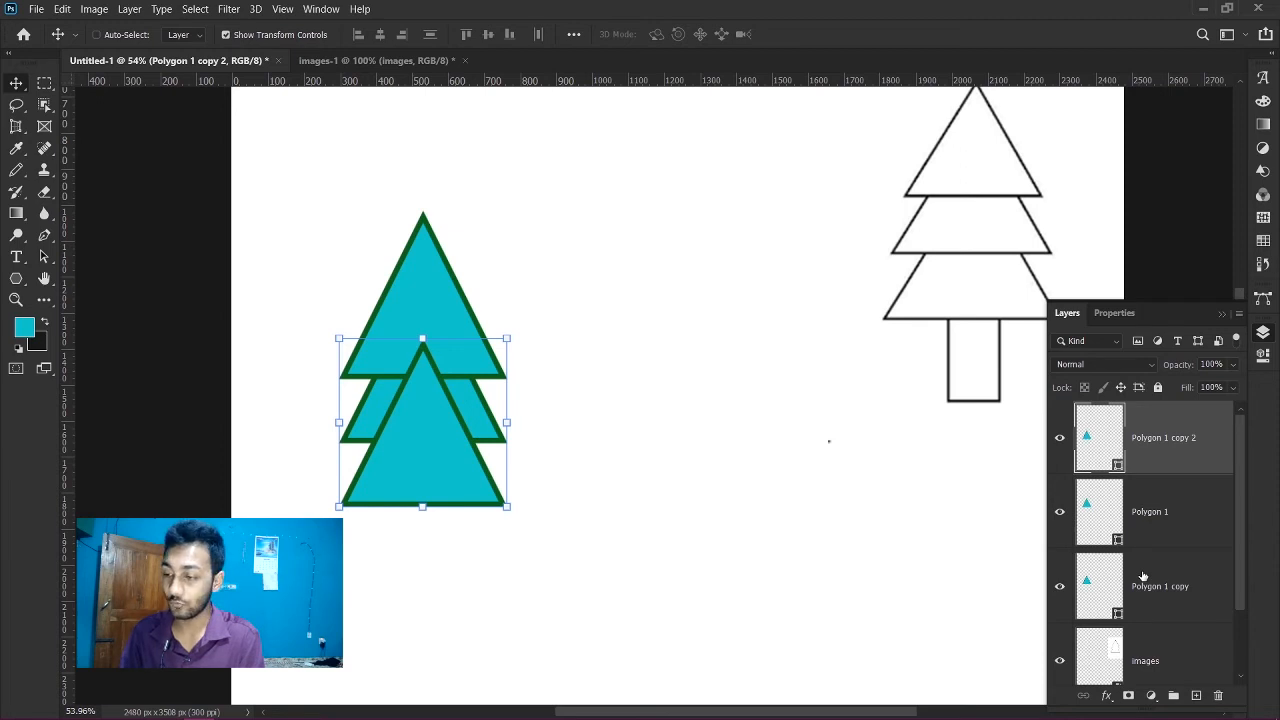
pyautogui.hotkey('ctrl', '[')
pyautogui.hotkey('ctrl', '[')
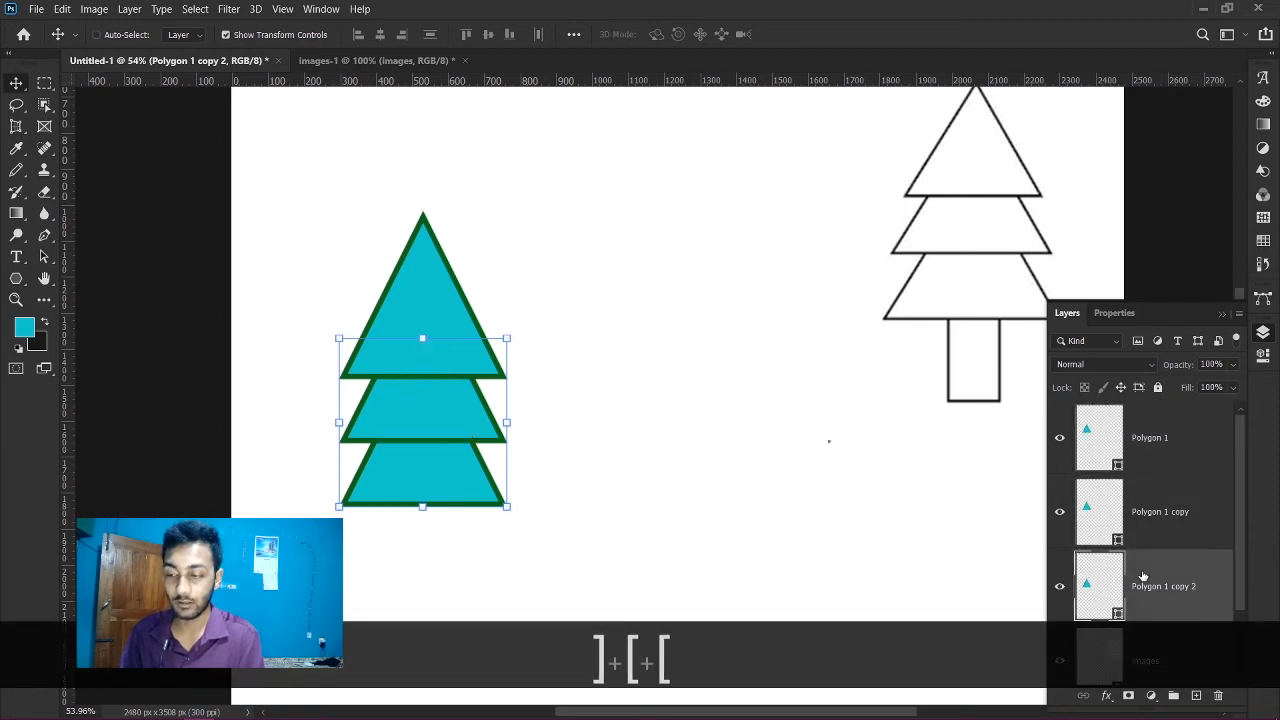
# - Deselect the triangles and draw a trunk with the Rectangle tool, about 176 × 392 px, centred over the lowest tier's base
pyautogui.click(717, 318)
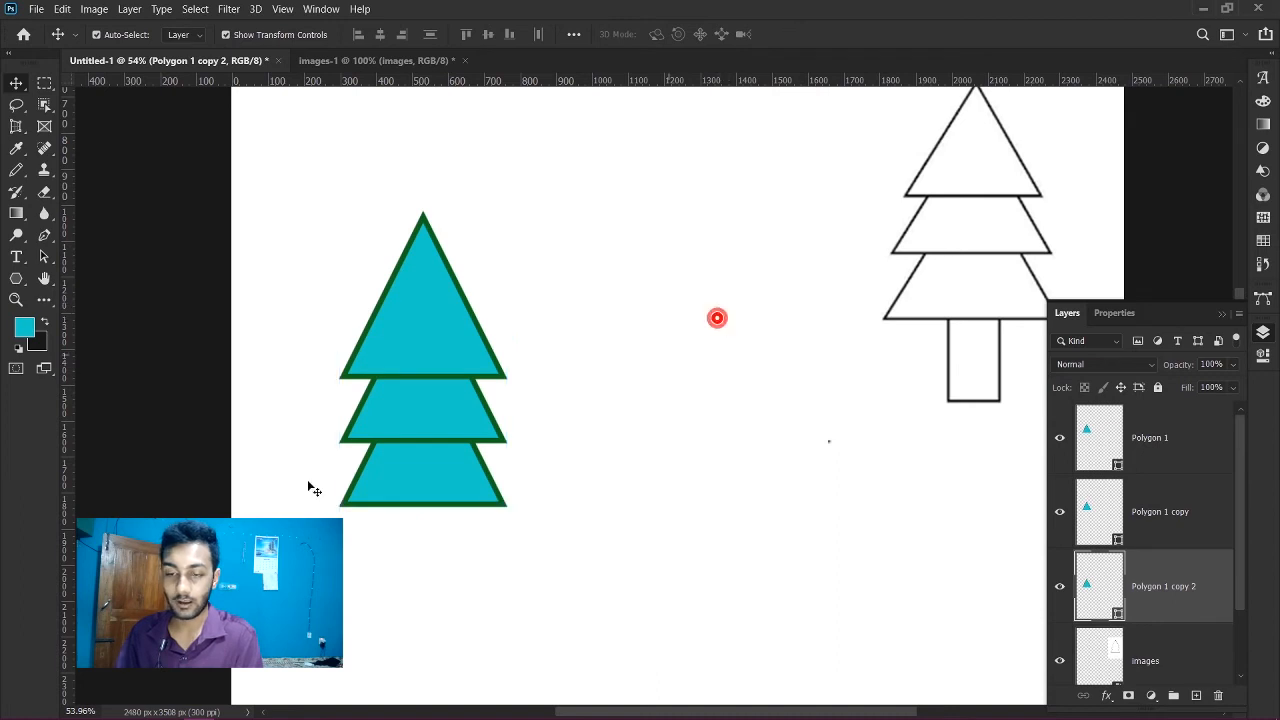
pyautogui.click(17, 281)
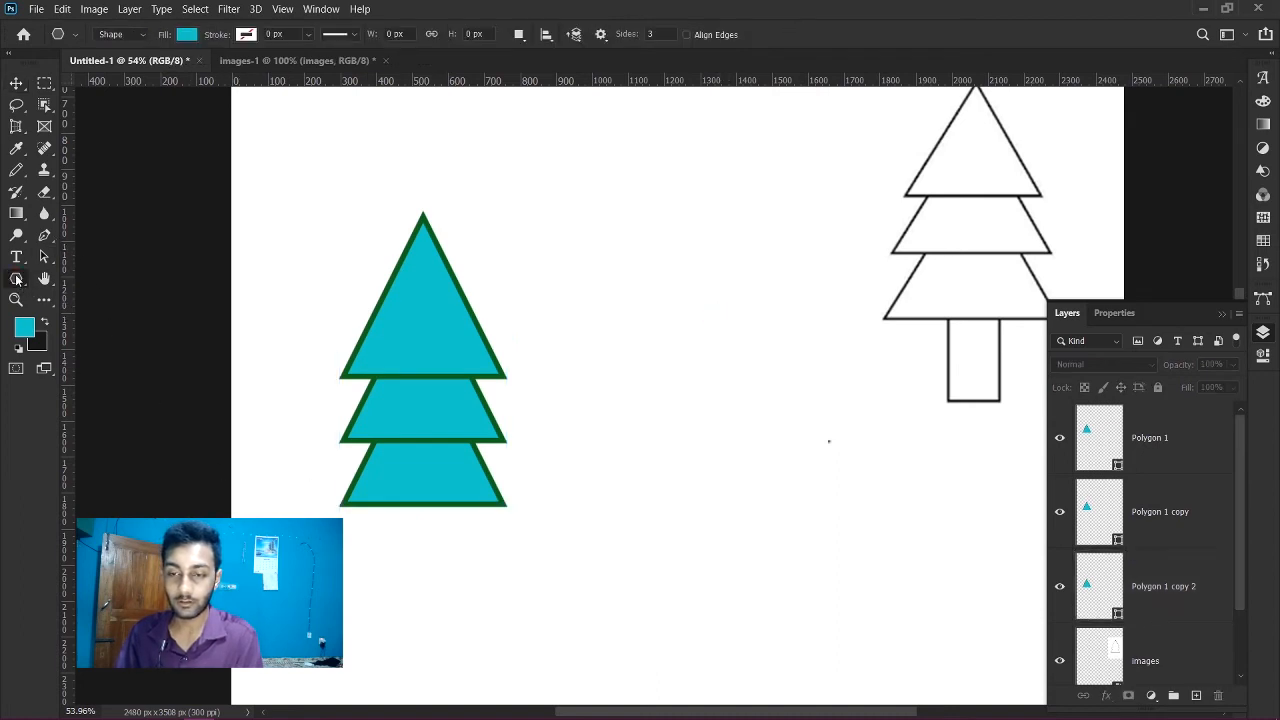
pyautogui.rightClick(17, 280)
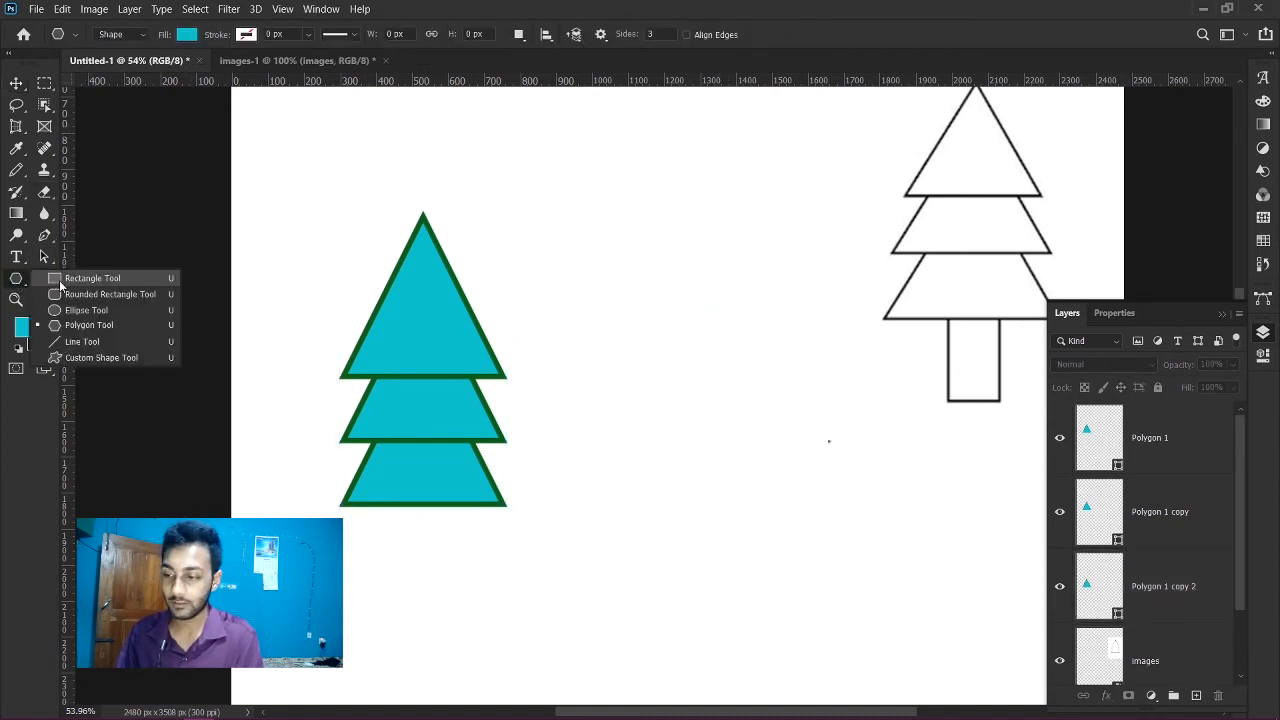
pyautogui.click(88, 278)
pyautogui.moveTo(407, 505); pyautogui.dragTo(479, 626)
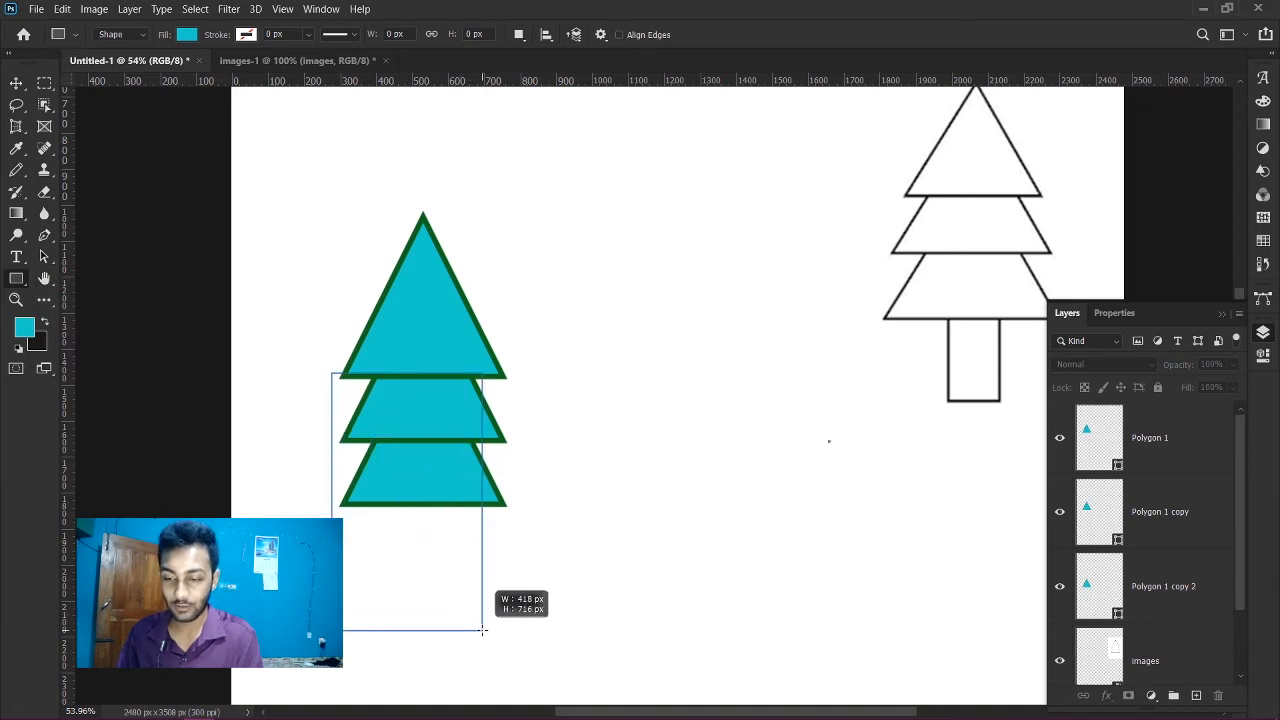
pyautogui.press('alt')
pyautogui.moveTo(482, 630)
pyautogui.mouseDown()
pyautogui.moveTo(490, 648)
pyautogui.moveTo(456, 600)
pyautogui.moveTo(505, 705)
pyautogui.moveTo(445, 615)
pyautogui.moveTo(474, 608)
pyautogui.moveTo(455, 606)
pyautogui.mouseUp()
pyautogui.press('alt')
pyautogui.press('space')
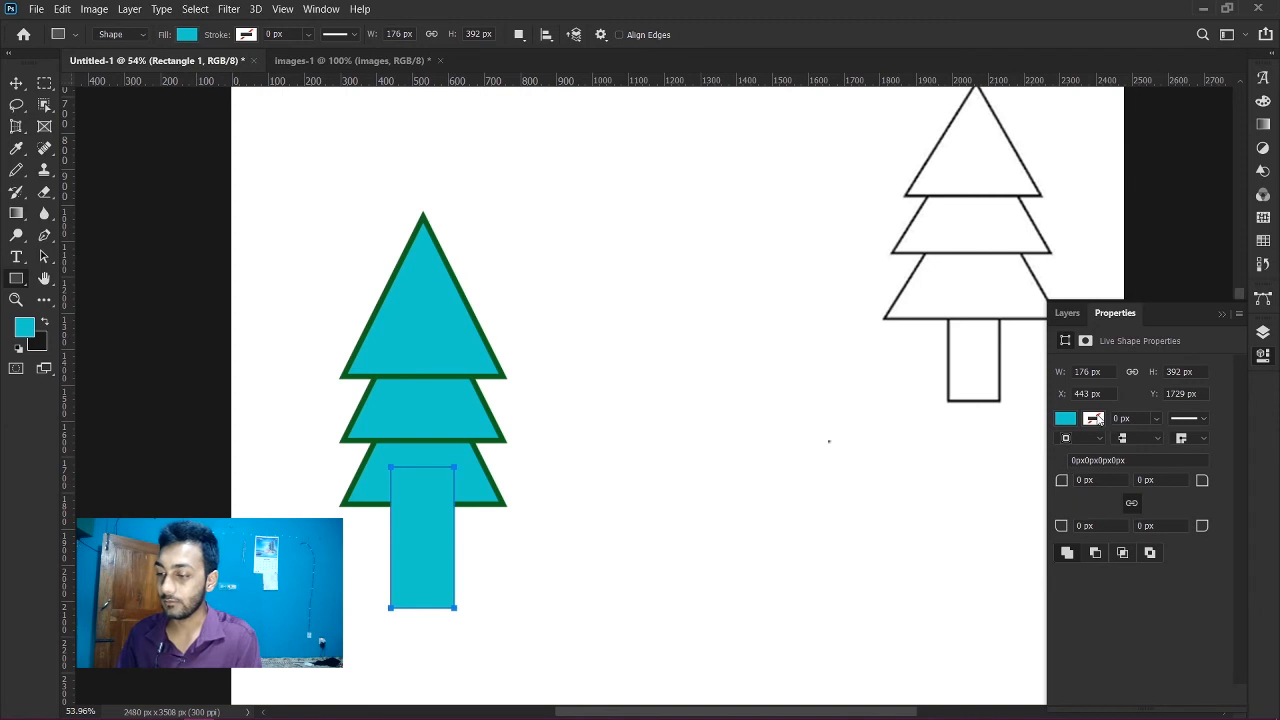
# - Give the trunk rectangle a dark green stroke from the recently used colors and set its width to 15 px
pyautogui.click(1065, 418)
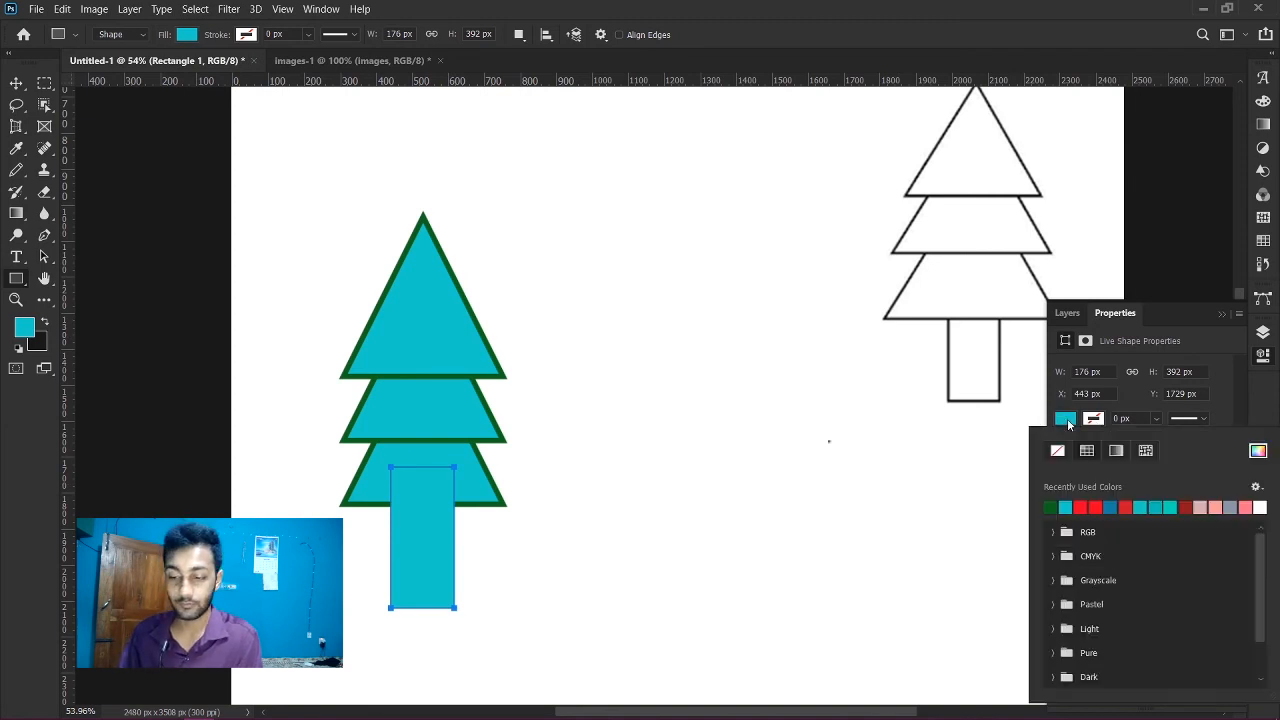
pyautogui.click(1094, 418)
pyautogui.click(1094, 418)
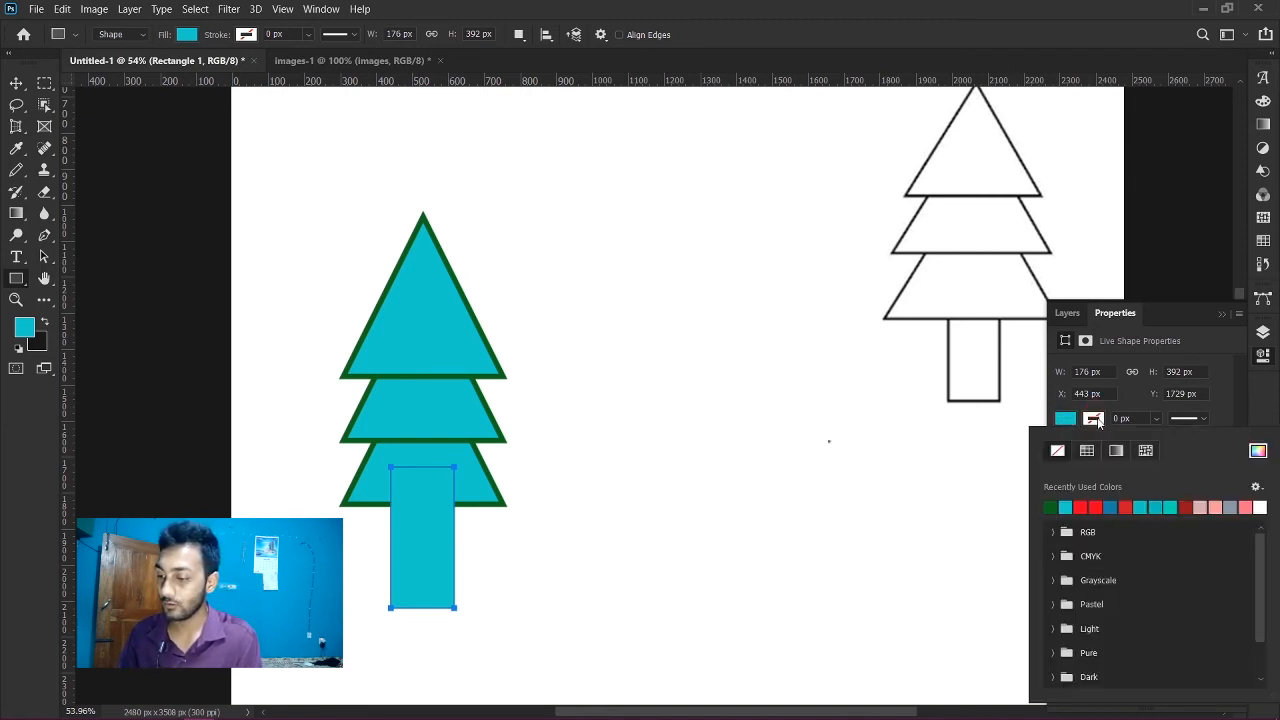
pyautogui.click(1053, 506)
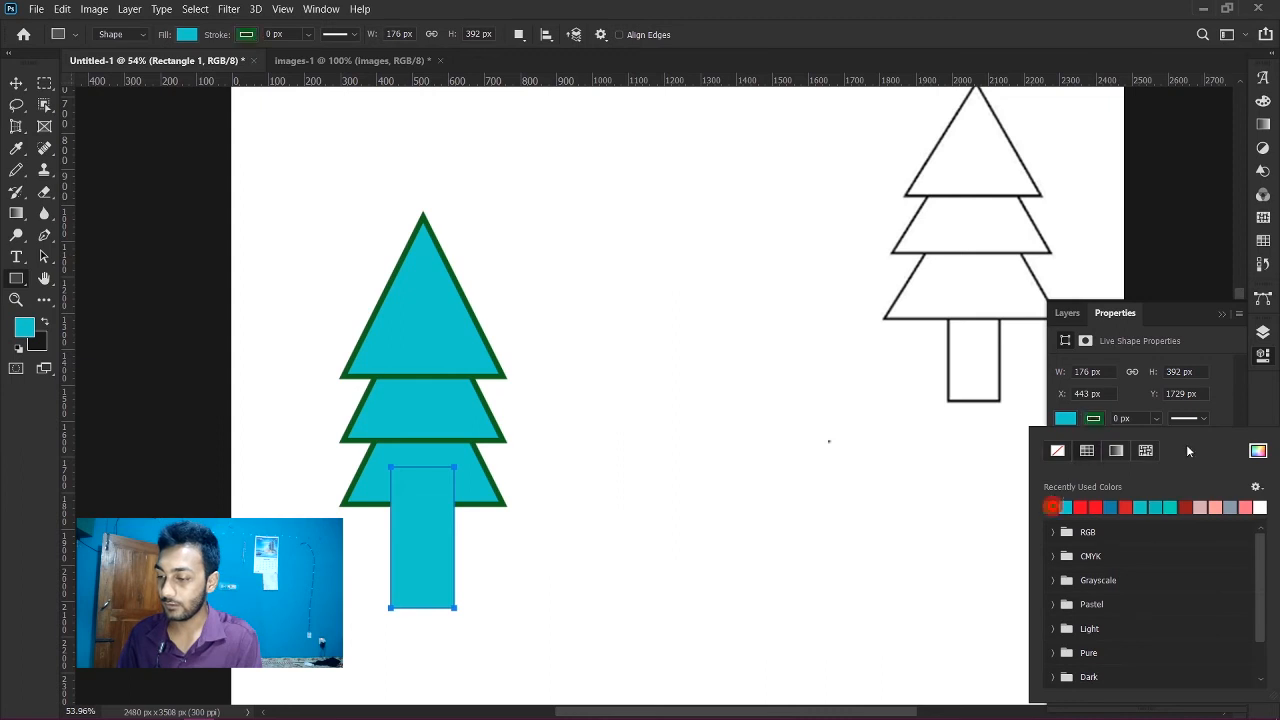
pyautogui.click(1120, 417)
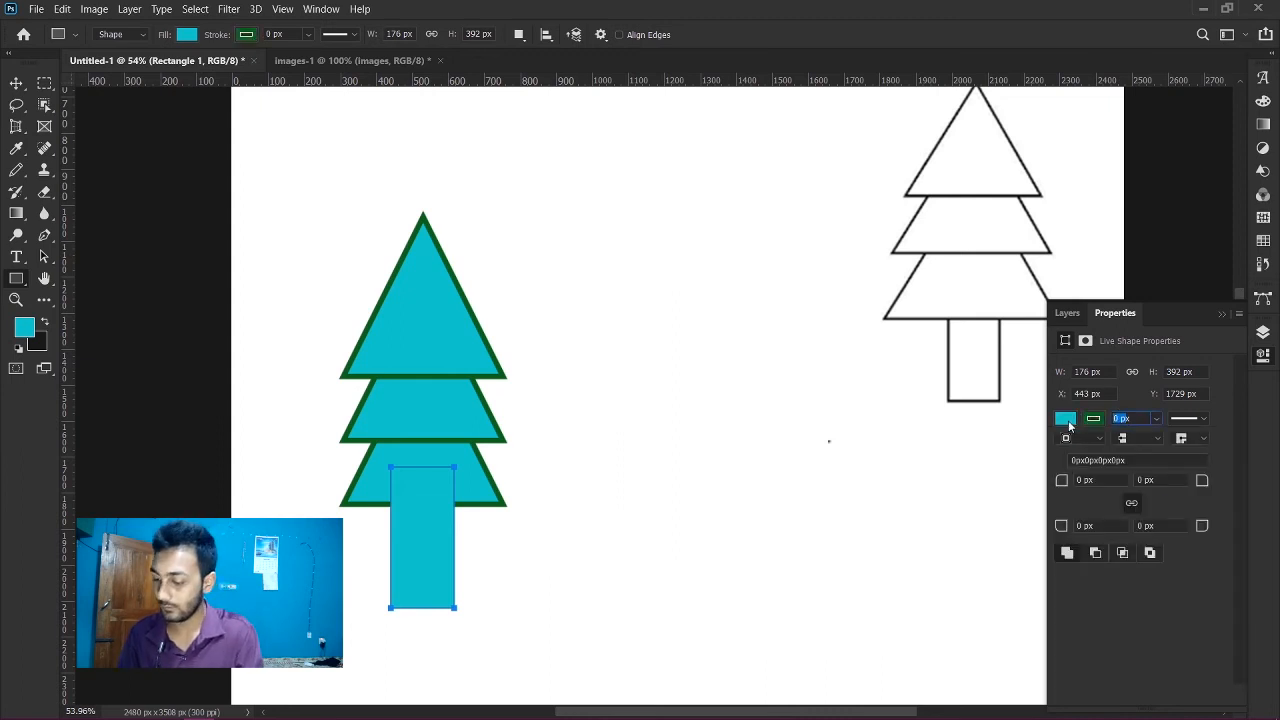
pyautogui.press('Right')
pyautogui.press('Right')
pyautogui.press('BackSpace')
pyautogui.press('BackSpace')
pyautogui.press('BackSpace')
pyautogui.press('BackSpace')
pyautogui.press('BackSpace')
pyautogui.press('BackSpace')
pyautogui.press('BackSpace')
pyautogui.press('BackSpace')
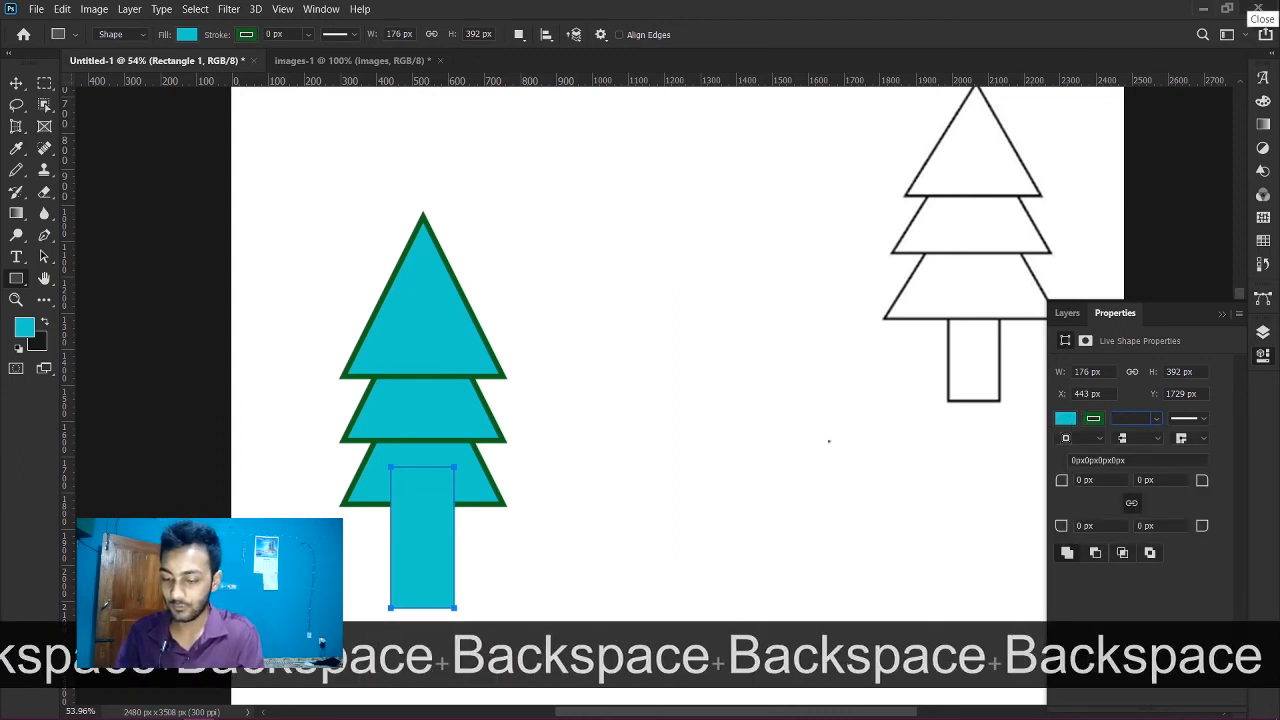
pyautogui.write('15')
pyautogui.press('Return')
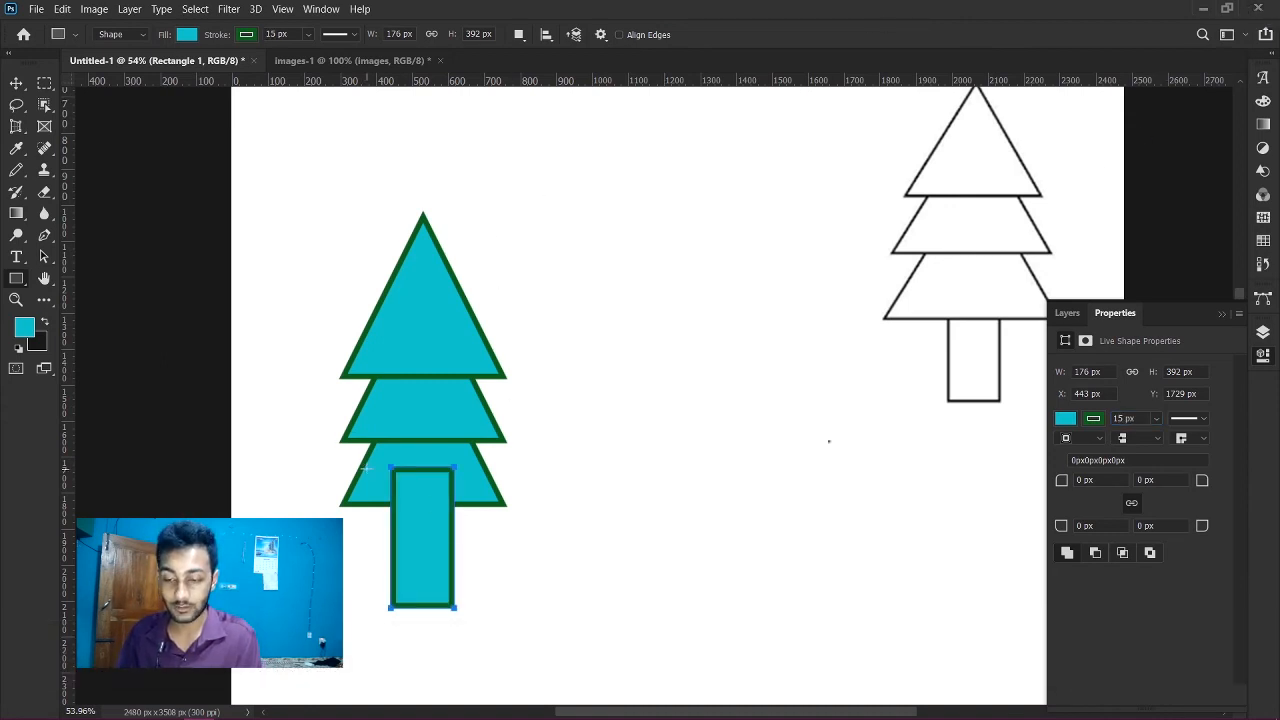
# - Send the trunk rectangle backward in the layer order until it sits behind the lowest triangle, and deselect it
pyautogui.press('v')
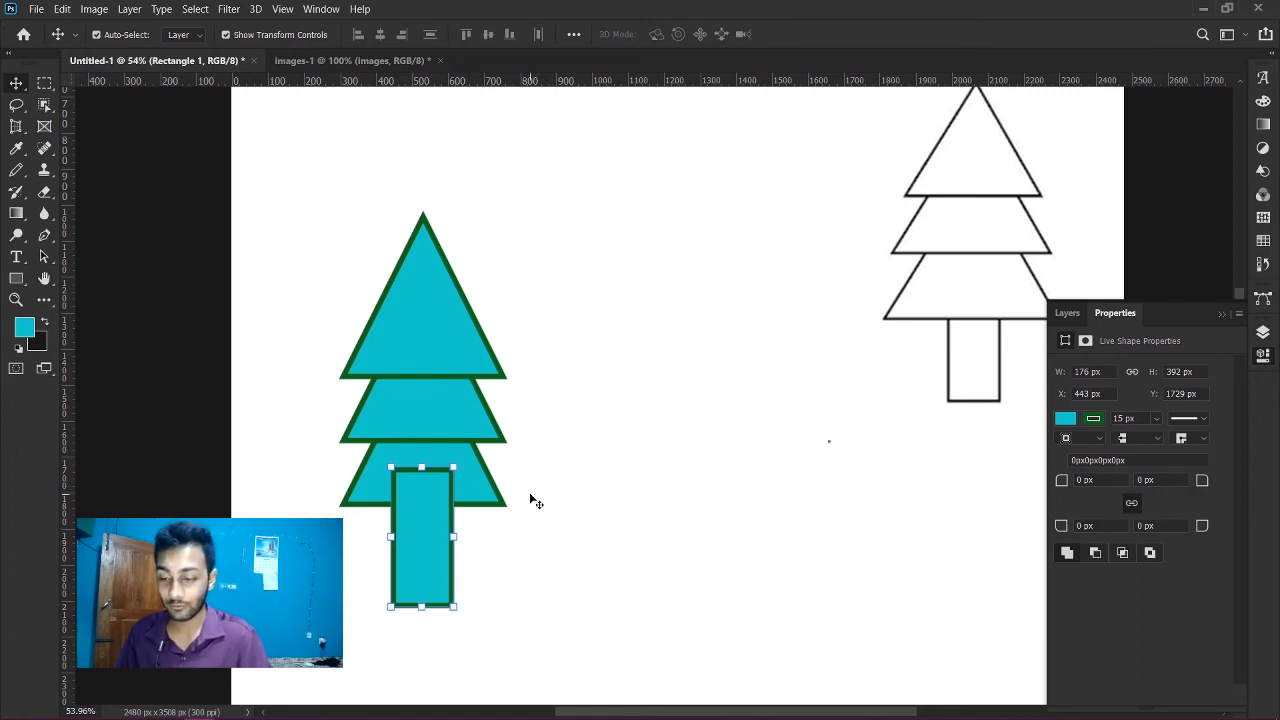
pyautogui.press('ctrl')
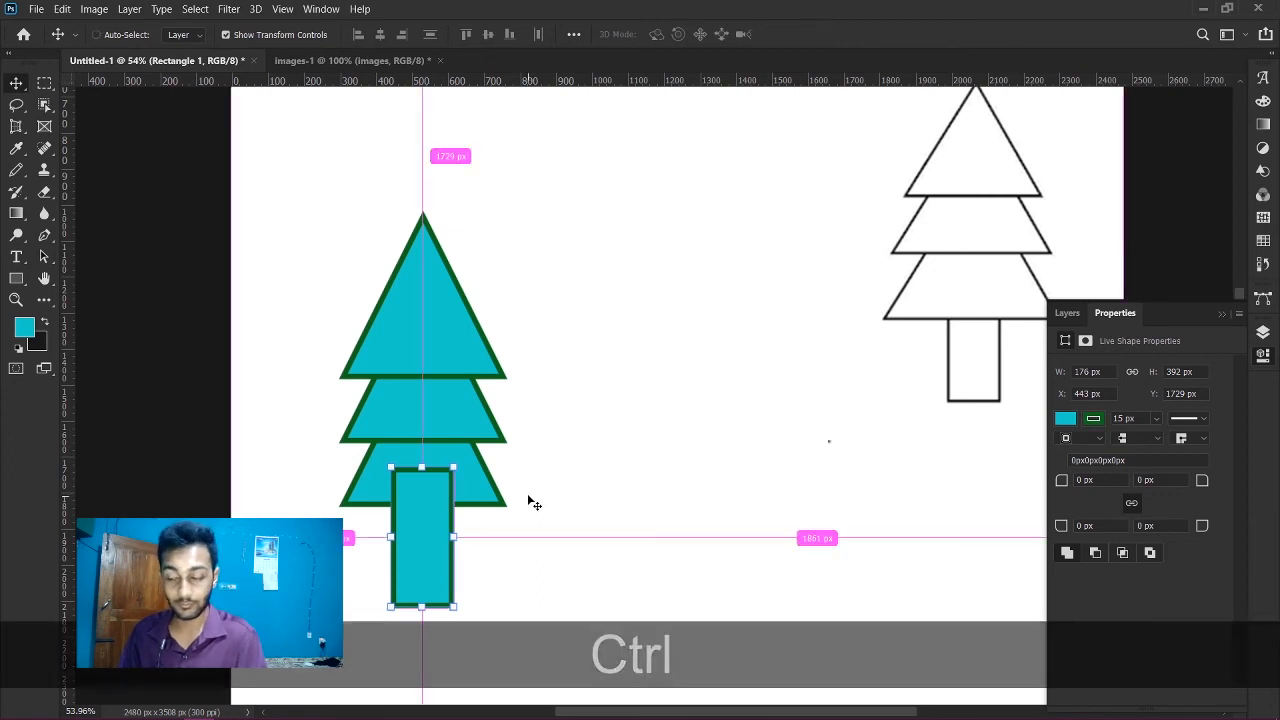
pyautogui.press('ctrl')
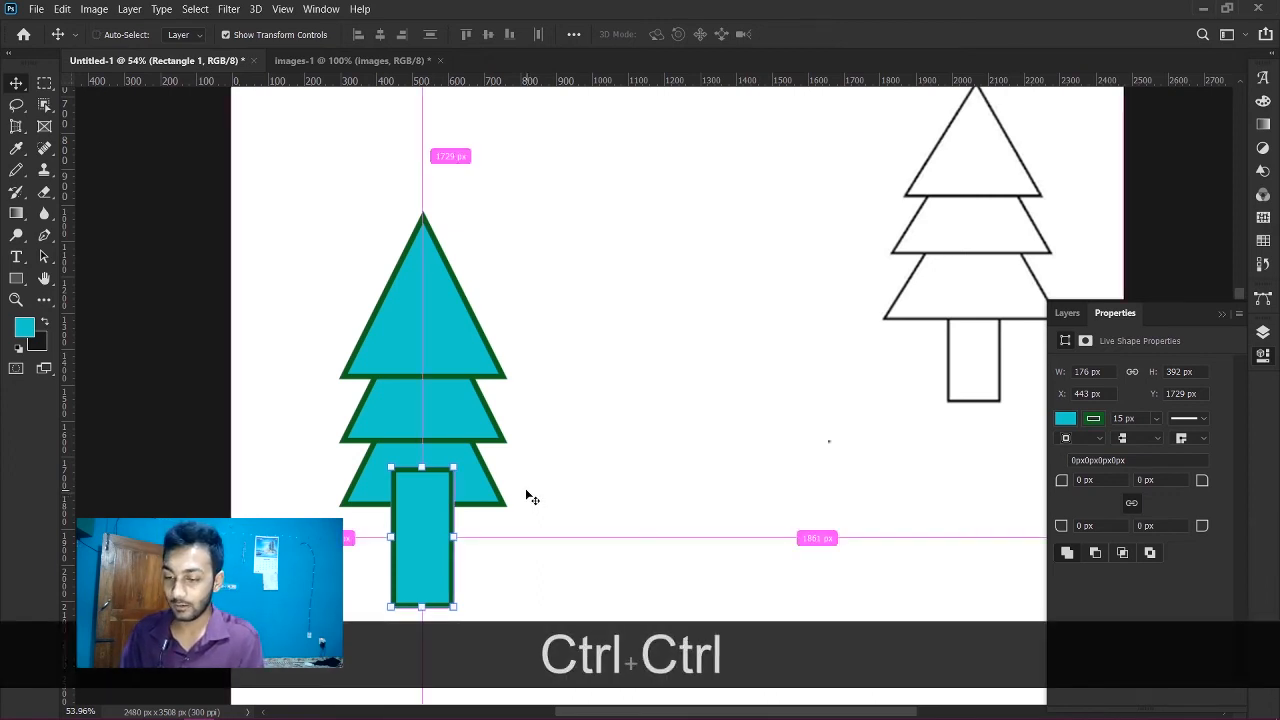
pyautogui.hotkey('ctrl', '[')
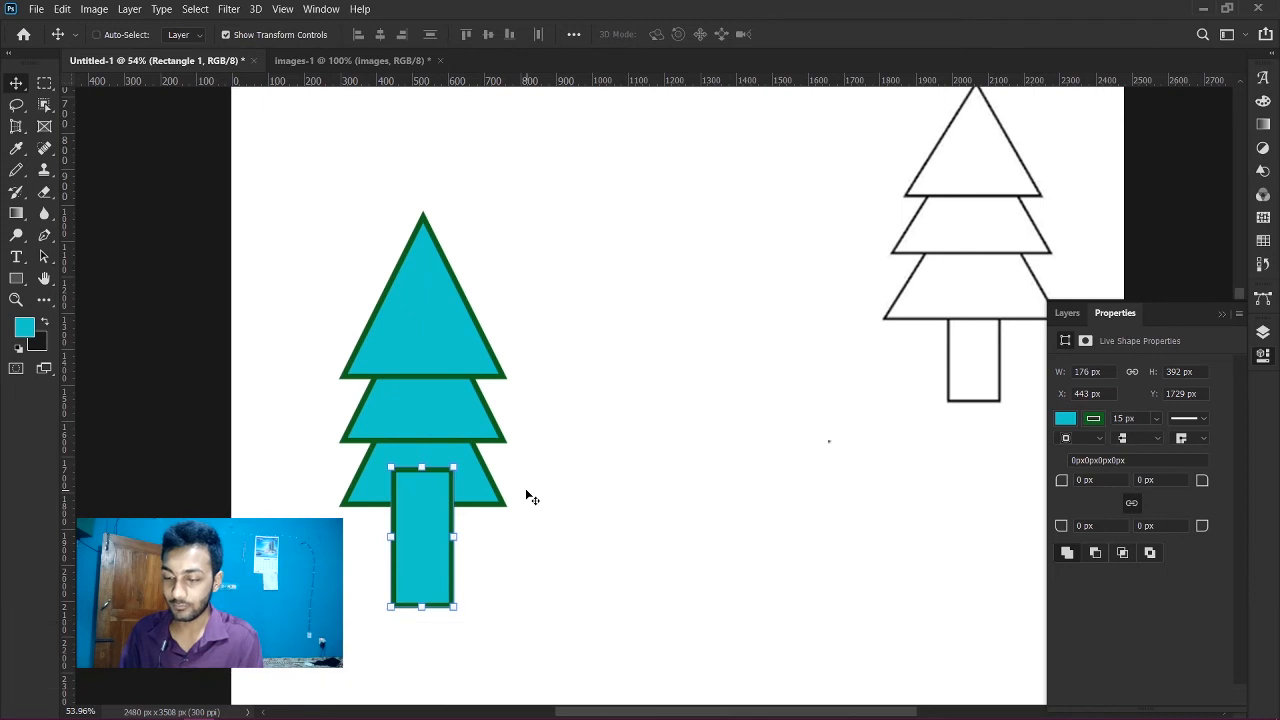
pyautogui.press('[')
pyautogui.hotkey('ctrl', '[')
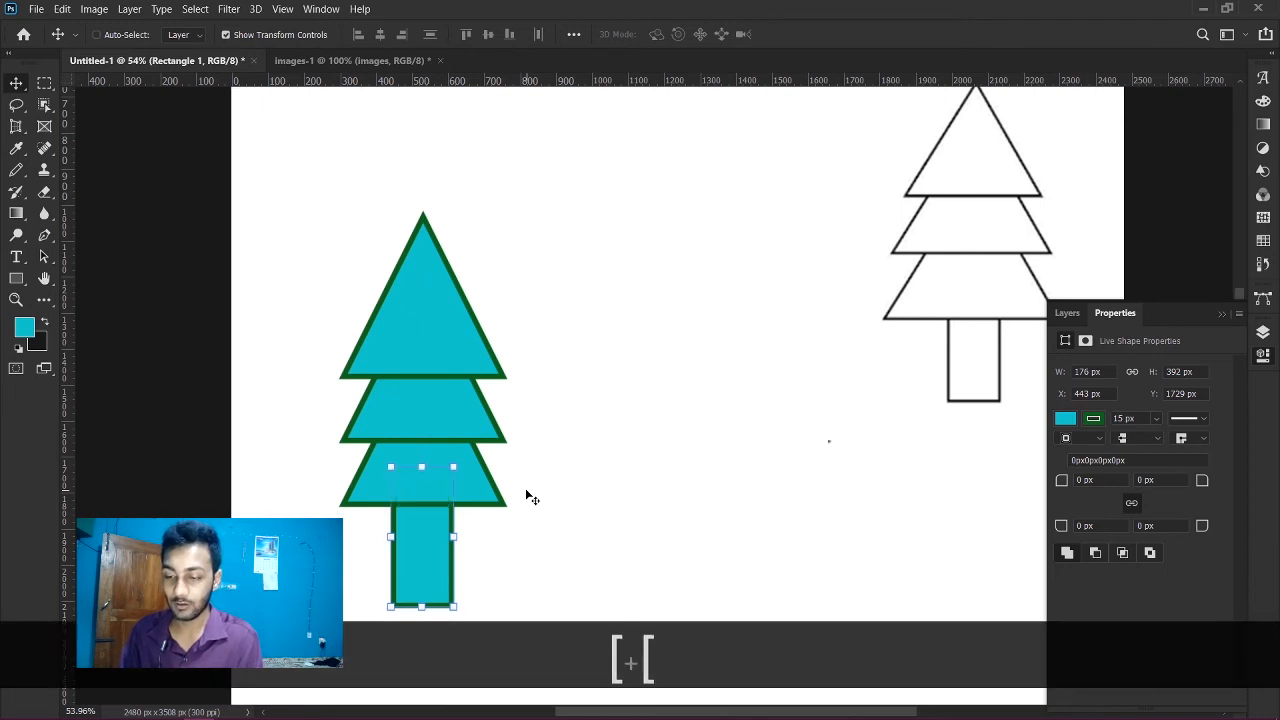
pyautogui.click(803, 517)
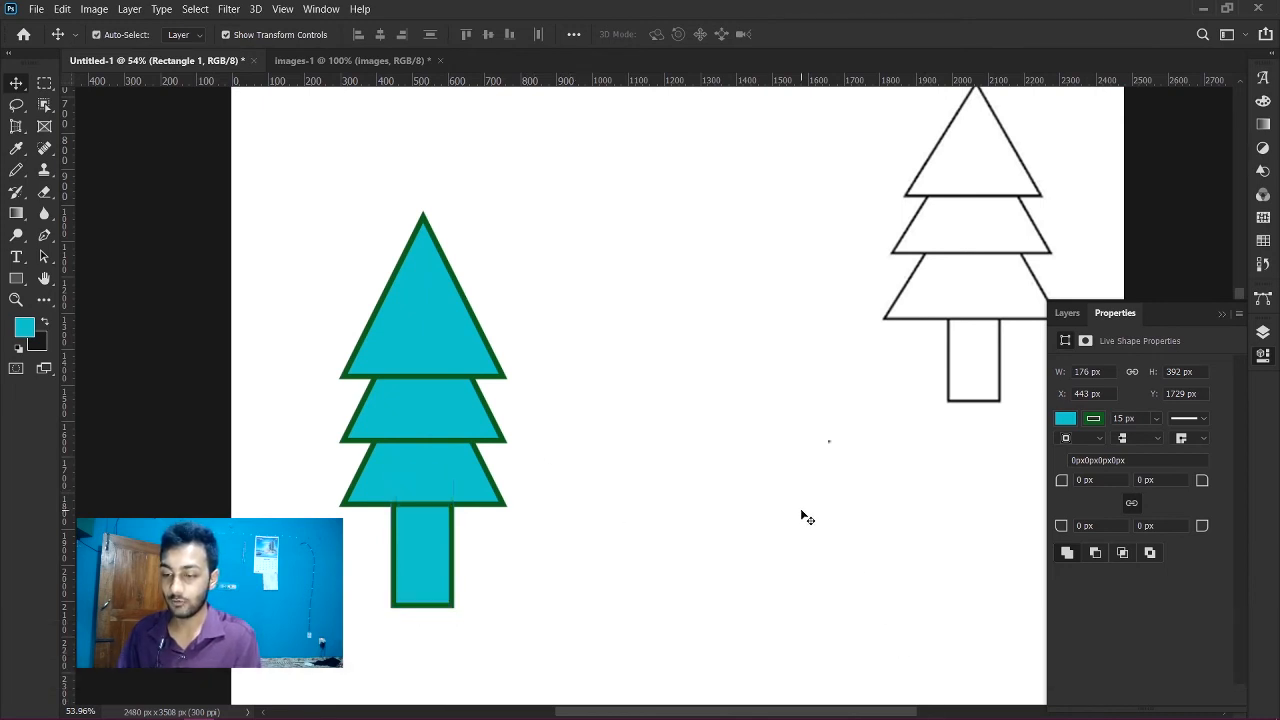
pyautogui.click(560, 295)
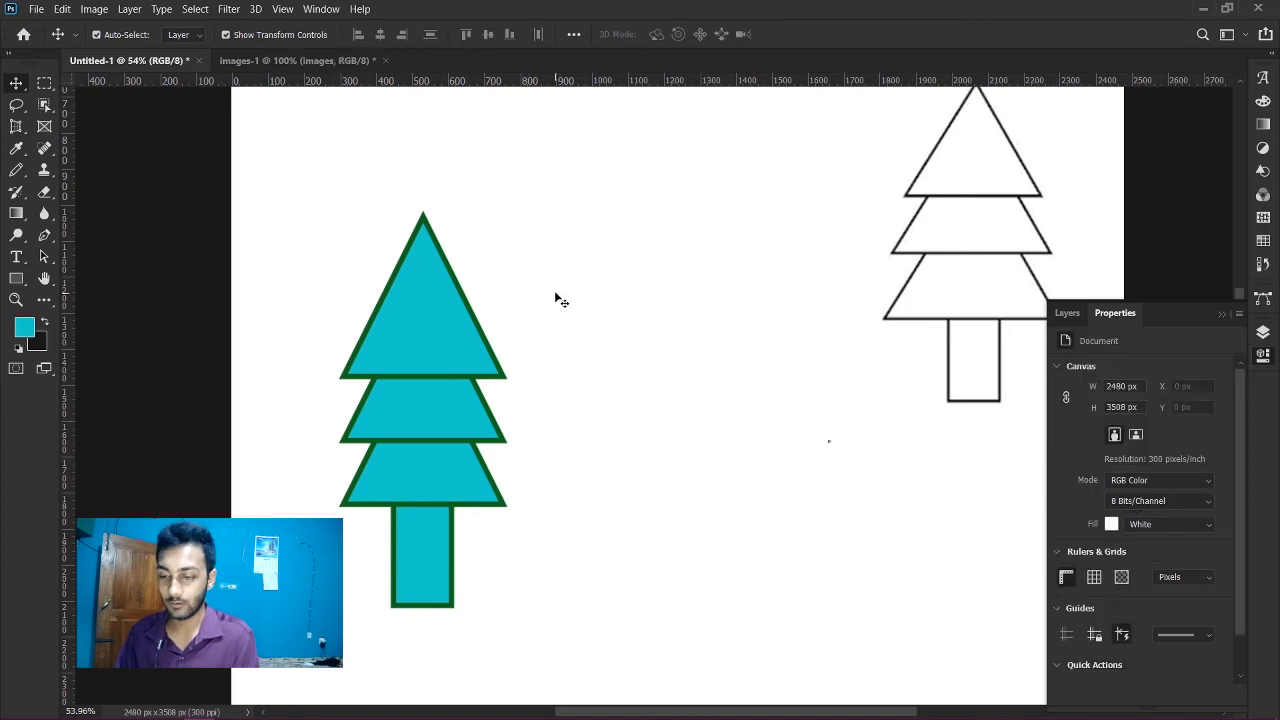
# - Duplicate the whole tree directly beside the original, and copy the resulting pair to the lower-right part of the page
pyautogui.scroll(-2, 556, 297)
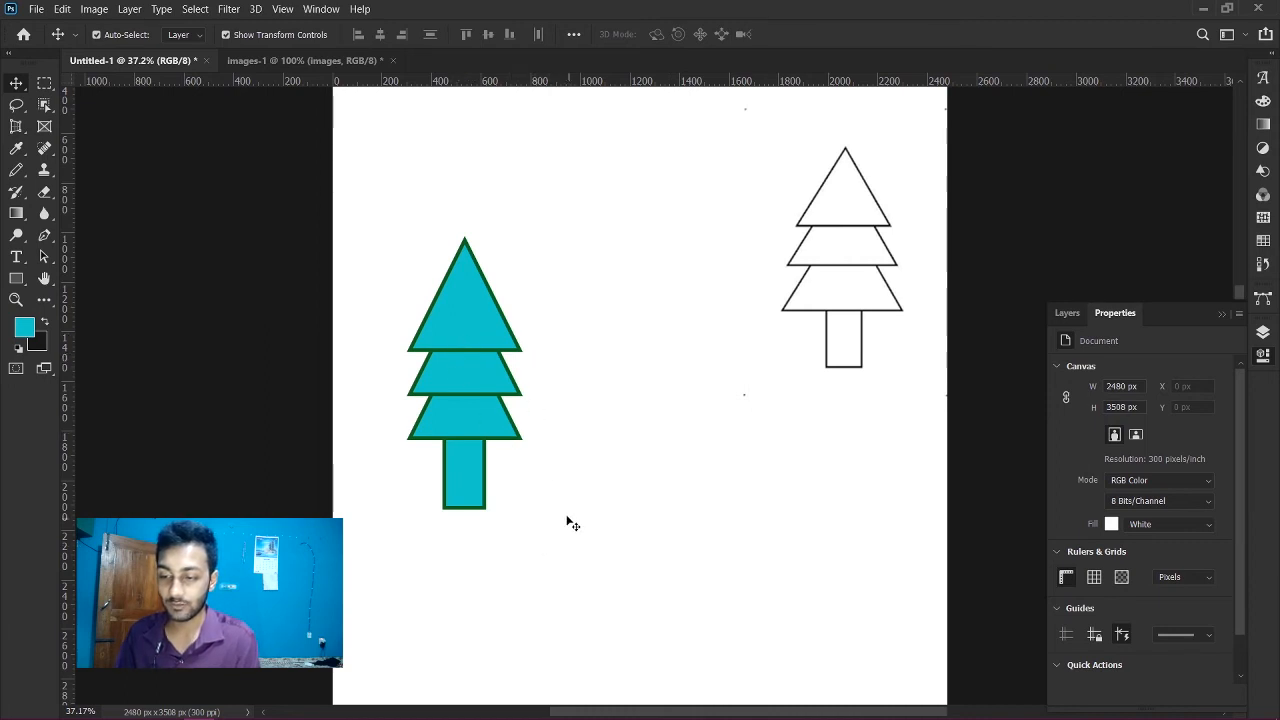
pyautogui.click(458, 262)
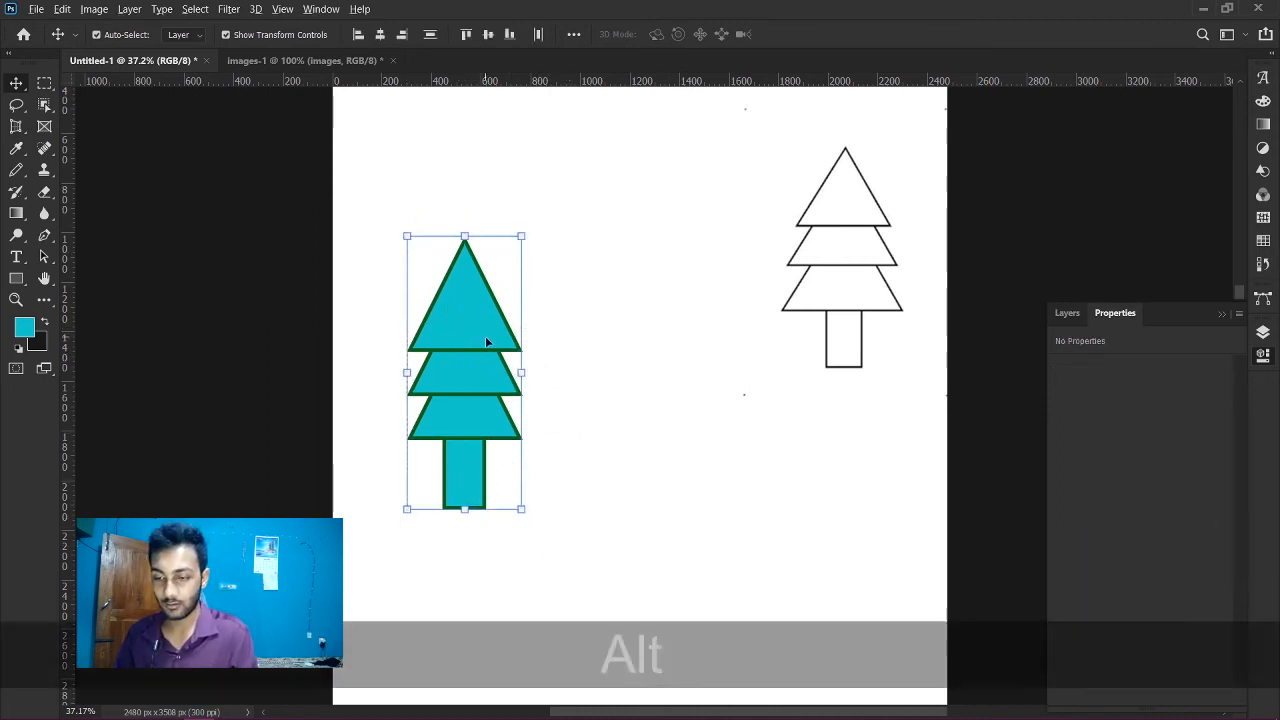
pyautogui.moveTo(487, 342); pyautogui.dragTo(594, 358)
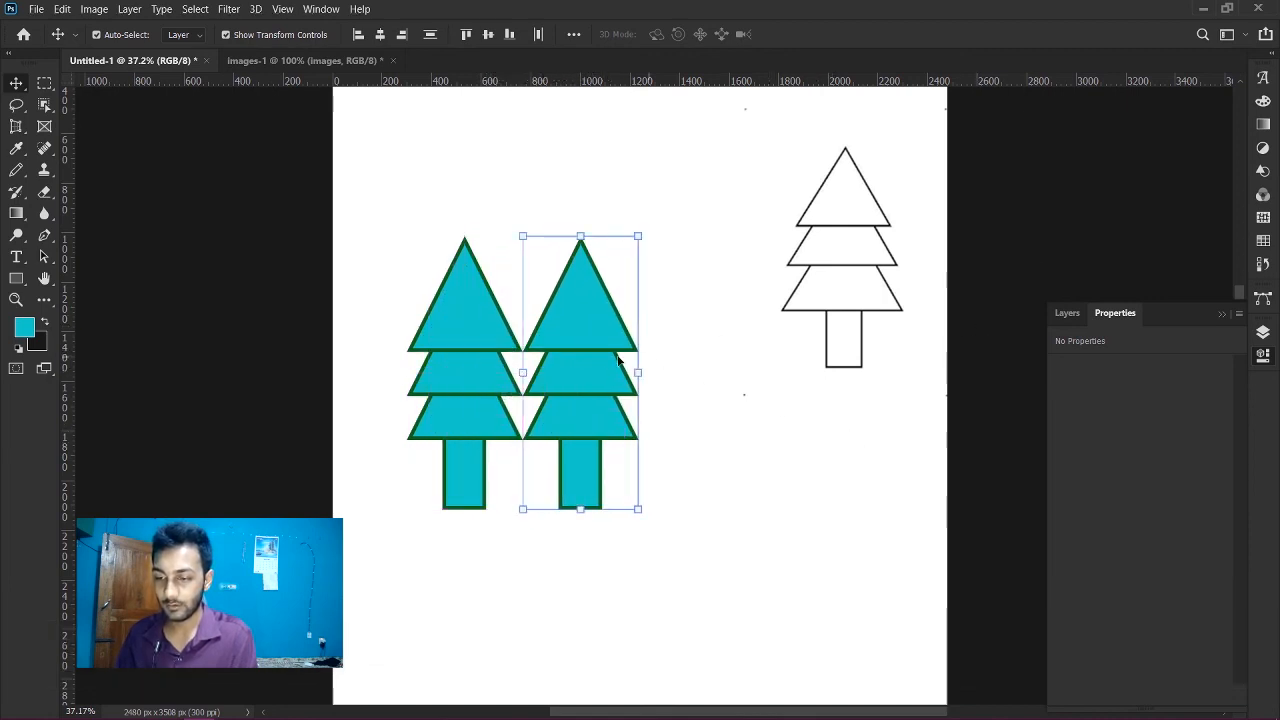
pyautogui.scroll(-3, 619, 362)
pyautogui.moveTo(706, 489)
pyautogui.mouseDown()
pyautogui.moveTo(515, 344)
pyautogui.moveTo(605, 385)
pyautogui.moveTo(665, 495)
pyautogui.moveTo(702, 530)
pyautogui.moveTo(698, 508)
pyautogui.mouseUp()
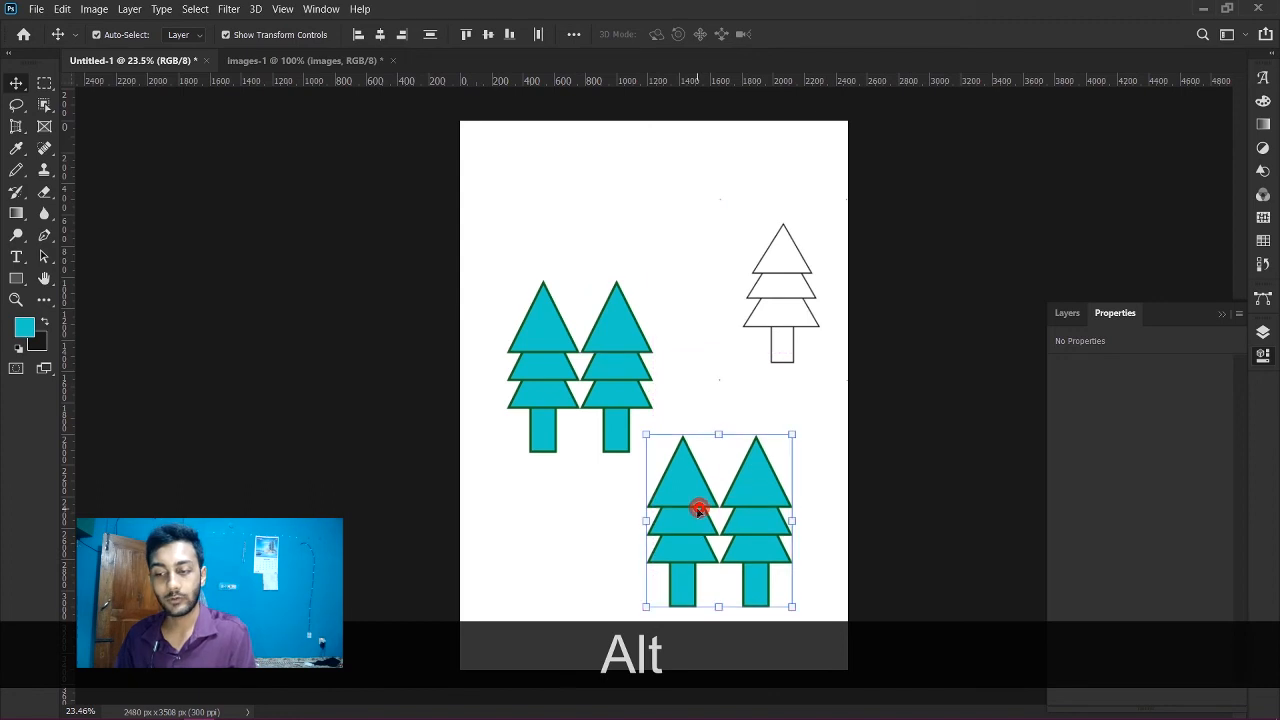
pyautogui.click(862, 455)
# - Select individual triangles of the two lower trees one after another to examine their separate layers
pyautogui.click(685, 481)
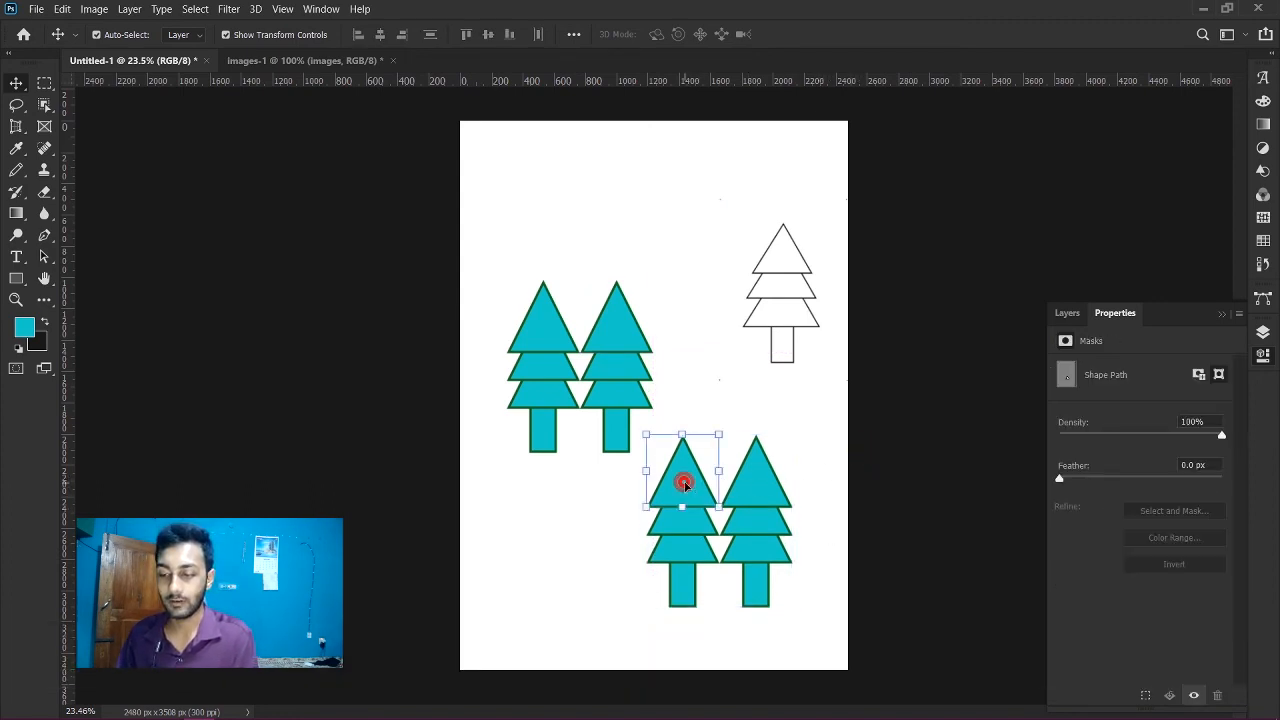
pyautogui.click(772, 500)
pyautogui.click(766, 528)
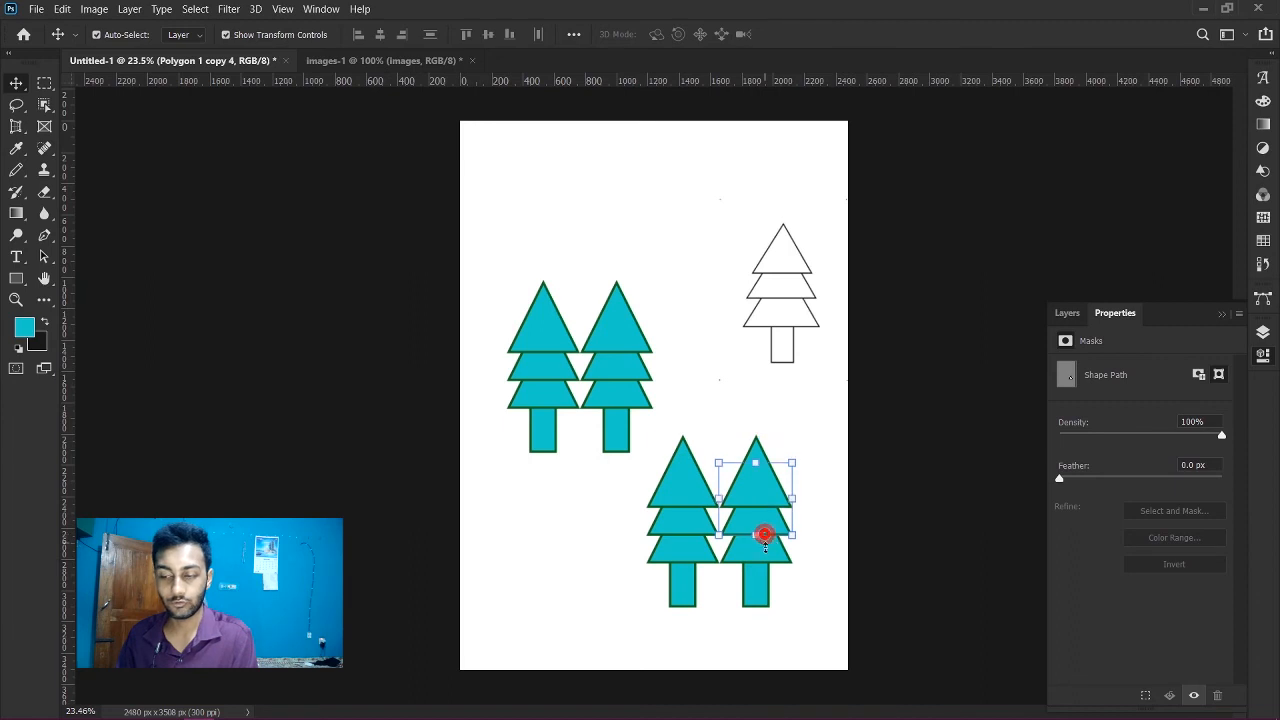
pyautogui.click(763, 560)
pyautogui.click(686, 536)
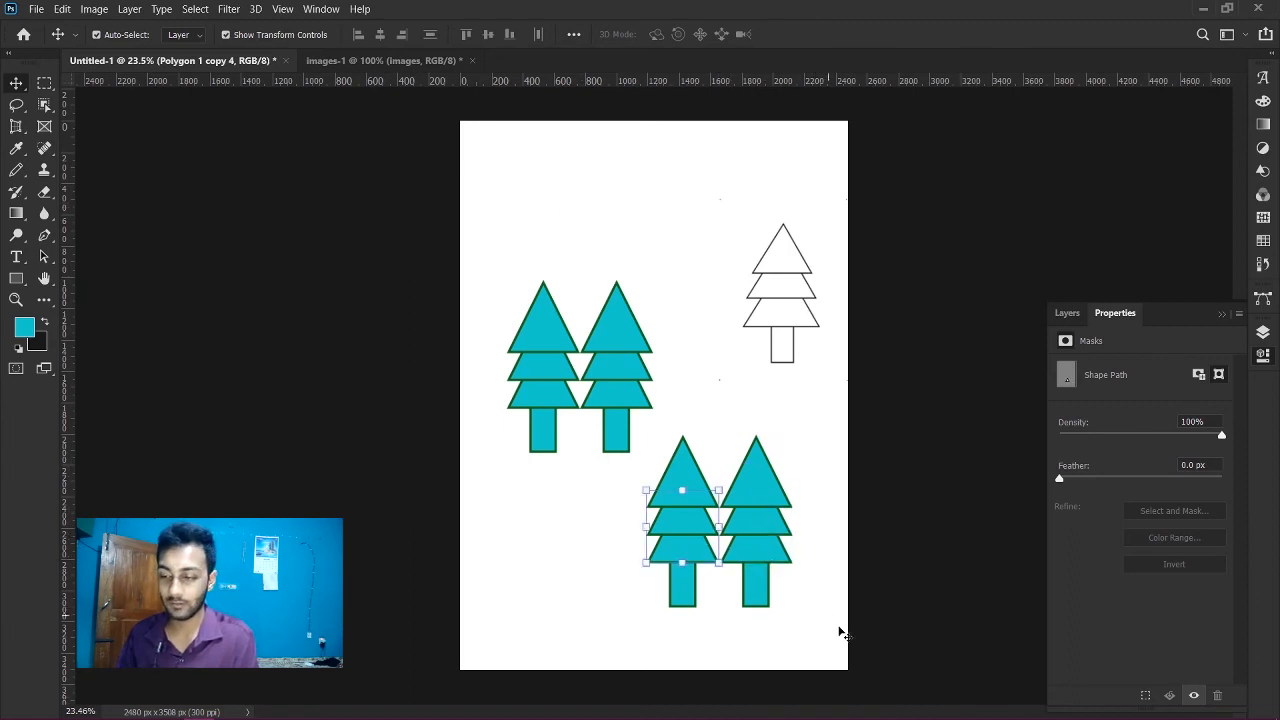
# - Select all four colored trees without the reference image, scale them to 41.46%, and place them in the page's upper-left corner
pyautogui.moveTo(842, 632); pyautogui.dragTo(503, 343)
pyautogui.press('shift')
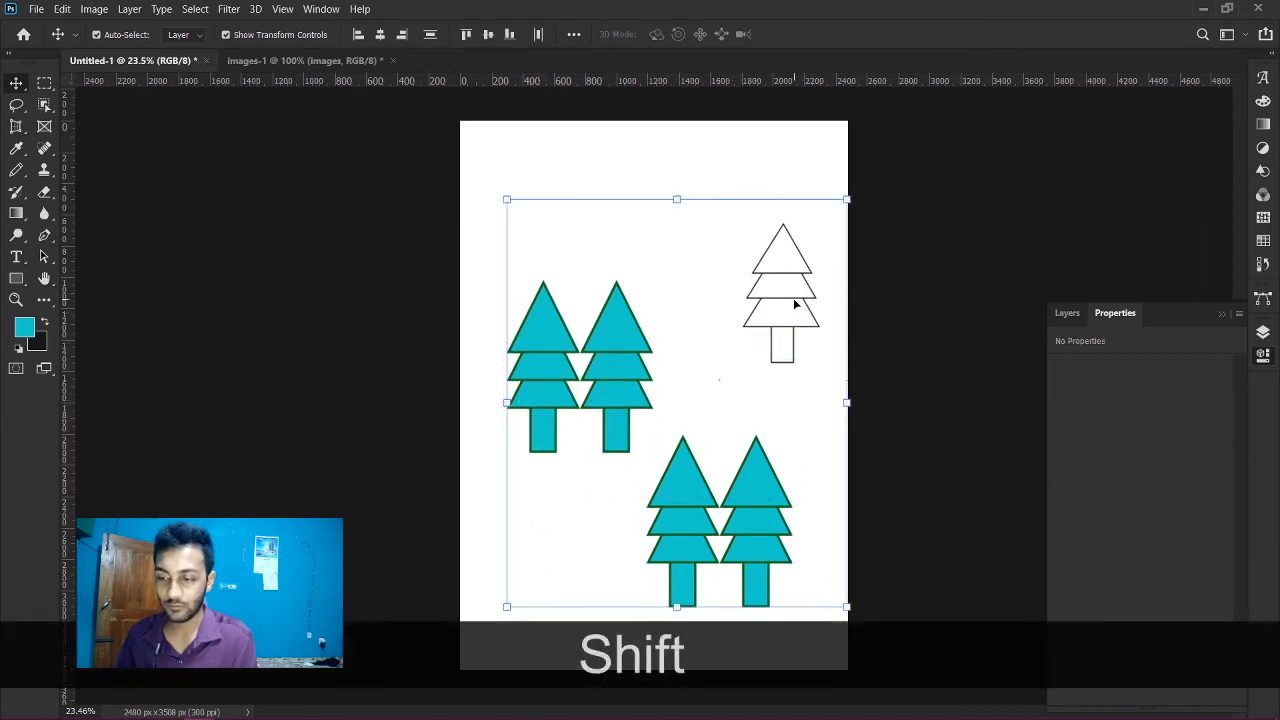
pyautogui.keyDown('shift'); pyautogui.click(795, 304); pyautogui.keyUp('shift')
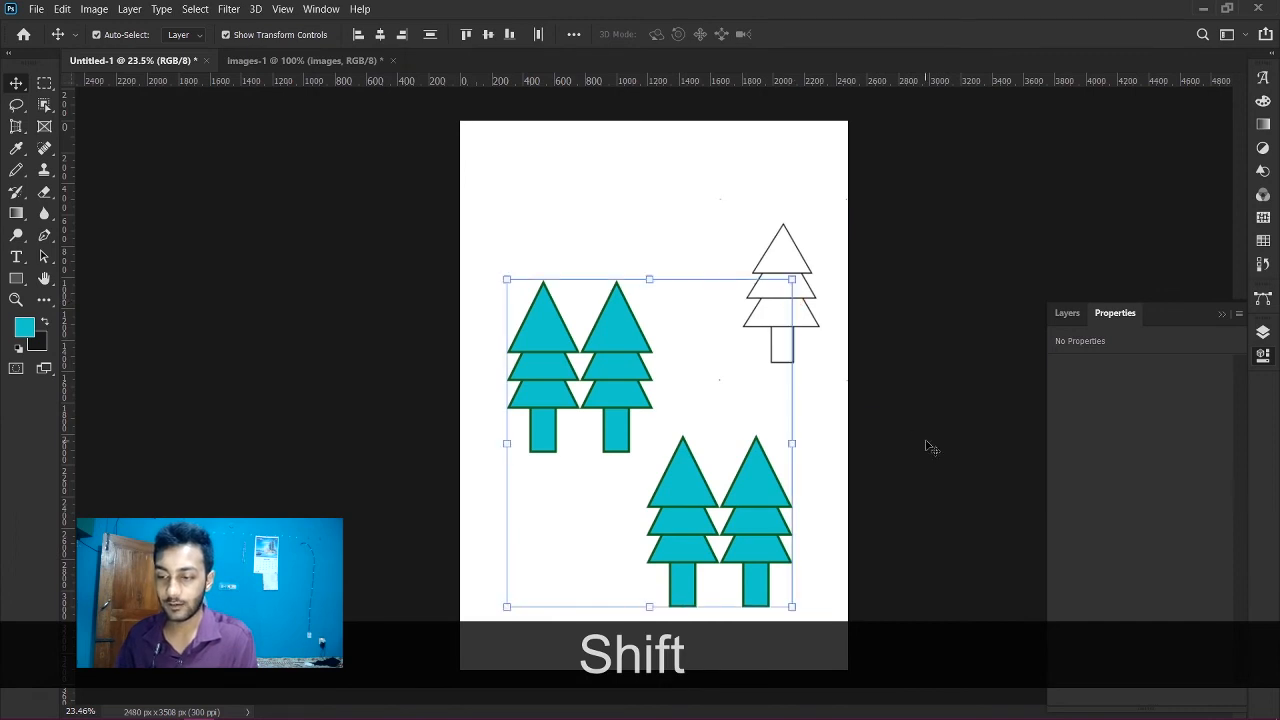
pyautogui.rightClick(743, 476)
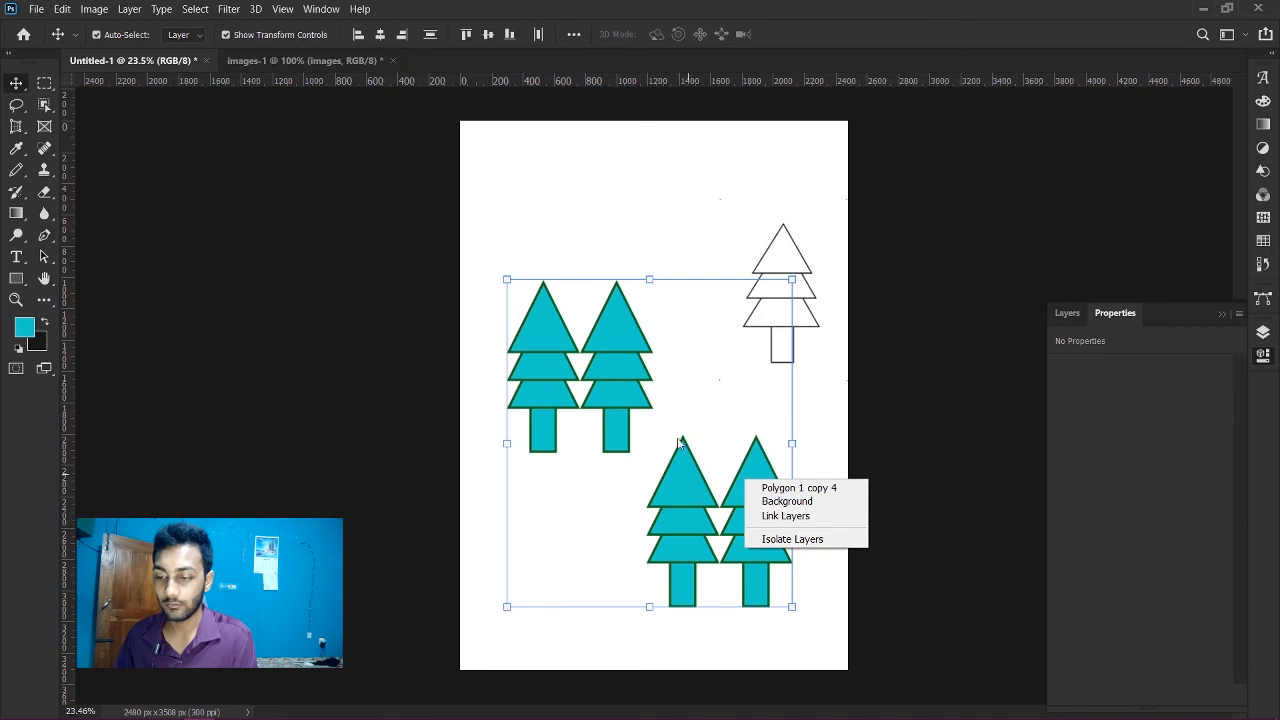
pyautogui.click(791, 607)
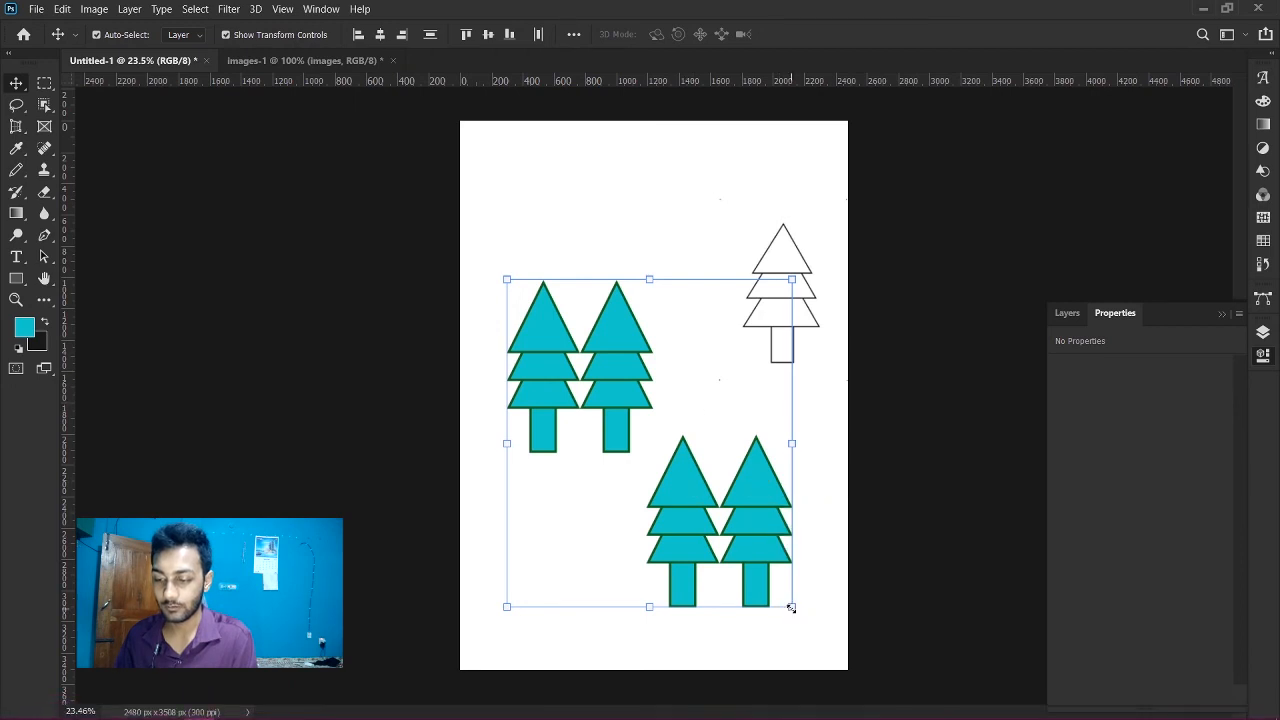
pyautogui.moveTo(791, 607); pyautogui.dragTo(610, 425)
pyautogui.moveTo(580, 379); pyautogui.dragTo(544, 228)
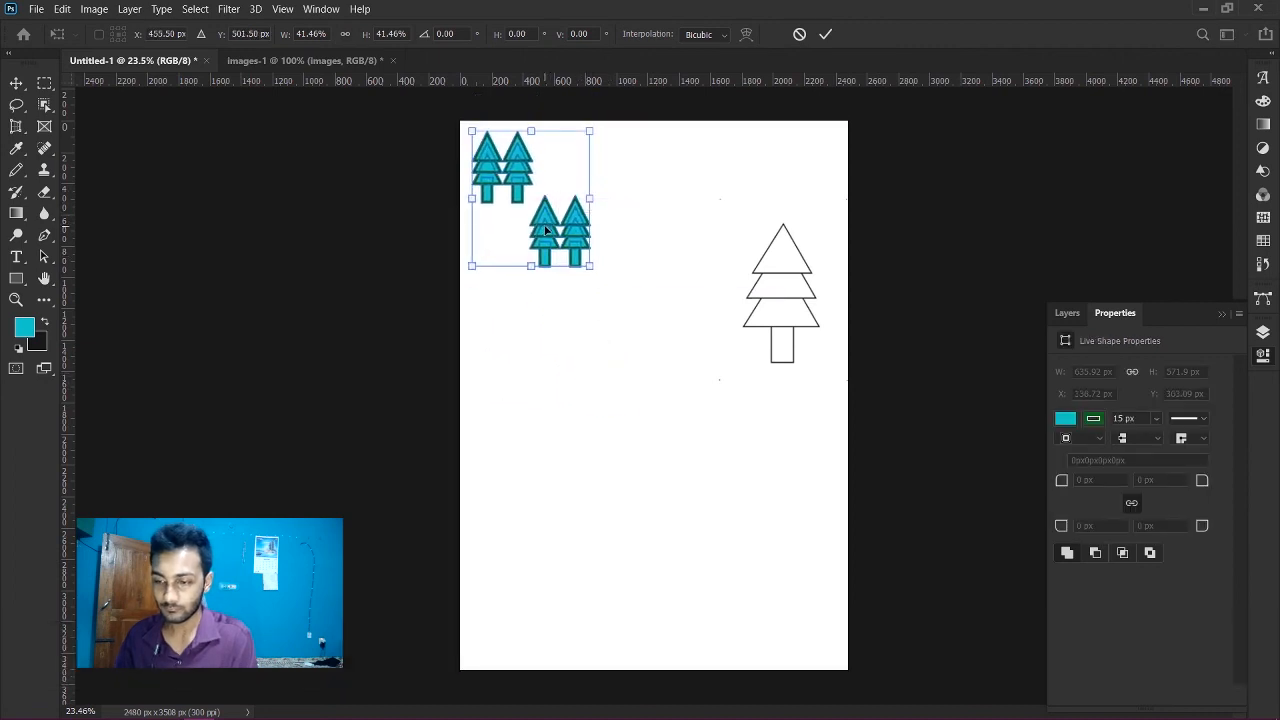
pyautogui.press('alt')
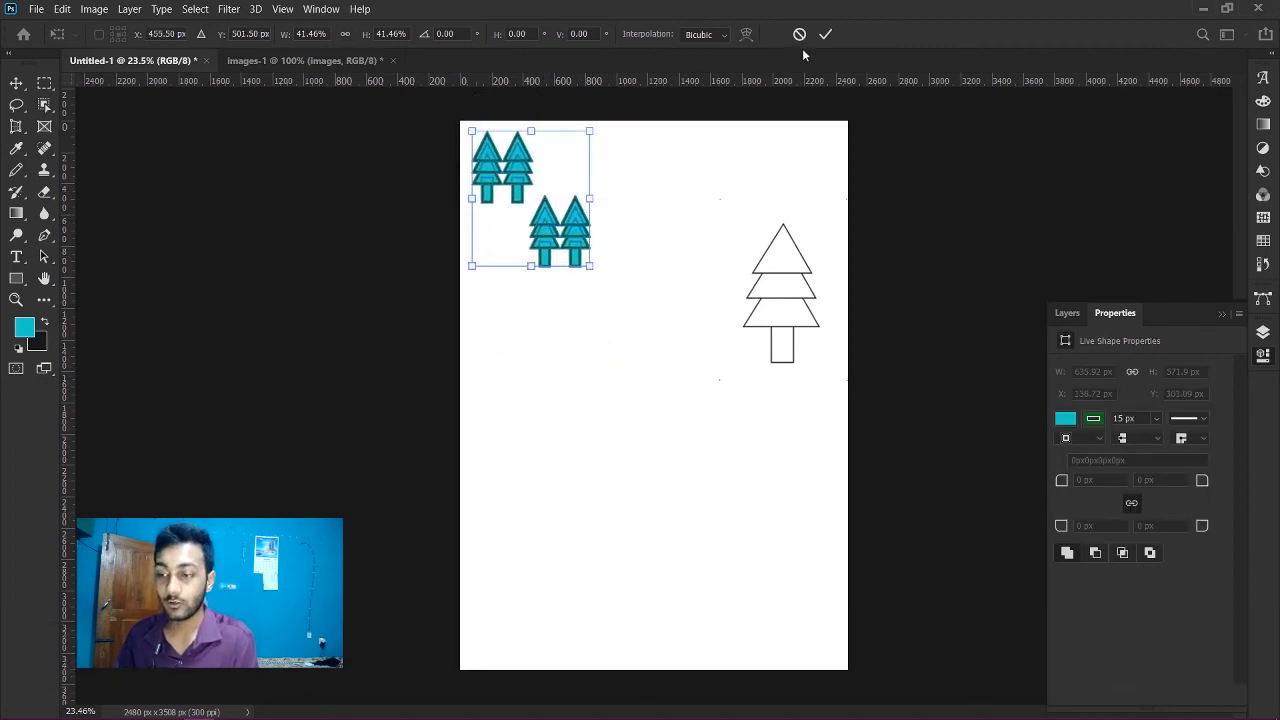
pyautogui.click(825, 34)
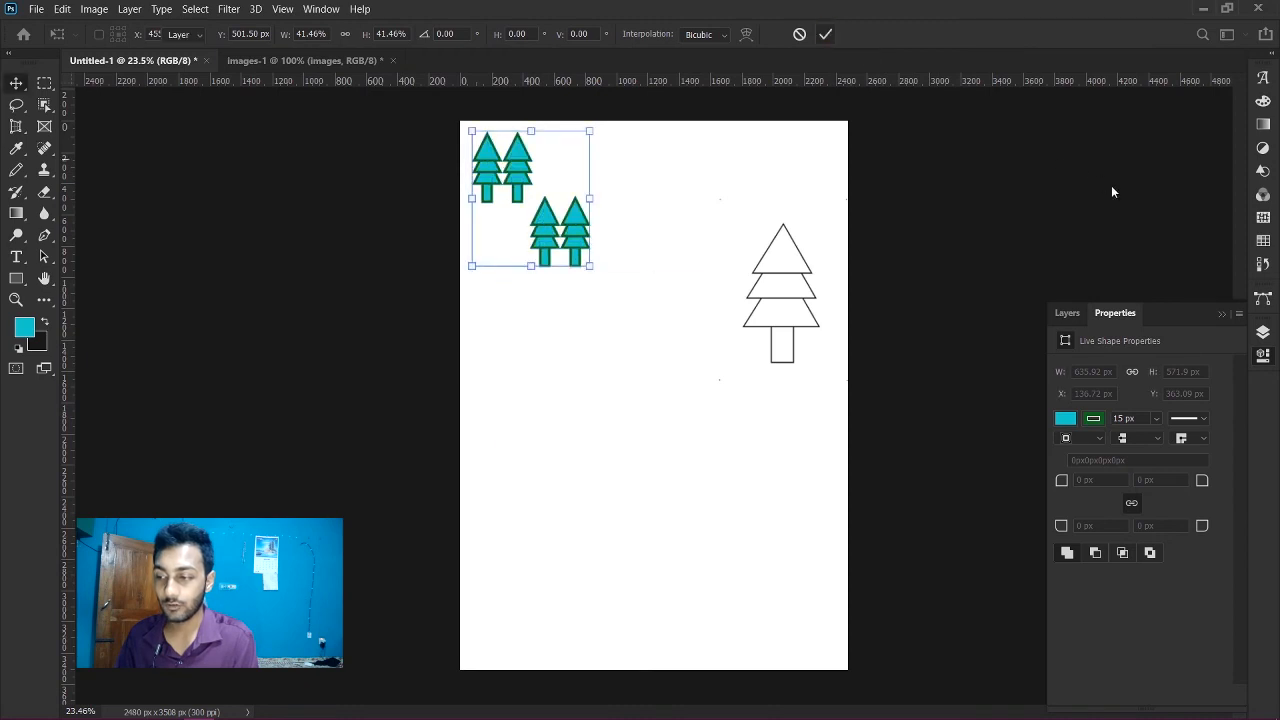
# - Show the layer list, try copying and pasting the four small trees, and undo the paste
pyautogui.click(1263, 331)
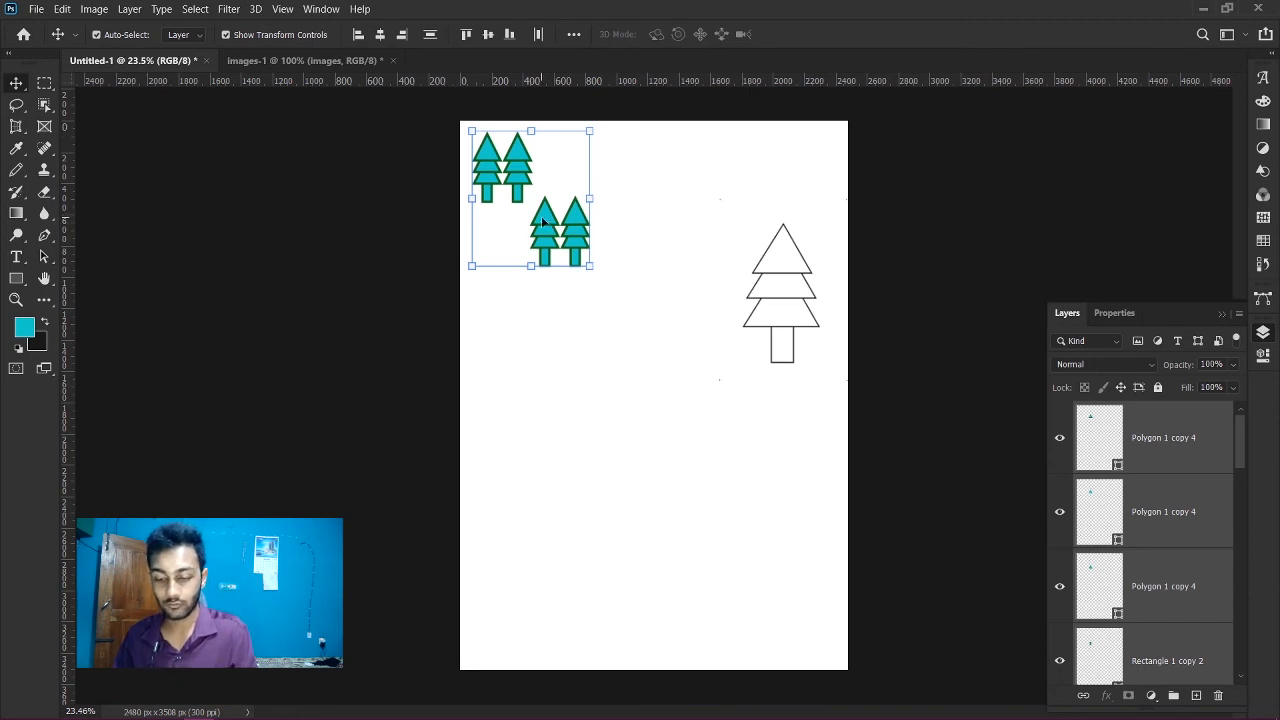
pyautogui.hotkey('ctrl', 'c')
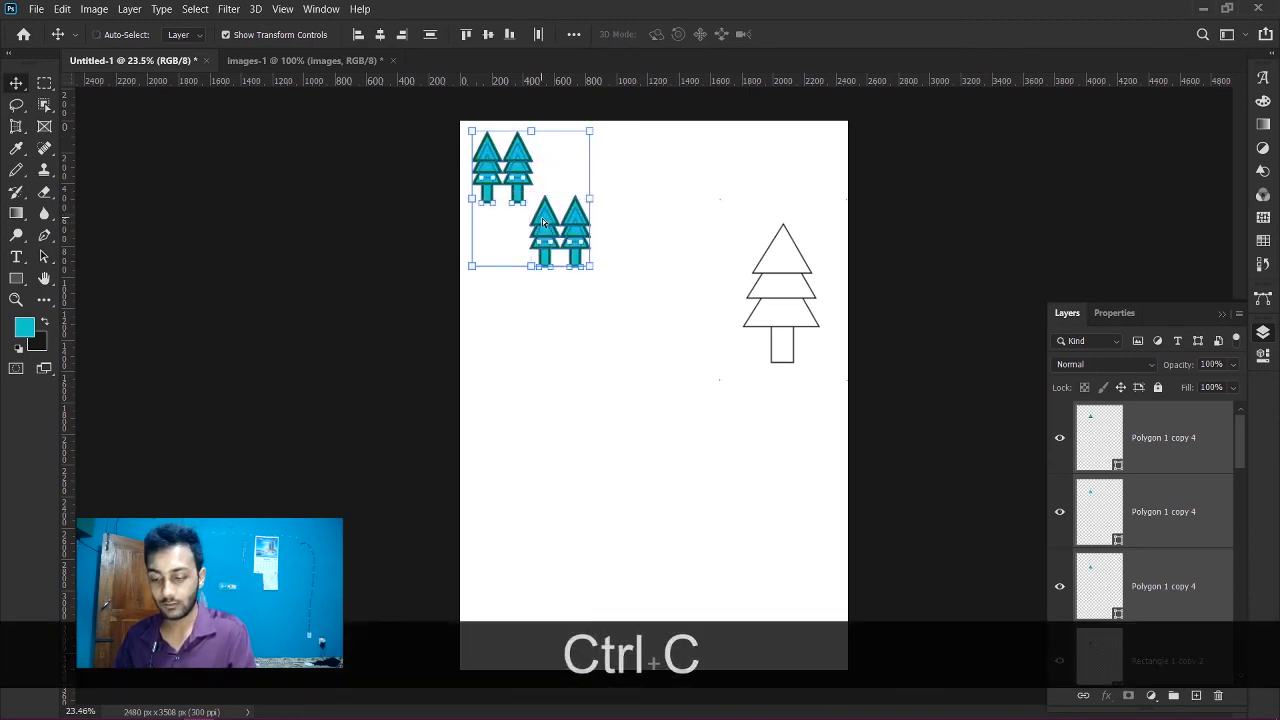
pyautogui.hotkey('ctrl', 'v')
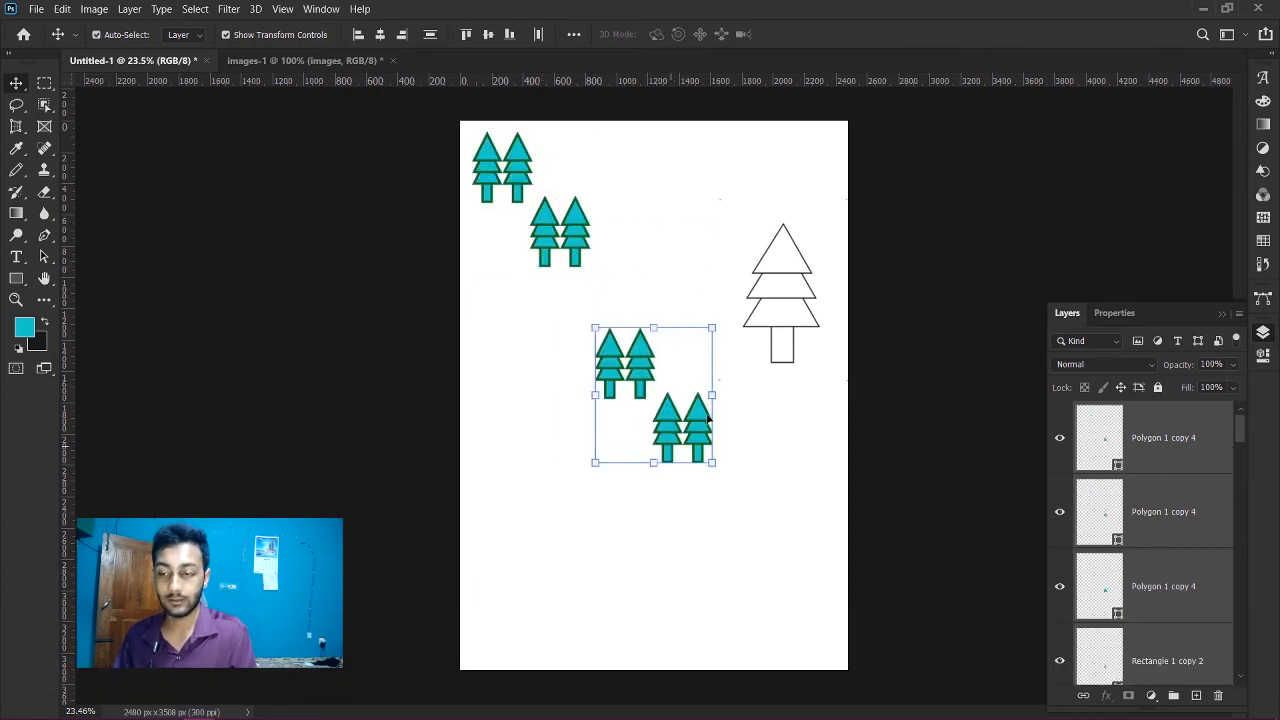
pyautogui.hotkey('ctrl', 'z')
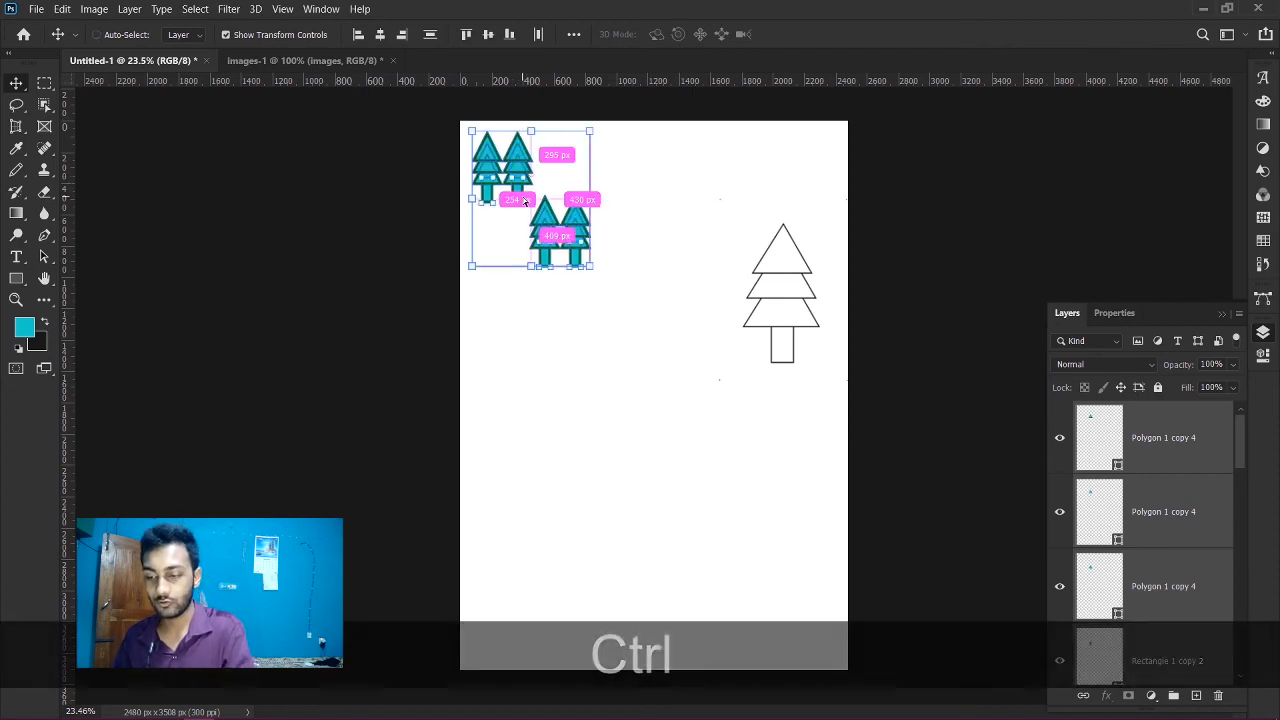
# - Duplicate the four small trees' layers, move the copy diagonally below the originals, and deselect everything
pyautogui.hotkey('ctrl', 'j')
pyautogui.moveTo(551, 218); pyautogui.dragTo(638, 382)
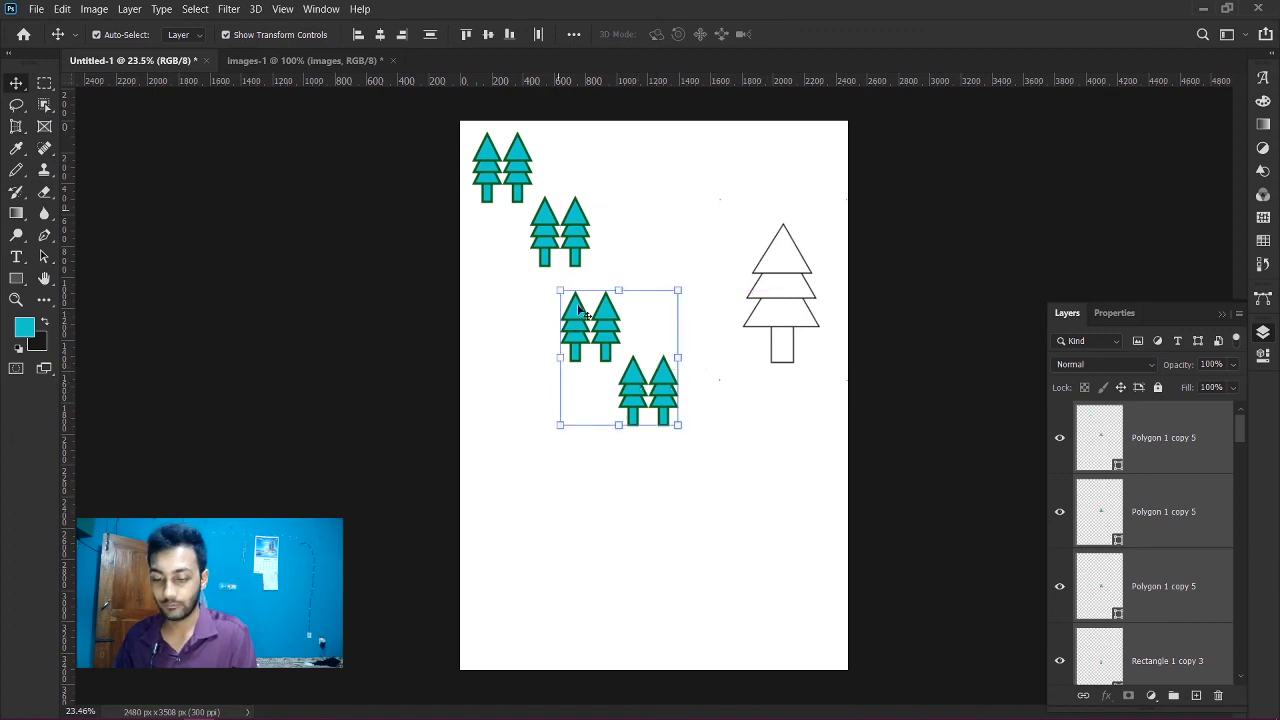
pyautogui.moveTo(786, 511); pyautogui.dragTo(420, 76)
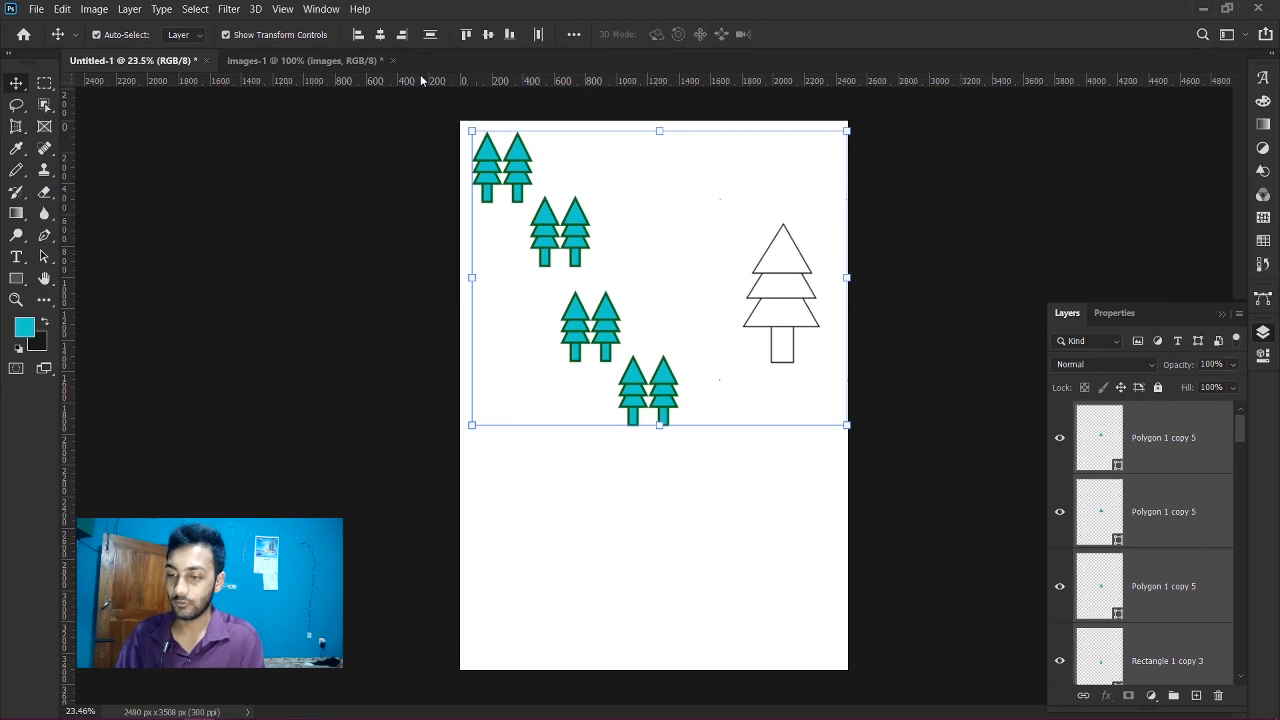
pyautogui.click(811, 563)
# - Delete all colored trees except the uppermost pair, and move the reference tree image up to the page's top edge
pyautogui.moveTo(705, 476); pyautogui.dragTo(508, 222)
pyautogui.press('Delete')
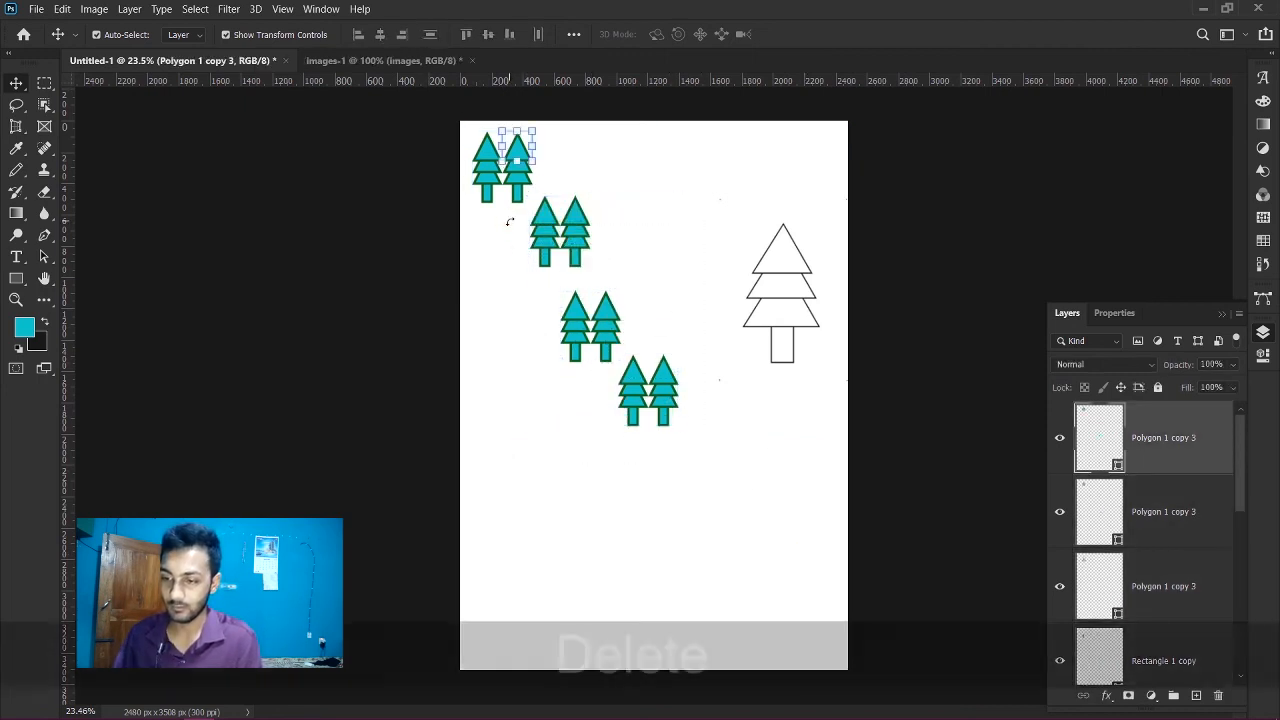
pyautogui.moveTo(780, 306); pyautogui.dragTo(755, 212)
pyautogui.click(794, 351)
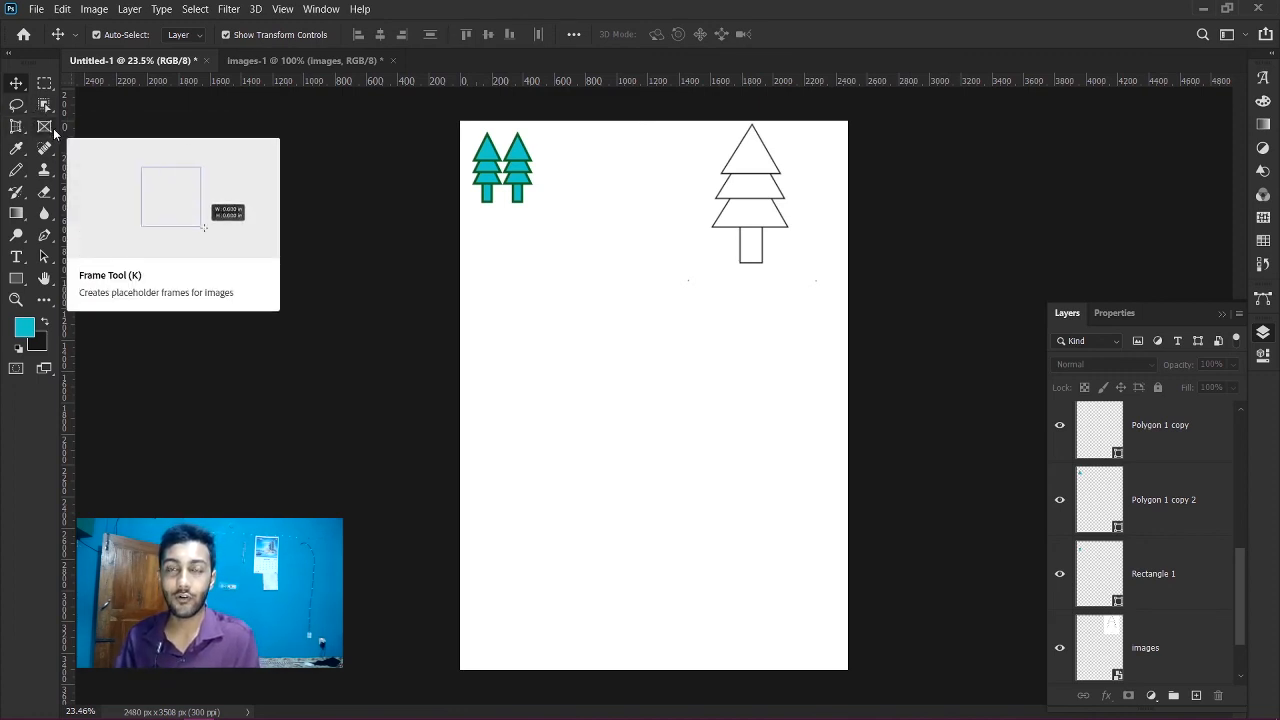
# - Draw a wide rectangle shape about 1537 × 862 px across the middle of the page
pyautogui.click(16, 278)
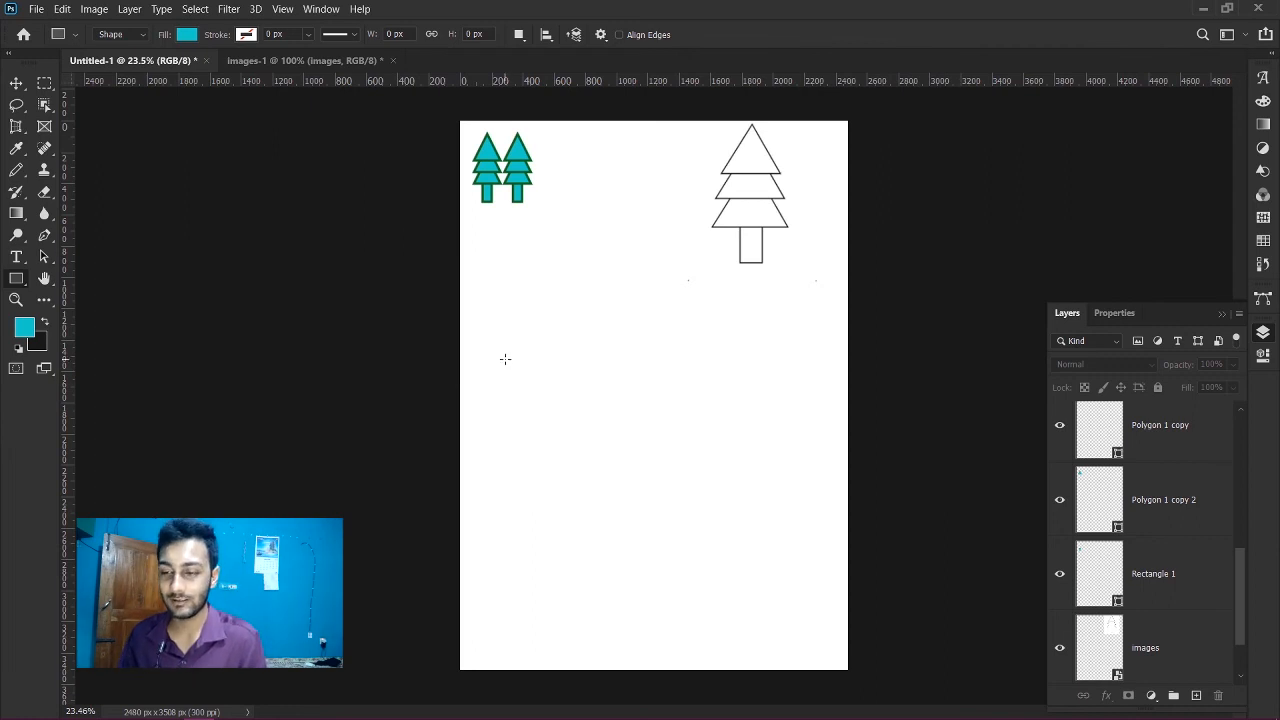
pyautogui.moveTo(537, 337)
pyautogui.mouseDown()
pyautogui.moveTo(742, 496)
pyautogui.moveTo(770, 481)
pyautogui.moveTo(785, 447)
pyautogui.moveTo(803, 486)
pyautogui.moveTo(771, 449)
pyautogui.moveTo(777, 471)
pyautogui.mouseUp()
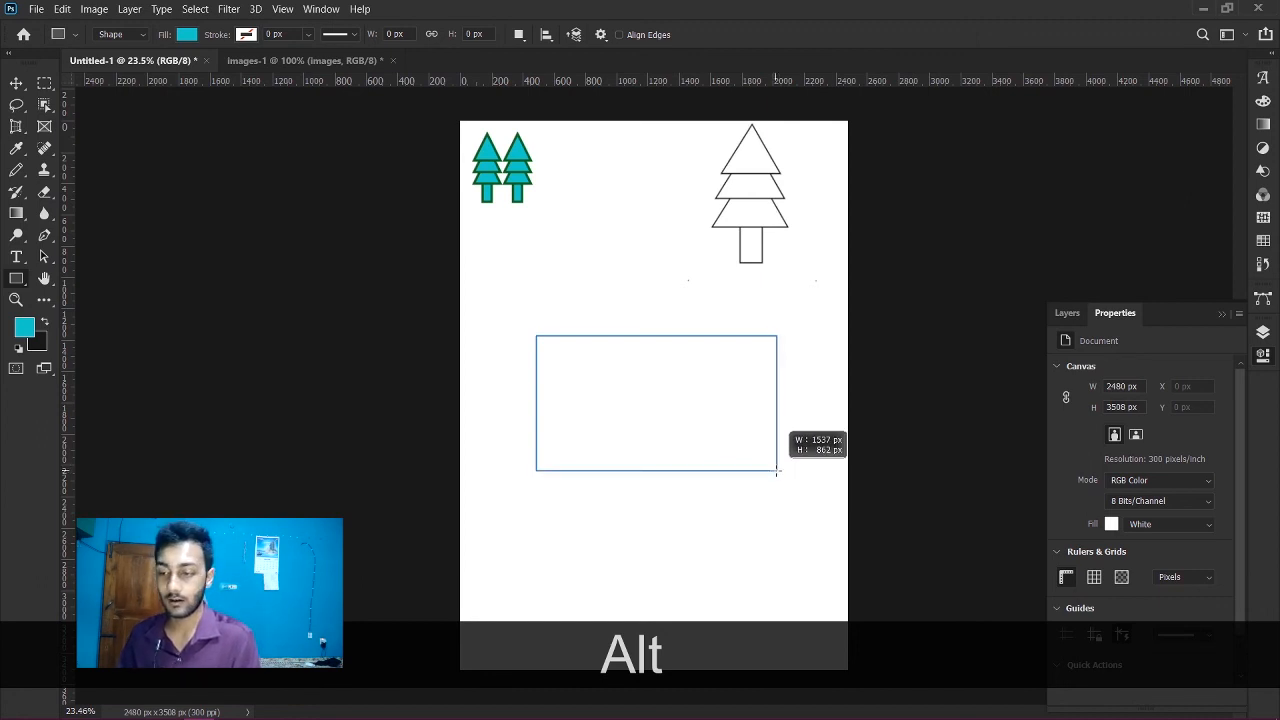
pyautogui.moveTo(777, 472); pyautogui.dragTo(777, 472)
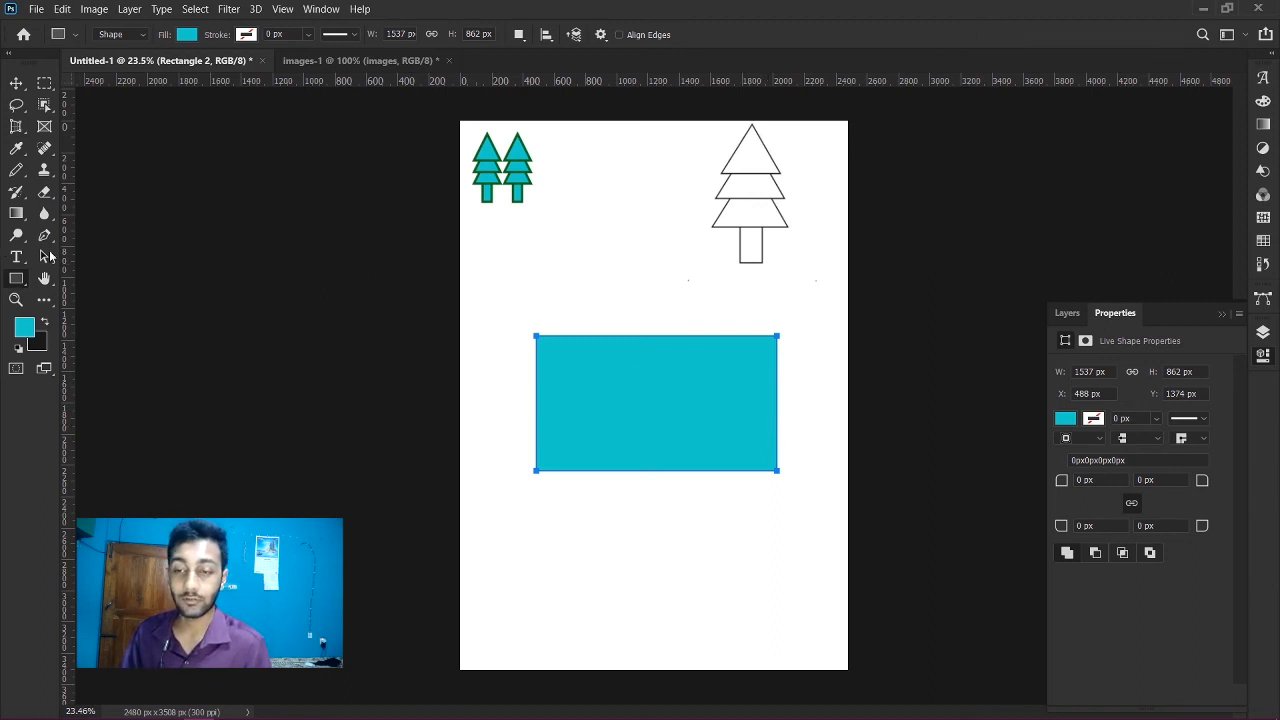
pyautogui.click(246, 34)
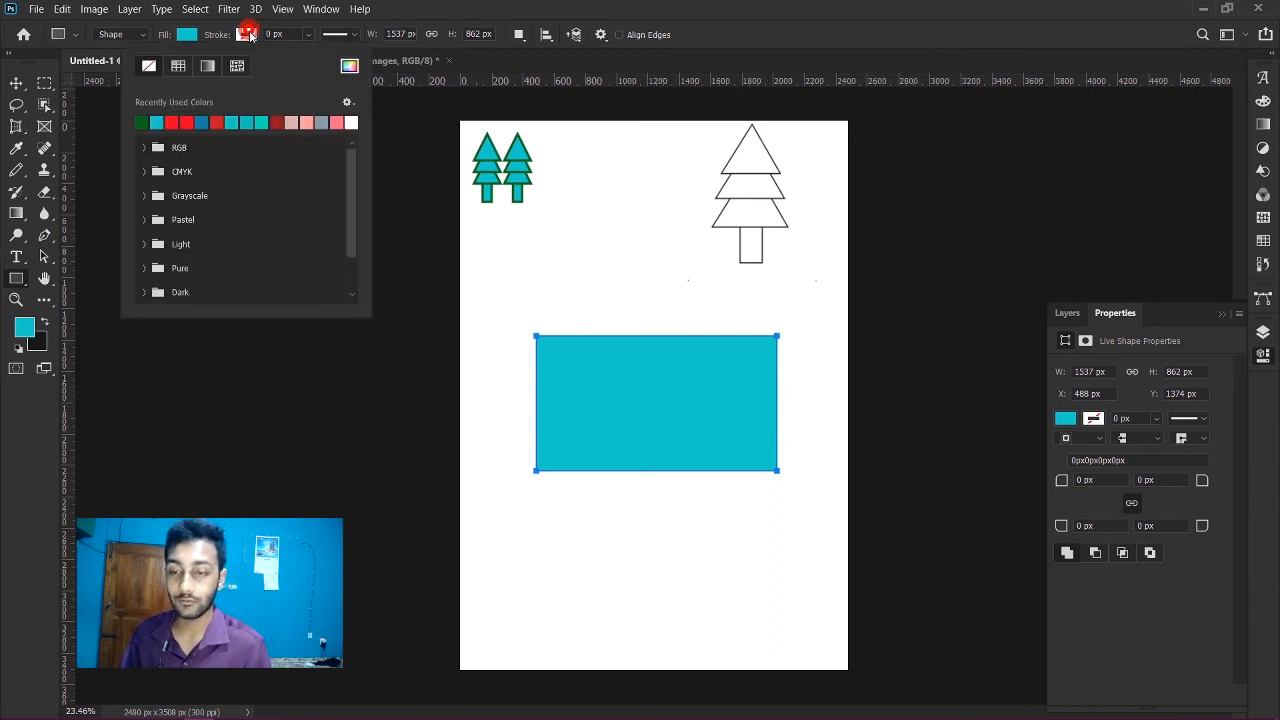
pyautogui.click(148, 70)
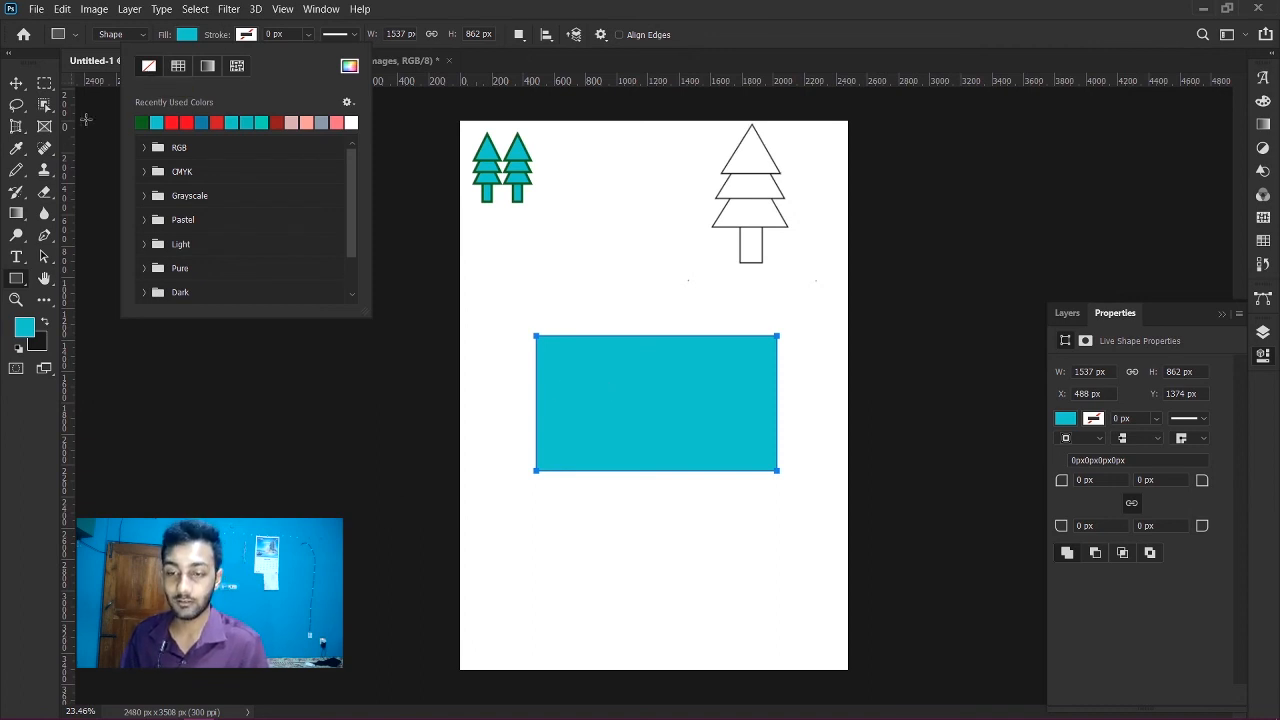
pyautogui.click(141, 121)
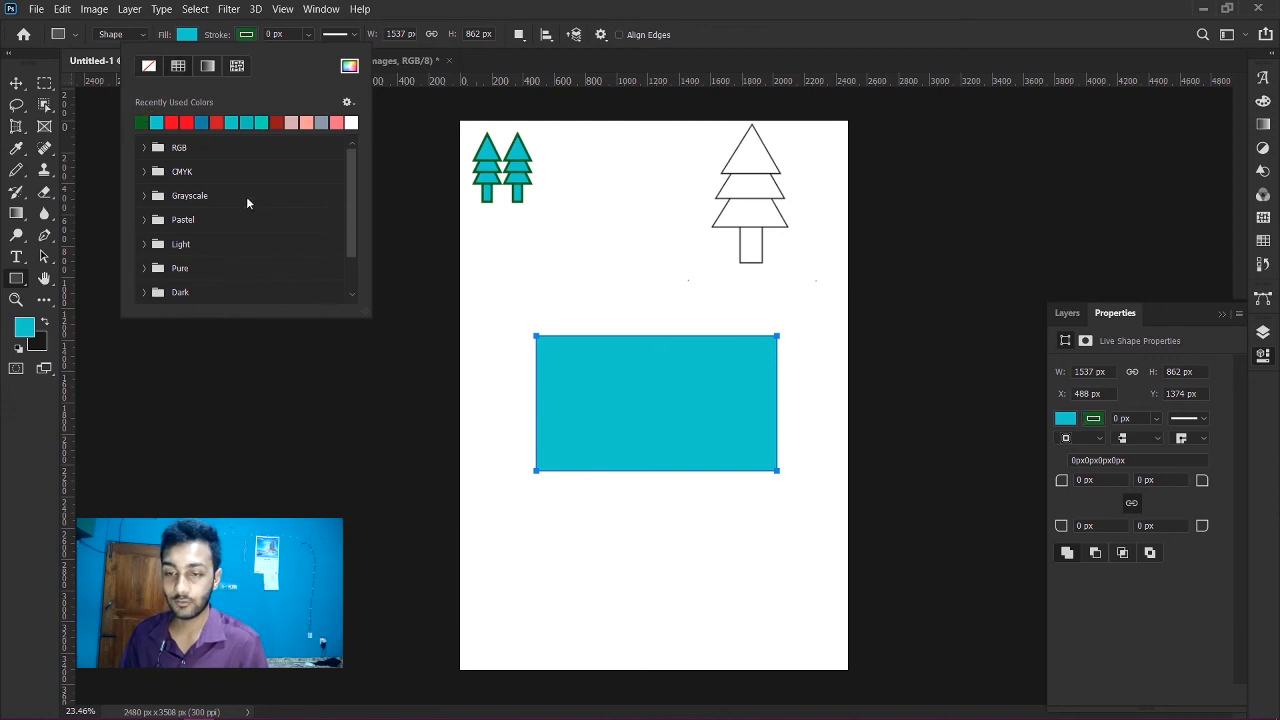
pyautogui.click(190, 34)
pyautogui.click(190, 34)
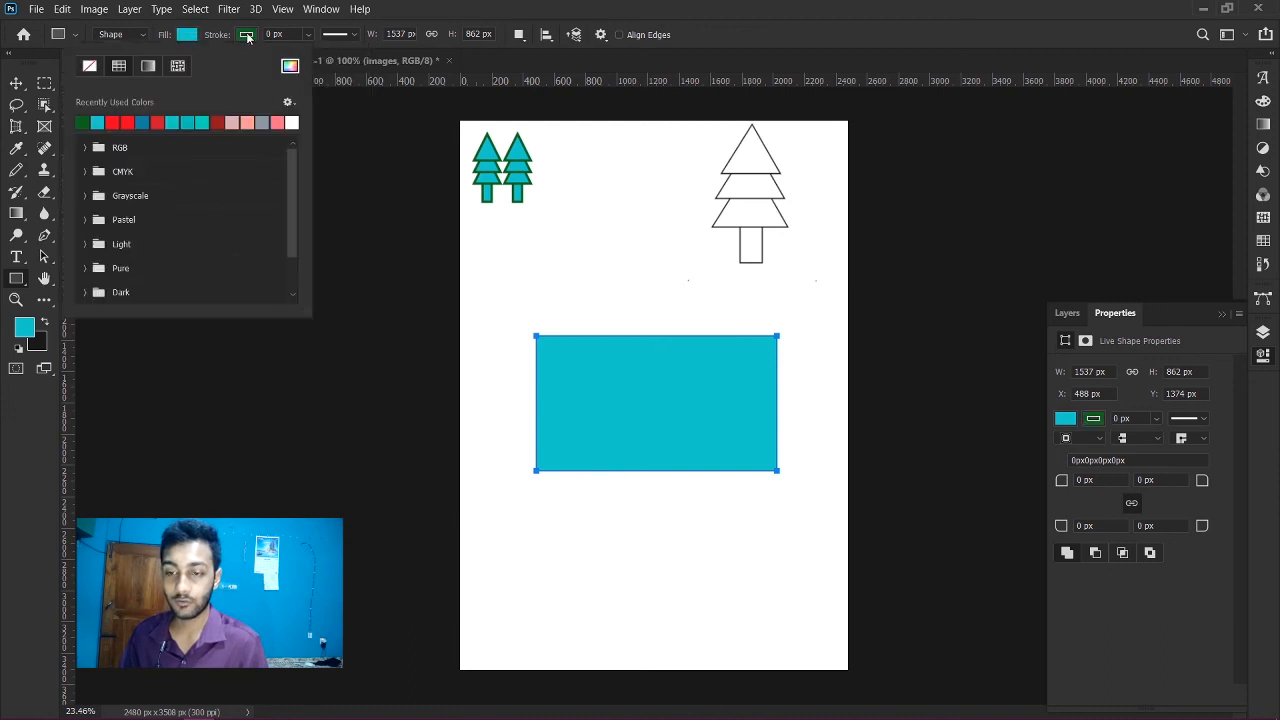
pyautogui.click(247, 36)
# - Fill the large rectangle with the recently used dark green, leaving it without a stroke
pyautogui.click(196, 35)
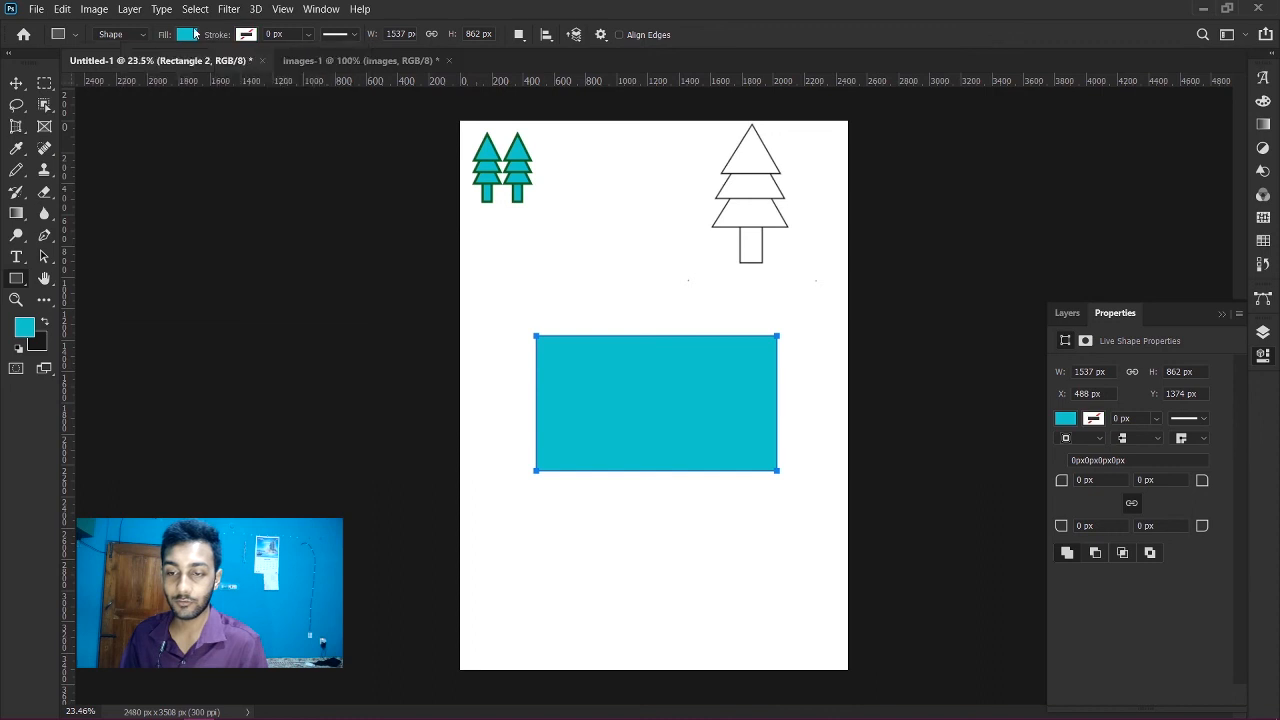
pyautogui.click(190, 34)
pyautogui.click(83, 121)
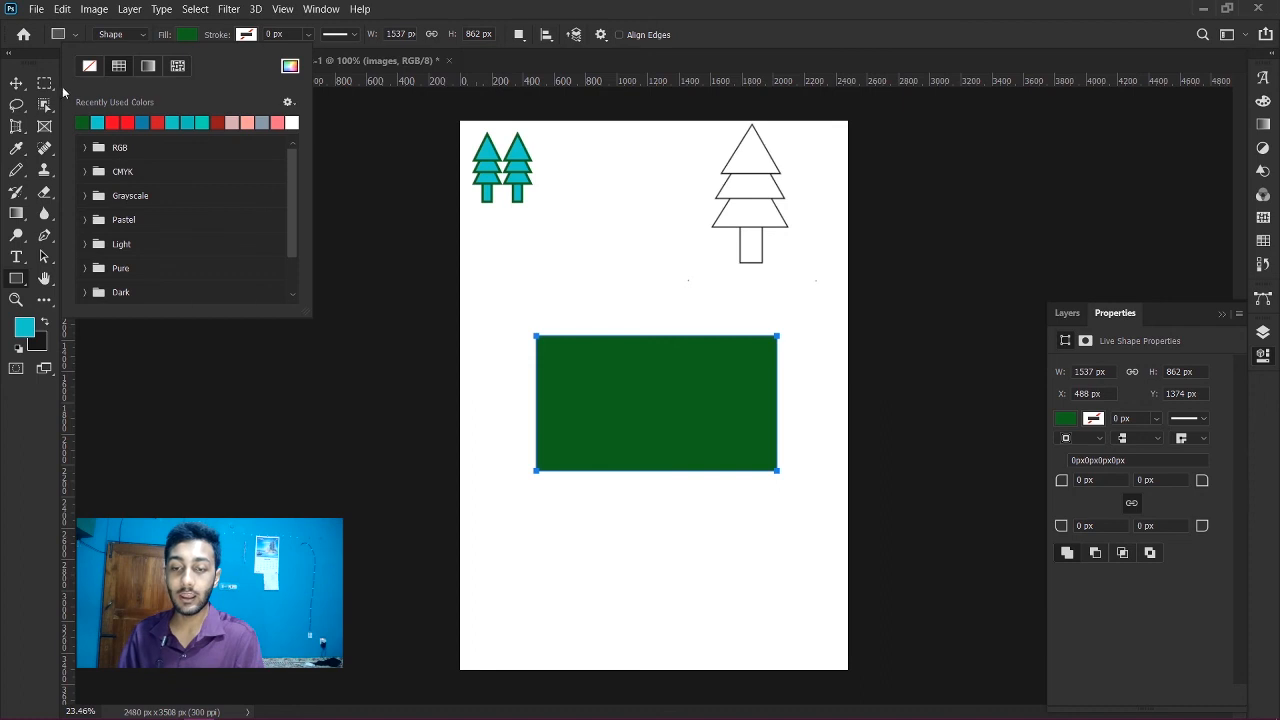
# - Draw a perfect circle with the Ellipse tool, about 575 px in diameter, in the middle of the green rectangle
pyautogui.rightClick(16, 280)
pyautogui.click(80, 310)
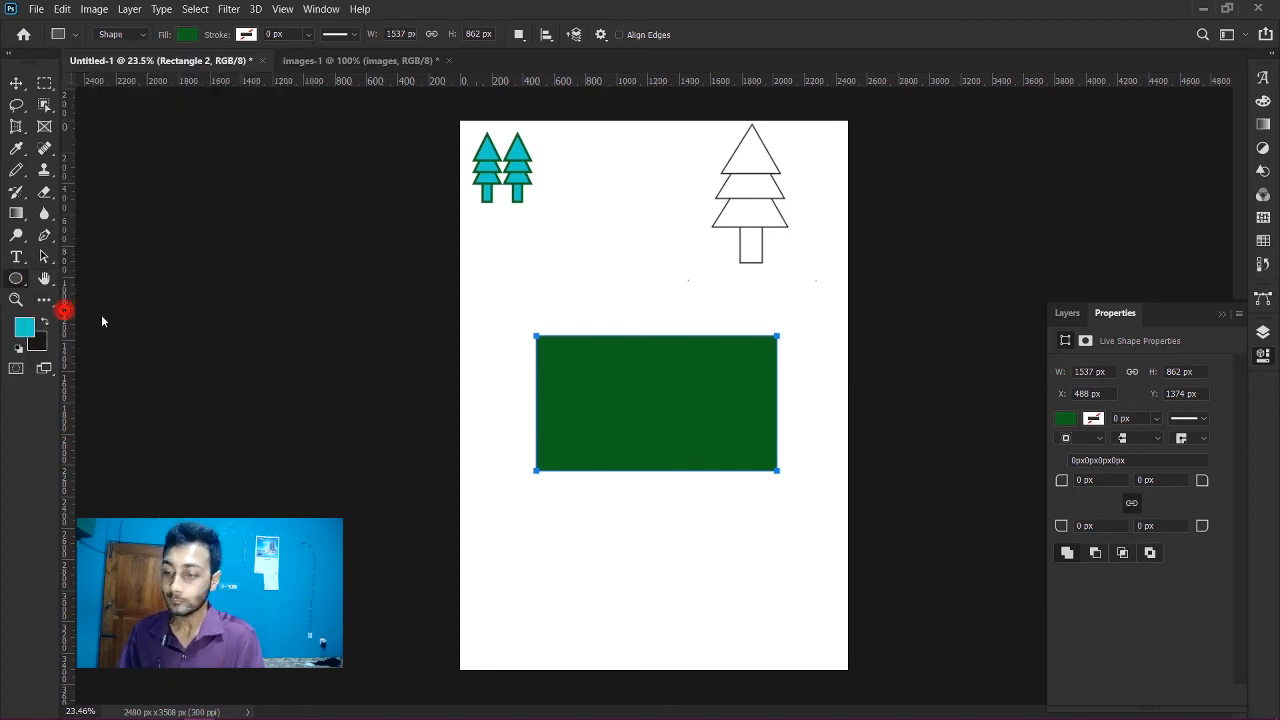
pyautogui.moveTo(613, 397); pyautogui.dragTo(732, 444)
pyautogui.press('shift')
pyautogui.press('space')
pyautogui.press('space')
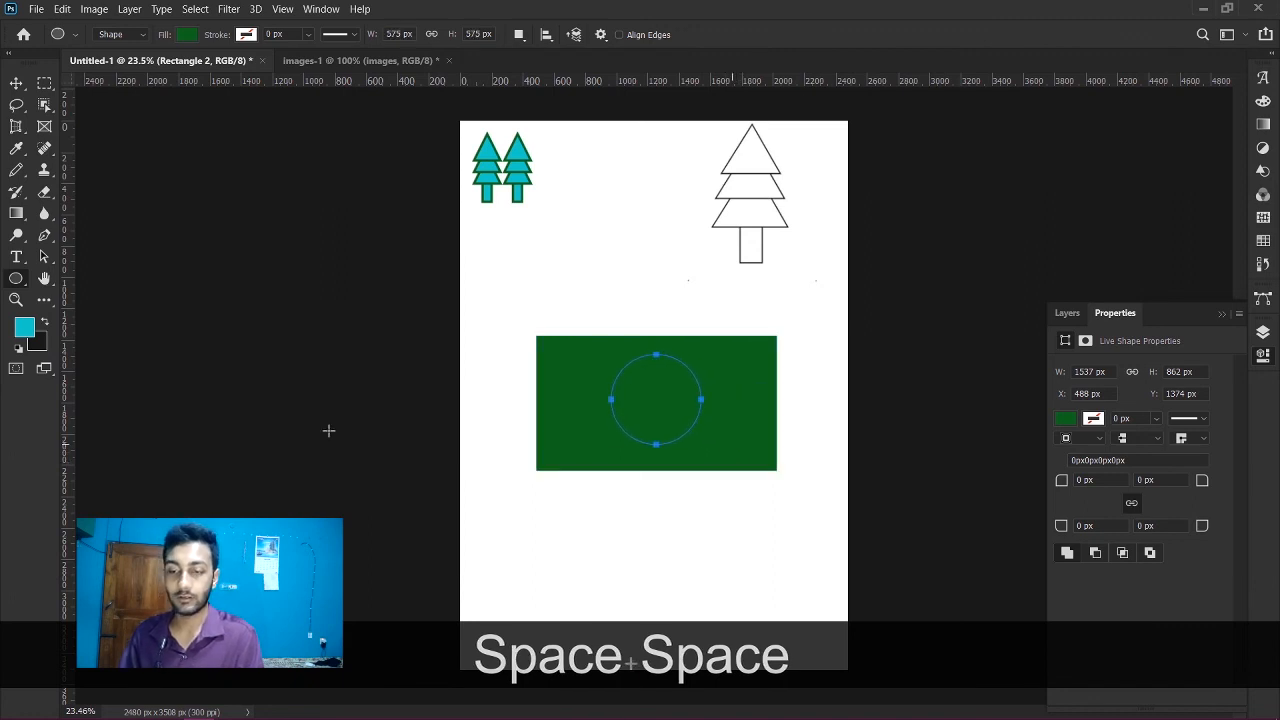
# - Fill the circle with the recently used bright red, switch to the Move tool and deselect the shape
pyautogui.click(187, 36)
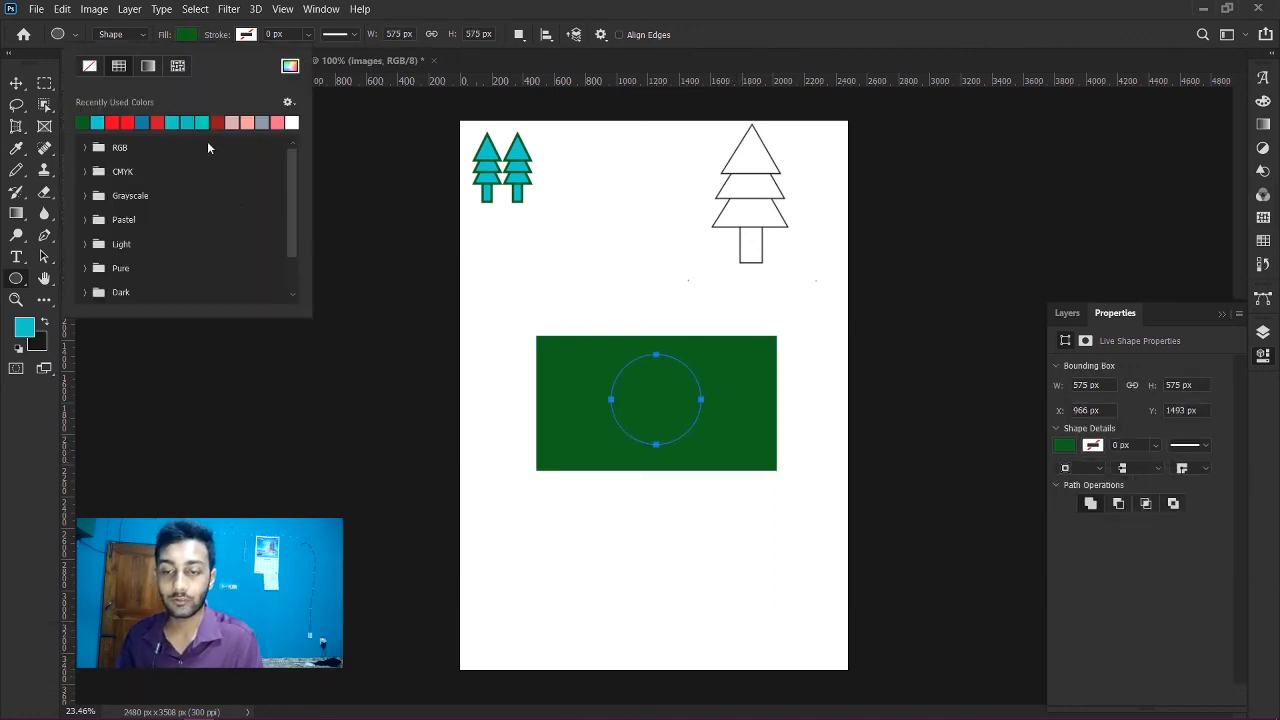
pyautogui.click(118, 122)
pyautogui.click(1078, 600)
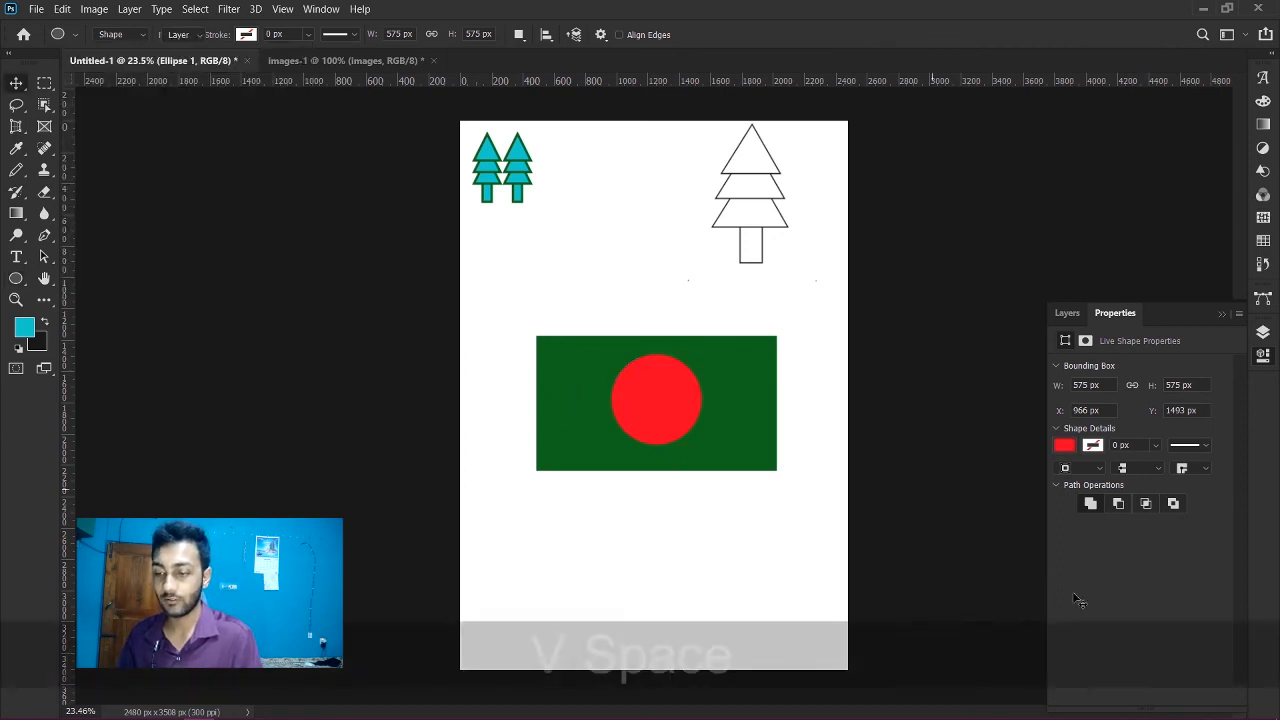
pyautogui.press('v')
pyautogui.click(829, 507)
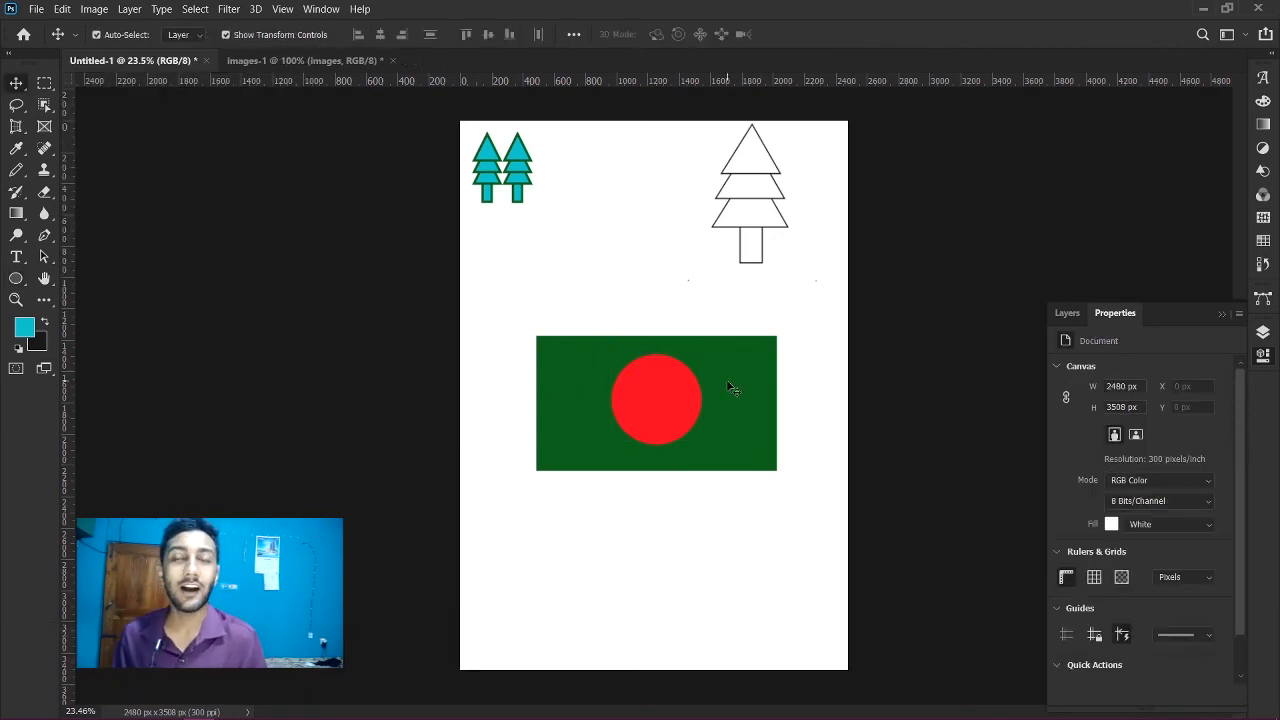